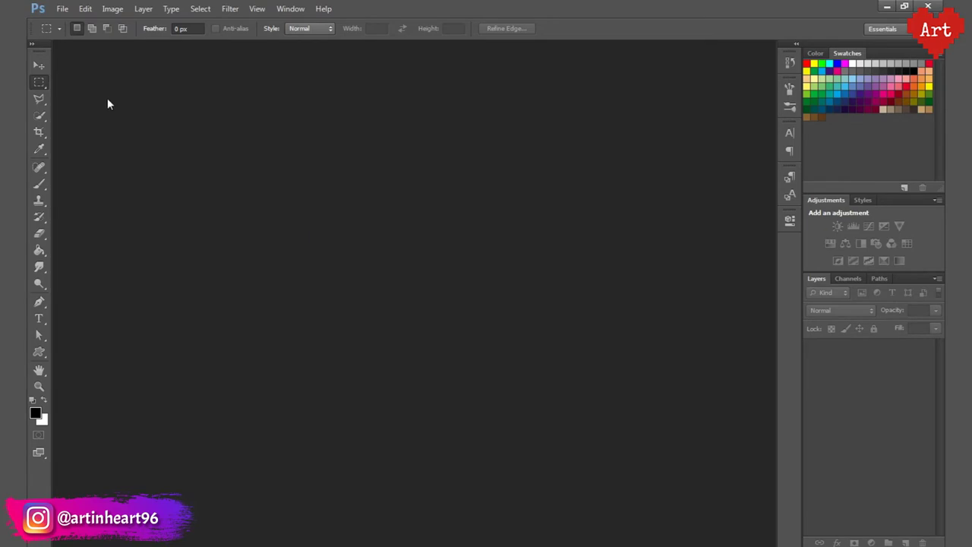
Step: Open Main.psd and check Layer 0's visibility
left_click(62, 8)
left_click(72, 36)
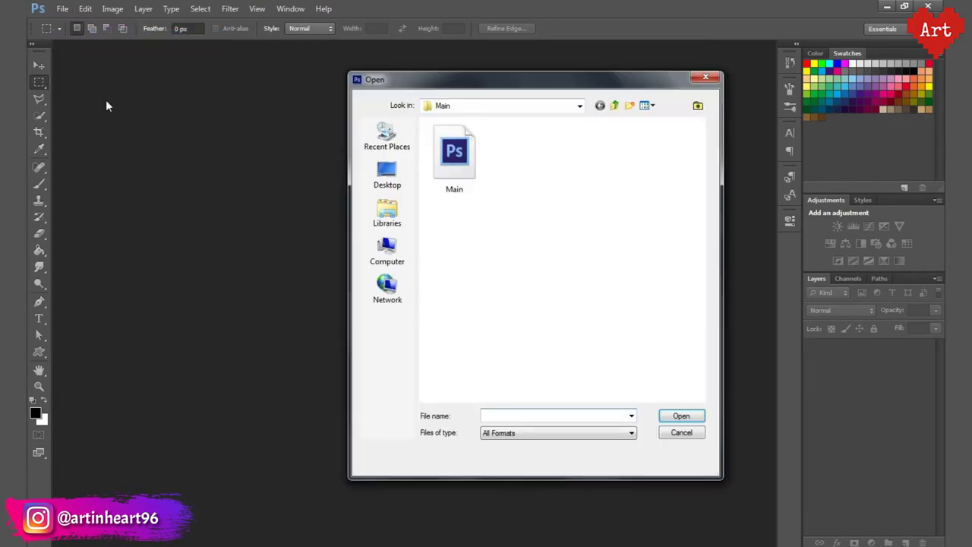
double_click(456, 156)
left_click(812, 451)
left_click(812, 451)
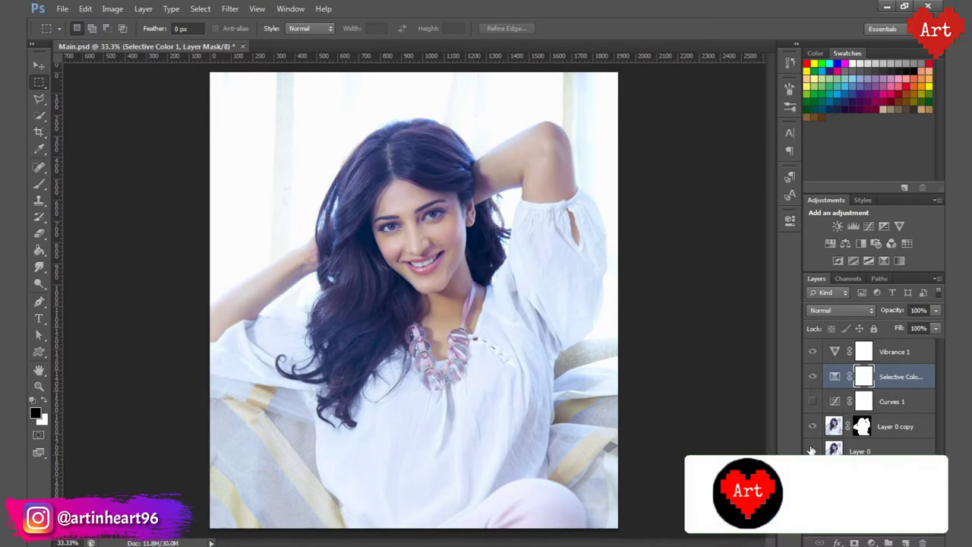
left_click(812, 451)
left_click(813, 451)
Step: Create a new document from the International Paper A4 preset
left_click(62, 8)
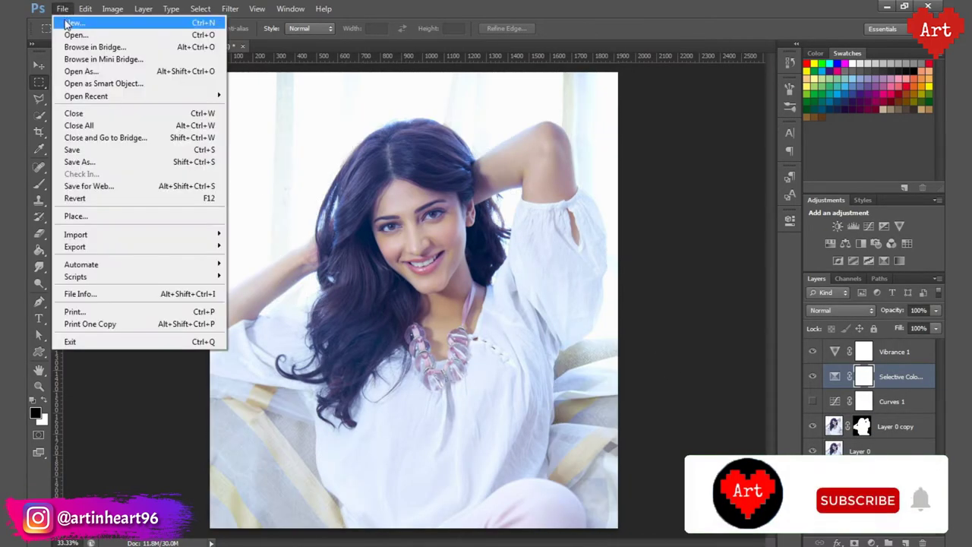
left_click(76, 20)
left_click(455, 154)
left_click(403, 208)
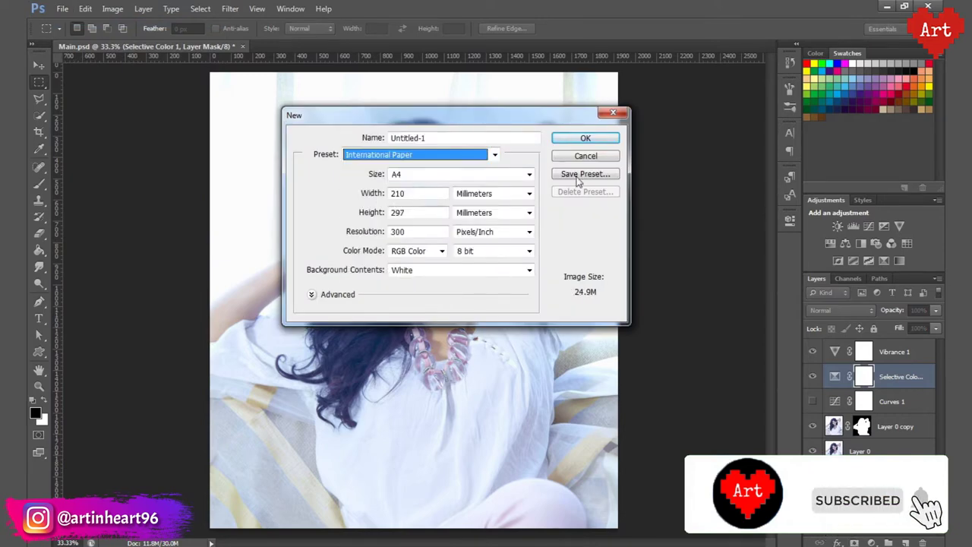
left_click(585, 138)
Step: Rotate the new canvas 90° to landscape, then select Vibrance 1 through Layer 0 copy in Main
left_click(112, 8)
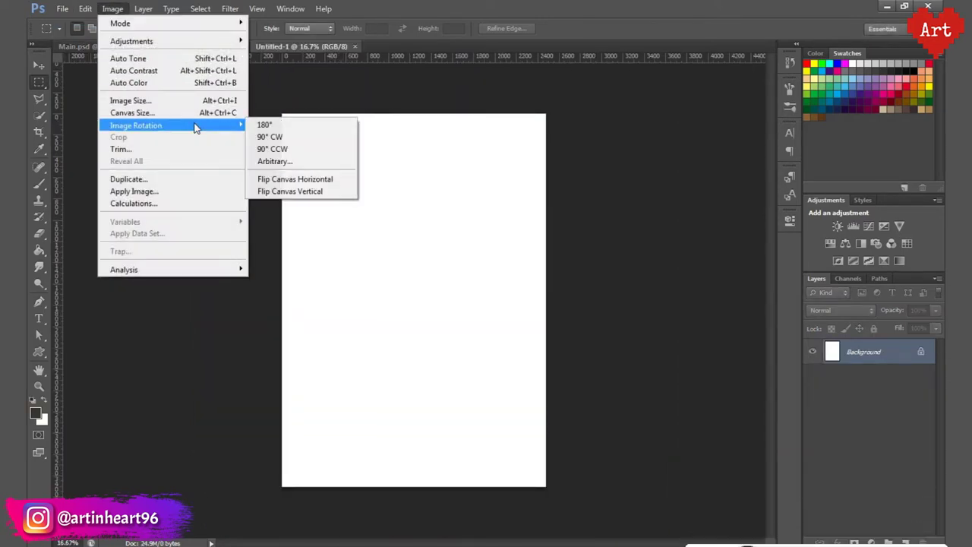
left_click(300, 138)
key("ctrl+0")
left_click(205, 47)
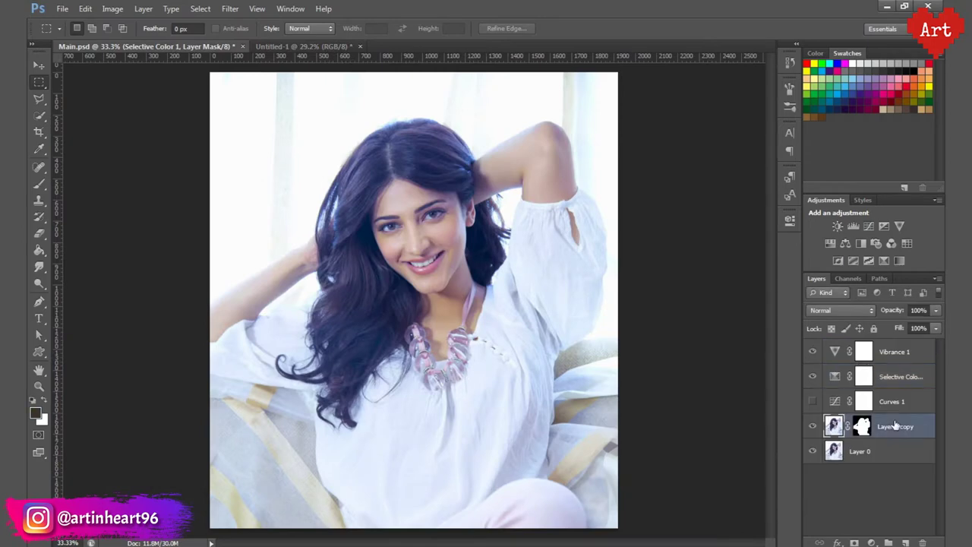
left_click(896, 352, "shift")
Step: Duplicate the selected Main layers into the Untitled-1 document
right_click(896, 357)
left_click(789, 144)
left_click(431, 221)
left_click(425, 242)
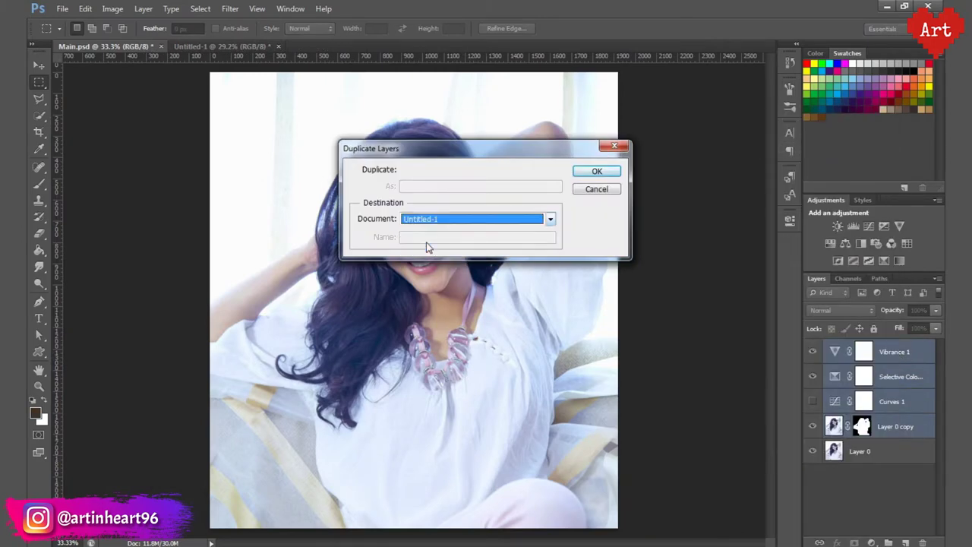
key("Return")
left_click(214, 48)
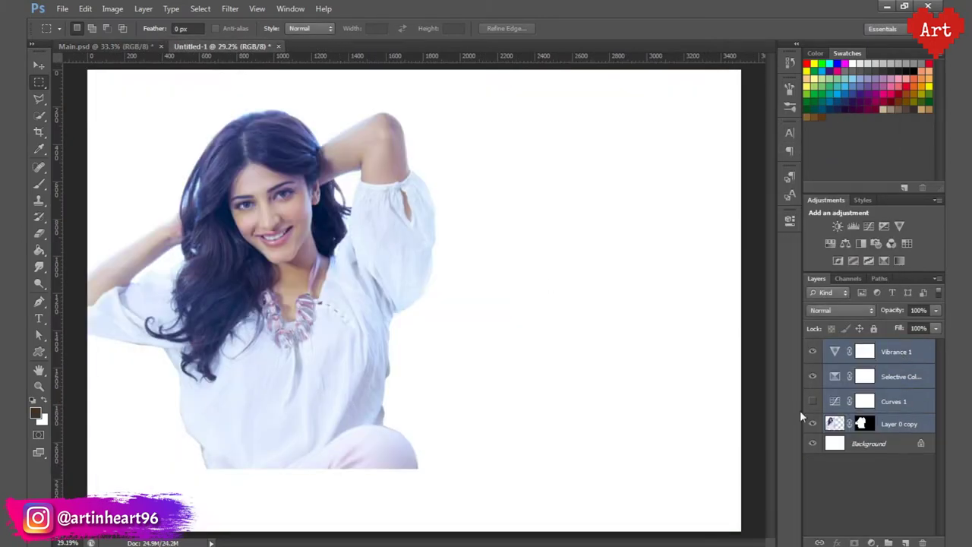
left_click(531, 352, "alt")
Step: Duplicate Layer 0 copy and merge the selected portrait layers into one
left_click(868, 426)
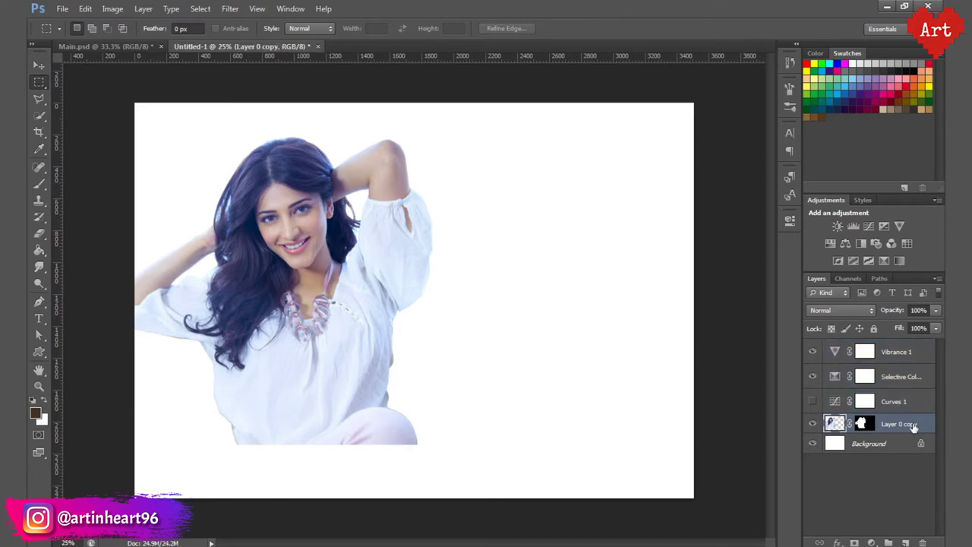
key("ctrl+j")
left_click(898, 351, "shift")
right_click(898, 352)
left_click(830, 388)
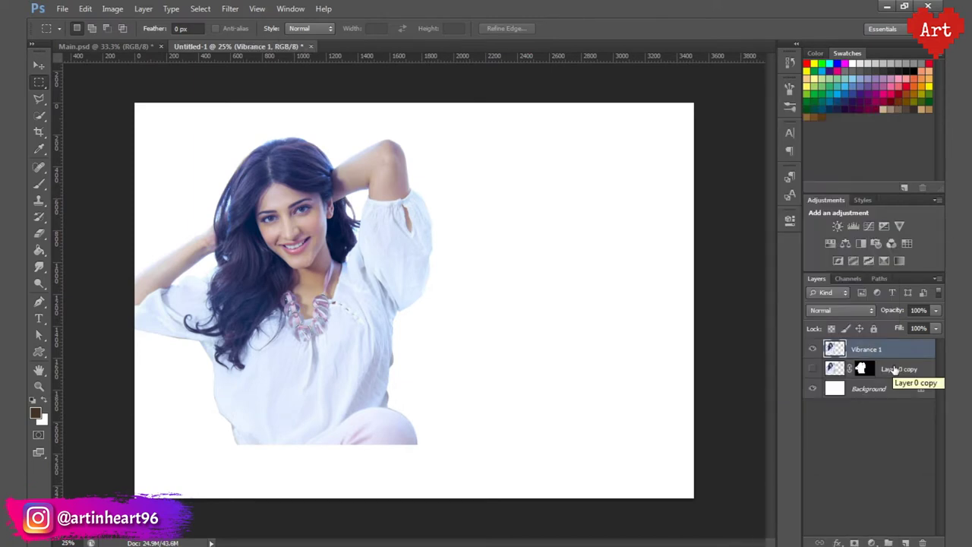
Step: Enlarge the merged portrait to about 140% and shift it right and slightly down
key("ctrl+t")
key("ctrl+minus")
left_click_drag(428, 397, 508, 481)
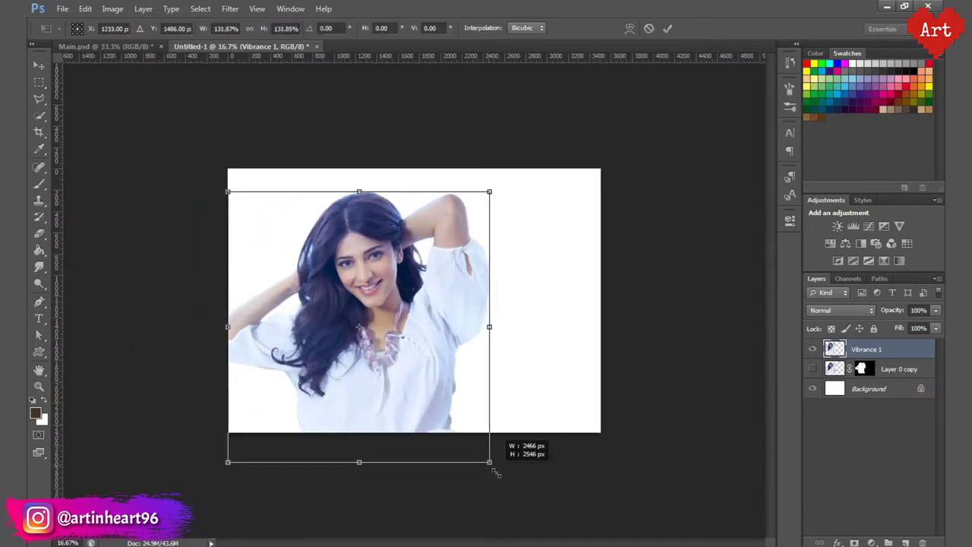
left_click_drag(392, 361, 436, 366)
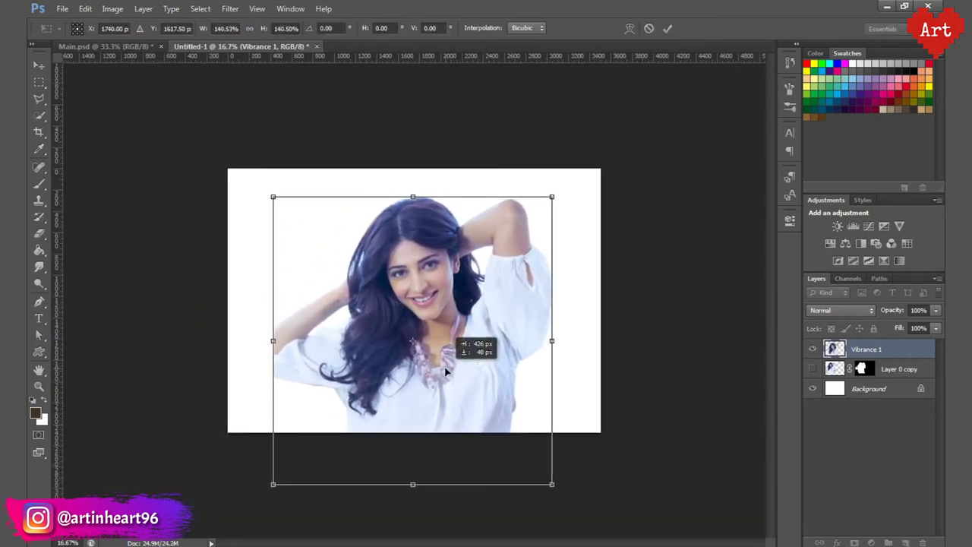
left_click(668, 28)
Step: Save the document as DP.psd and delete the hidden Layer 0 copy
left_click(860, 385)
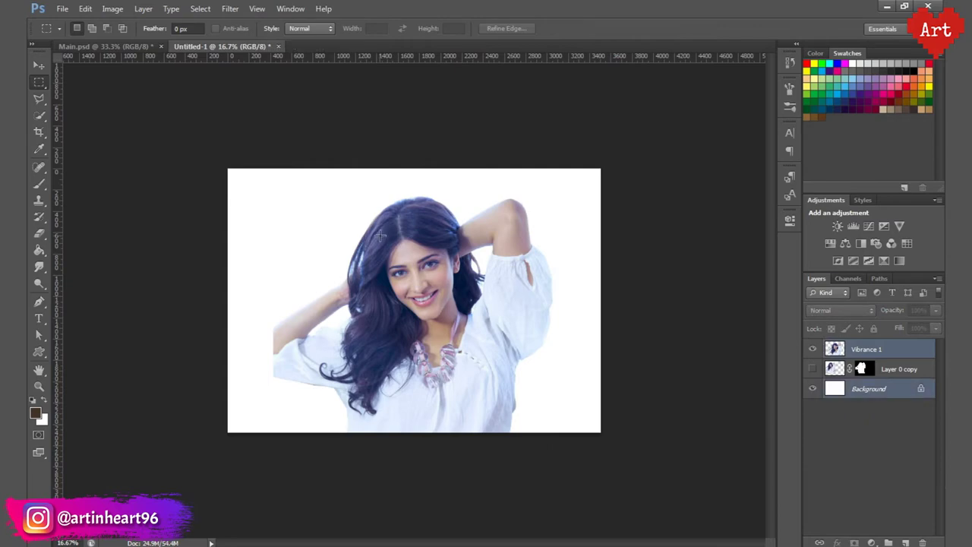
key("v")
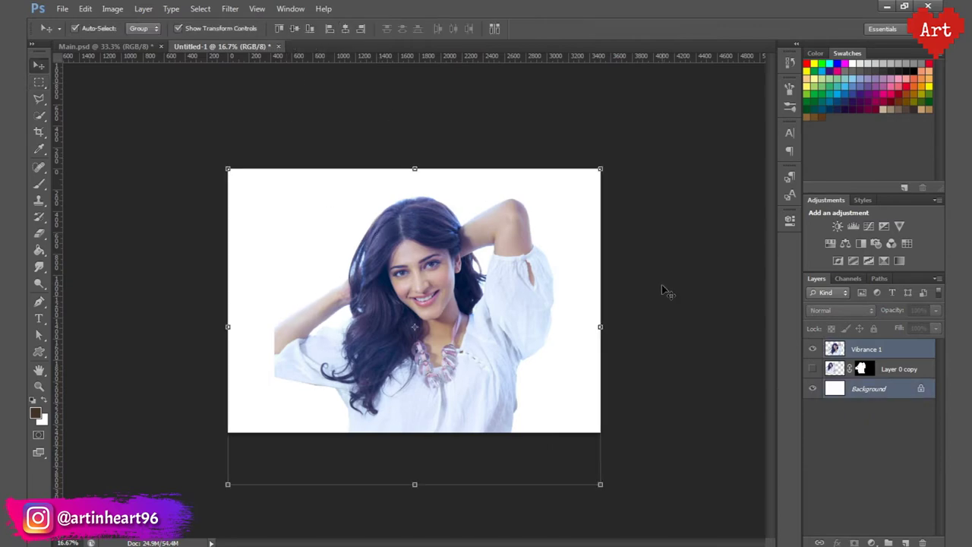
left_click(666, 292)
key("ctrl+0")
key("ctrl+shift+s")
type("D")
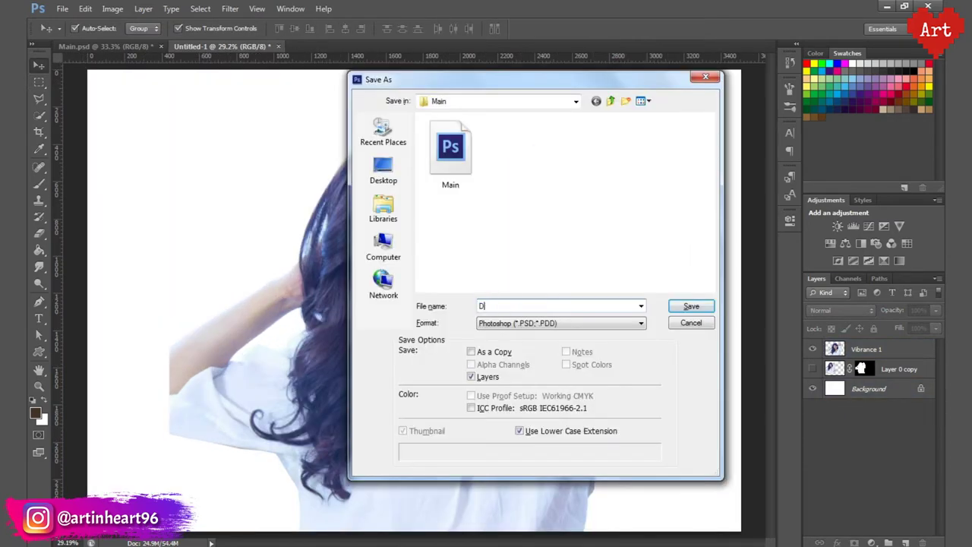
type("P")
key("Return")
left_click_drag(899, 369, 922, 542)
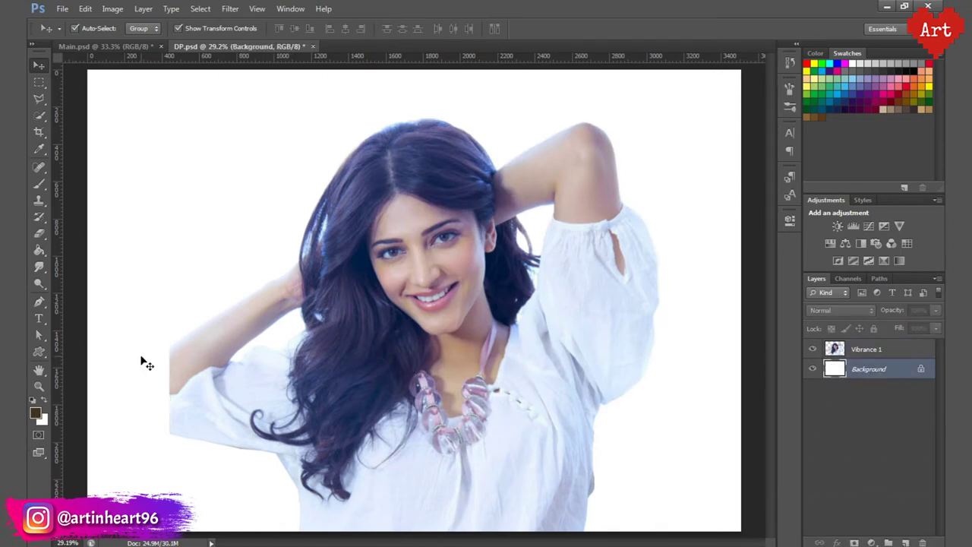
Step: Fill the white Background layer with a dark brown foreground colour
key("i")
left_click(34, 413)
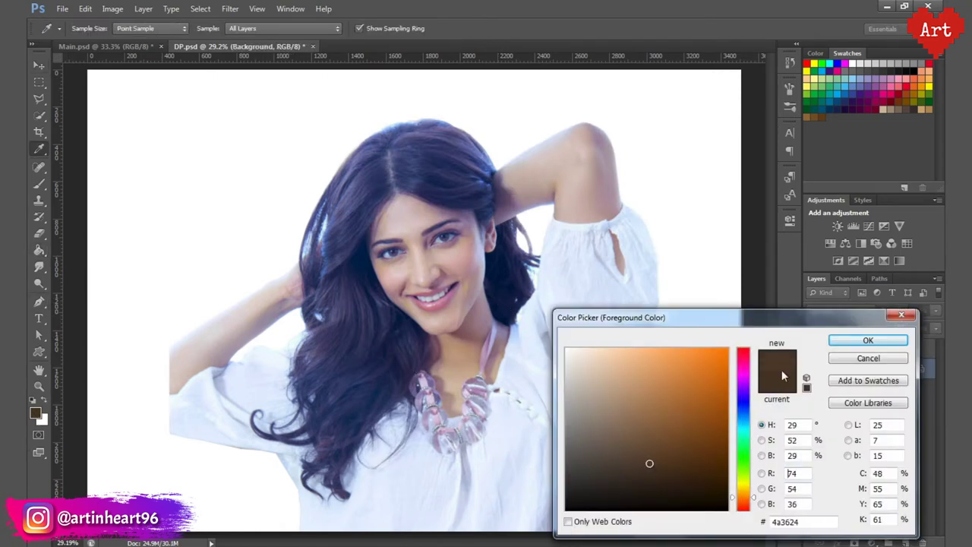
left_click(868, 340)
key("g")
left_click(685, 259)
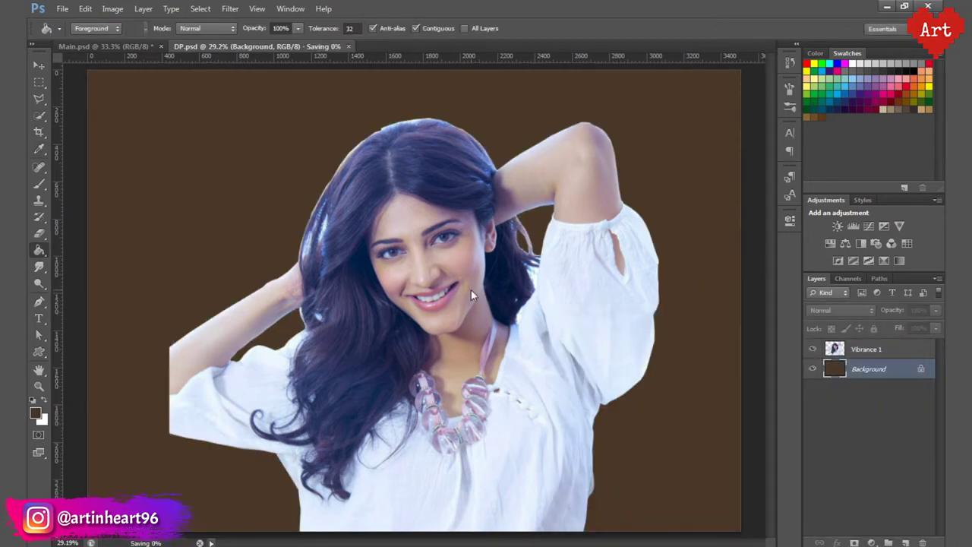
scroll(471, 290, "up", 2)
Step: Add a Selective Color adjustment above Vibrance 1, raising magenta in the Reds to +26
left_click(898, 353)
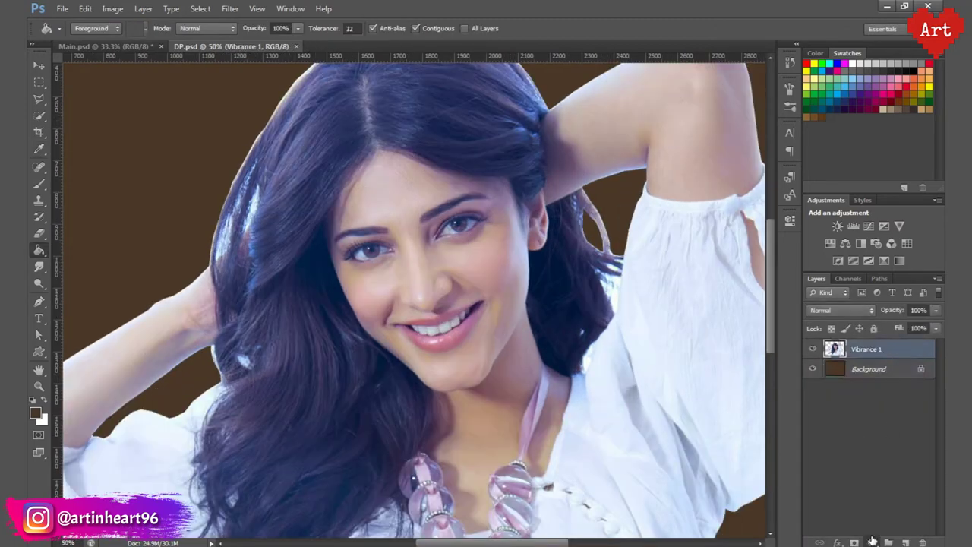
left_click(870, 542)
left_click(835, 527)
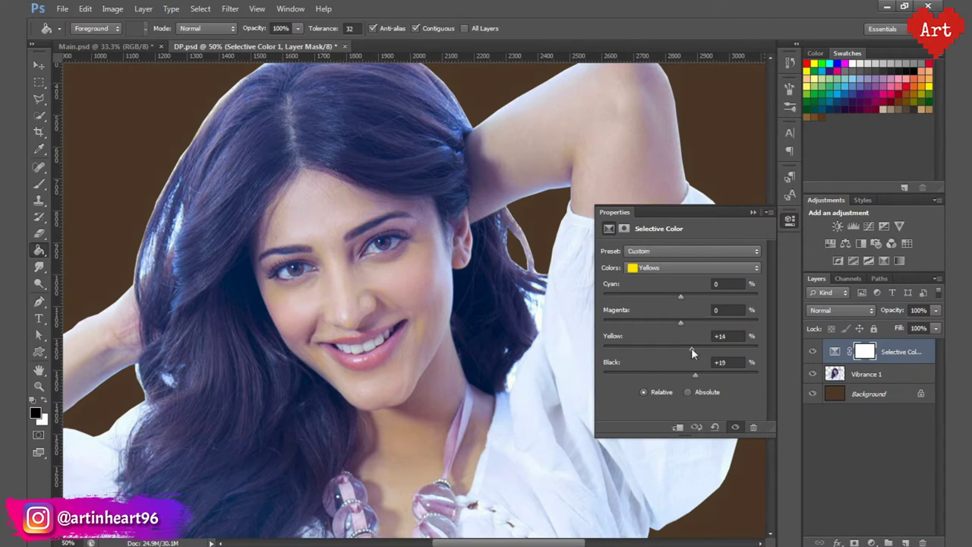
left_click(683, 267)
left_click(653, 258)
left_click_drag(681, 322, 700, 324)
Step: Deepen the Blacks in Selective Color and clip the adjustment to Vibrance 1
left_click(740, 268)
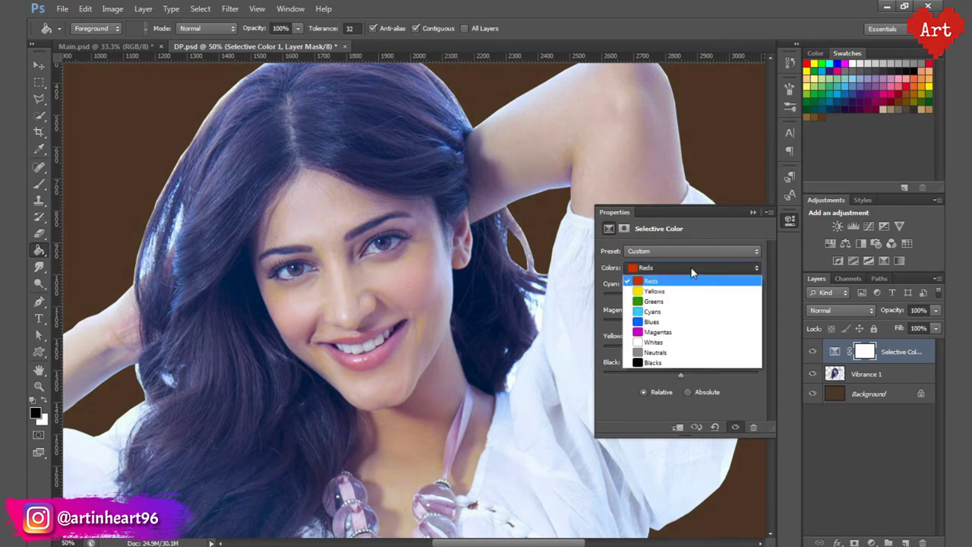
left_click(653, 363)
left_click_drag(680, 375, 693, 375)
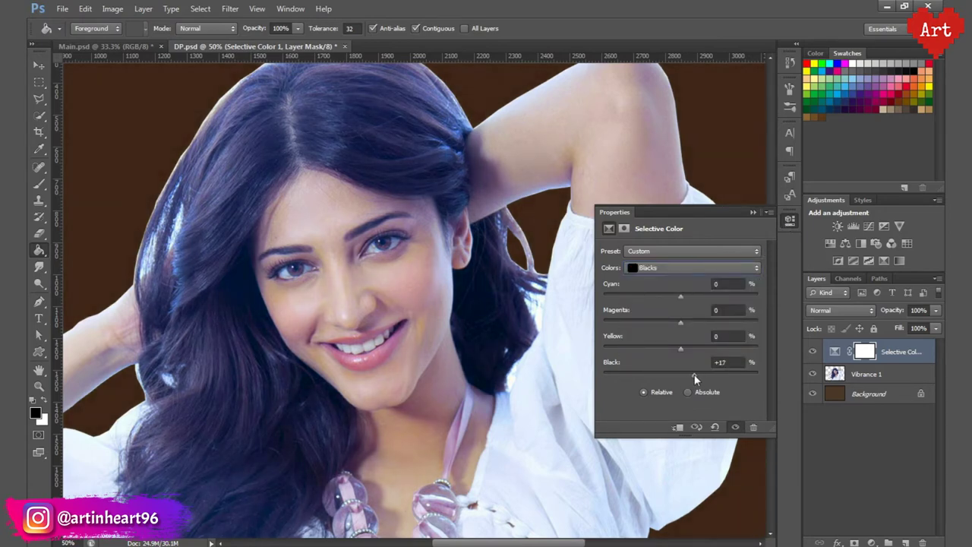
left_click(676, 427)
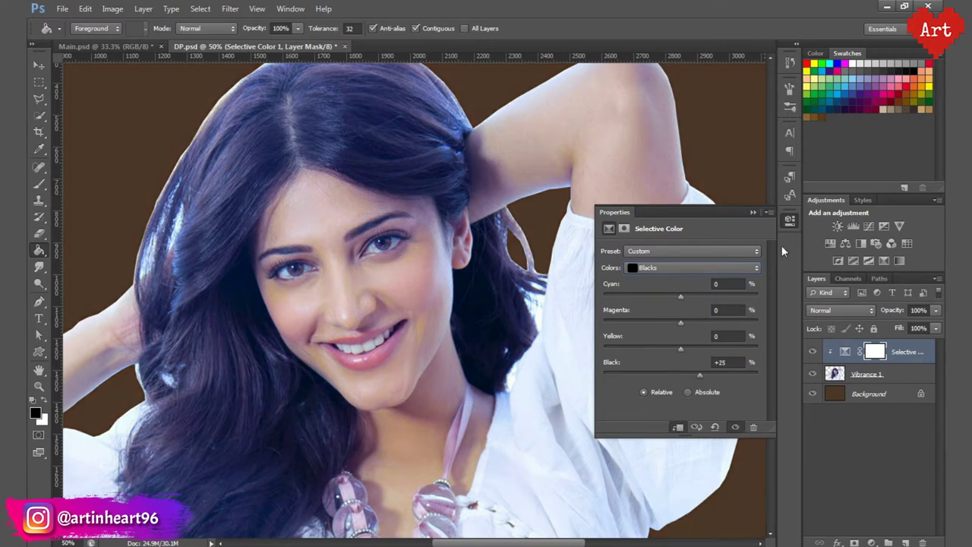
left_click(790, 221)
left_click(871, 542)
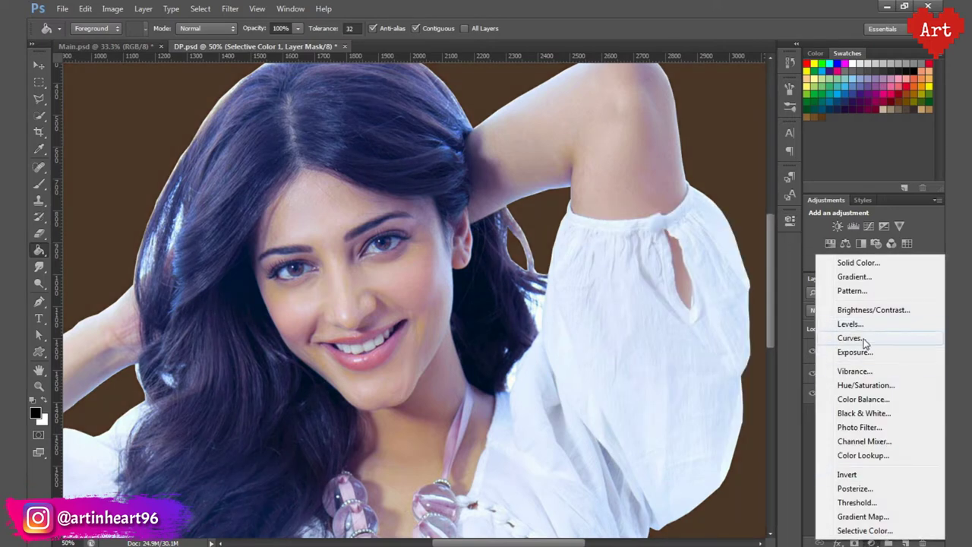
Step: Add a clipped Vibrance adjustment with Vibrance +10 and Saturation +10
left_click(855, 371)
left_click(678, 428)
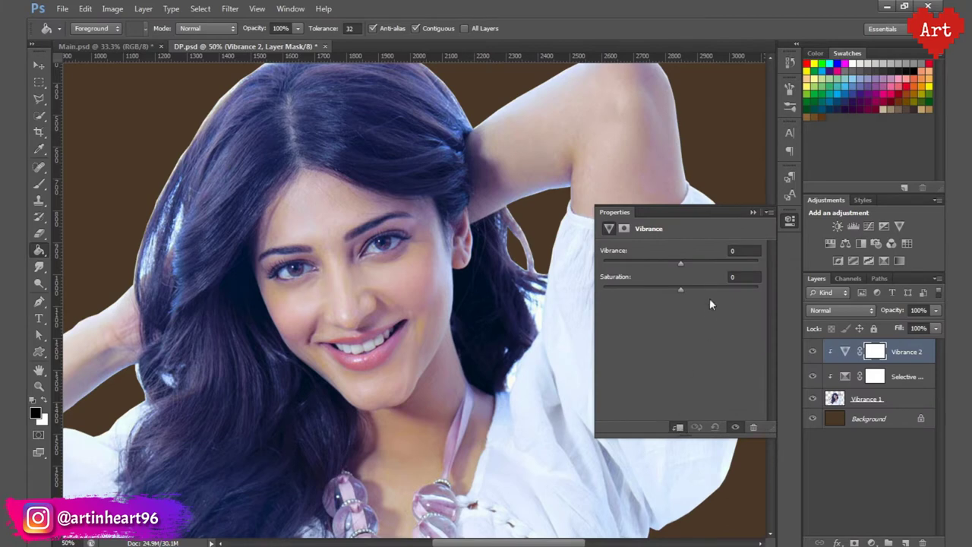
left_click(686, 262)
left_click(734, 251)
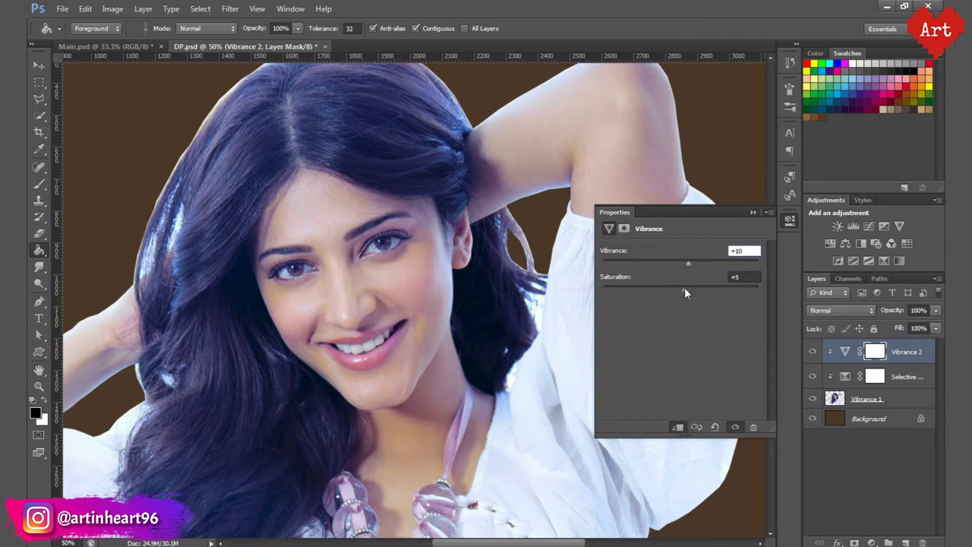
left_click_drag(684, 288, 688, 288)
left_click(750, 278)
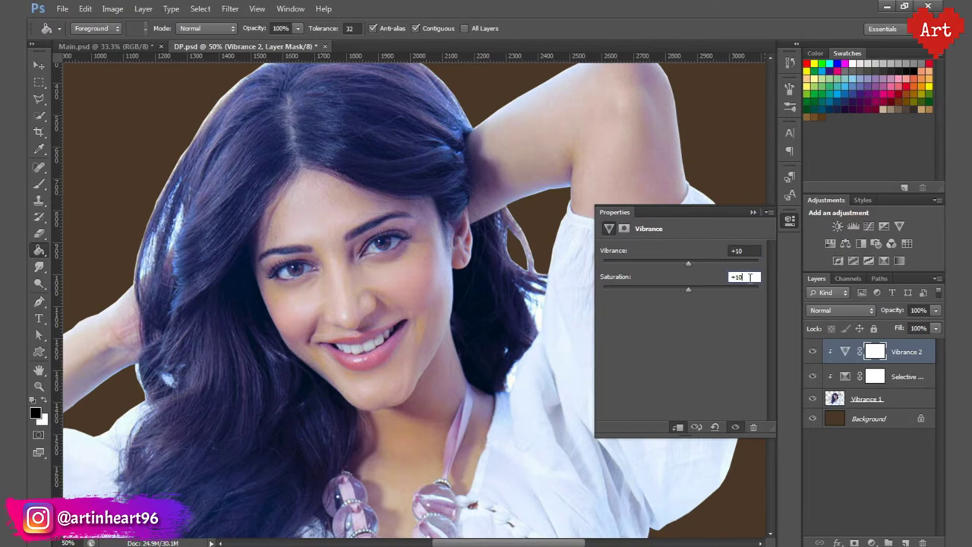
key("Return")
left_click(790, 220)
Step: Merge Vibrance 2, Selective Color and Vibrance 1 into a single Vibrance 2 layer
scroll(475, 253, "down", 2)
scroll(476, 253, "up", 3)
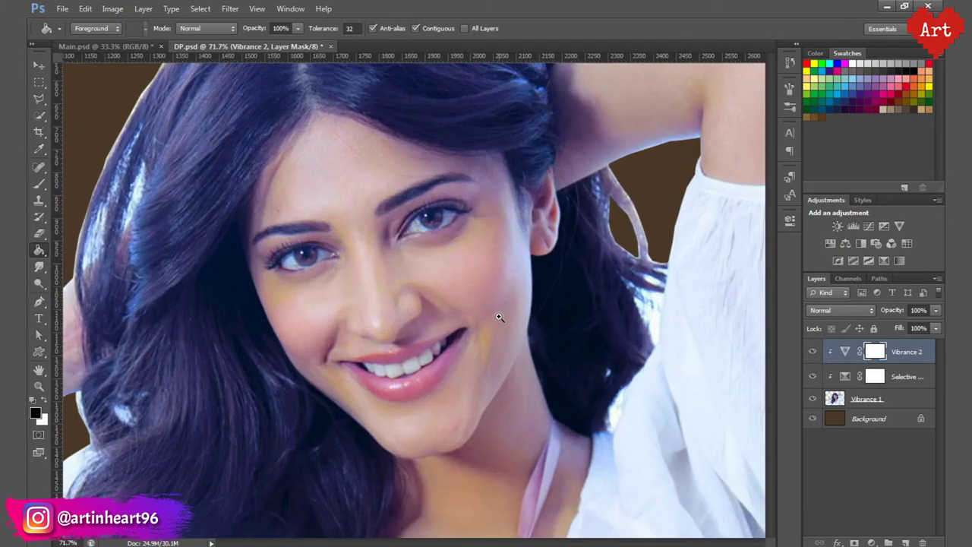
scroll(430, 283, "down", 2)
scroll(430, 282, "down", 2)
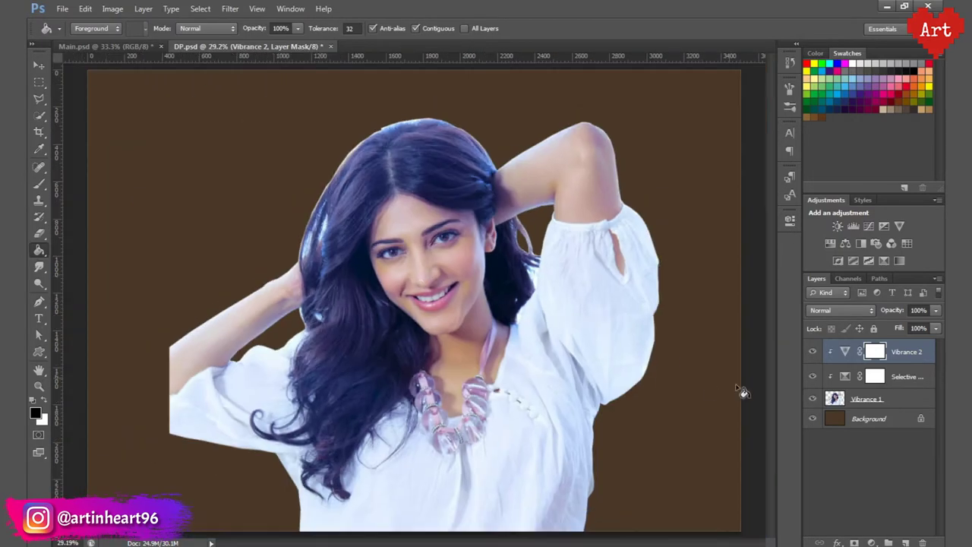
left_click(913, 400, "shift")
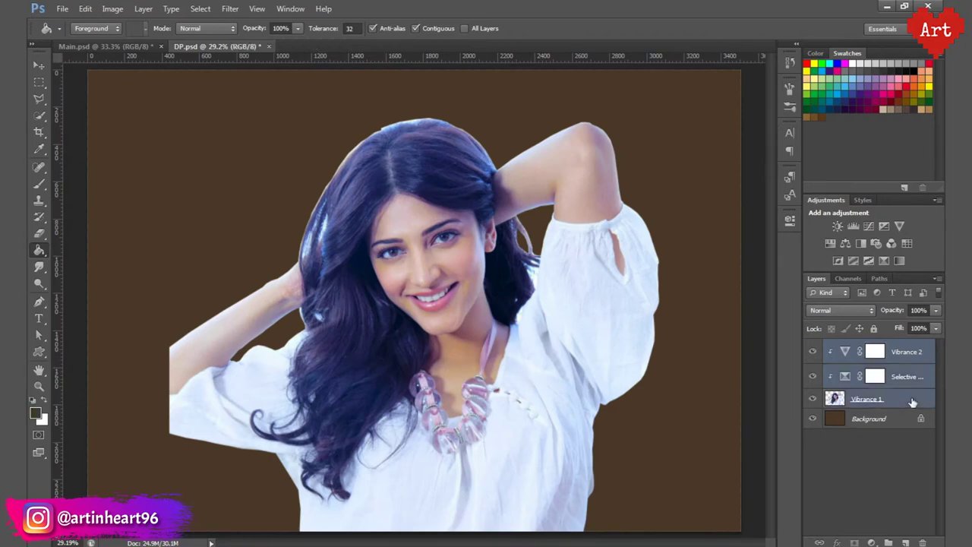
right_click(912, 397)
left_click(850, 400)
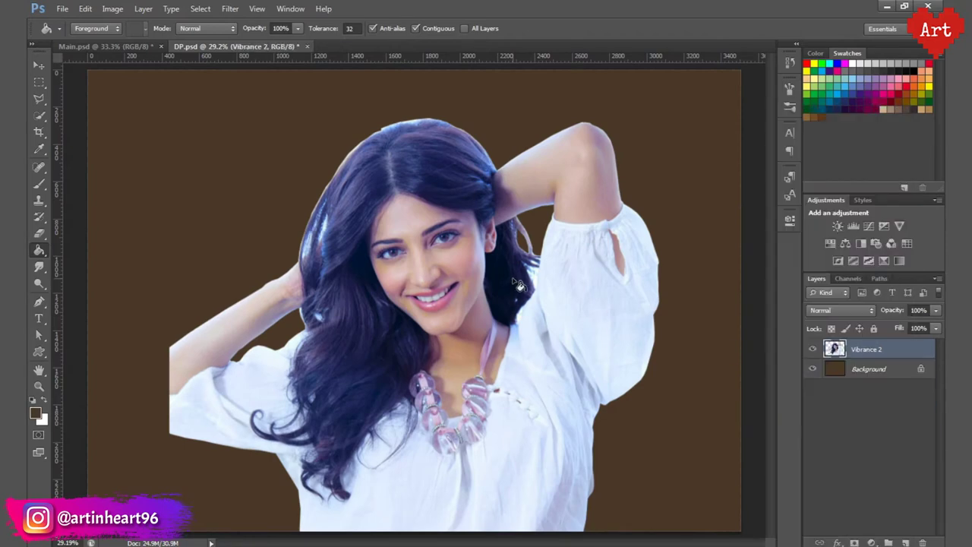
scroll(519, 285, "up", 3)
scroll(521, 321, "up", 1)
Step: Sharpen the portrait with Unsharp Mask at Amount 100% and Radius 6 px
left_click(230, 9)
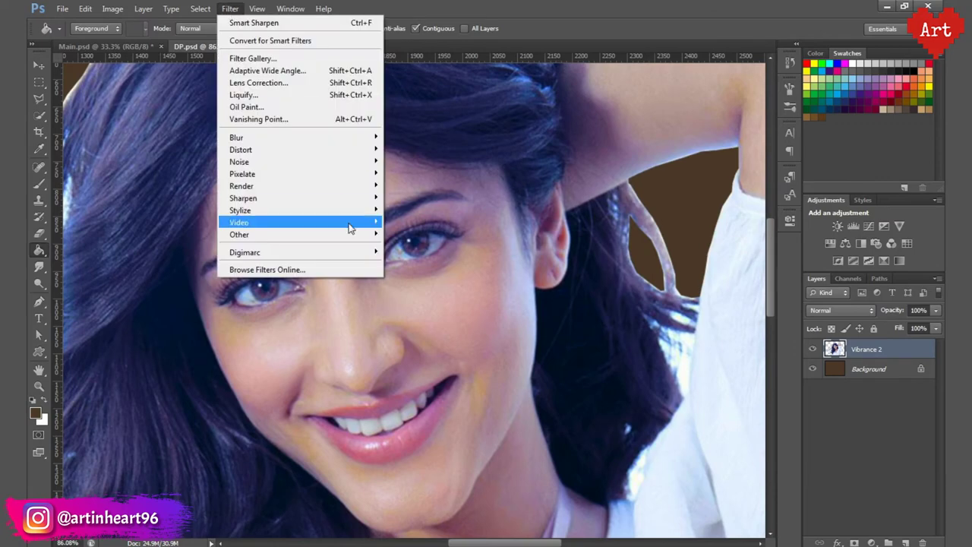
mouse_move(243, 198)
left_click(422, 244)
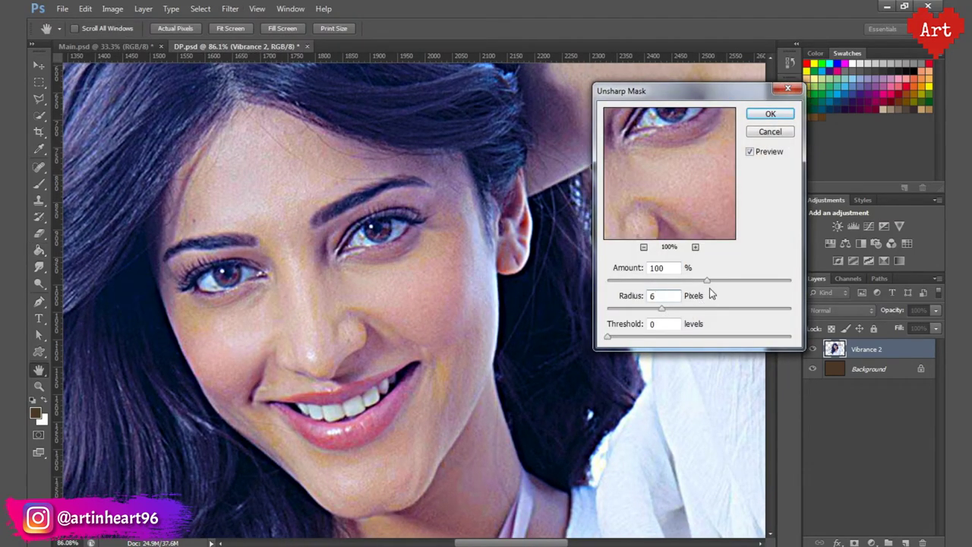
left_click(770, 114)
scroll(387, 200, "down", 2)
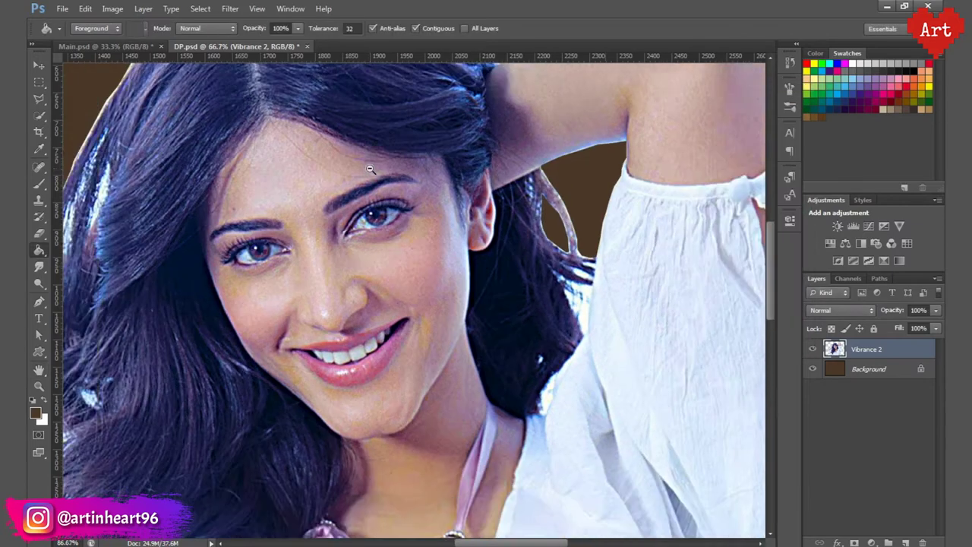
key("g")
scroll(387, 200, "down", 2)
scroll(387, 200, "down", 1)
scroll(387, 201, "up", 2)
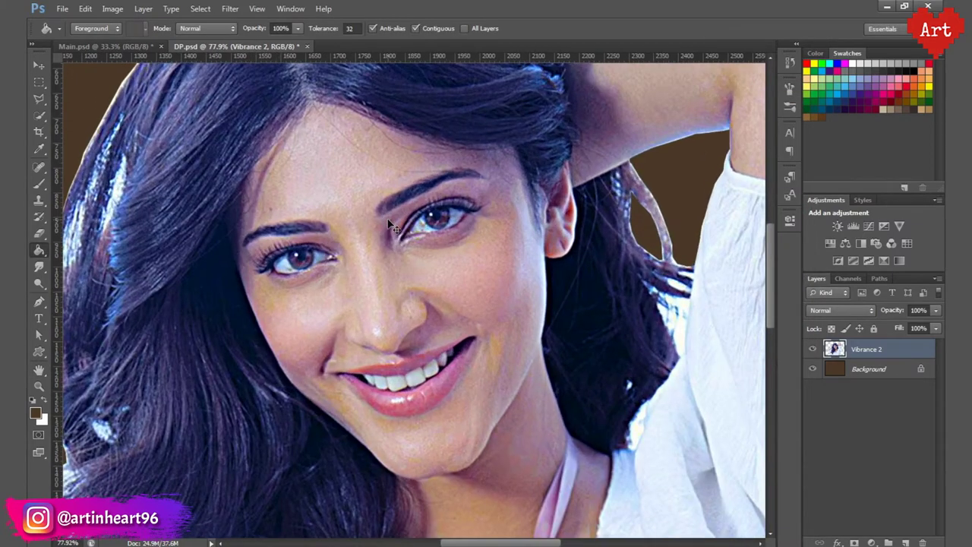
Step: Duplicate the sharpened layer as Vibrance 2 copy and save DP.psd
key("ctrl+j")
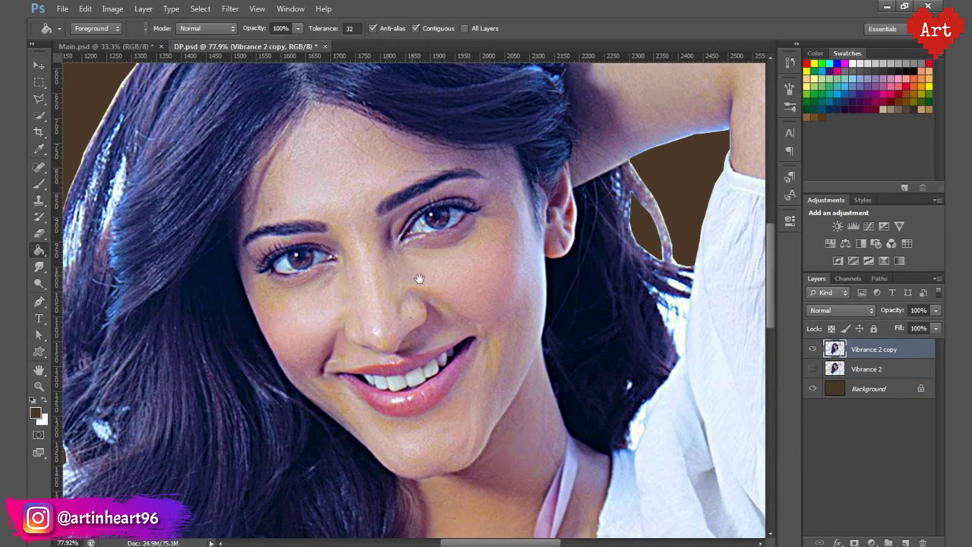
left_click_drag(418, 278, 454, 325)
key("ctrl+s")
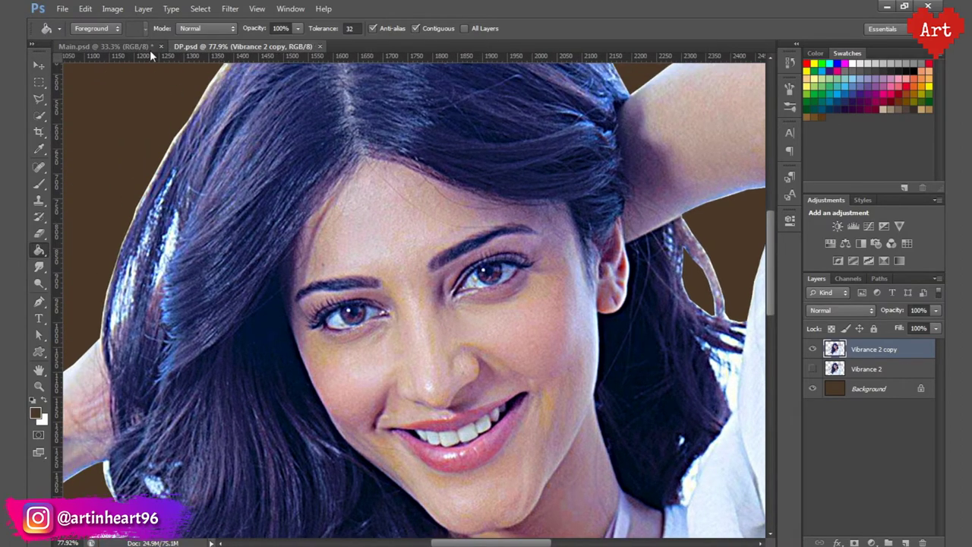
Step: Switch to the Smudge tool with a soft 65 px brush and smooth the forehead skin
left_click(39, 266)
left_click(82, 28)
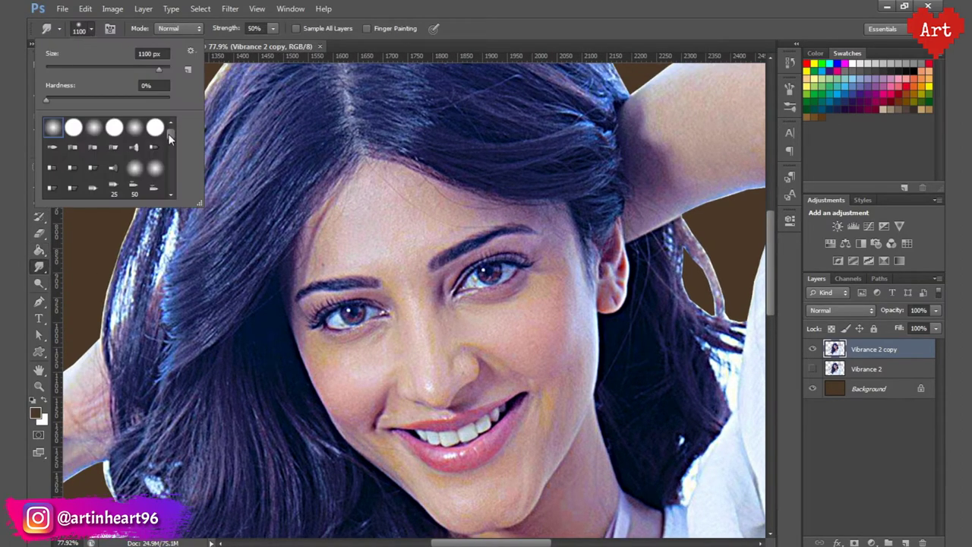
double_click(136, 150)
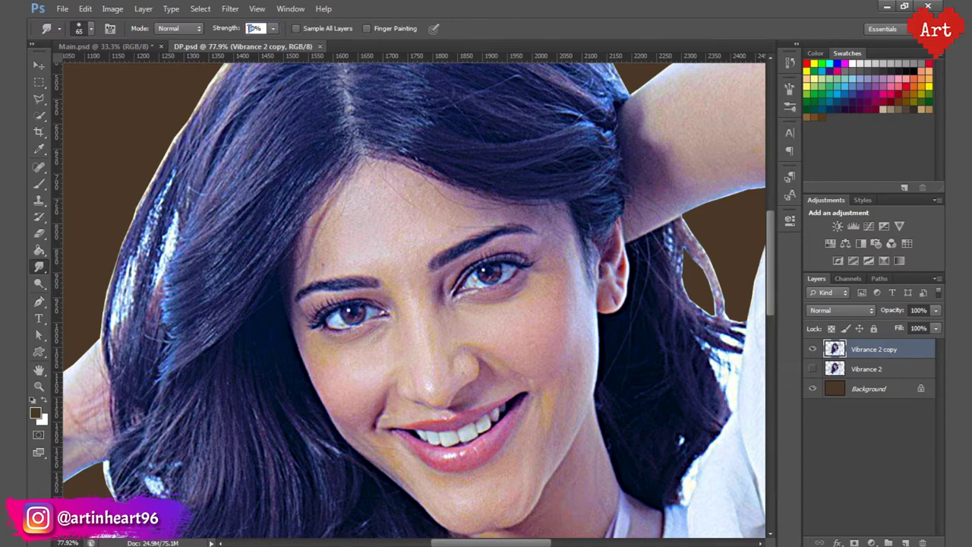
left_click(256, 28)
type("30")
scroll(505, 241, "up", 2)
scroll(380, 217, "up", 2)
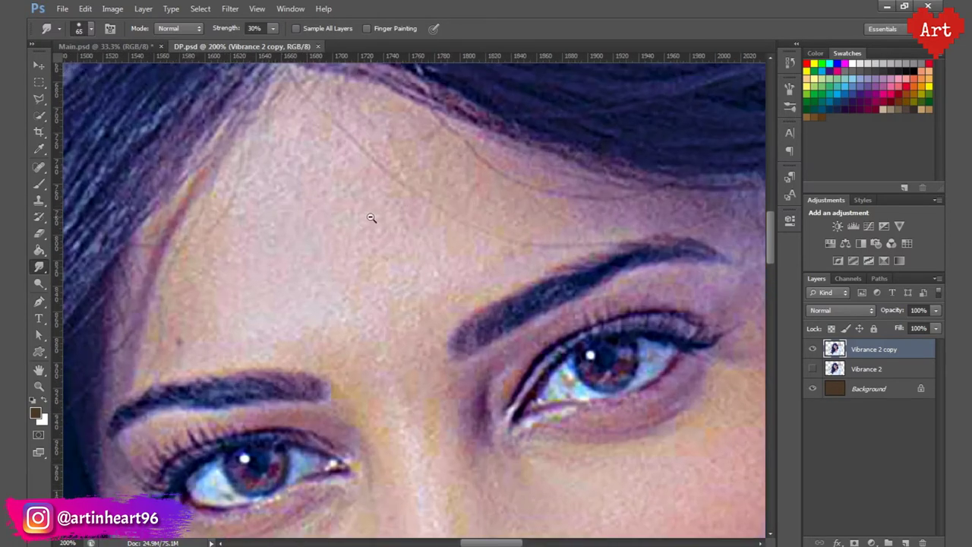
scroll(357, 205, "down", 2)
scroll(337, 190, "up", 1)
mouse_move(325, 159)
left_mouse_down()
mouse_move(341, 141)
mouse_move(255, 265)
mouse_move(369, 185)
mouse_move(320, 279)
left_mouse_up()
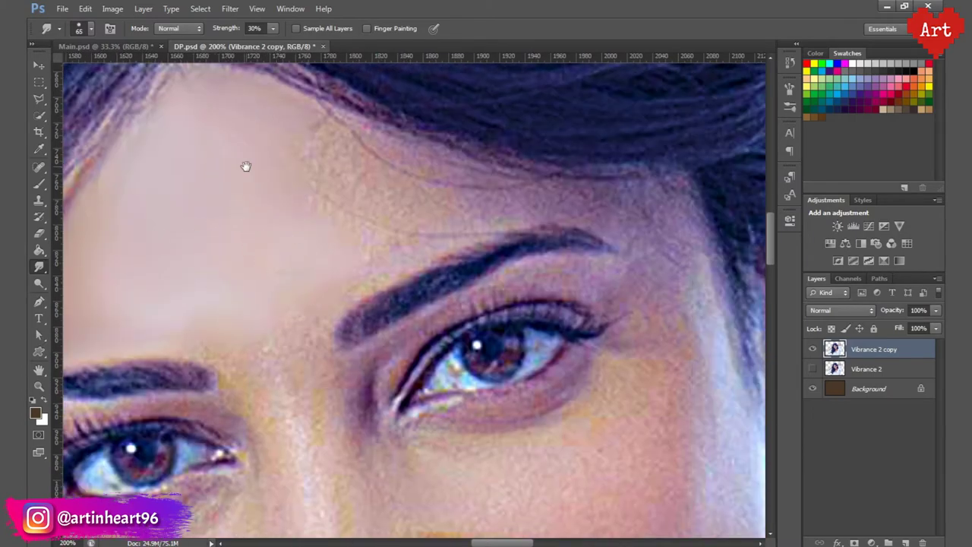
Step: Smudge the cheeks and nose skin, resizing the brush between 25 and 70 px
key("bracketleft")
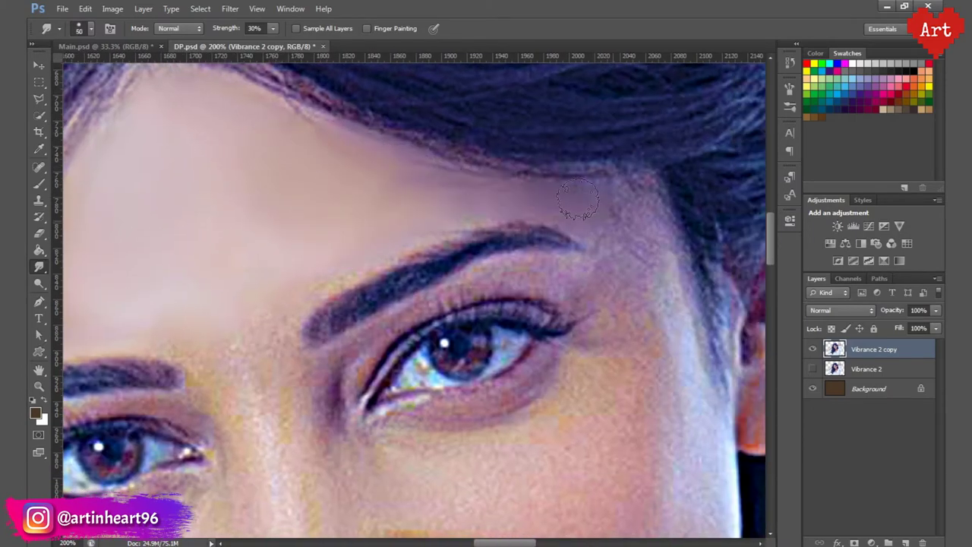
key("bracketleft")
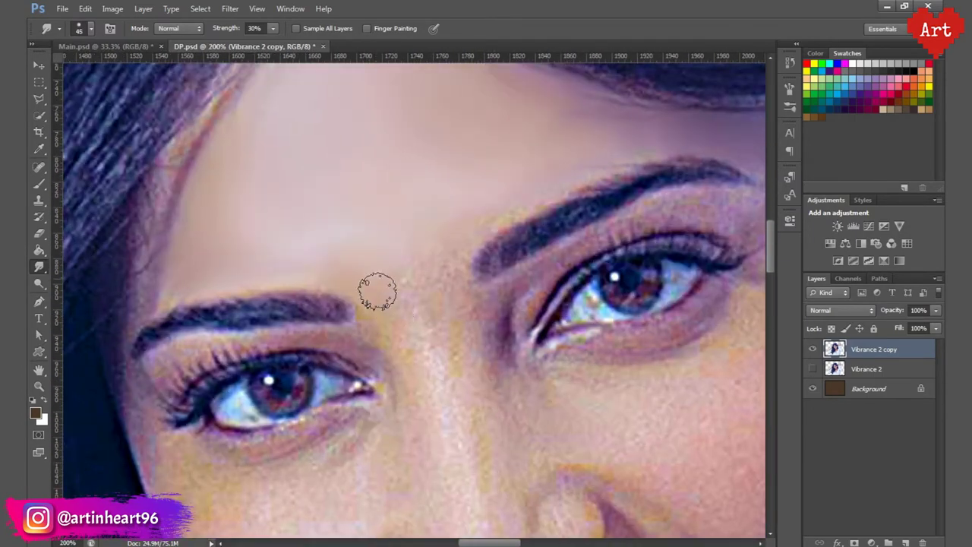
key("bracketright")
key("bracketright")
key("bracketright")
scroll(397, 271, "down", 2)
scroll(382, 217, "down", 2)
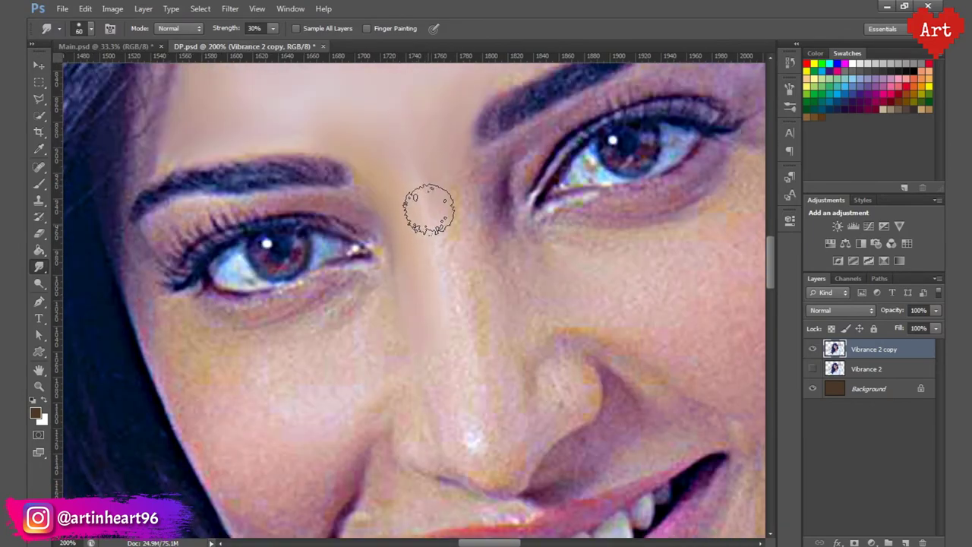
key("bracketleft")
key("bracketleft")
key("bracketleft")
scroll(365, 190, "up", 2)
scroll(364, 191, "left", 4)
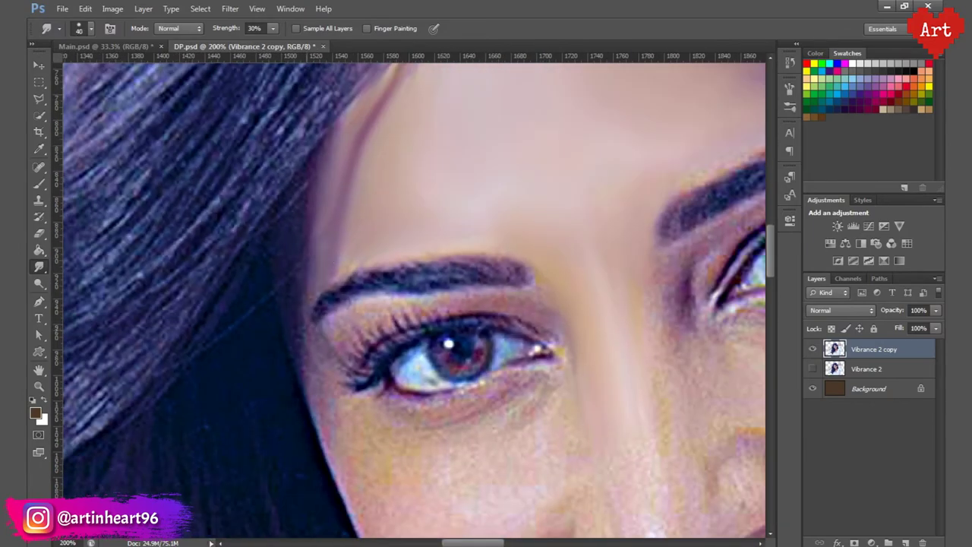
key("bracketright")
scroll(498, 297, "right", 2)
scroll(499, 297, "down", 1)
key("bracketleft")
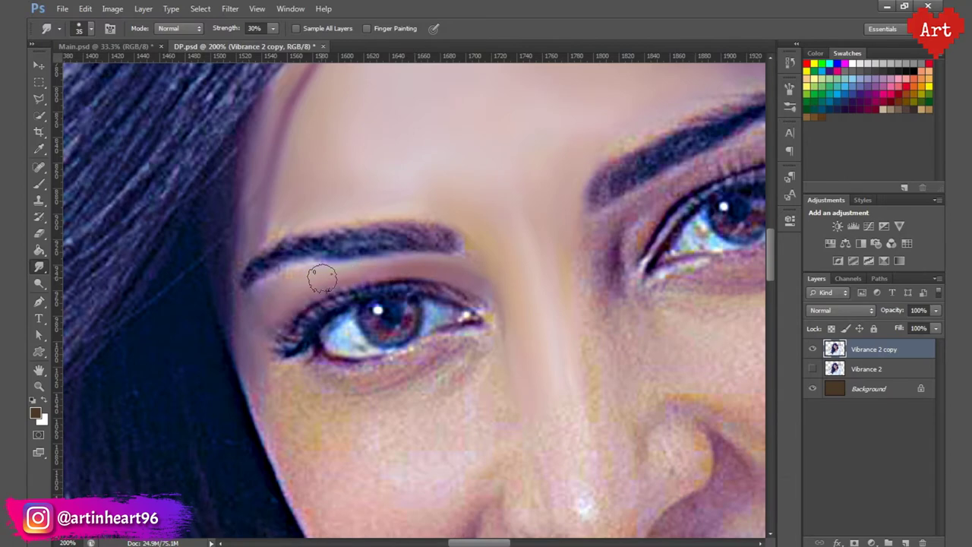
scroll(456, 270, "down", 1)
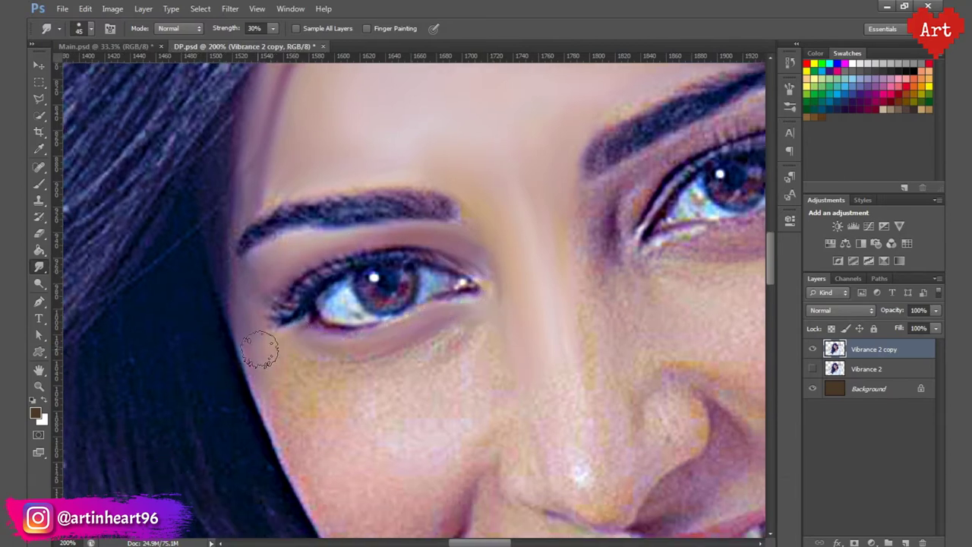
key("bracketright")
key("bracketright")
scroll(314, 363, "down", 2)
scroll(314, 362, "right", 1)
scroll(416, 313, "down", 2)
scroll(415, 313, "right", 1)
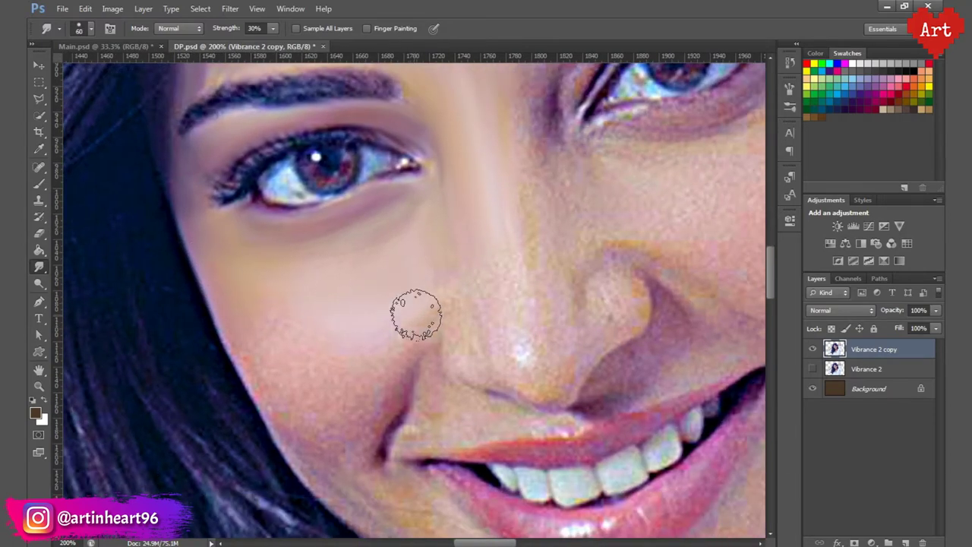
key("bracketleft")
key("bracketleft")
scroll(329, 315, "right", 3)
scroll(238, 235, "up", 4)
scroll(238, 236, "right", 2)
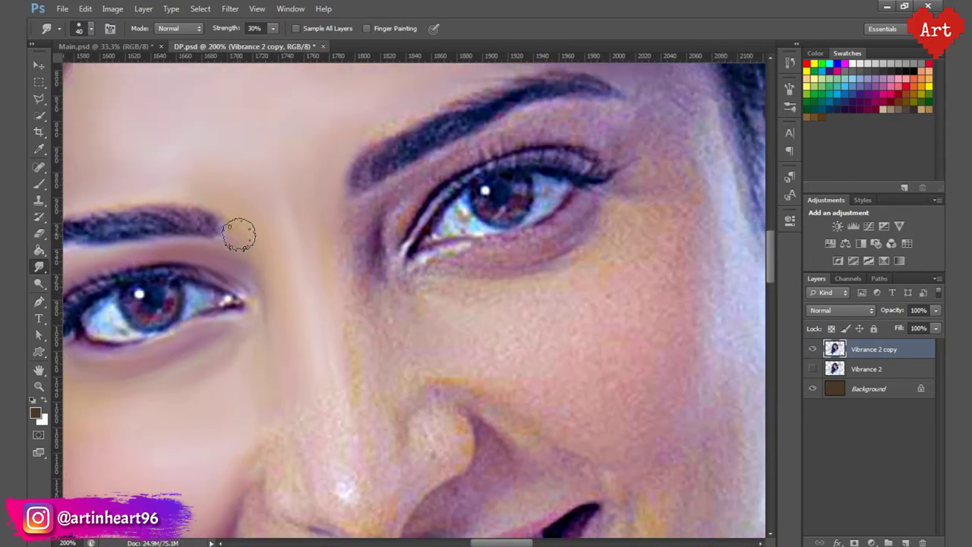
key("bracketright")
key("bracketright")
key("bracketright")
scroll(352, 365, "right", 1)
scroll(348, 357, "down", 1)
scroll(348, 357, "right", 1)
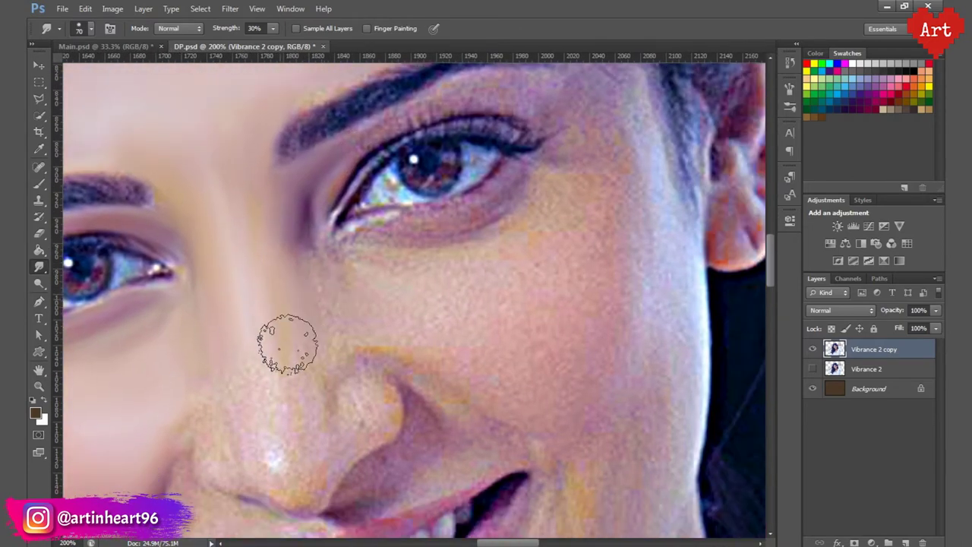
scroll(288, 273, "up", 1)
scroll(288, 273, "right", 1)
scroll(357, 182, "up", 1)
scroll(357, 182, "right", 2)
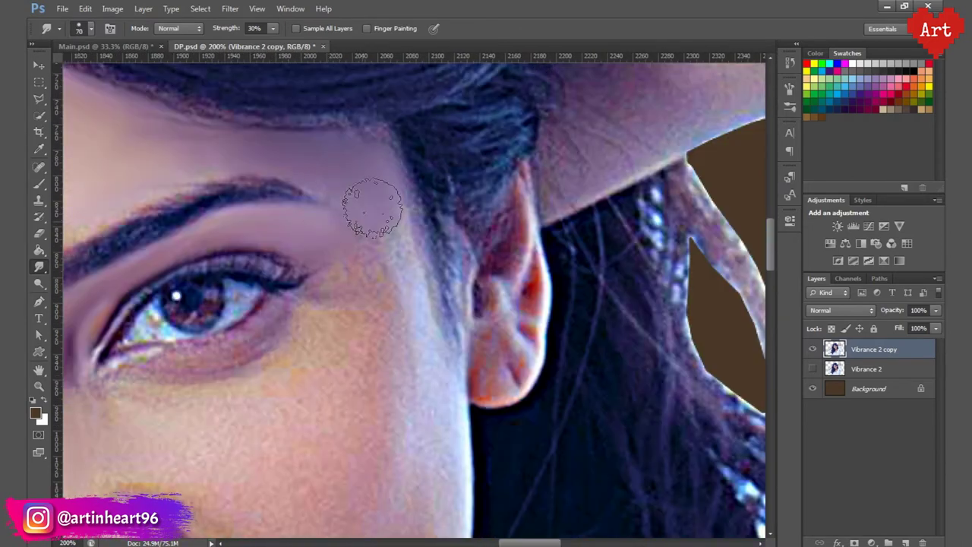
scroll(365, 209, "down", 2)
scroll(228, 288, "left", 2)
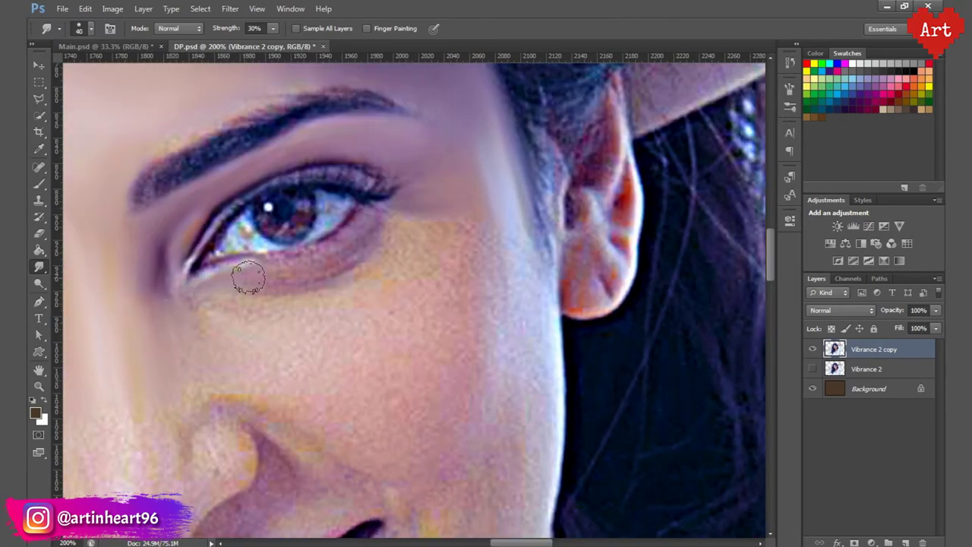
Step: Smudge the skin around the mouth and chin, resizing the brush between 30 and 90 px
key("bracketright")
key("bracketright")
key("bracketright")
scroll(402, 243, "down", 1)
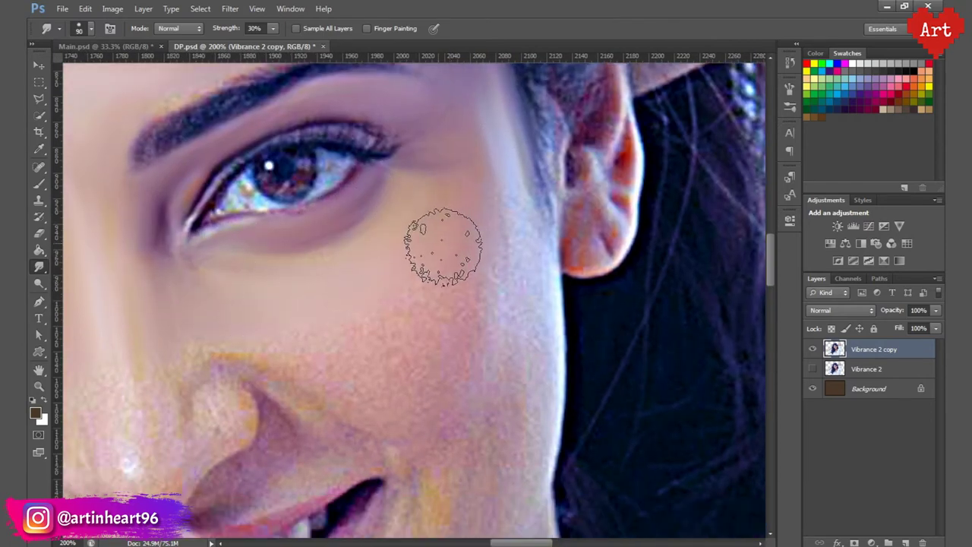
scroll(417, 315, "right", 1)
scroll(453, 327, "down", 1)
scroll(453, 326, "right", 1)
key("bracketleft")
key("bracketleft")
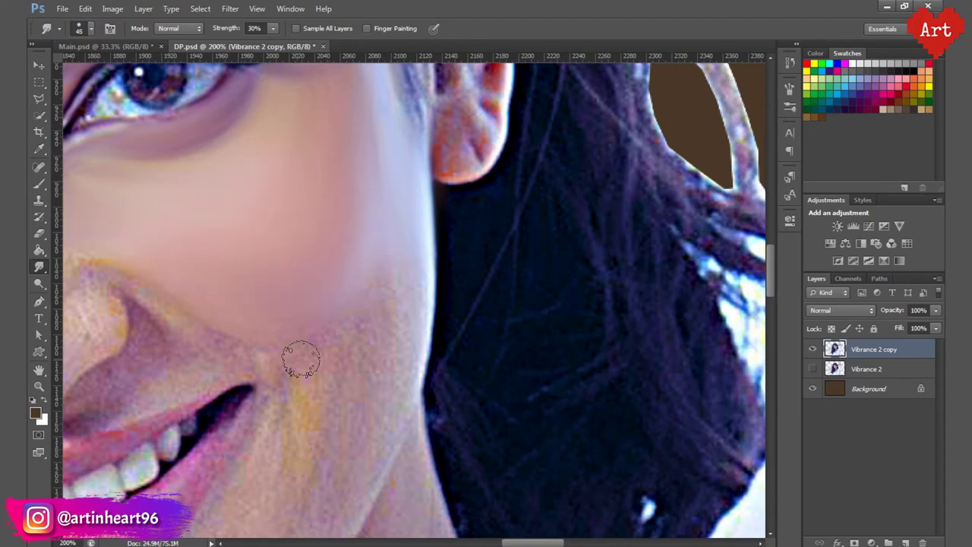
scroll(445, 271, "down", 1)
scroll(445, 271, "left", 1)
scroll(371, 402, "up", 1)
scroll(371, 402, "left", 2)
key("bracketleft")
key("bracketleft")
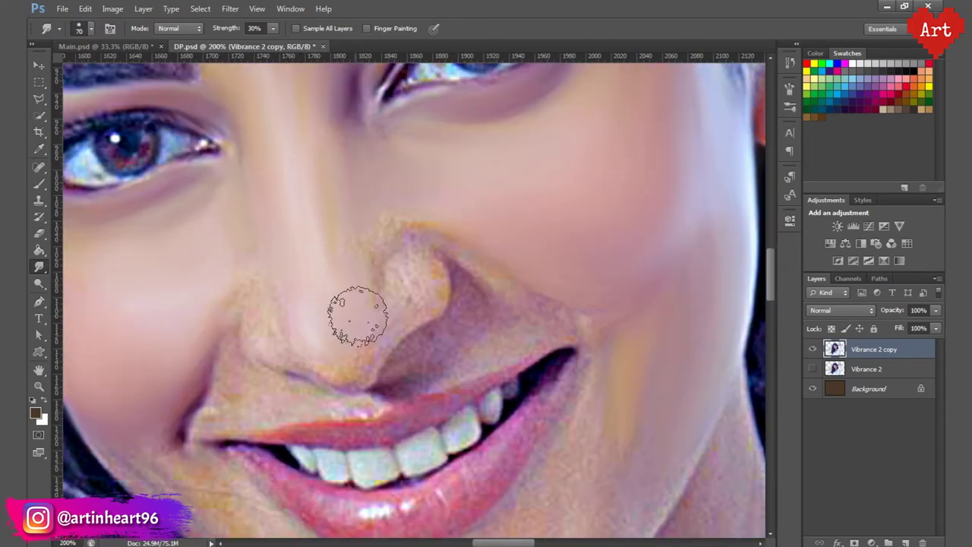
key("bracketleft")
key("bracketleft")
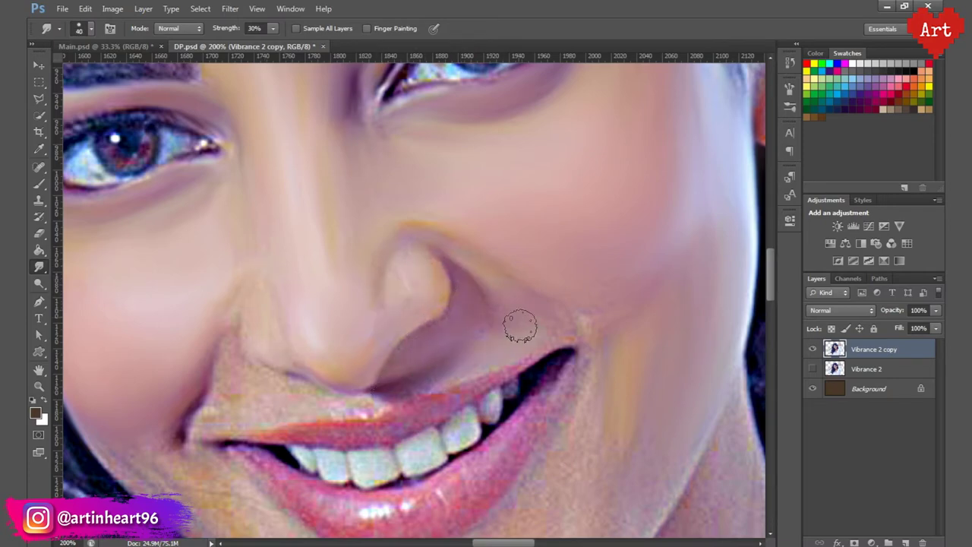
key("bracketright")
scroll(293, 250, "down", 1)
scroll(293, 249, "left", 1)
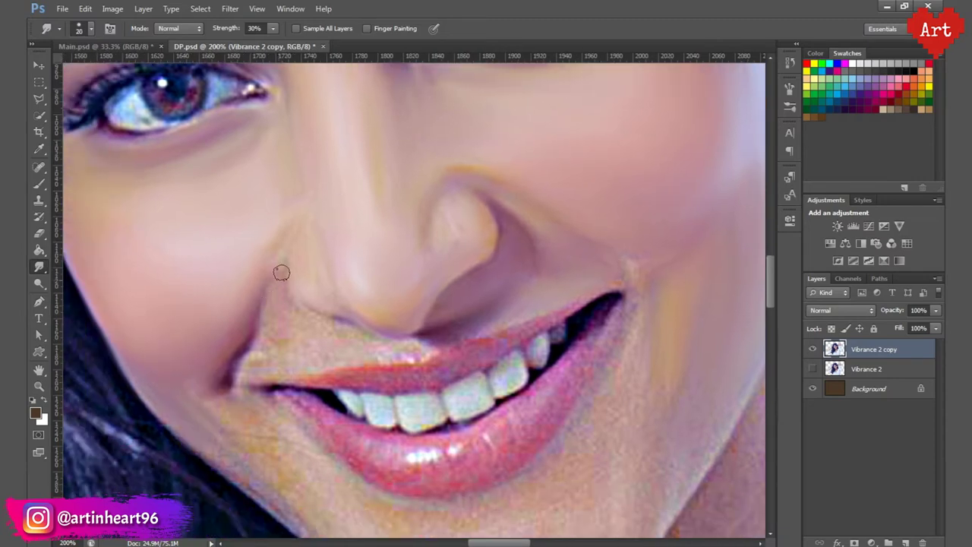
key("bracketright")
key("bracketright")
scroll(235, 387, "down", 1)
scroll(235, 387, "right", 1)
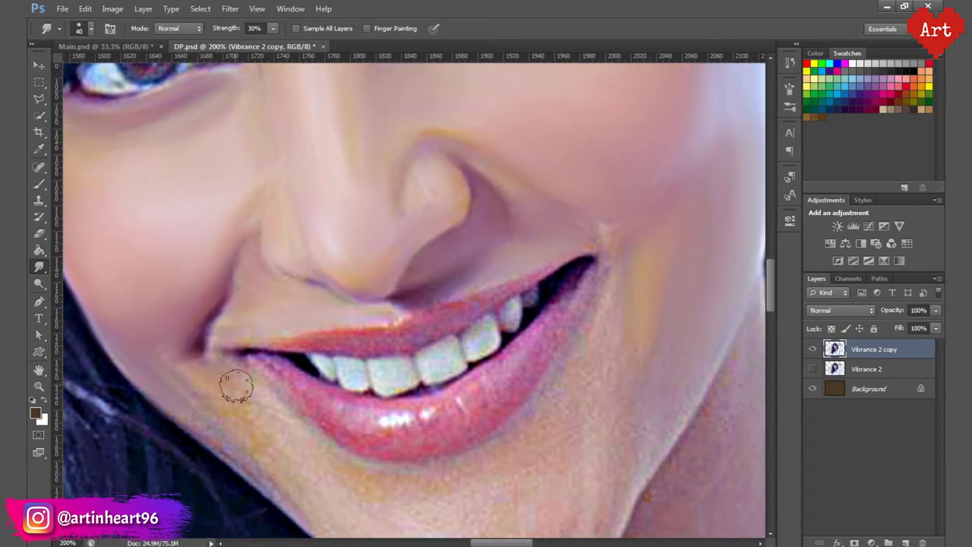
scroll(228, 379, "down", 1)
scroll(228, 380, "right", 1)
key("bracketleft")
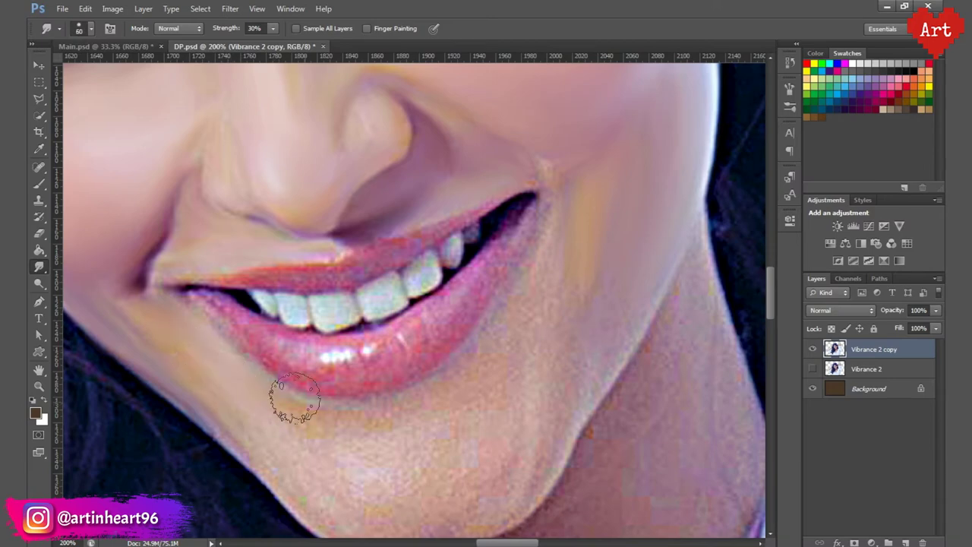
scroll(293, 402, "right", 1)
scroll(210, 373, "right", 1)
Step: Smudge the chin, neck and throat skin, adjusting the brush size as you go
key("bracketright")
scroll(531, 281, "down", 1)
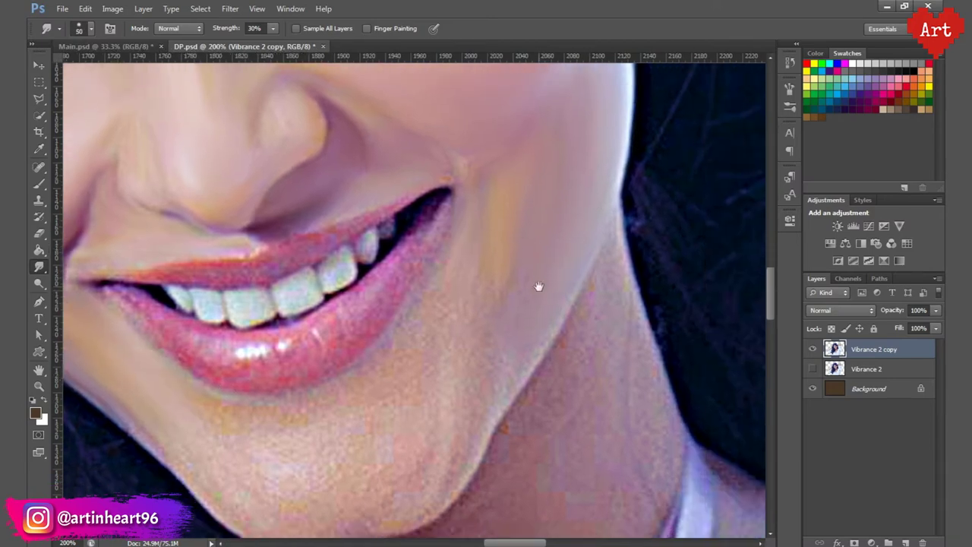
scroll(303, 365, "down", 1)
key("bracketright")
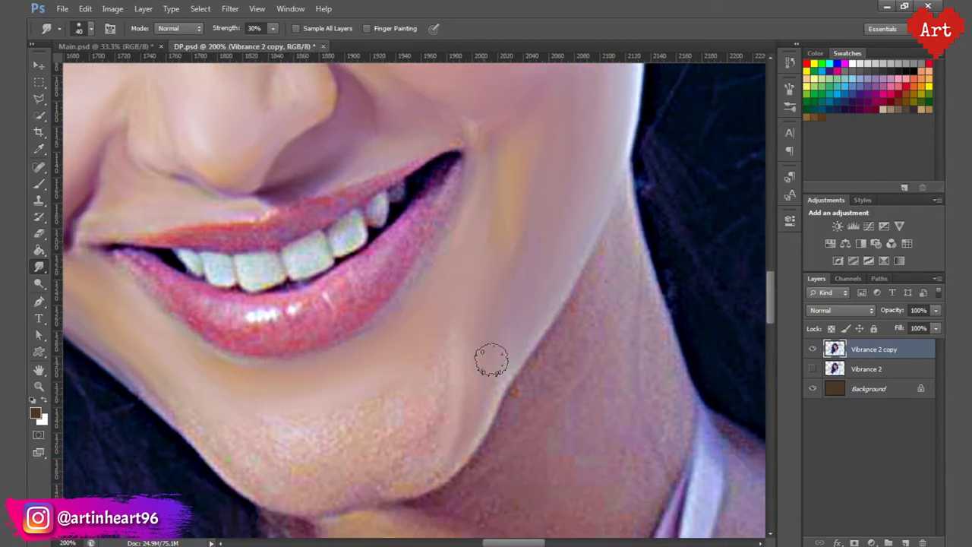
scroll(379, 380, "down", 1)
scroll(379, 380, "left", 1)
key("bracketright")
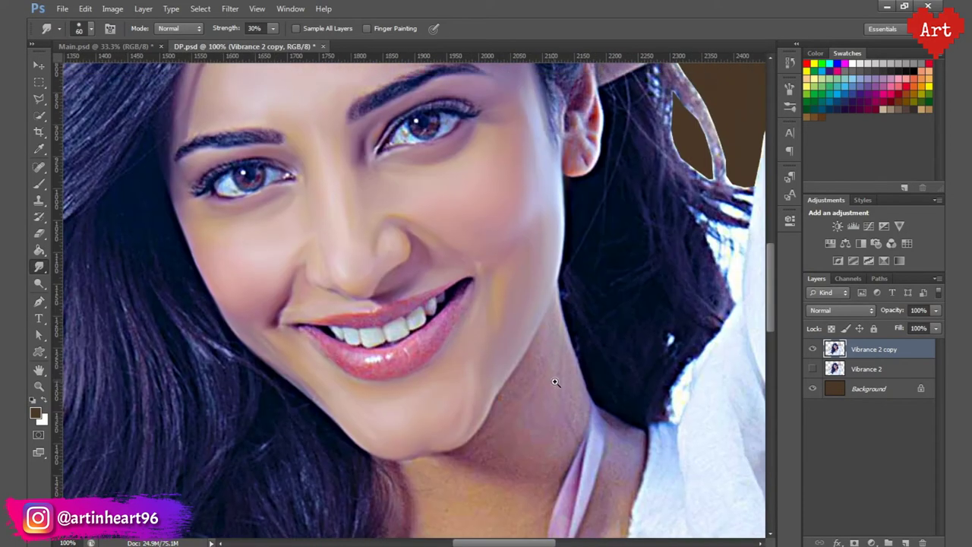
left_click_drag(481, 361, 553, 379)
key("bracketleft")
key("bracketleft")
key("bracketleft")
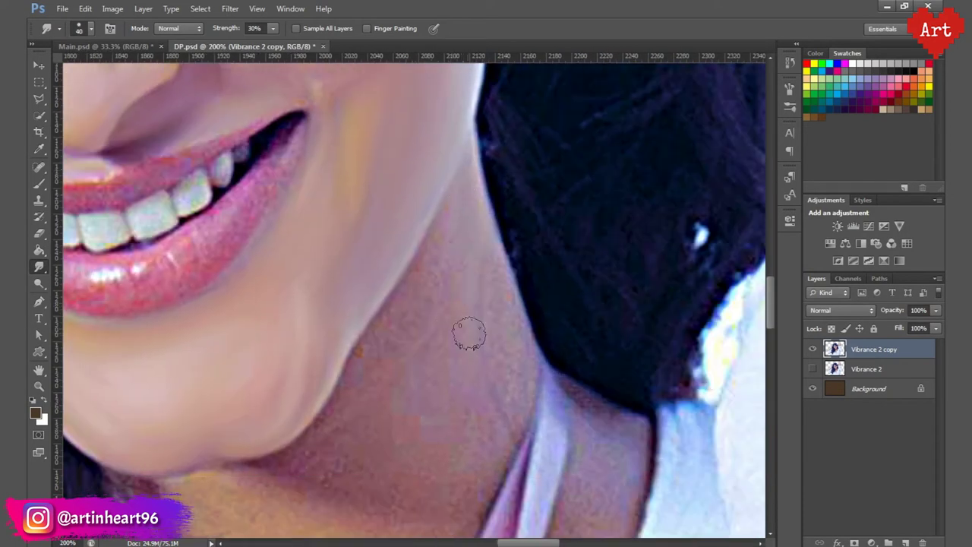
scroll(519, 364, "down", 1)
scroll(519, 364, "left", 1)
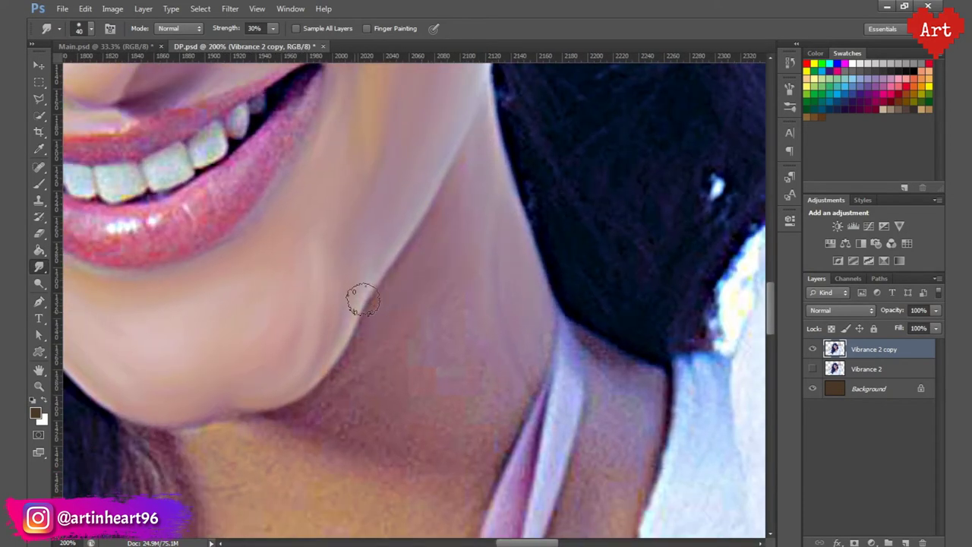
scroll(524, 334, "down", 2)
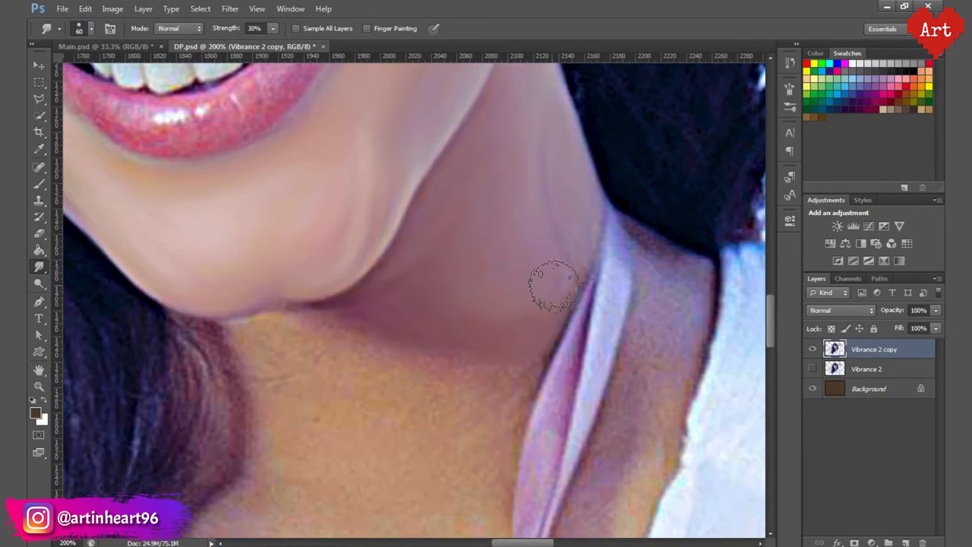
scroll(303, 278, "down", 1)
scroll(303, 278, "left", 1)
key("bracketright")
key("bracketleft")
scroll(281, 291, "down", 2)
scroll(282, 291, "right", 1)
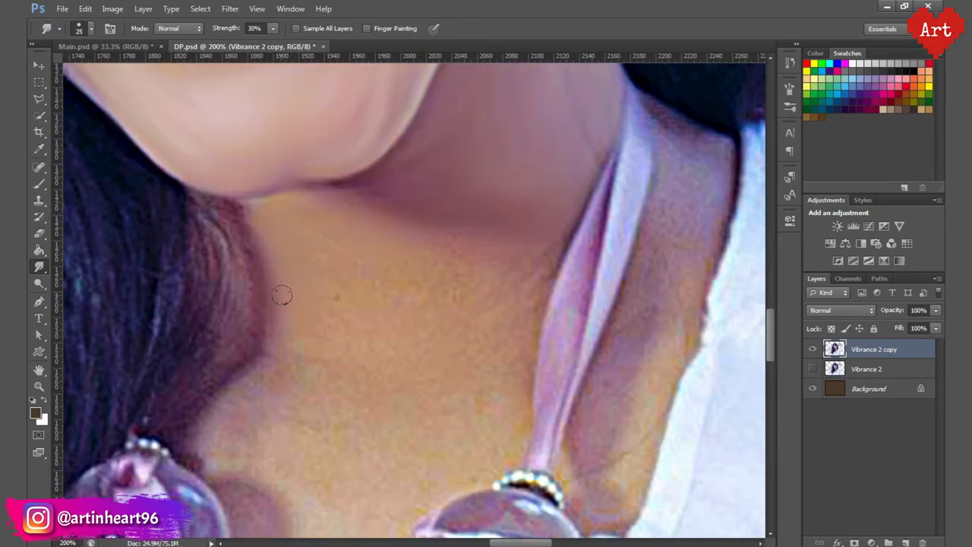
scroll(471, 262, "down", 1)
key("bracketright")
key("bracketright")
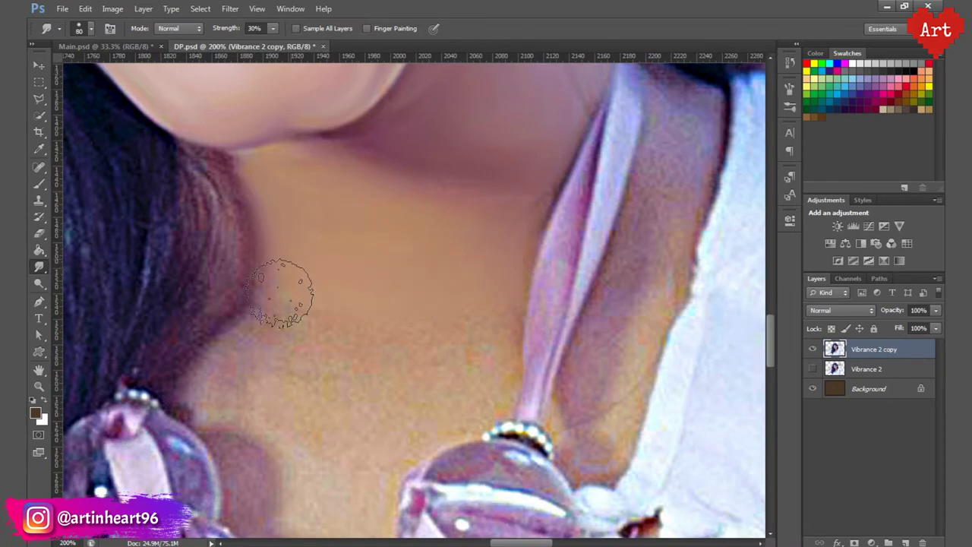
scroll(486, 228, "down", 1)
scroll(431, 364, "down", 1)
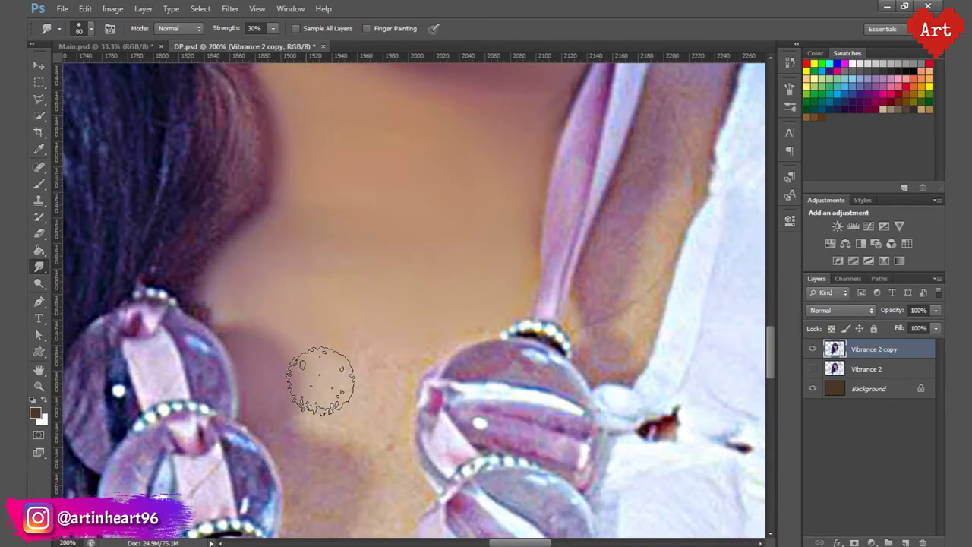
scroll(321, 380, "down", 1)
scroll(322, 380, "right", 1)
Step: Smooth the area above the beads and the orange streaks on the ear lobe with a finer brush
left_click_drag(278, 354, 324, 244)
scroll(323, 244, "right", 3)
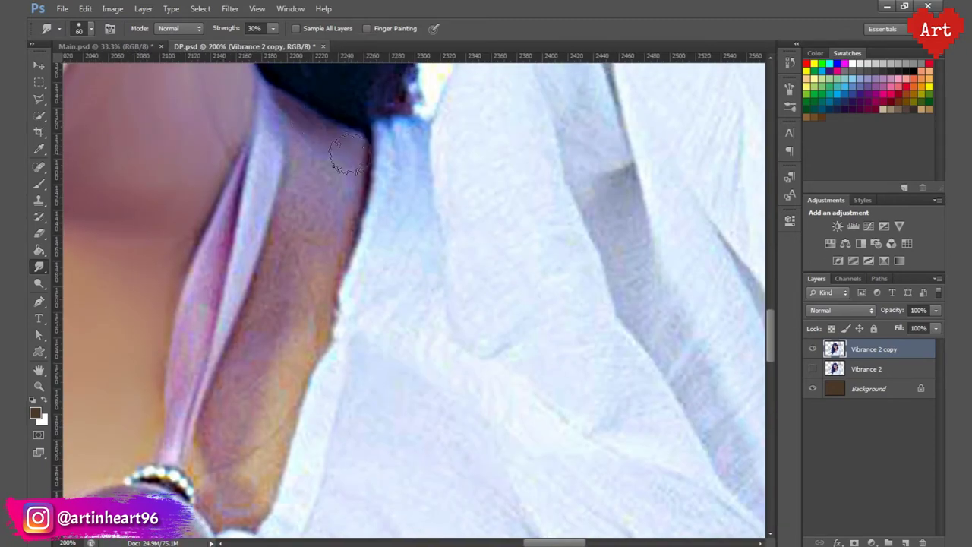
scroll(325, 200, "down", 1)
key("bracketleft")
key("bracketleft")
key("bracketleft")
key("bracketleft")
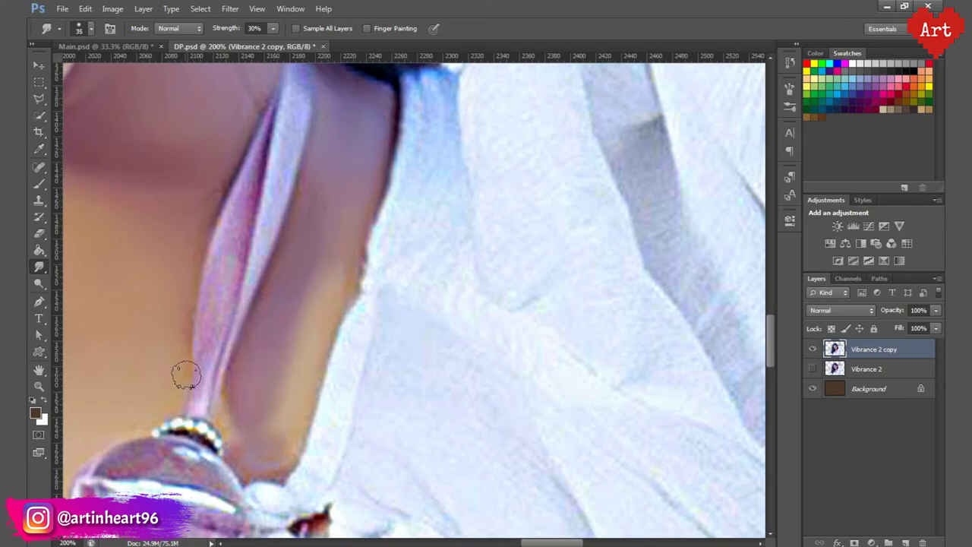
scroll(390, 217, "down", 2)
scroll(456, 202, "up", 2)
key("bracketleft")
key("bracketleft")
key("bracketleft")
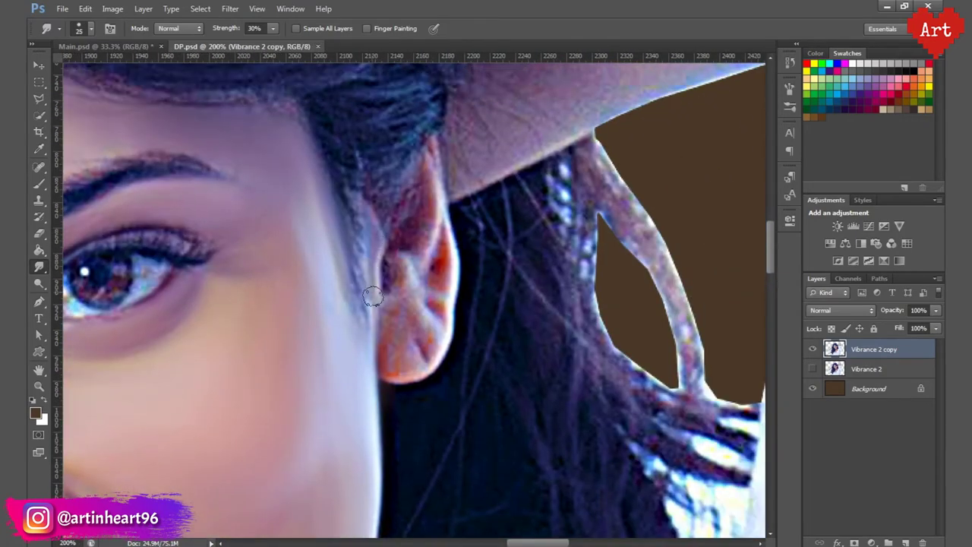
left_click_drag(393, 334, 406, 225)
key("bracketright")
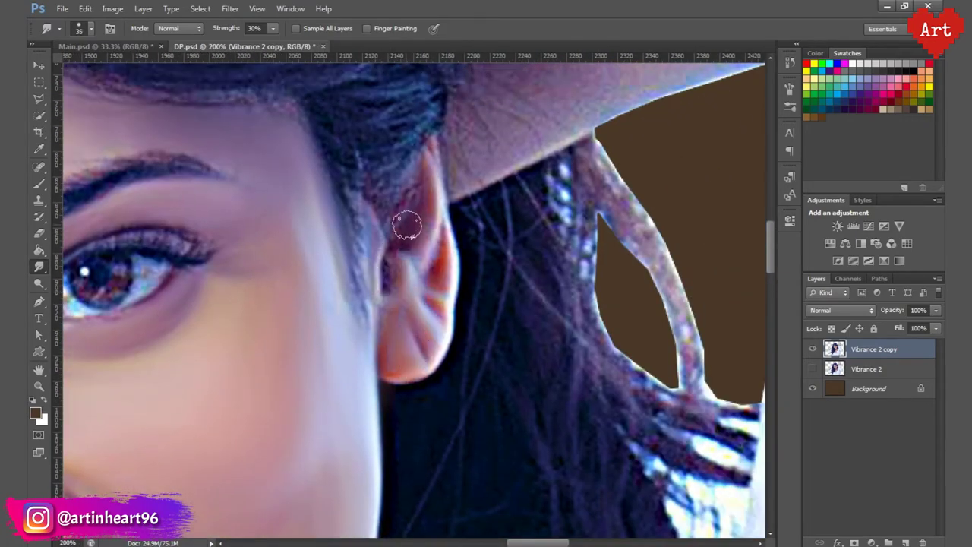
scroll(396, 238, "down", 3)
Step: Smudge the arm crease and upper arm skin with a larger brush
scroll(347, 195, "up", 2)
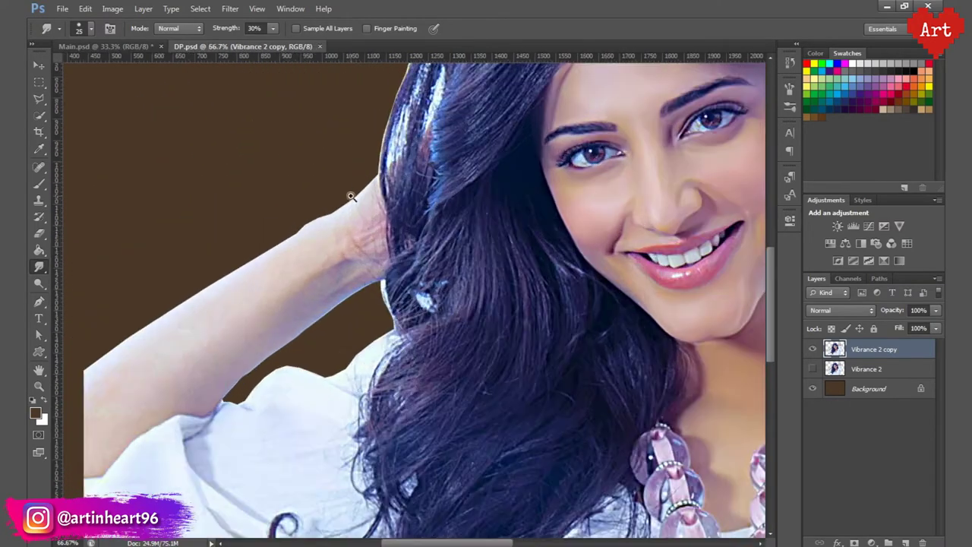
scroll(352, 232, "up", 2)
key("bracketright")
key("bracketright")
key("bracketright")
mouse_move(414, 285)
left_mouse_down()
mouse_move(467, 253)
mouse_move(347, 250)
left_mouse_up()
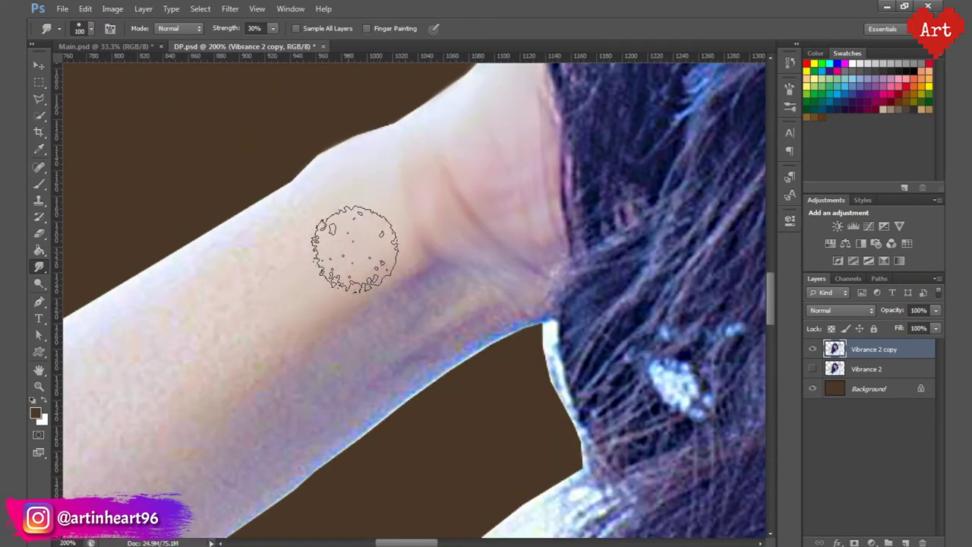
left_click_drag(313, 222, 400, 156)
key("bracketright")
key("bracketright")
key("bracketright")
mouse_move(318, 306)
left_mouse_down()
mouse_move(338, 324)
mouse_move(486, 293)
mouse_move(401, 358)
mouse_move(203, 232)
left_mouse_up()
Step: Smudge the shoulder skin, then zoom out to view the whole portrait
scroll(321, 260, "down", 3)
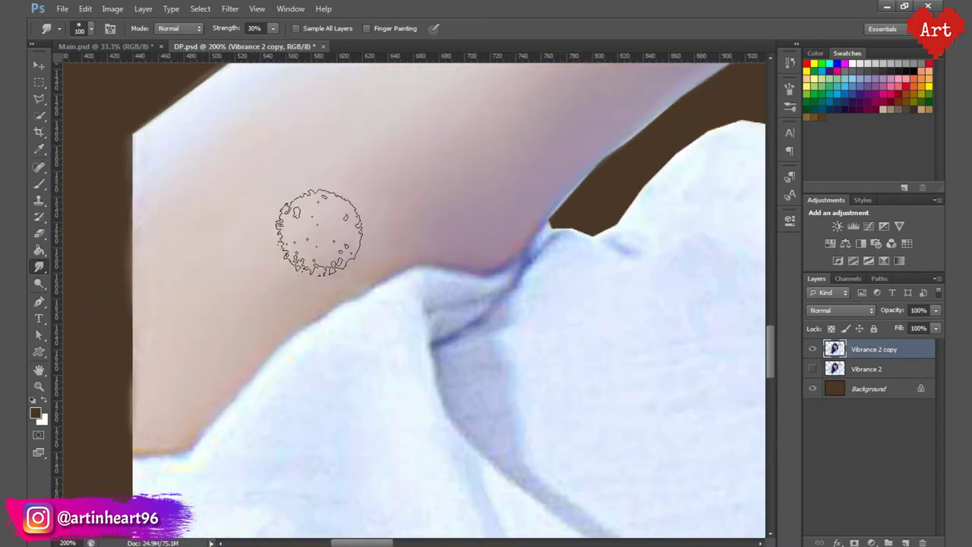
scroll(325, 212, "down", 2)
scroll(325, 213, "up", 2)
scroll(347, 297, "down", 2)
scroll(347, 250, "up", 4)
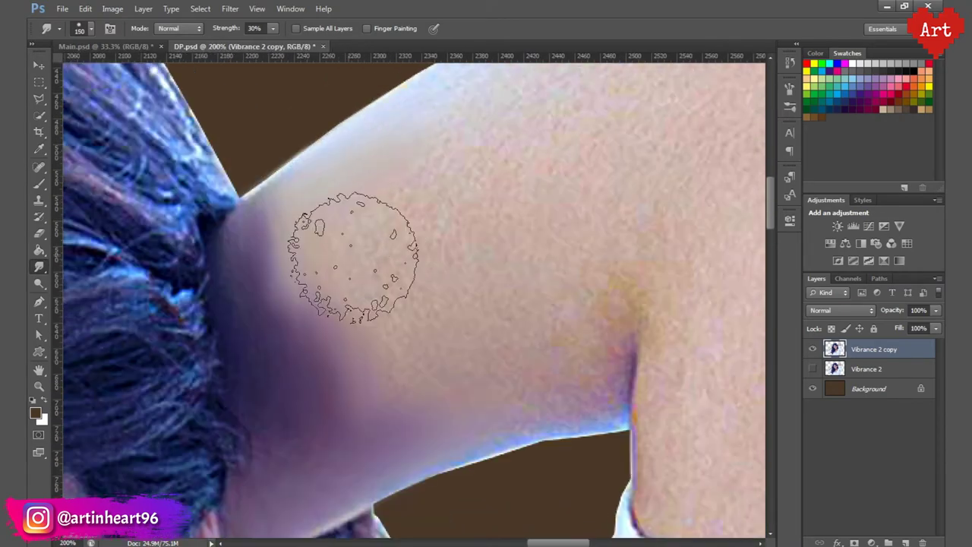
key("bracketleft")
scroll(312, 226, "right", 3)
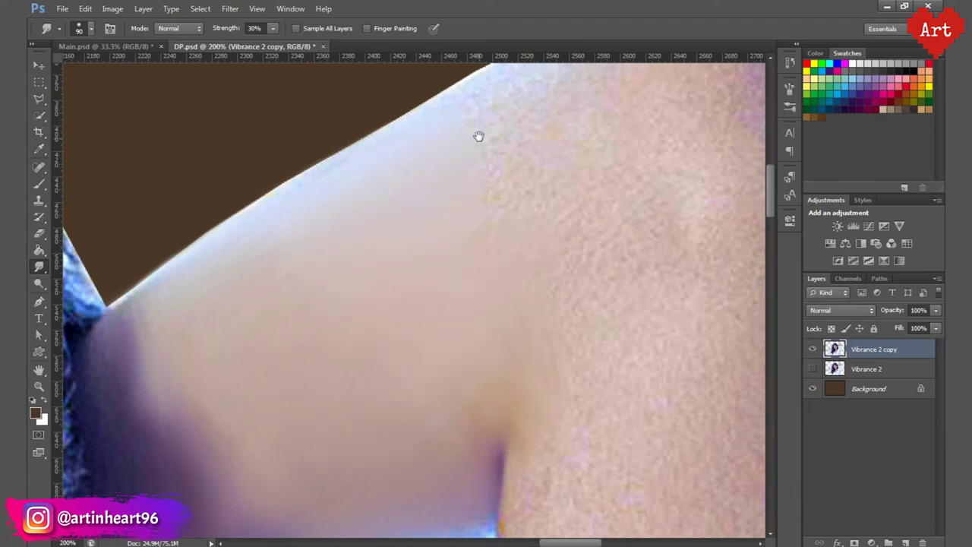
scroll(477, 137, "up", 2)
scroll(575, 158, "right", 3)
key("bracketright")
key("bracketright")
scroll(395, 266, "right", 2)
scroll(425, 221, "down", 3)
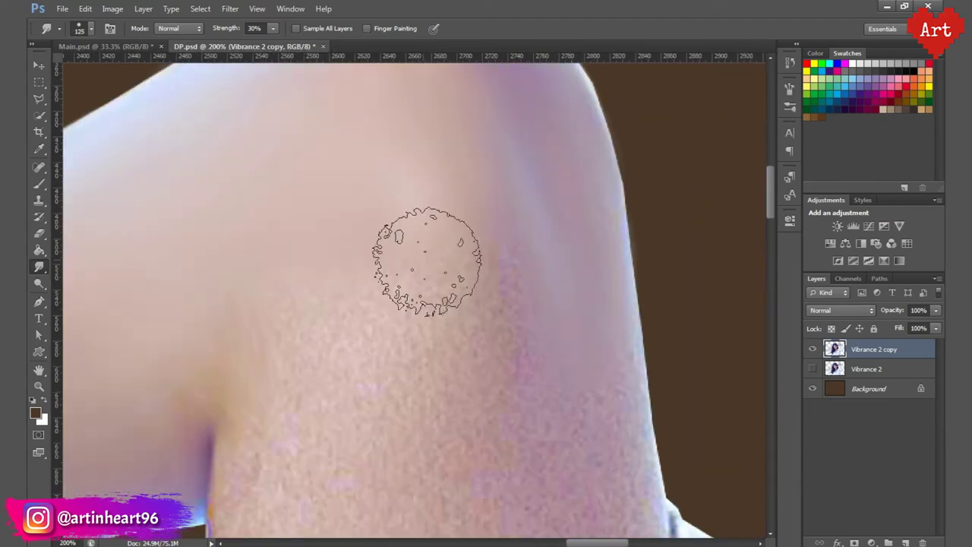
scroll(319, 281, "down", 3)
mouse_move(566, 422)
left_mouse_down()
mouse_move(446, 264)
mouse_move(470, 340)
mouse_move(517, 341)
left_mouse_up()
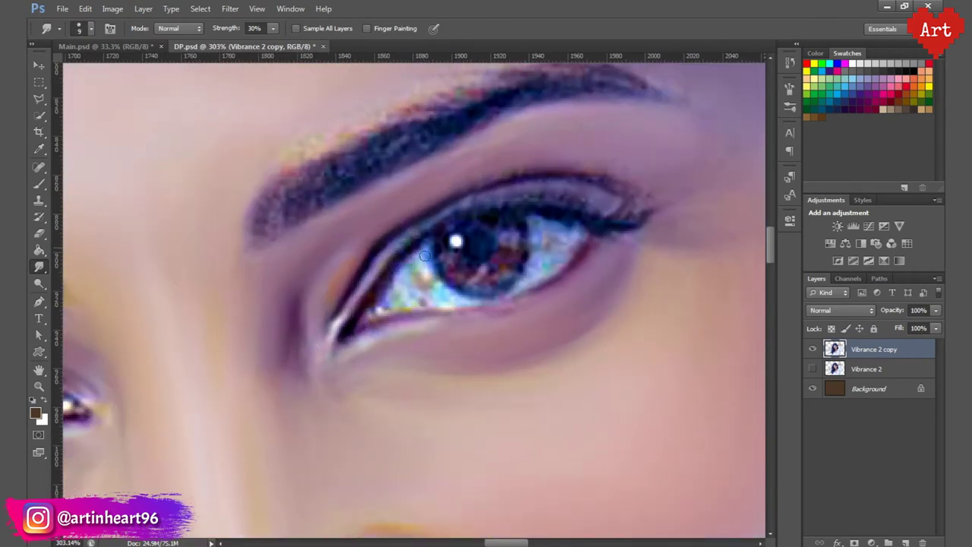
Step: Blend and darken the iris above the pupil with a small smudge brush
scroll(408, 282, "right", 2)
scroll(418, 296, "up", 1)
key("bracketleft")
key("bracketleft")
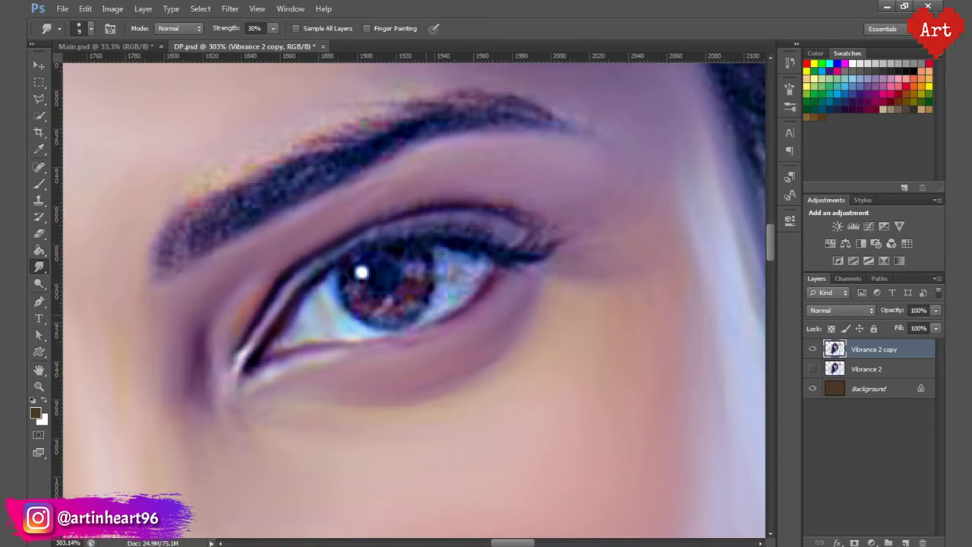
scroll(464, 275, "left", 10)
scroll(369, 317, "down", 3)
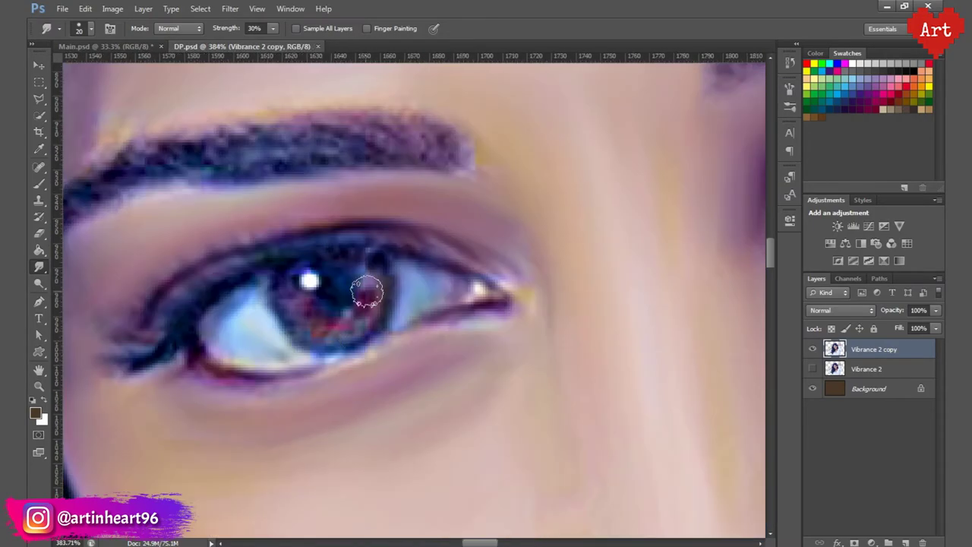
key("bracketright")
left_click_drag(294, 301, 323, 300)
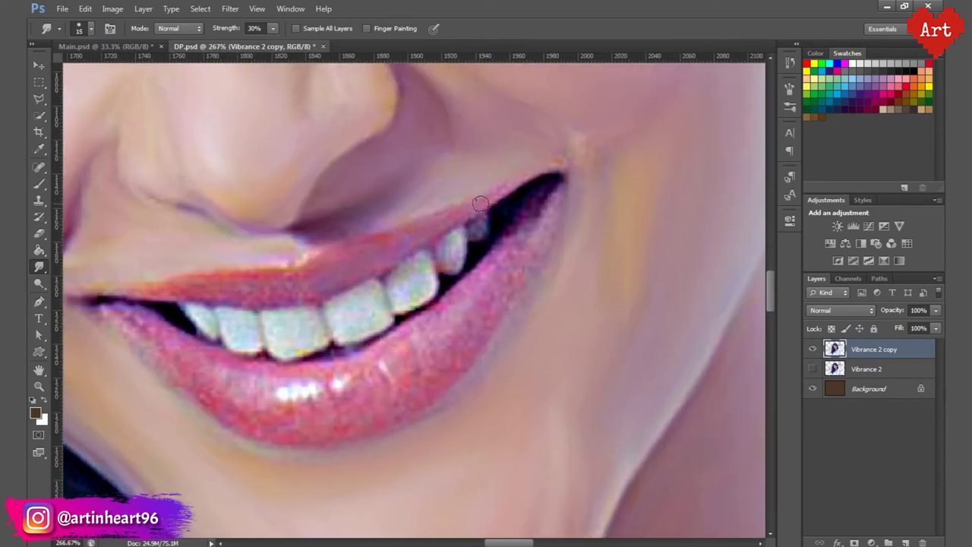
Step: Smudge the lips, covering the right side, lower lip and left mouth corner
left_click_drag(291, 286, 303, 270)
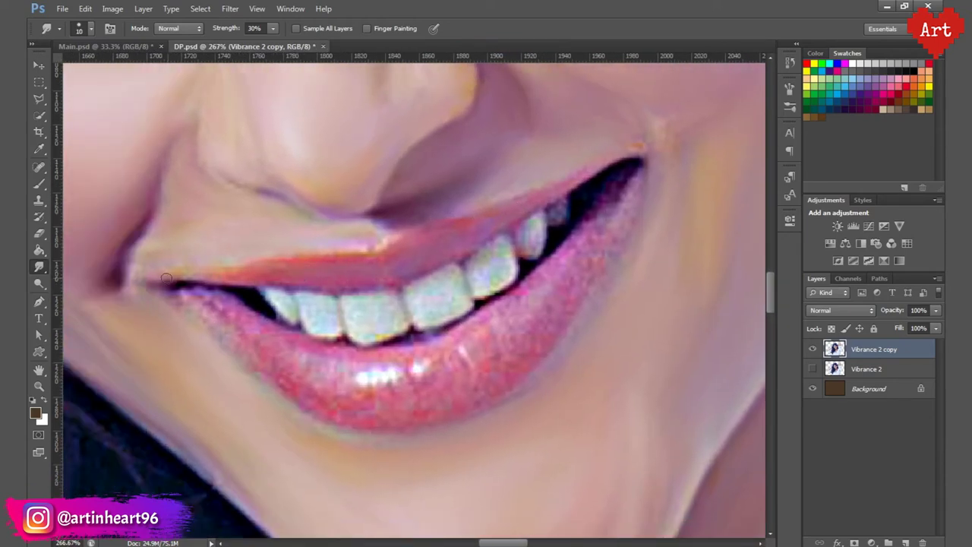
key("bracketright")
left_click_drag(339, 400, 241, 389)
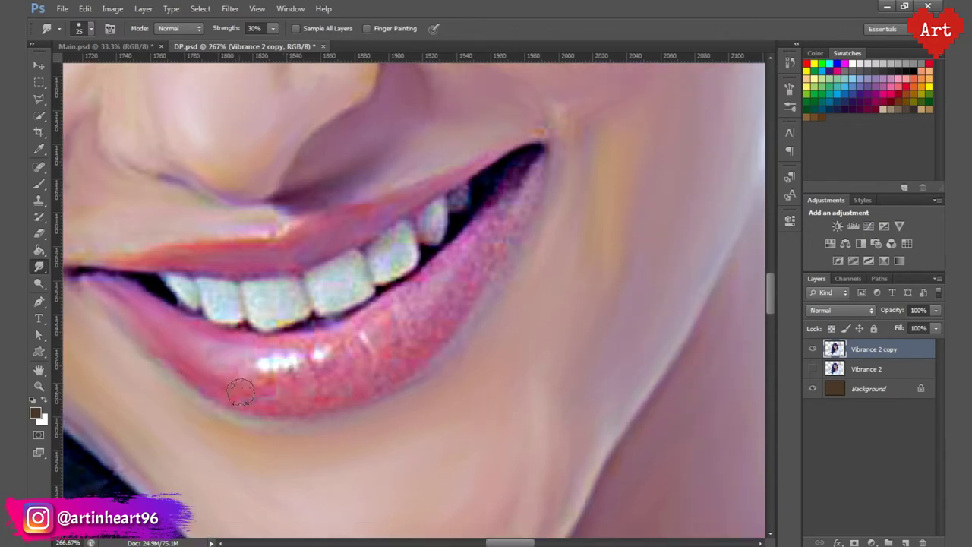
left_click_drag(205, 359, 125, 351)
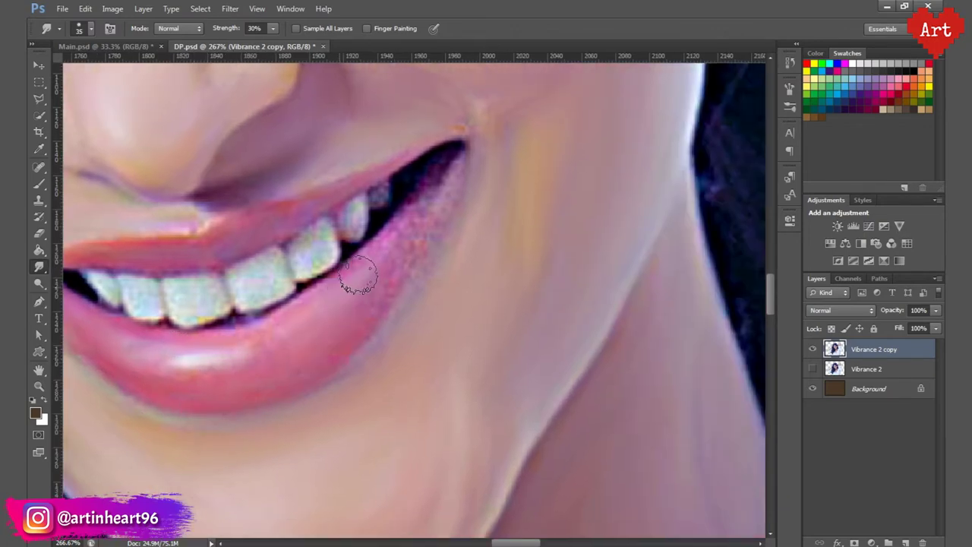
left_click_drag(290, 337, 410, 326)
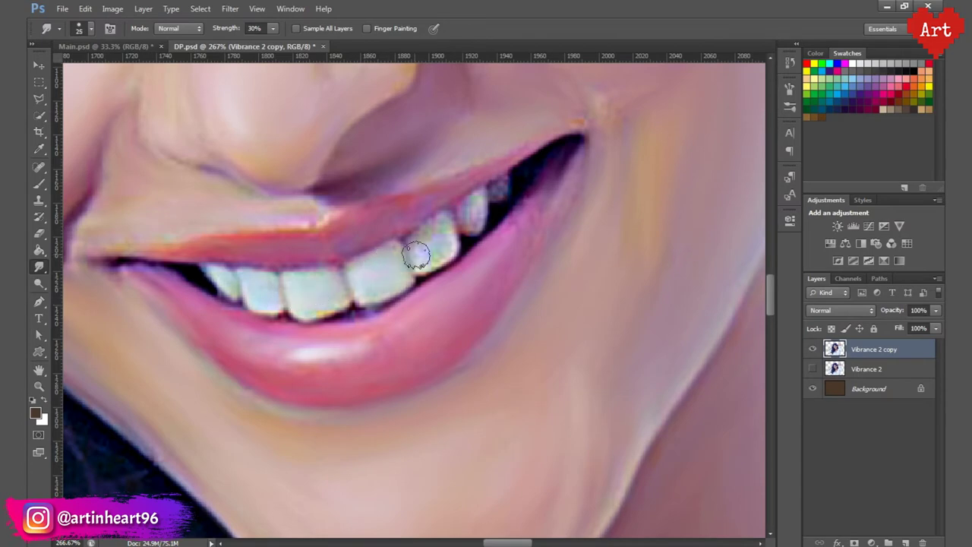
Step: At 50% smudge strength, smooth the hair strands from the parting down toward the right ear
key("ctrl+0")
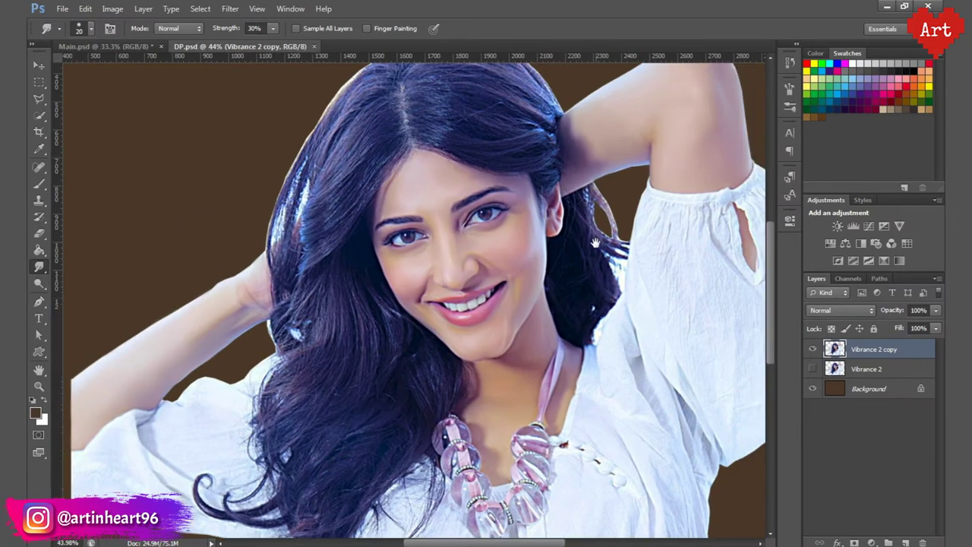
left_click_drag(198, 268, 455, 288)
key("5")
key("bracketleft")
key("bracketleft")
left_click_drag(281, 281, 546, 327)
mouse_move(319, 364)
left_mouse_down()
mouse_move(530, 348)
mouse_move(564, 399)
left_mouse_up()
key("bracketleft")
key("bracketleft")
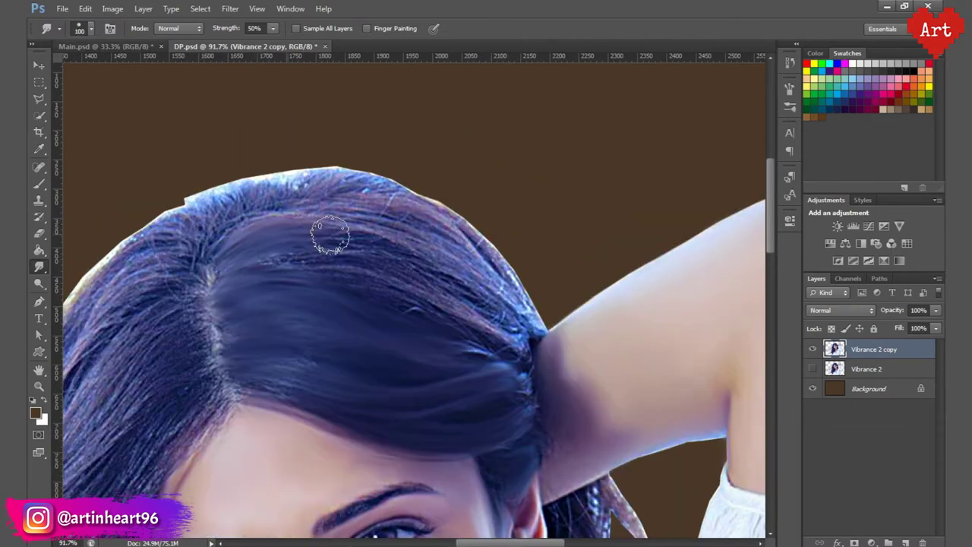
left_click_drag(325, 227, 516, 336)
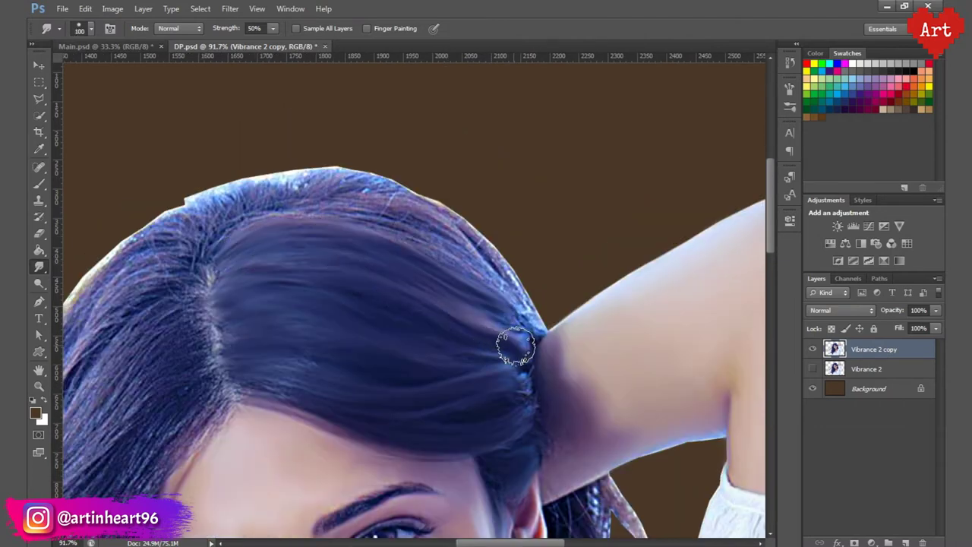
left_click_drag(363, 239, 455, 296)
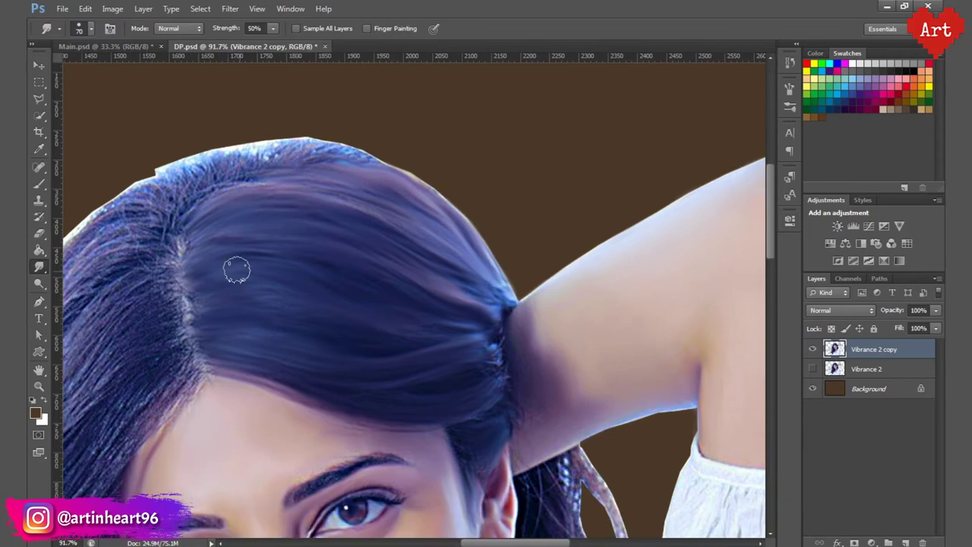
Step: Smudge the hair along the top of the head with a smaller brush
scroll(475, 349, "up", 3)
key("bracketleft")
key("bracketleft")
key("bracketleft")
scroll(438, 482, "down", 2)
scroll(372, 343, "down", 1)
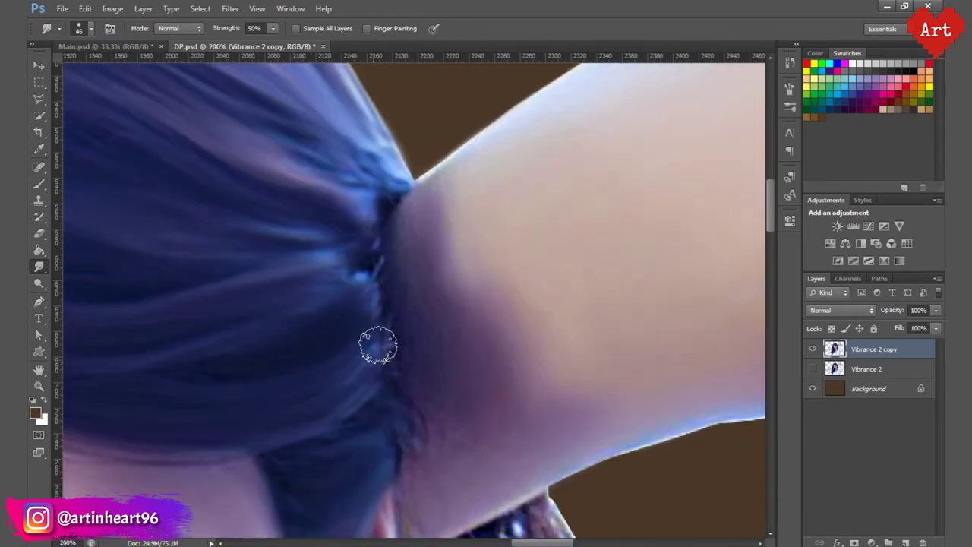
scroll(432, 271, "up", 1)
left_click_drag(432, 271, 739, 332)
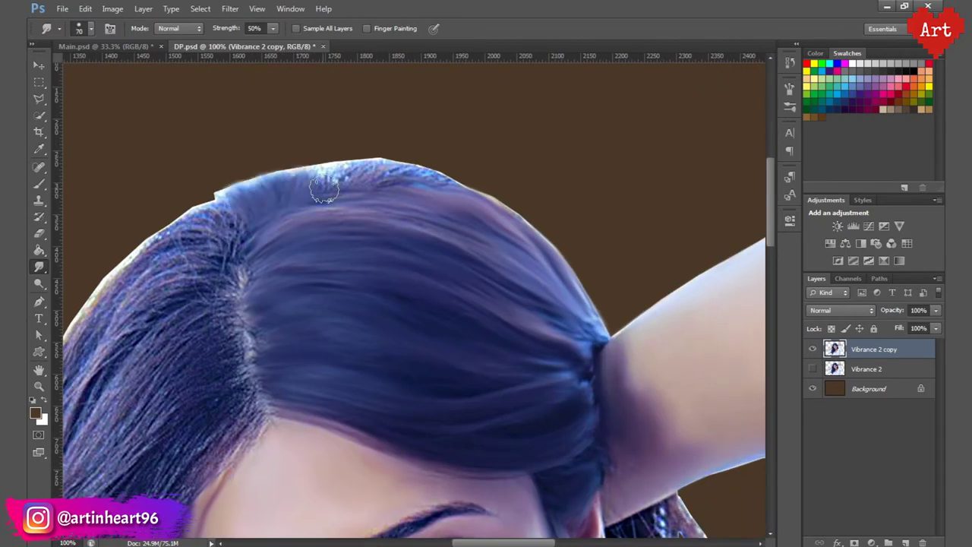
left_click_drag(243, 205, 293, 220)
Step: Smooth the hair strands left of the parting and along the left edge
key("bracketright")
key("bracketright")
key("bracketright")
left_click_drag(350, 239, 372, 200)
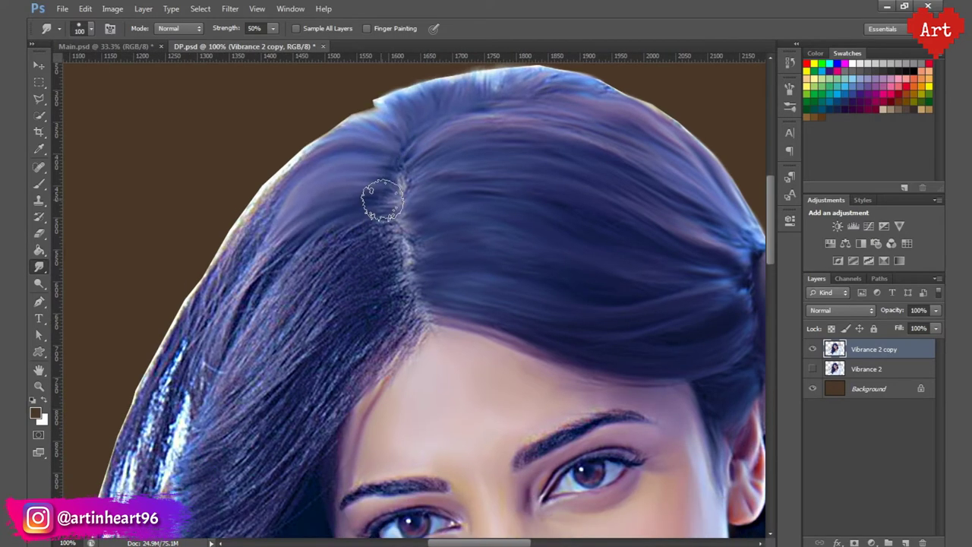
key("bracketright")
mouse_move(295, 273)
left_mouse_down()
mouse_move(398, 282)
mouse_move(419, 265)
left_mouse_up()
key("bracketleft")
key("bracketleft")
key("bracketleft")
mouse_move(277, 460)
left_mouse_down()
mouse_move(319, 362)
mouse_move(318, 413)
left_mouse_up()
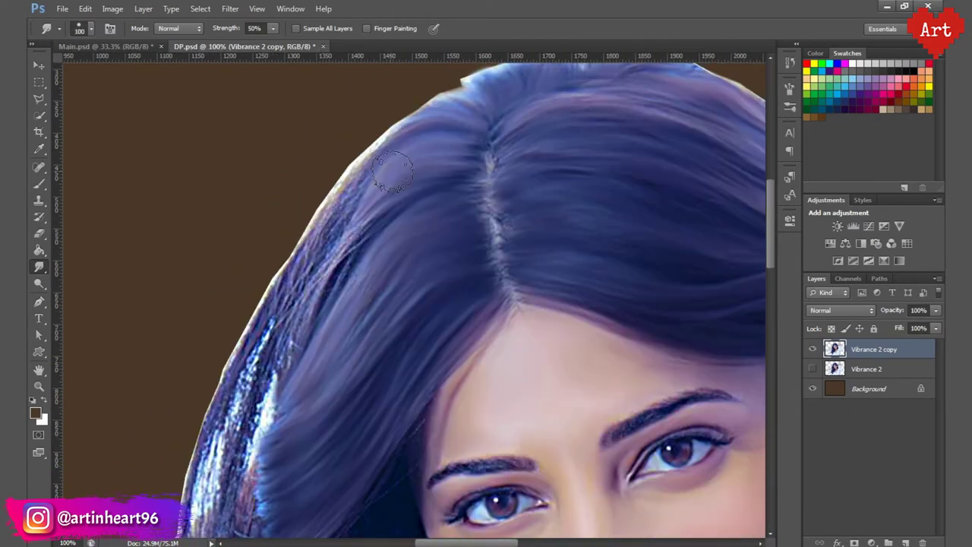
left_click_drag(341, 228, 304, 357)
key("bracketright")
key("bracketright")
mouse_move(249, 329)
left_mouse_down()
mouse_move(255, 216)
mouse_move(217, 451)
left_mouse_up()
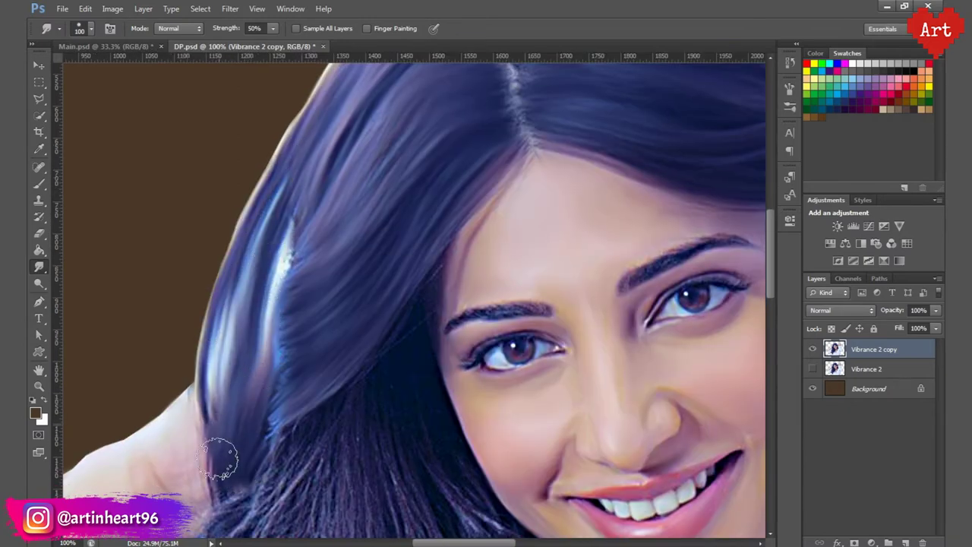
left_click_drag(373, 330, 276, 195)
Step: Smudge the curls over the shoulder and blouse into smooth strands, then zoom out
scroll(309, 336, "up", 3)
scroll(377, 230, "down", 2)
scroll(293, 223, "down", 2)
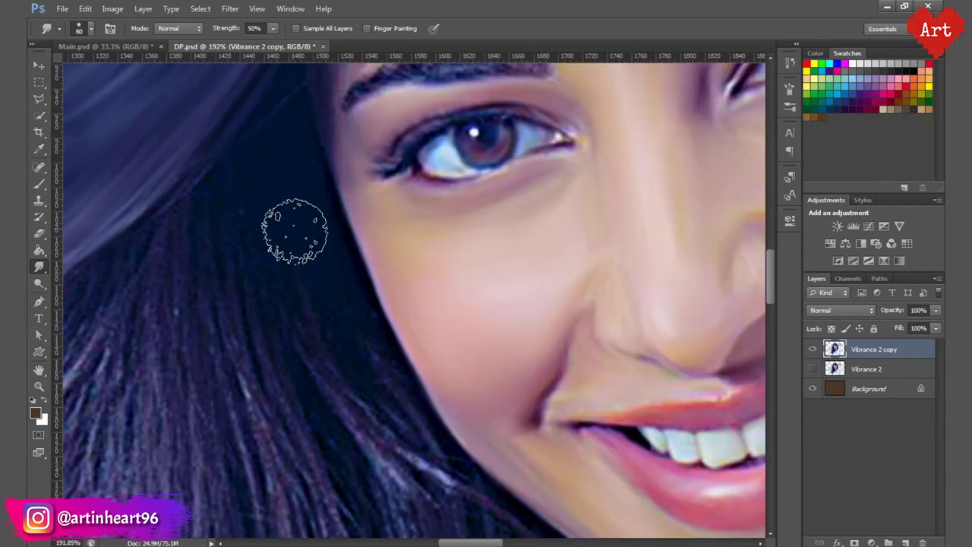
key("bracketleft")
scroll(319, 183, "down", 1)
key("bracketright")
key("bracketright")
key("bracketright")
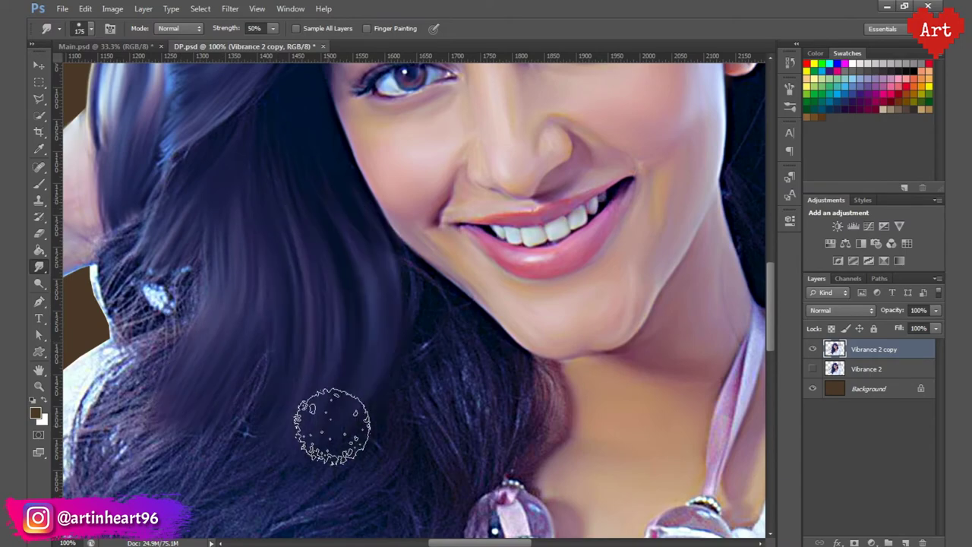
scroll(304, 380, "down", 2)
scroll(239, 256, "down", 1)
scroll(180, 329, "down", 2)
scroll(341, 271, "down", 2)
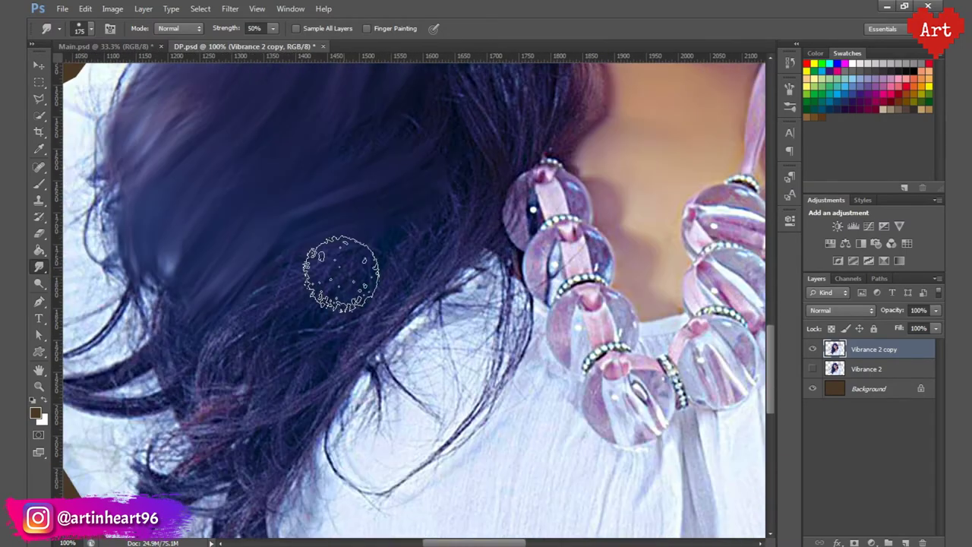
scroll(306, 330, "down", 2)
scroll(362, 328, "up", 3)
scroll(362, 329, "down", 2)
key("bracketleft")
key("bracketleft")
key("bracketleft")
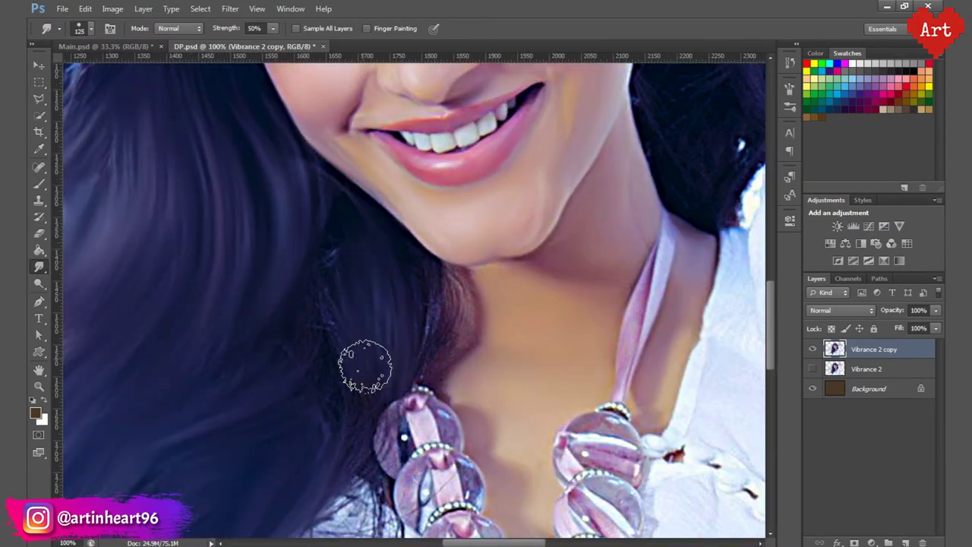
scroll(445, 271, "down", 5)
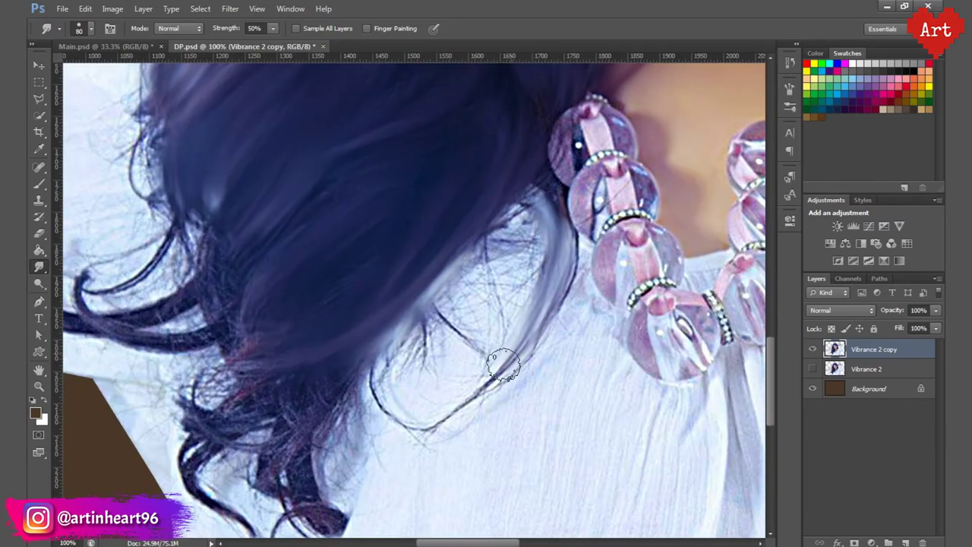
scroll(439, 347, "left", 8)
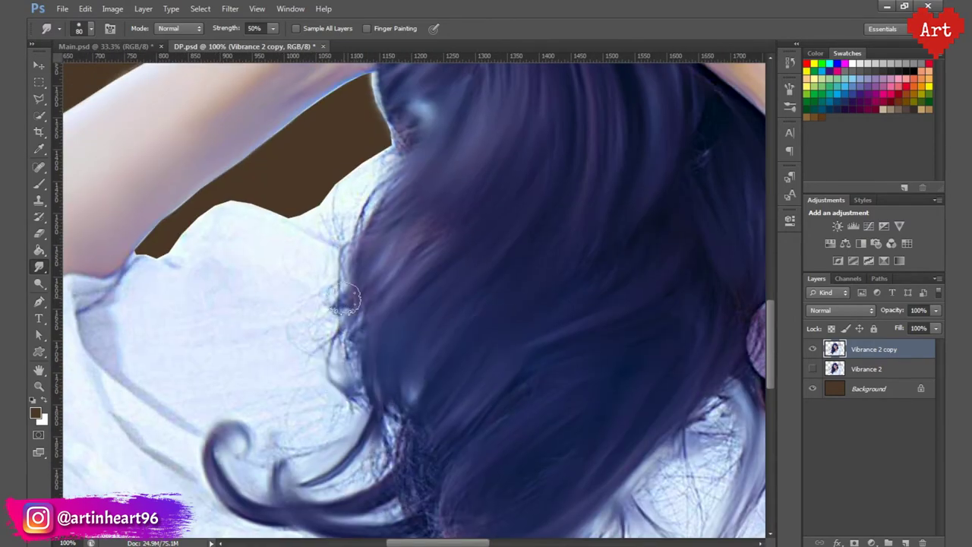
mouse_move(438, 347)
left_mouse_down()
mouse_move(220, 253)
mouse_move(258, 322)
left_mouse_up()
left_click_drag(227, 372, 228, 509)
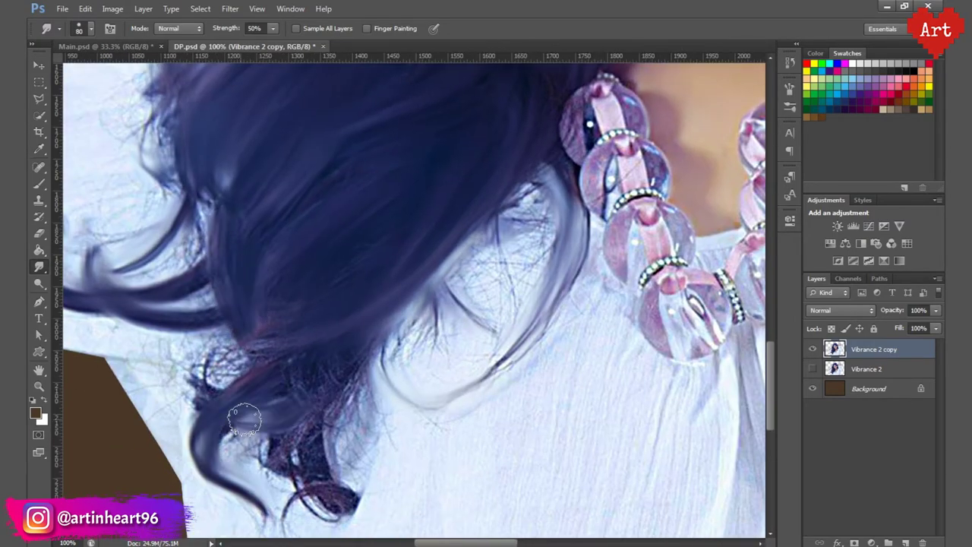
mouse_move(304, 357)
left_mouse_down()
mouse_move(334, 501)
mouse_move(324, 407)
left_mouse_up()
key("ctrl+minus")
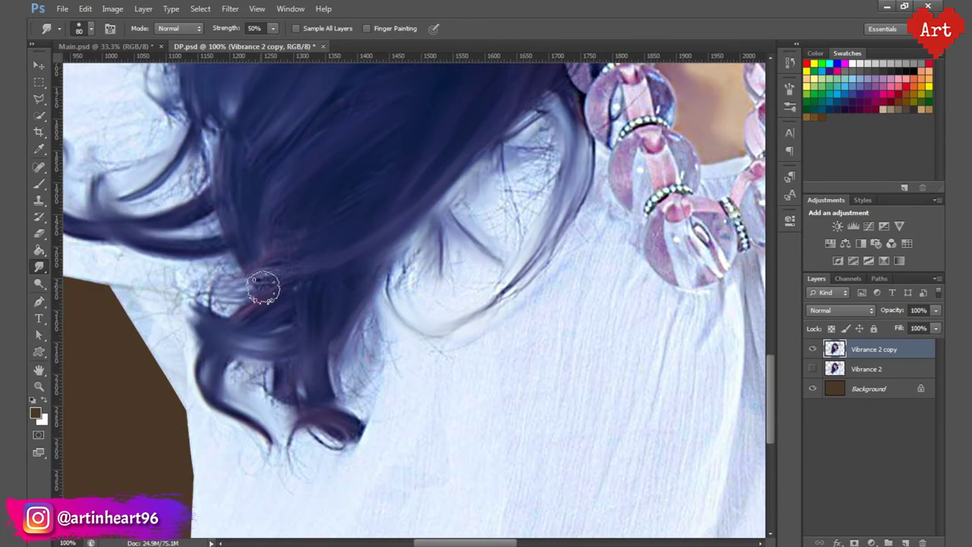
key("ctrl+minus")
key("ctrl+minus")
scroll(408, 146, "up", 5)
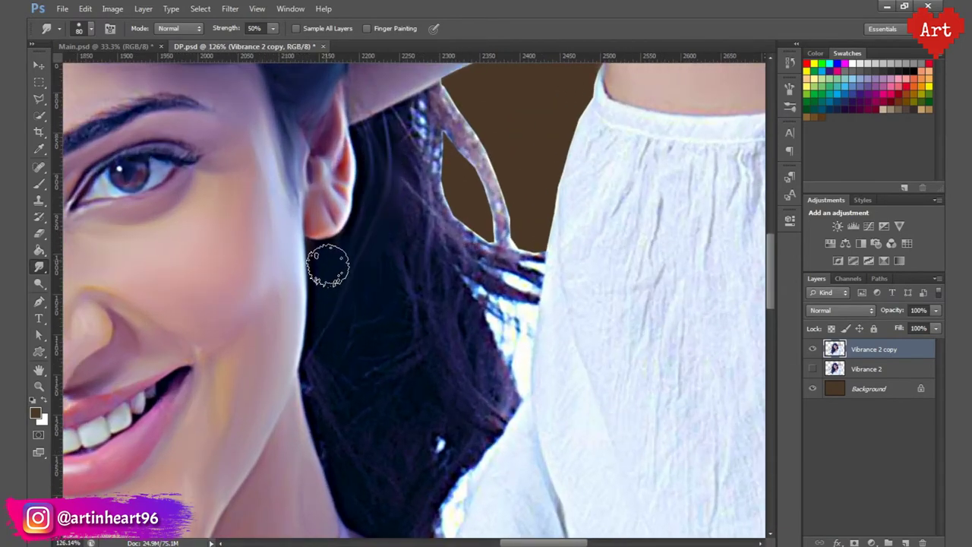
Step: Smudge both eyebrows and the hair behind the right ear into smooth painted strokes
scroll(375, 265, "down", 1)
left_click_drag(477, 402, 451, 516)
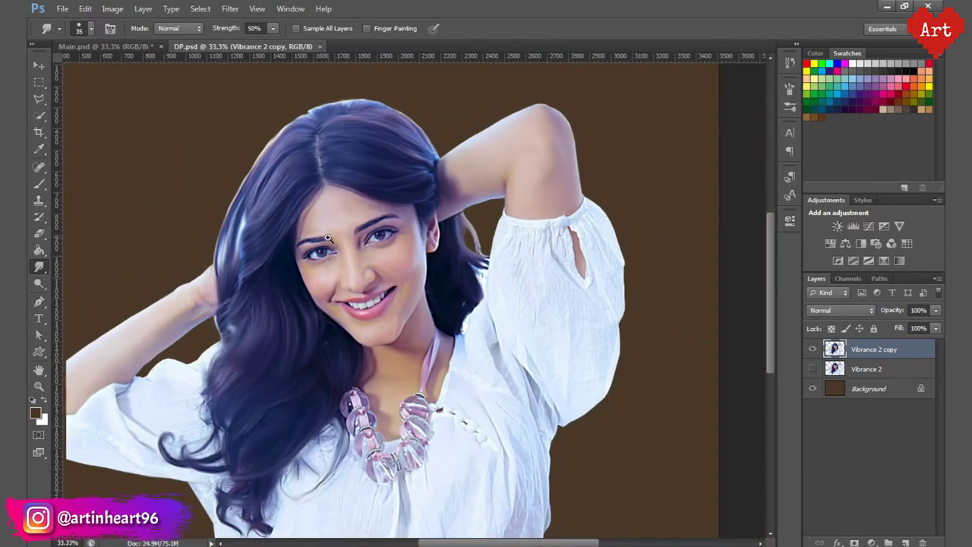
scroll(328, 238, "up", 5)
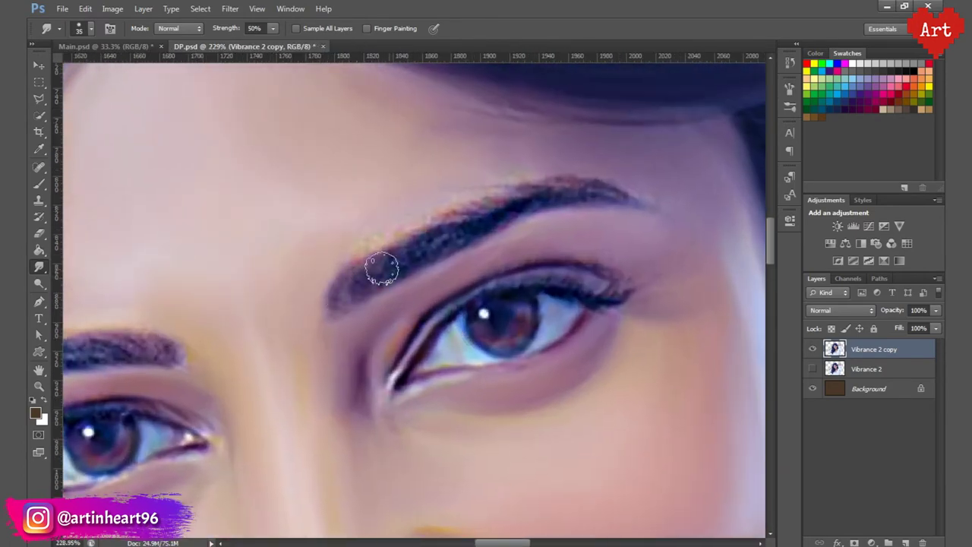
left_click_drag(454, 226, 481, 225)
scroll(481, 226, "left", 10)
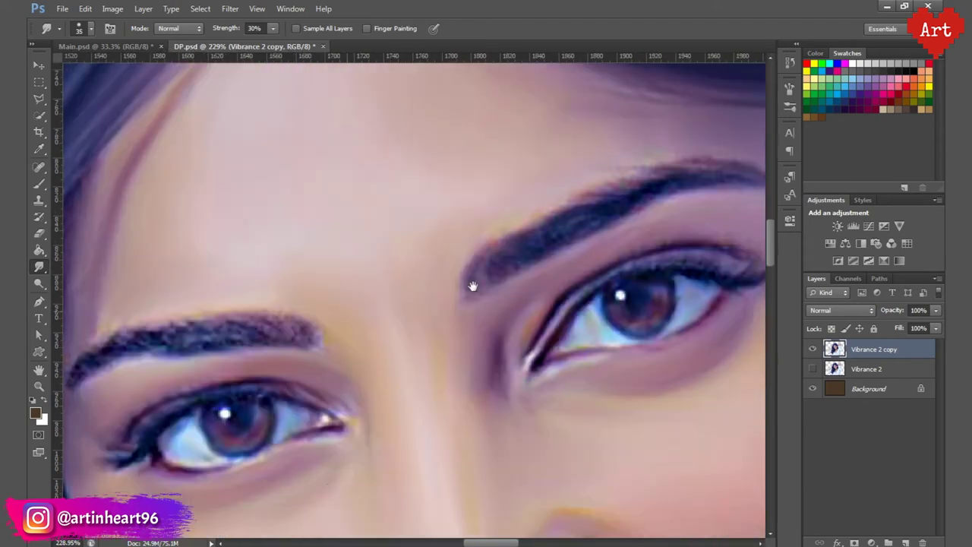
left_click_drag(425, 281, 311, 296)
scroll(317, 324, "down", 5)
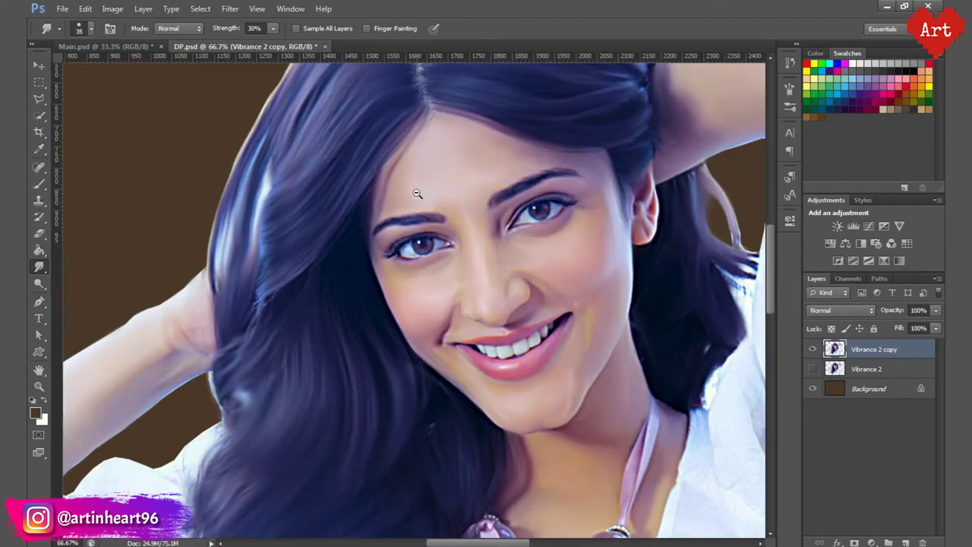
scroll(503, 323, "down", 2)
Step: Set smudge strength to 50% and size the brush between 100 and 200 for the blouse
scroll(504, 323, "down", 1)
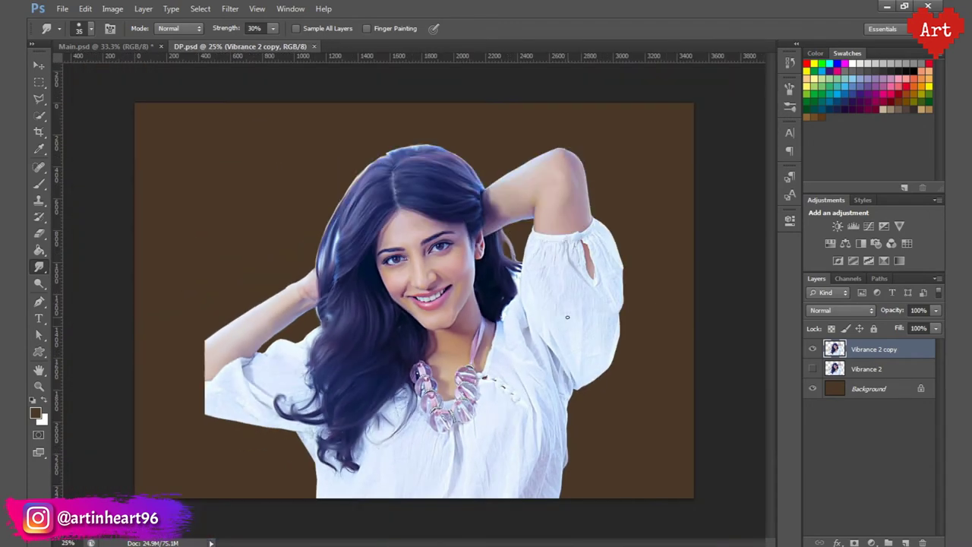
scroll(607, 228, "up", 4)
key("5")
scroll(337, 236, "right", 3)
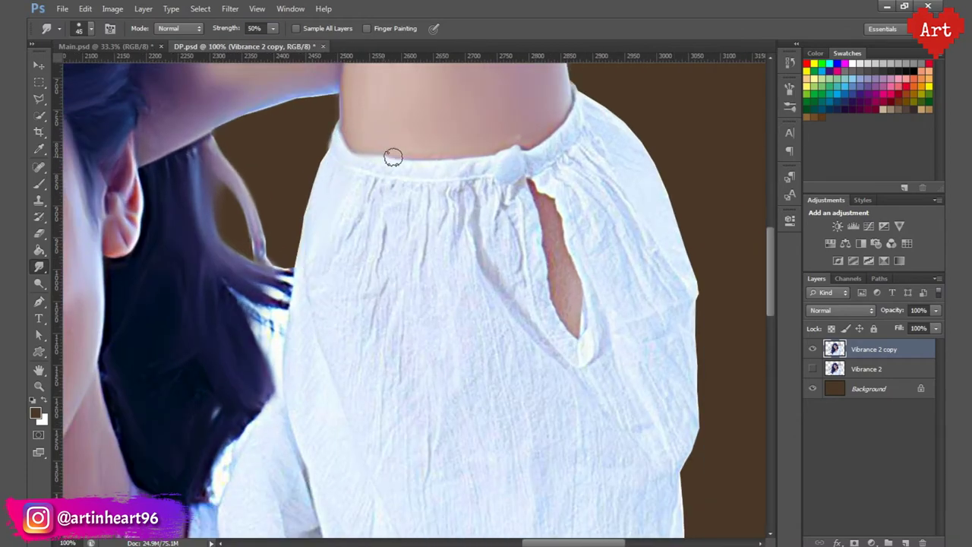
scroll(546, 155, "up", 2)
scroll(434, 202, "down", 2)
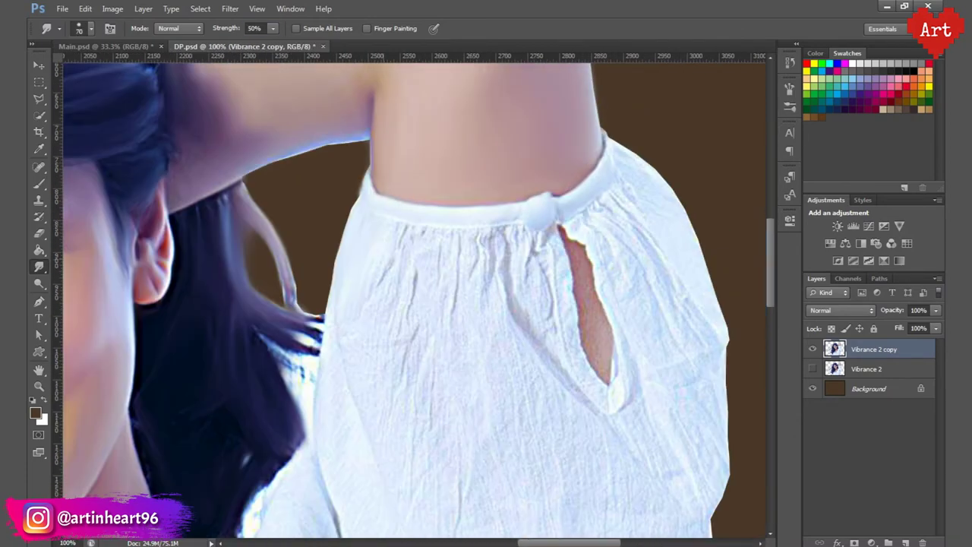
key("bracketright")
key("bracketright")
key("bracketright")
key("bracketleft")
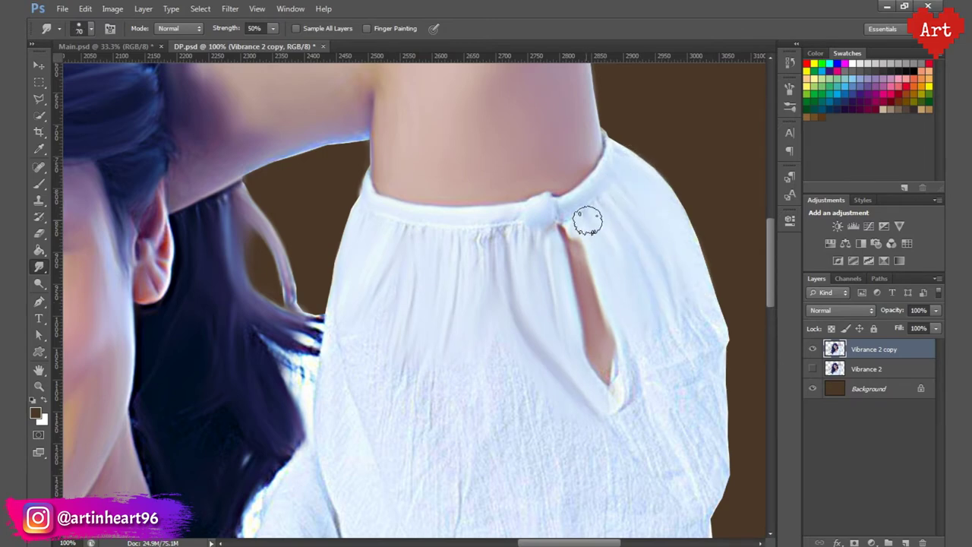
scroll(586, 220, "down", 3)
scroll(586, 220, "right", 2)
key("bracketright")
key("bracketright")
key("bracketright")
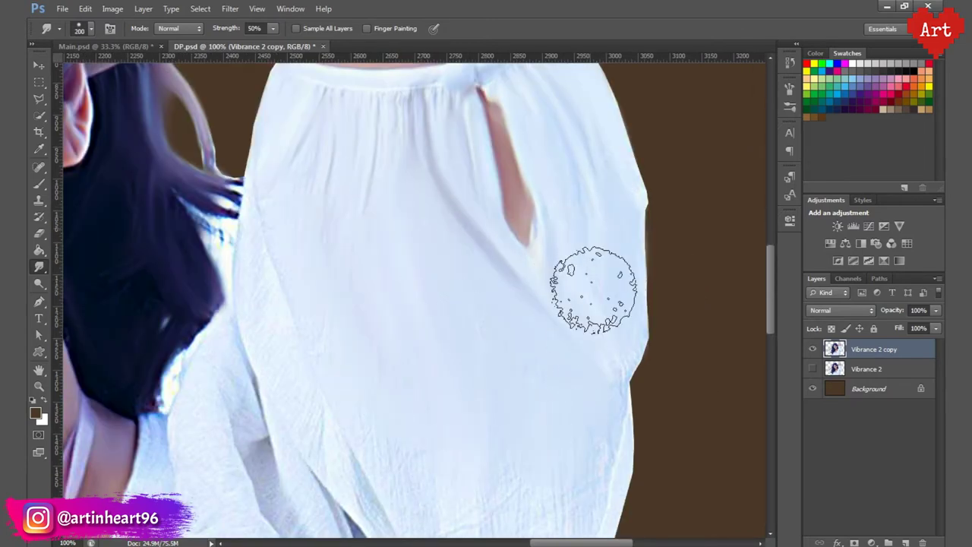
scroll(590, 293, "down", 3)
scroll(625, 256, "up", 3)
scroll(625, 256, "down", 3)
key("bracketleft")
key("bracketleft")
key("bracketleft")
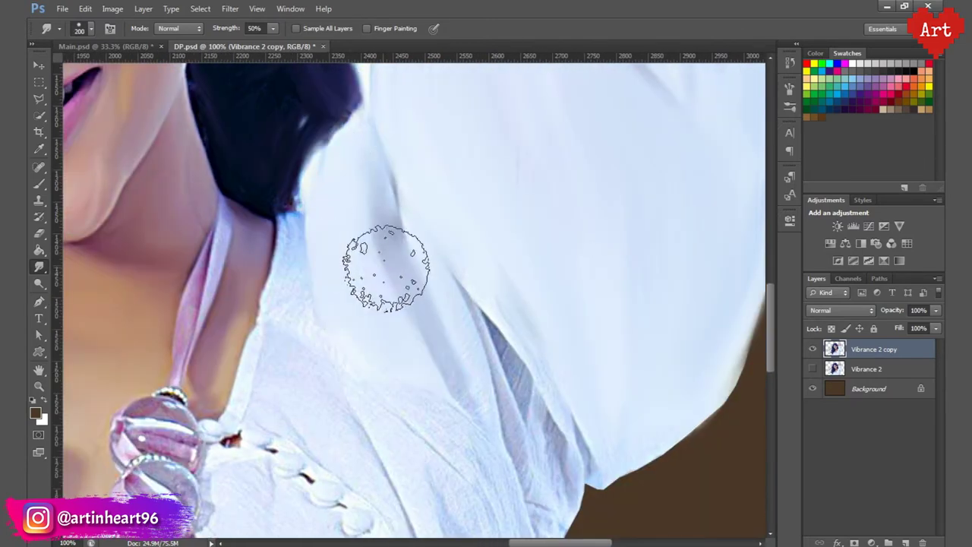
Step: Smudge away the shirt wrinkles near the arm with a large brush
mouse_move(494, 397)
left_mouse_down()
mouse_move(520, 238)
mouse_move(520, 162)
left_mouse_up()
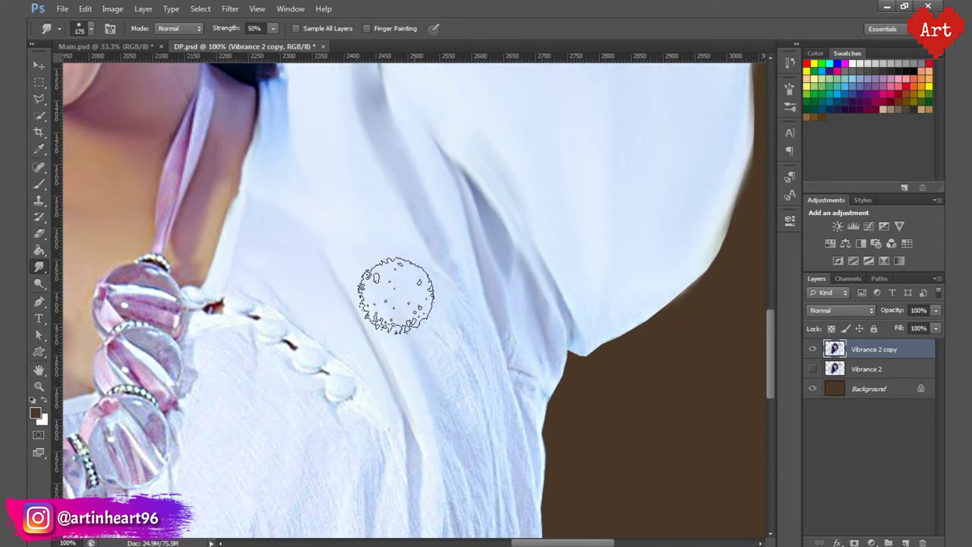
scroll(456, 304, "down", 2)
scroll(462, 201, "down", 2)
key("bracketright")
key("bracketright")
scroll(478, 341, "left", 2)
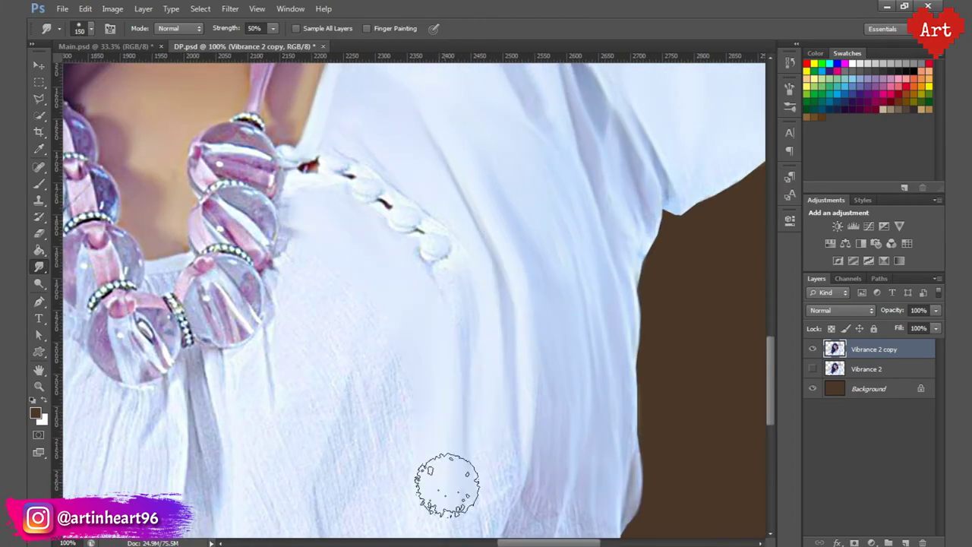
scroll(442, 410, "down", 1)
scroll(260, 130, "up", 2)
scroll(261, 282, "down", 3)
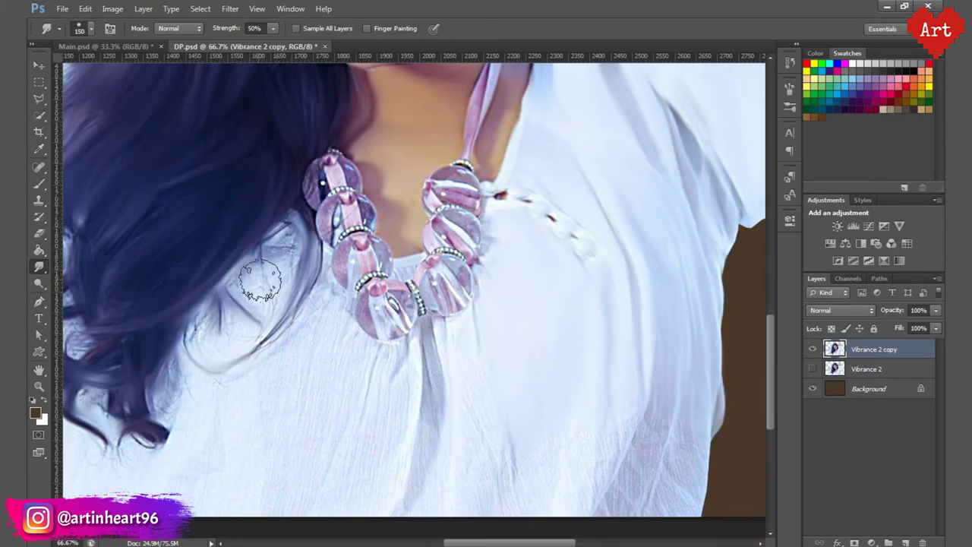
scroll(341, 289, "left", 2)
scroll(455, 243, "down", 1)
key("bracketleft")
key("bracketleft")
key("bracketleft")
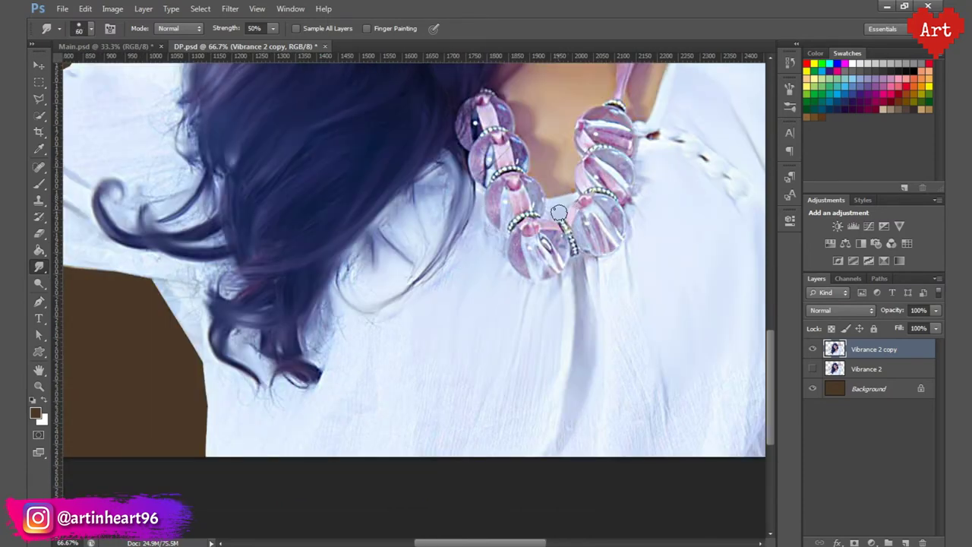
key("bracketright")
key("bracketright")
key("bracketright")
scroll(470, 380, "left", 3)
scroll(342, 486, "up", 2)
scroll(289, 402, "up", 1)
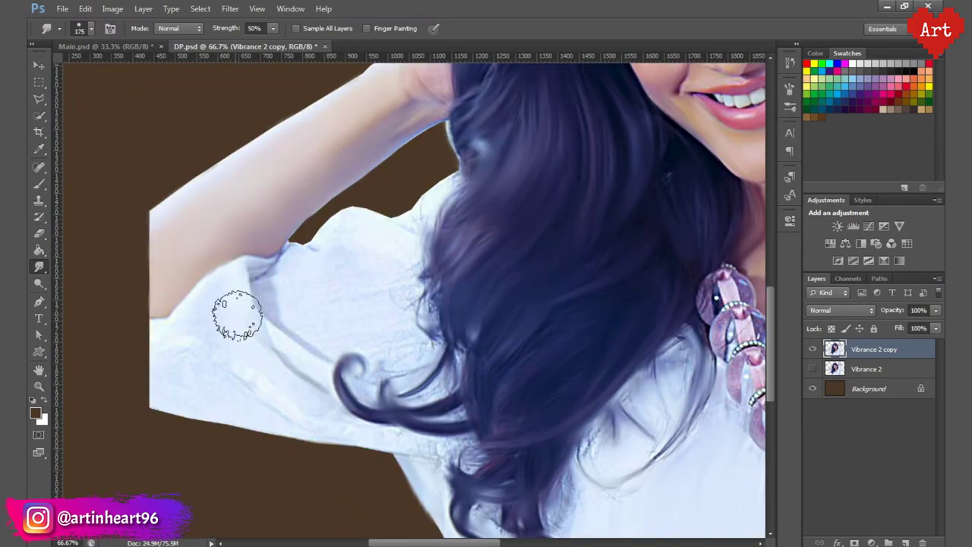
mouse_move(237, 315)
left_mouse_down()
mouse_move(174, 358)
mouse_move(269, 266)
mouse_move(429, 194)
left_mouse_up()
key("bracketleft")
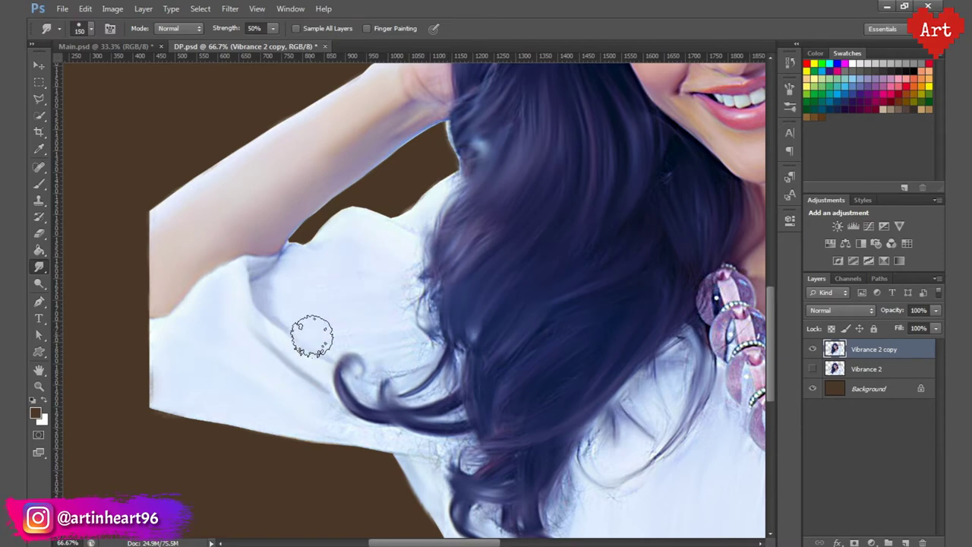
Step: Erase the shirt's bottom edge into the background and smudge it soft
key("ctrl+minus")
key("ctrl+minus")
scroll(408, 304, "down", 1)
scroll(408, 304, "right", 2)
key("e")
mouse_move(608, 395)
left_mouse_down()
mouse_move(531, 406)
mouse_move(652, 387)
left_mouse_up()
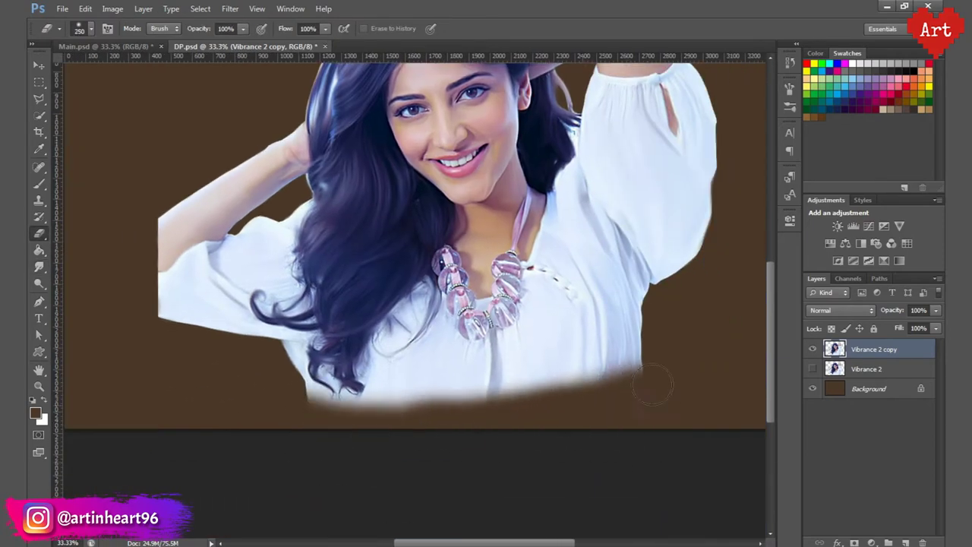
scroll(651, 387, "up", 1)
key("r")
scroll(531, 425, "up", 1)
mouse_move(607, 460)
left_mouse_down()
mouse_move(379, 471)
mouse_move(296, 460)
mouse_move(357, 463)
left_mouse_up()
Step: Erase the left sleeve's outer edge so it fades into brown
key("ctrl+0")
key("e")
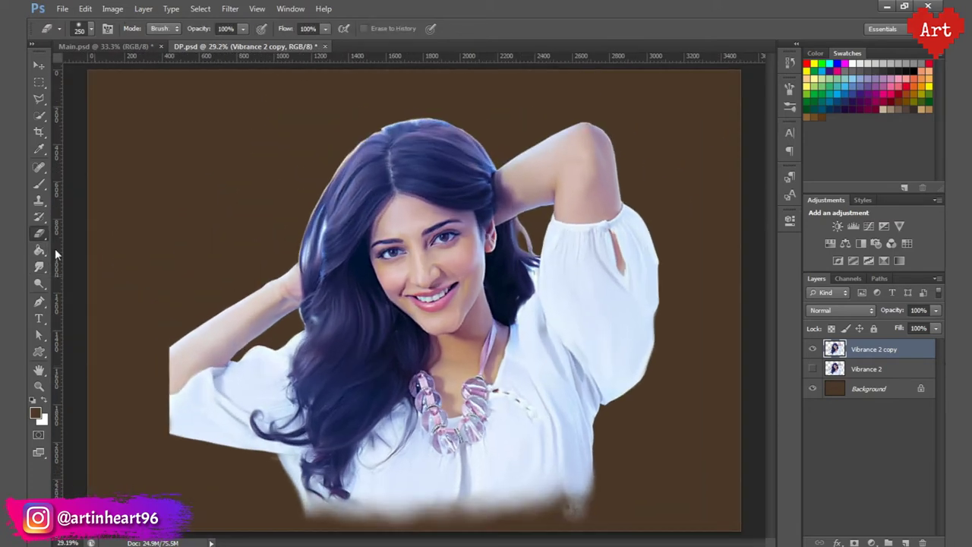
mouse_move(163, 326)
left_mouse_down()
mouse_move(175, 420)
mouse_move(190, 445)
left_mouse_up()
key("r")
key("ctrl+plus")
key("ctrl+plus")
Step: Soften the left arm edge and the shirt's right underarm edge with progressively smaller smudge brushes
left_click_drag(163, 304, 217, 454)
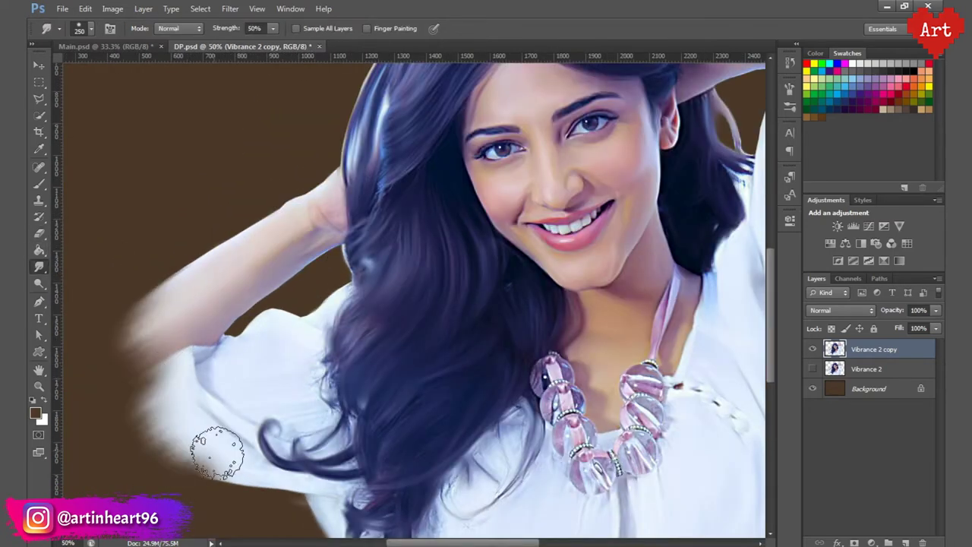
key("ctrl+0")
scroll(296, 364, "up", 5)
left_click_drag(325, 316, 406, 280)
key("bracketleft")
key("bracketleft")
key("bracketleft")
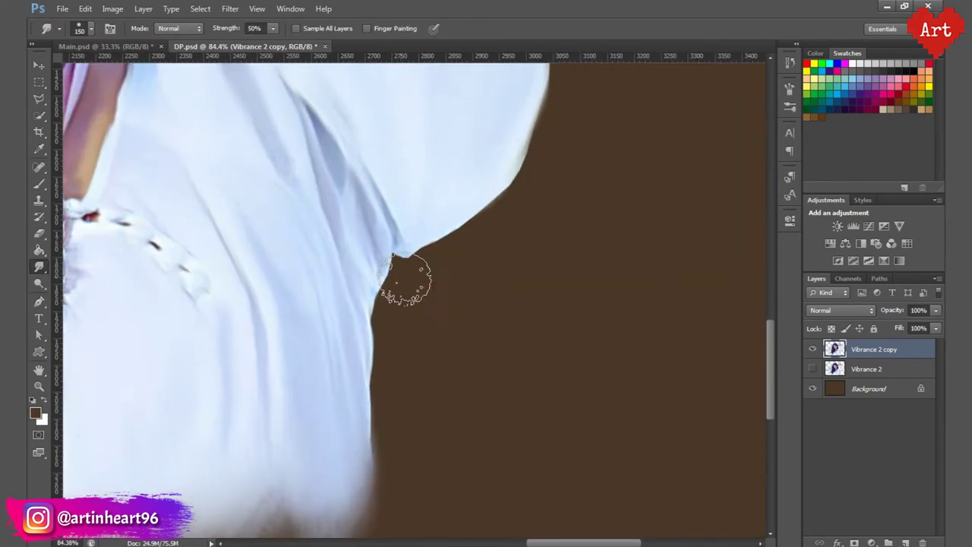
scroll(407, 280, "up", 3)
scroll(390, 337, "up", 3)
scroll(427, 351, "up", 3)
scroll(428, 218, "up", 2)
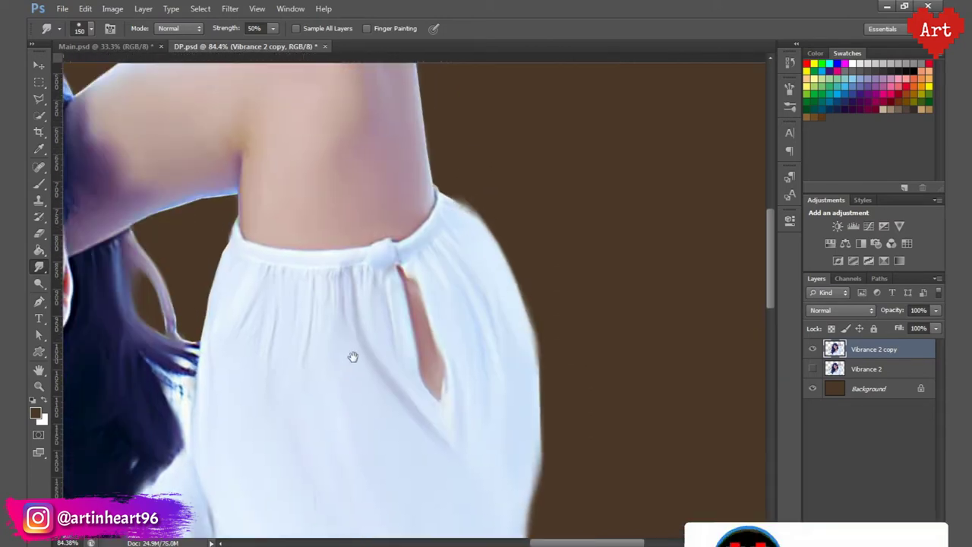
key("ctrl+plus")
key("bracketleft")
key("bracketleft")
key("bracketleft")
scroll(531, 162, "up", 5)
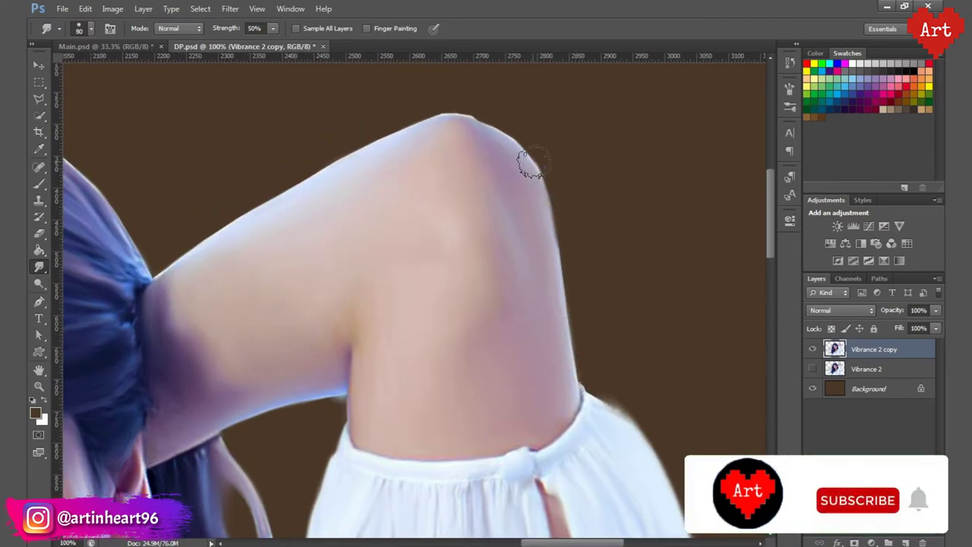
key("ctrl+0")
scroll(293, 283, "up", 5)
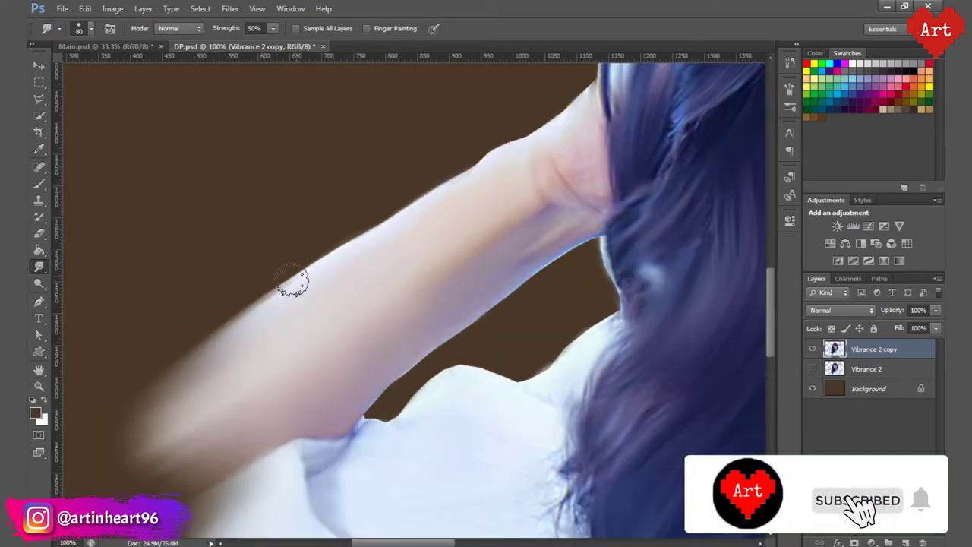
scroll(292, 283, "up", 3)
scroll(292, 282, "right", 5)
key("bracketleft")
key("bracketleft")
key("bracketleft")
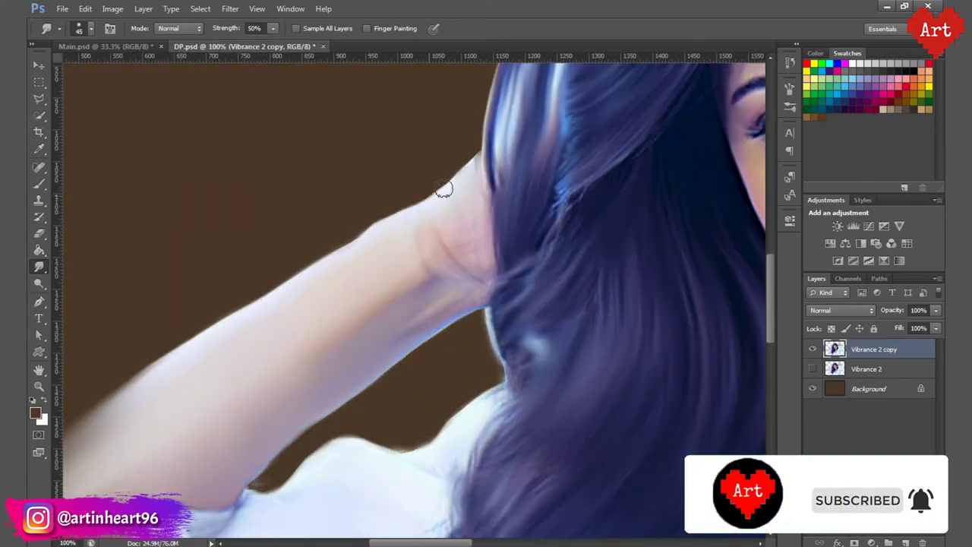
key("ctrl+0")
Step: Erase the stray light hair strand beside the neck, smudge the arm edge, and view the whole portrait
key("e")
scroll(568, 357, "up", 5)
key("bracketleft")
key("bracketleft")
key("bracketleft")
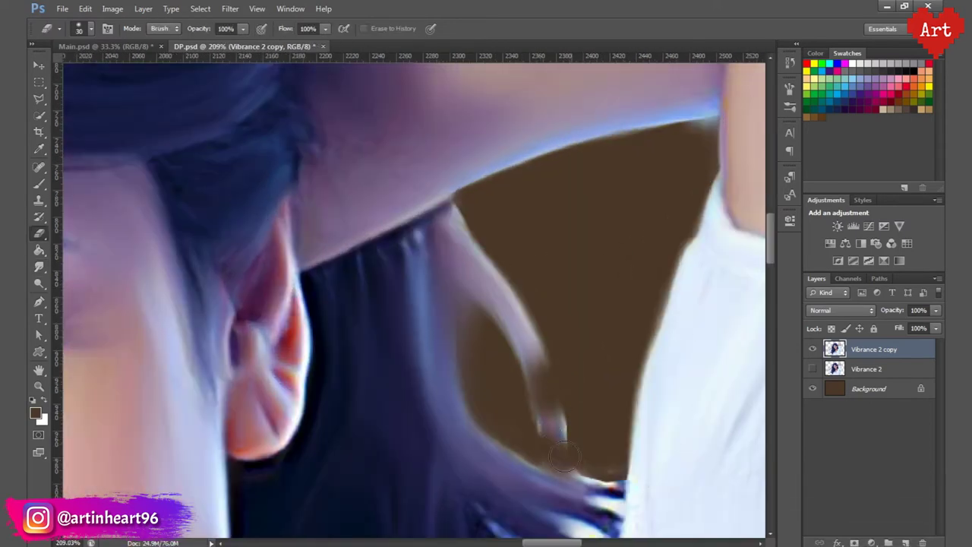
mouse_move(564, 455)
left_mouse_down()
mouse_move(462, 206)
mouse_move(521, 360)
left_mouse_up()
key("r")
scroll(477, 210, "down", 3)
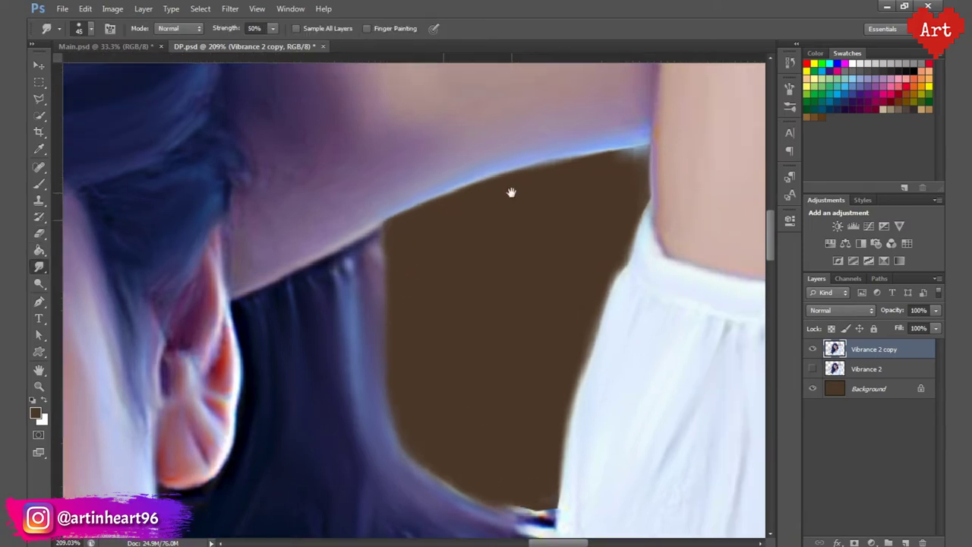
left_click_drag(541, 499, 460, 481)
key("ctrl+0")
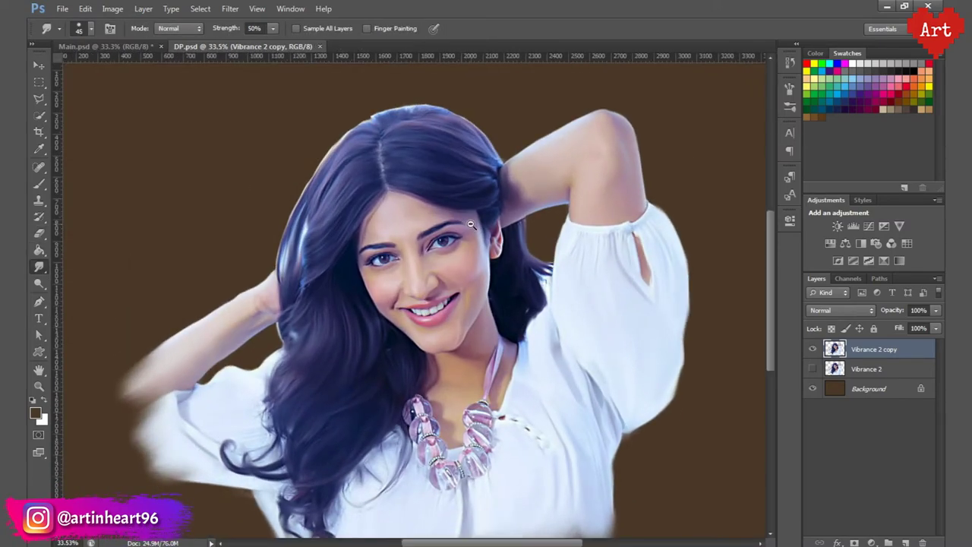
key("ctrl+minus")
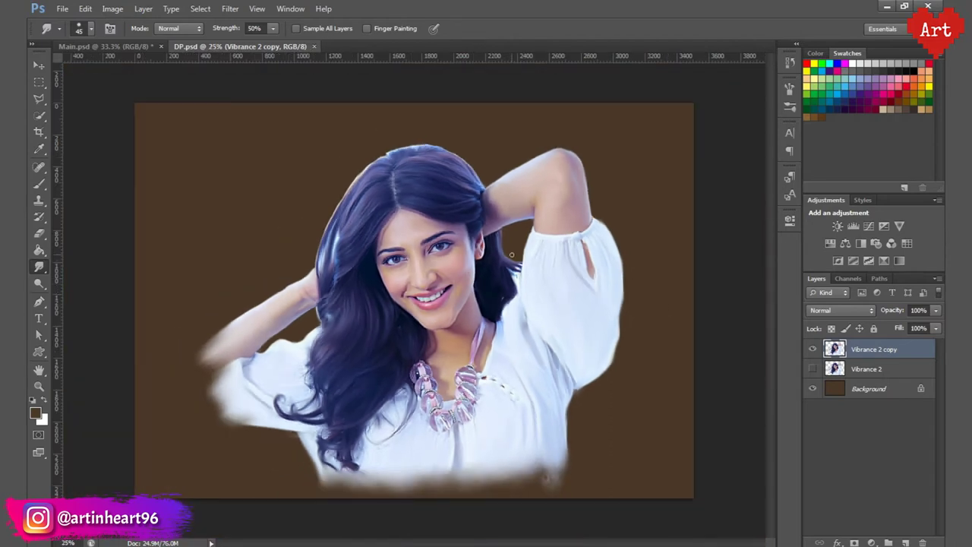
scroll(509, 266, "up", 3)
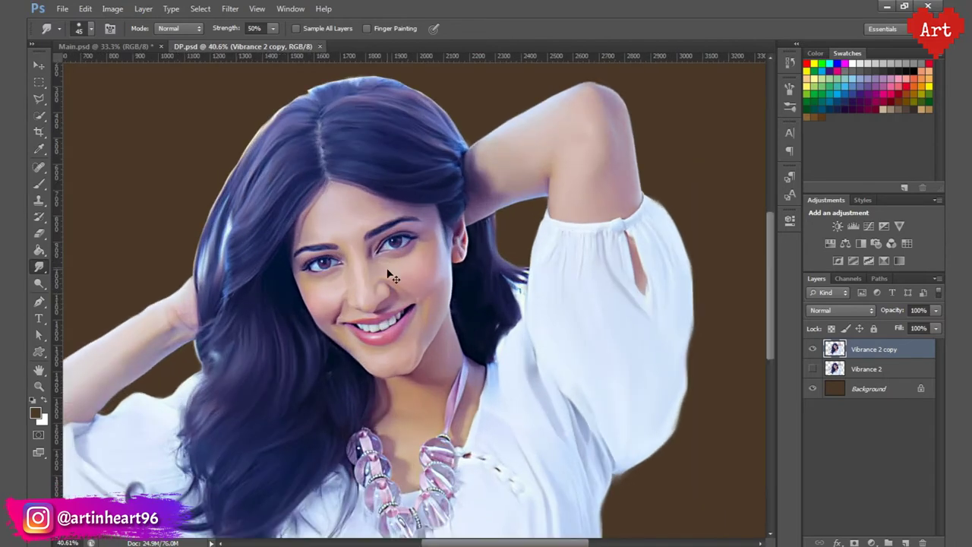
scroll(391, 278, "down", 1)
scroll(413, 282, "up", 3)
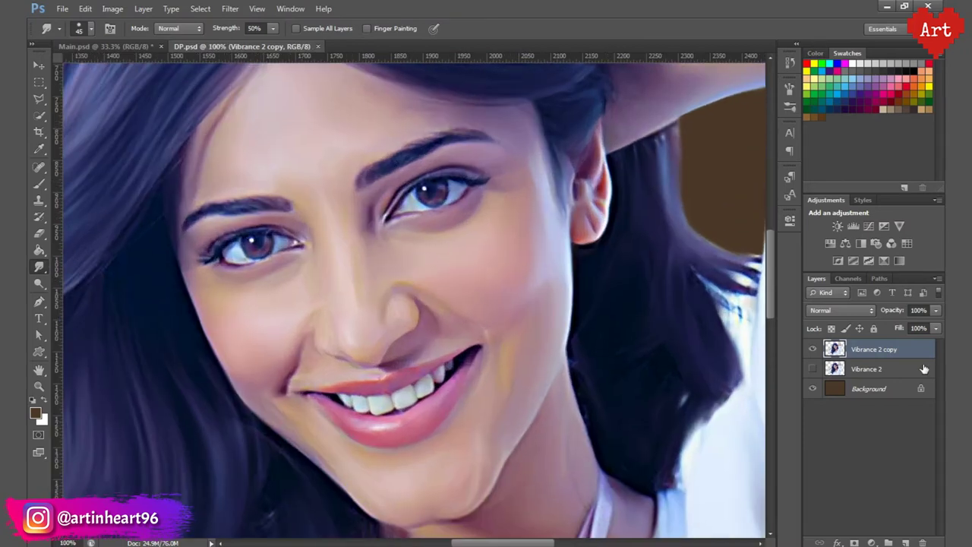
Step: Add a new layer for the lips and set the Brush to 100% opacity
left_click(904, 542)
key("b")
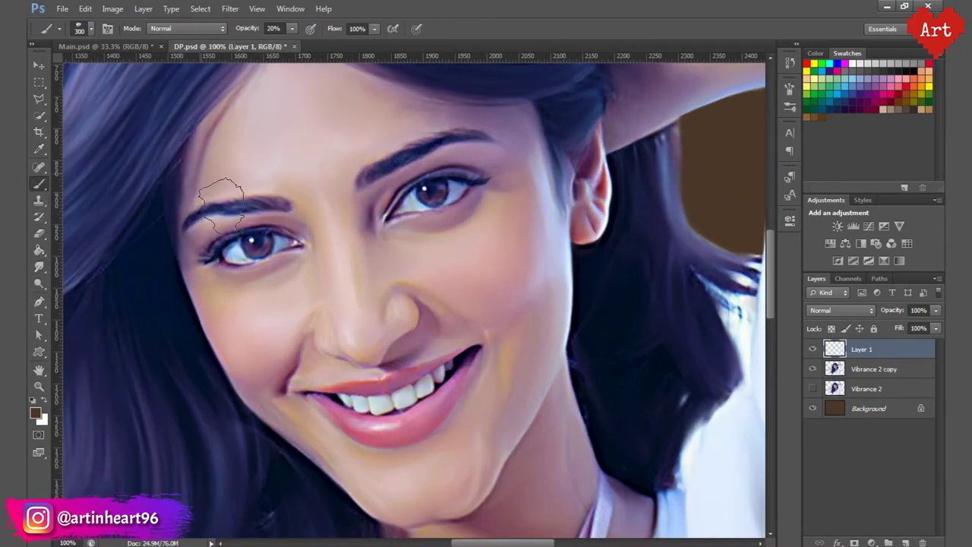
left_click(84, 28)
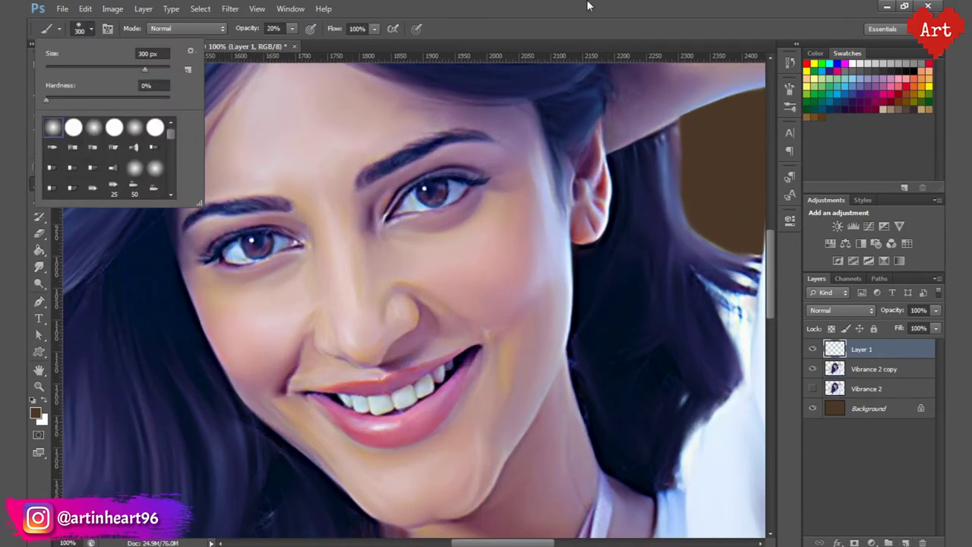
left_click(525, 12)
left_click(271, 28)
type("100")
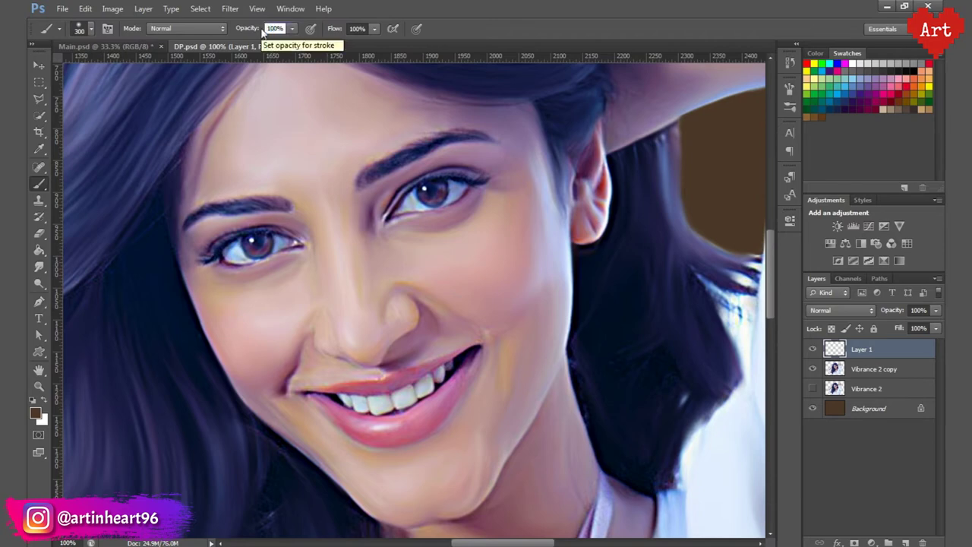
key("Return")
Step: Make the foreground colour red and paint over the lips
left_click(35, 413)
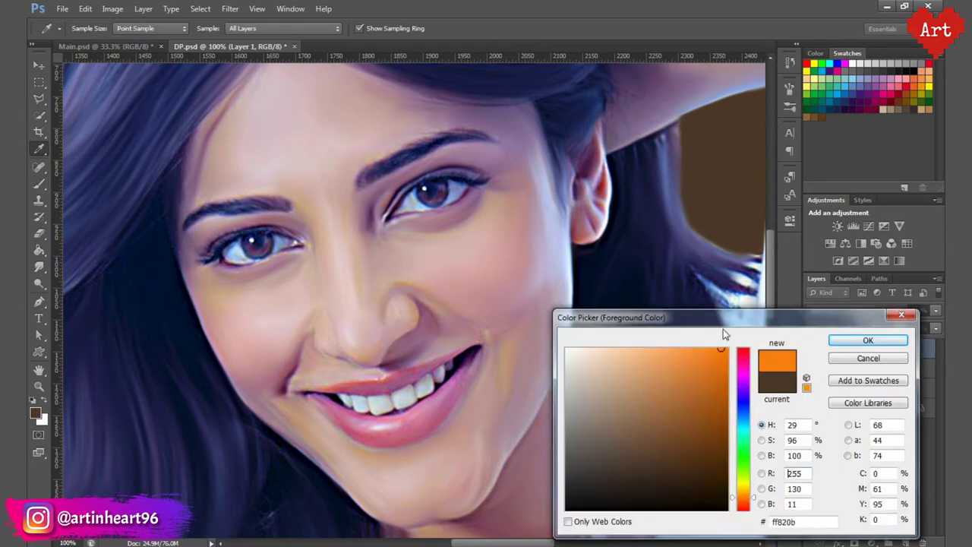
left_click(744, 351)
left_click(868, 339)
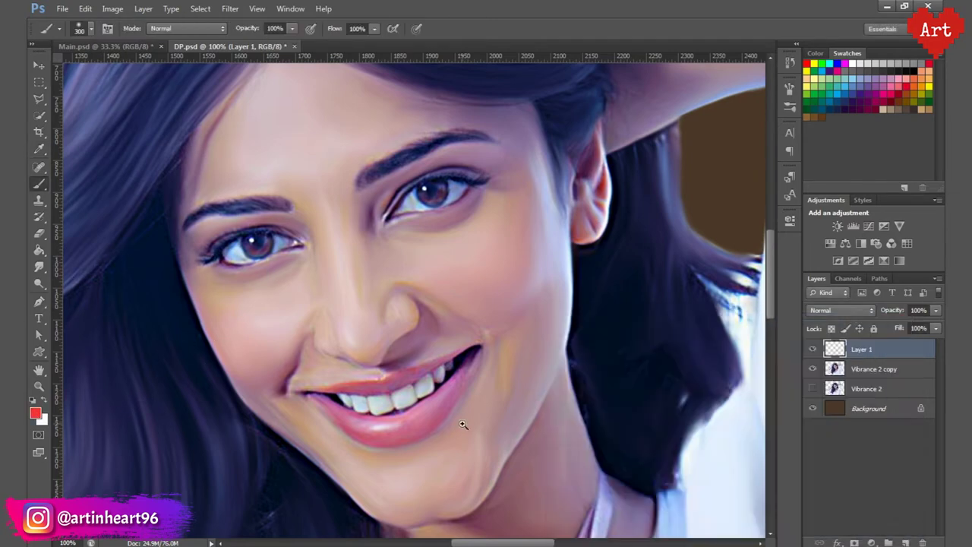
scroll(462, 419, "up", 1)
left_click_drag(281, 429, 396, 426)
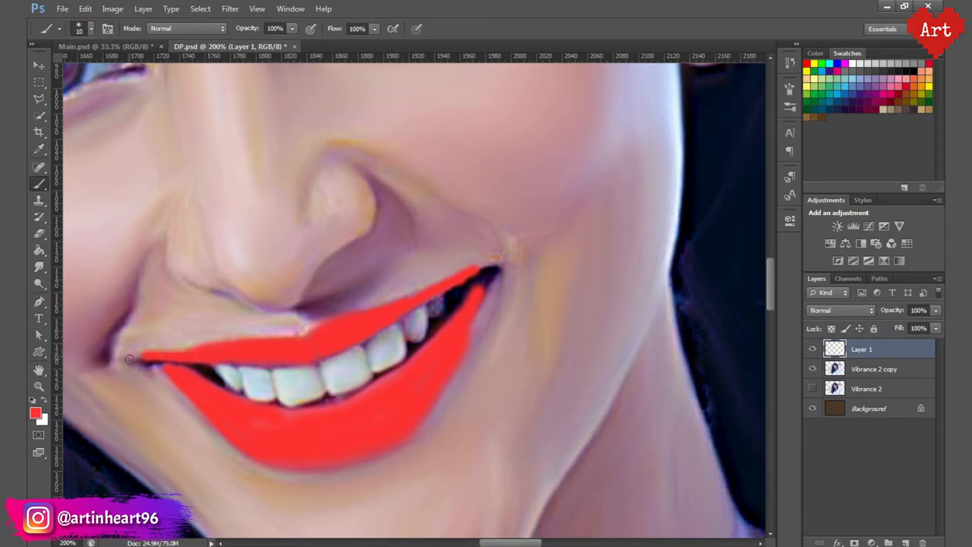
Step: Blend the lips layer as Color Burn at 60% opacity and zoom out to review
left_click(841, 310)
left_click(833, 58)
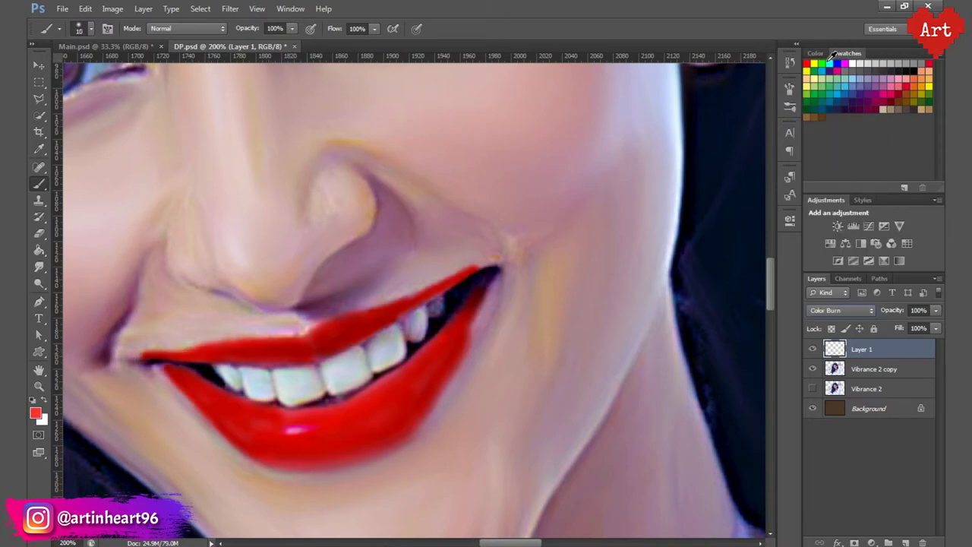
type("60")
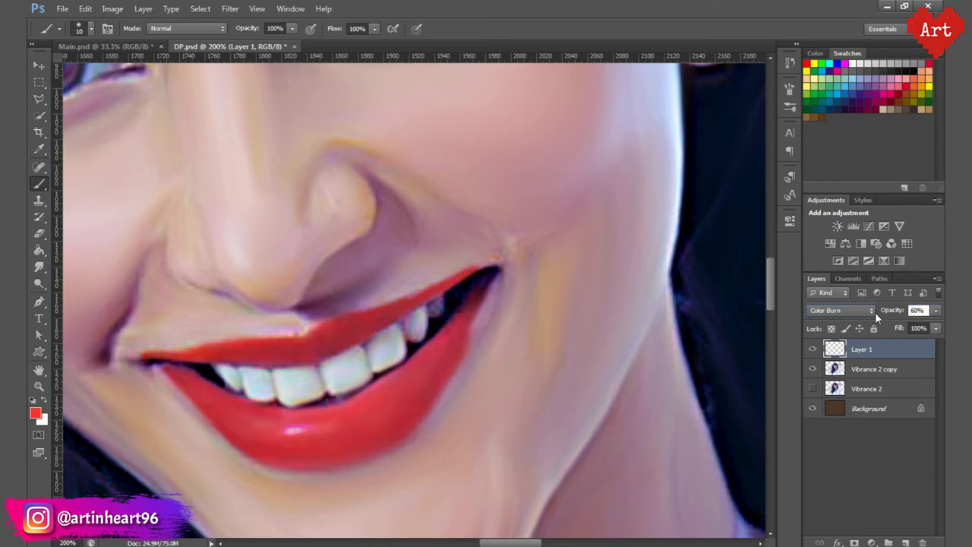
key("Return")
left_click(291, 327, "alt")
left_click(290, 327, "alt")
left_click(291, 326)
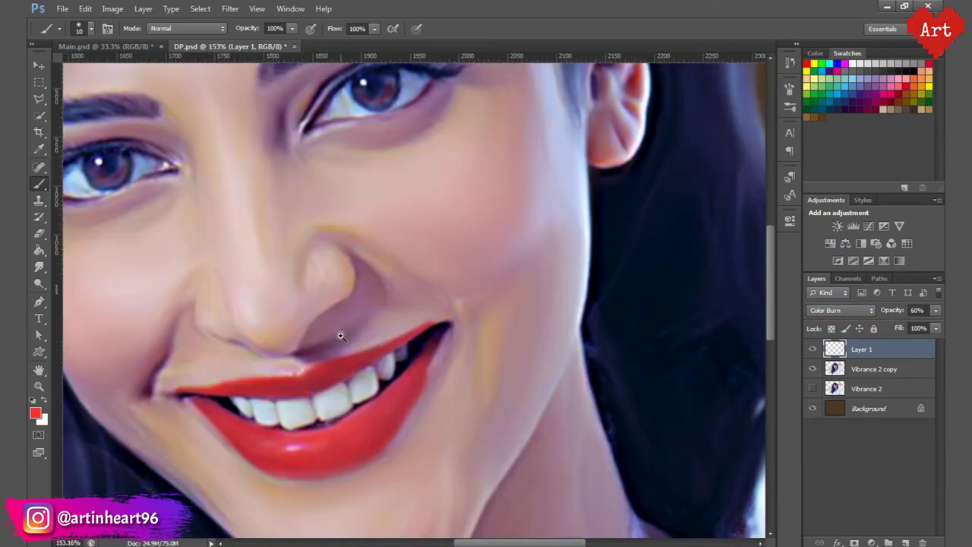
Step: Erase stray red around the mouth, check the whole face, and set the brush to 60% opacity
key("e")
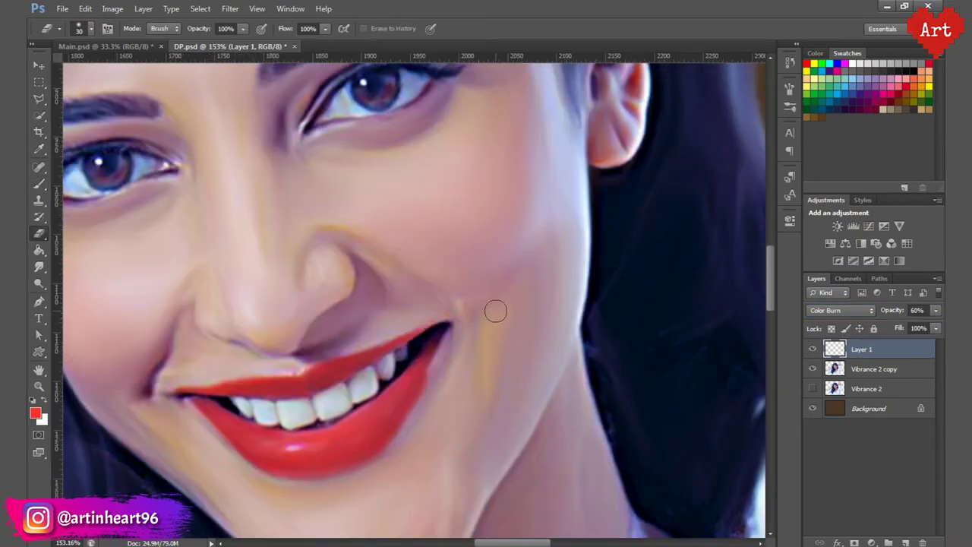
left_click(315, 277, "alt")
left_click(337, 352)
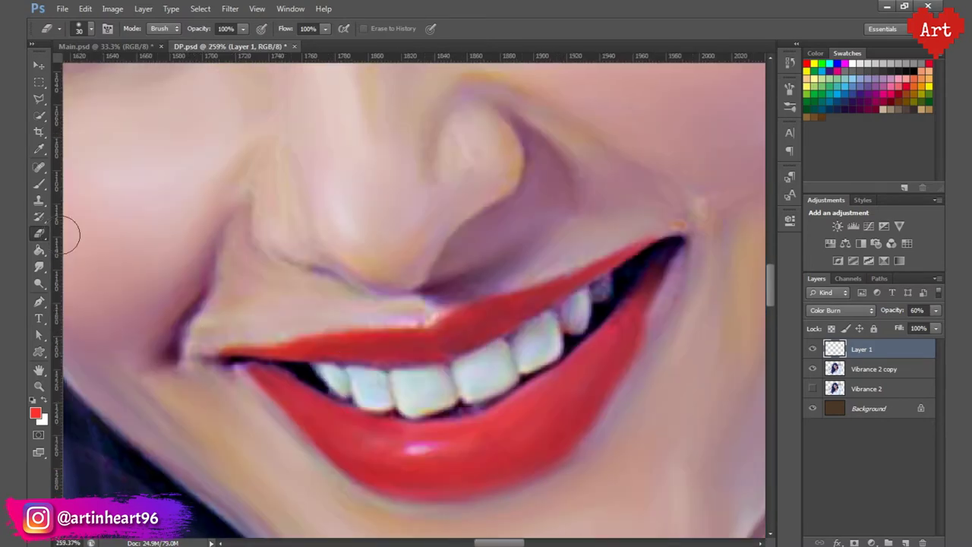
left_click(41, 185)
left_click(274, 29)
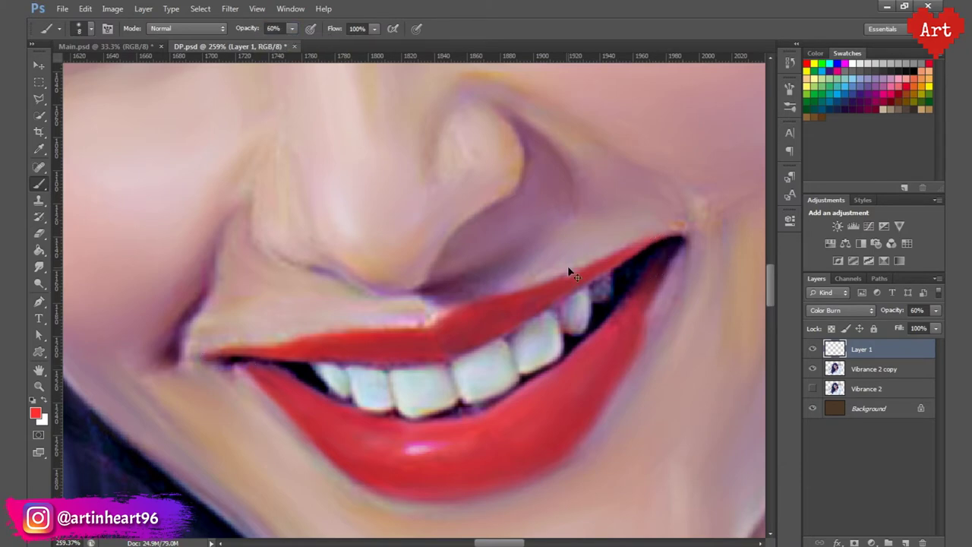
scroll(571, 272, "down", 8)
scroll(524, 213, "up", 2)
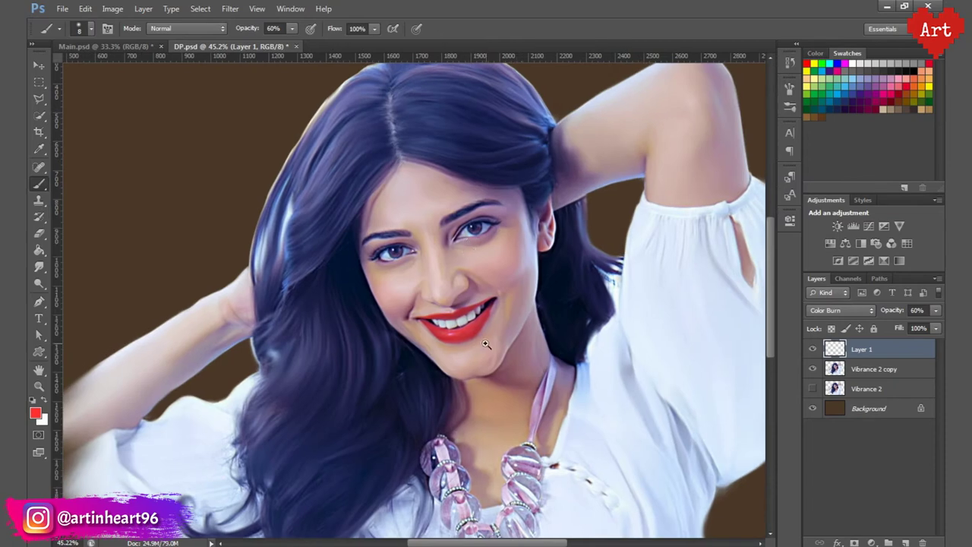
scroll(486, 344, "up", 6)
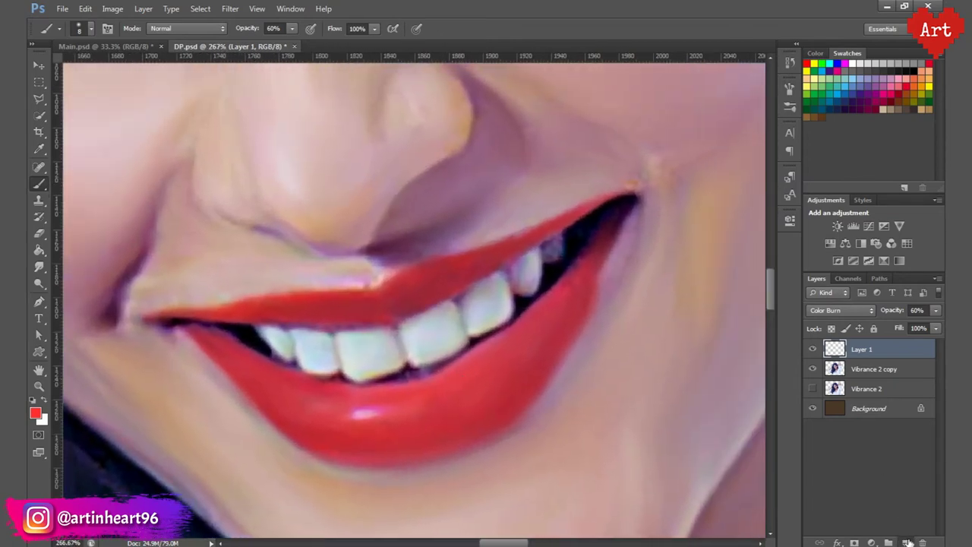
Step: Add a new Layer 2 above Layer 1 for whitening the teeth
left_click(906, 543)
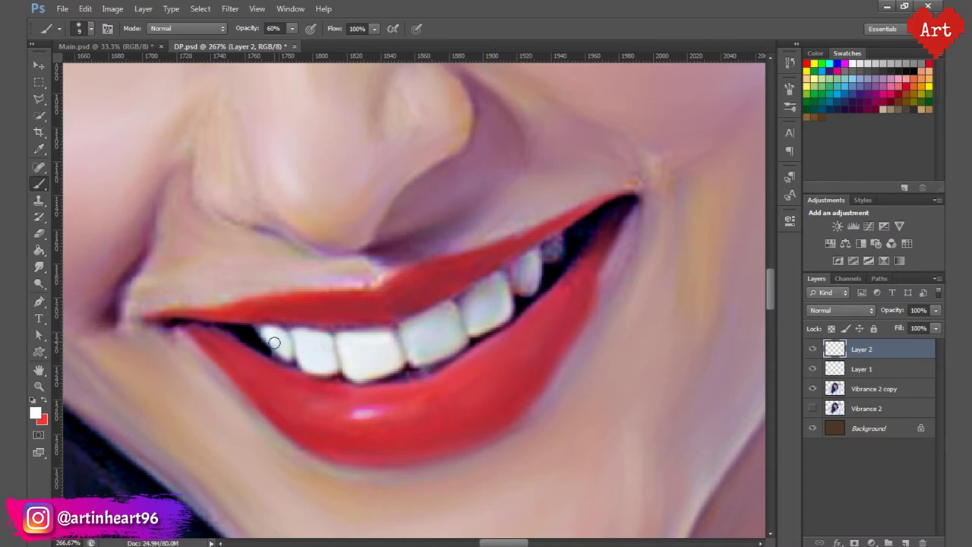
scroll(284, 352, "right", 3)
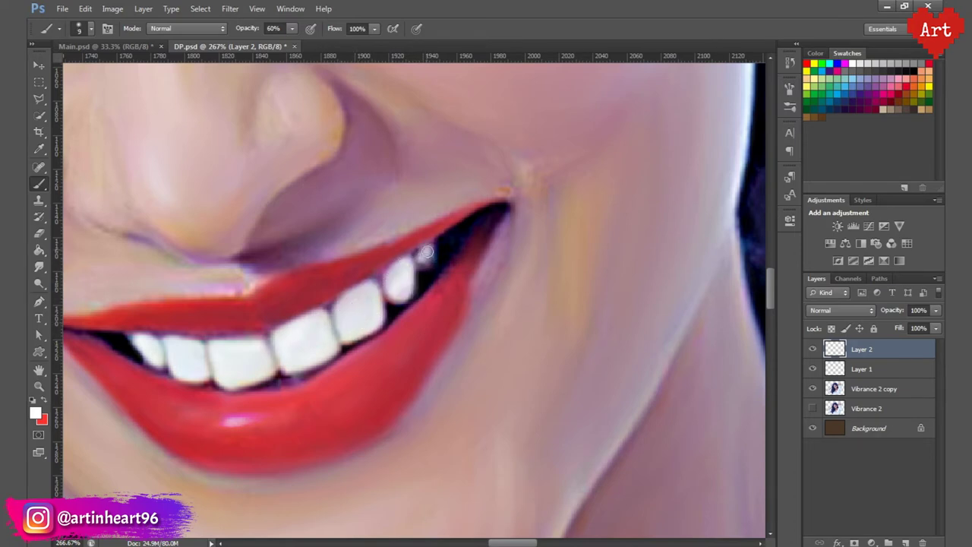
scroll(414, 259, "down", 5)
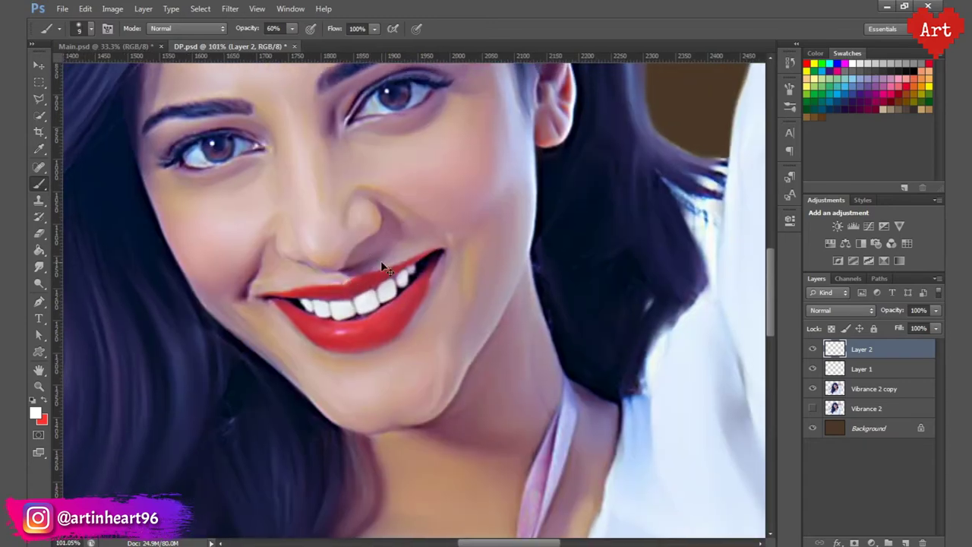
scroll(429, 270, "up", 3)
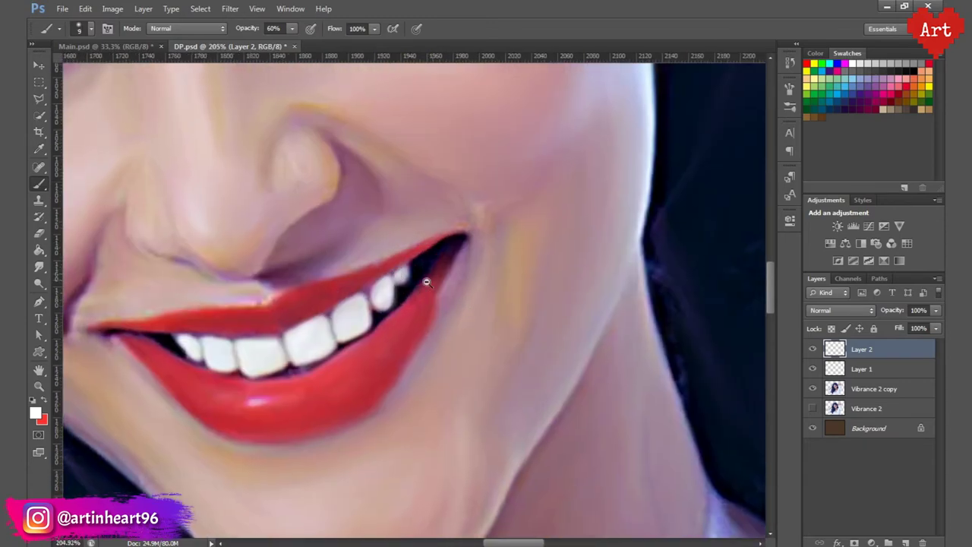
scroll(426, 281, "down", 2)
Step: Set Layer 2 to Overlay at 40% opacity and save the file
left_click(825, 159)
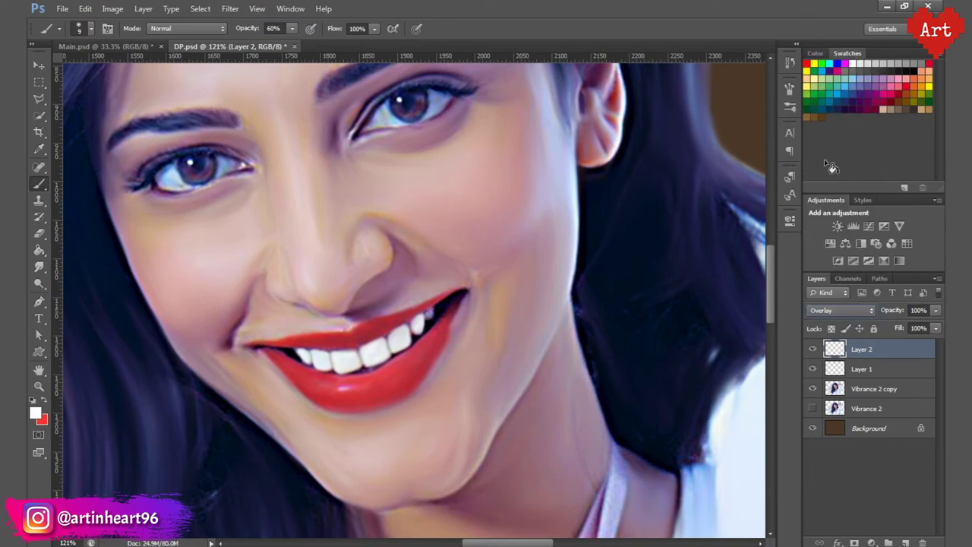
left_click_drag(893, 309, 896, 312)
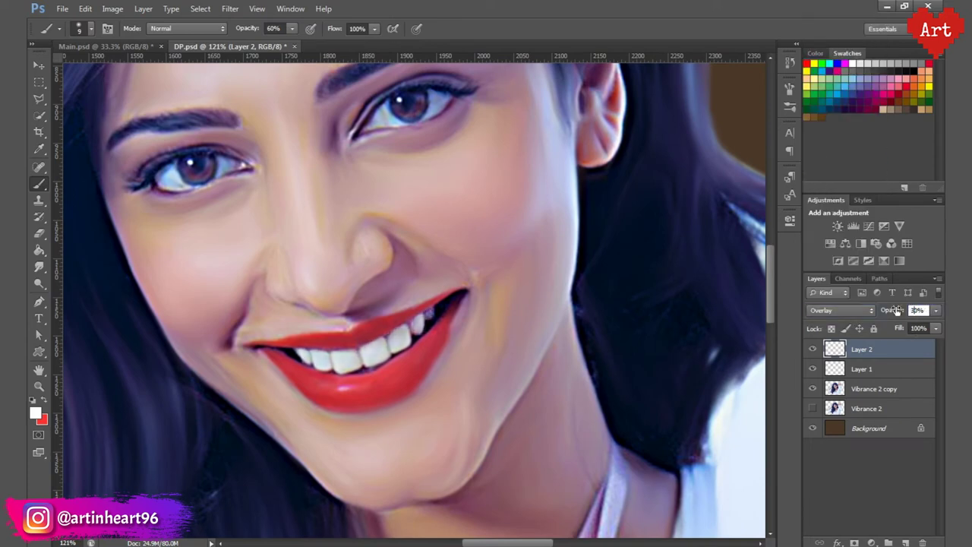
type("40")
key("Return")
scroll(293, 366, "down", 2)
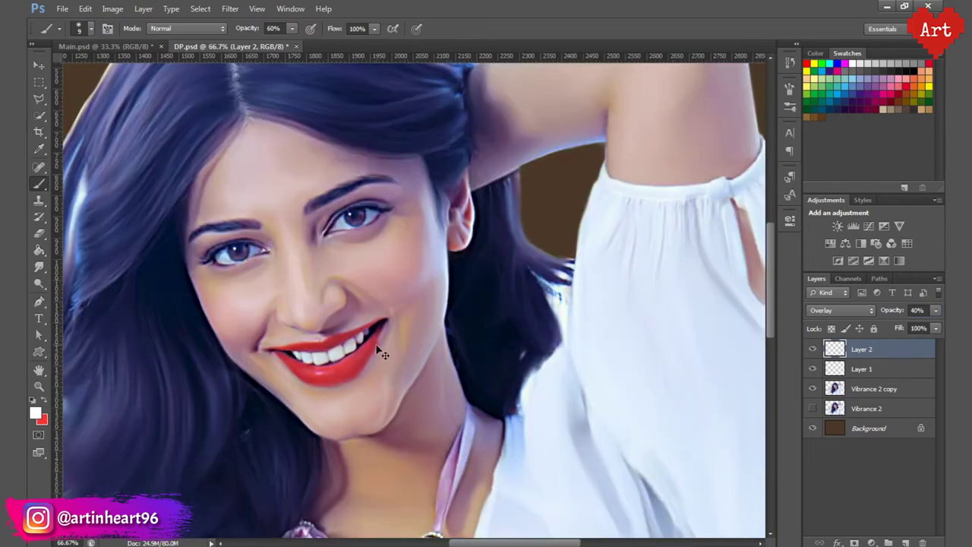
key("ctrl+s")
scroll(236, 253, "up", 5)
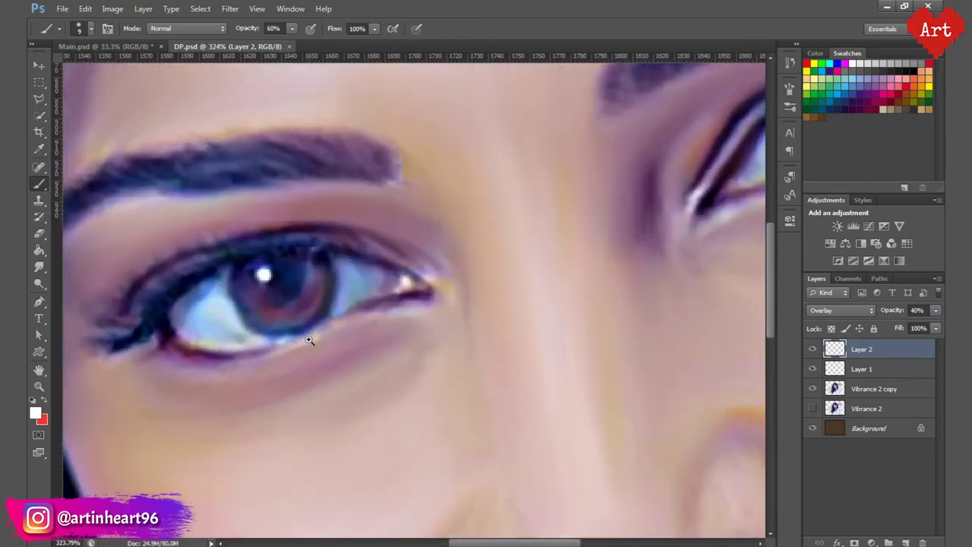
Step: On a new layer, paint the first eye's lower lash line in black with a 20% brush
left_click(905, 542)
left_click(34, 400)
left_click(254, 31)
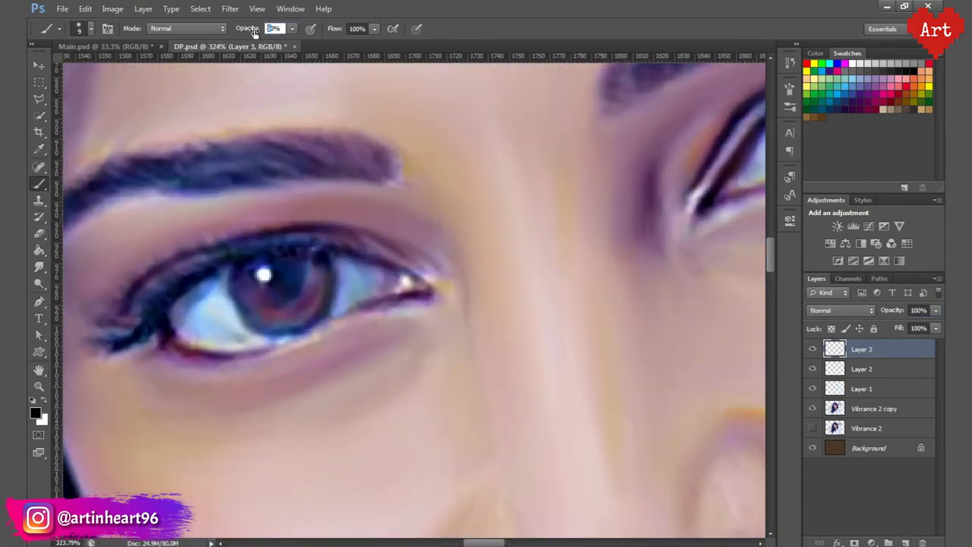
type("20")
key("Return")
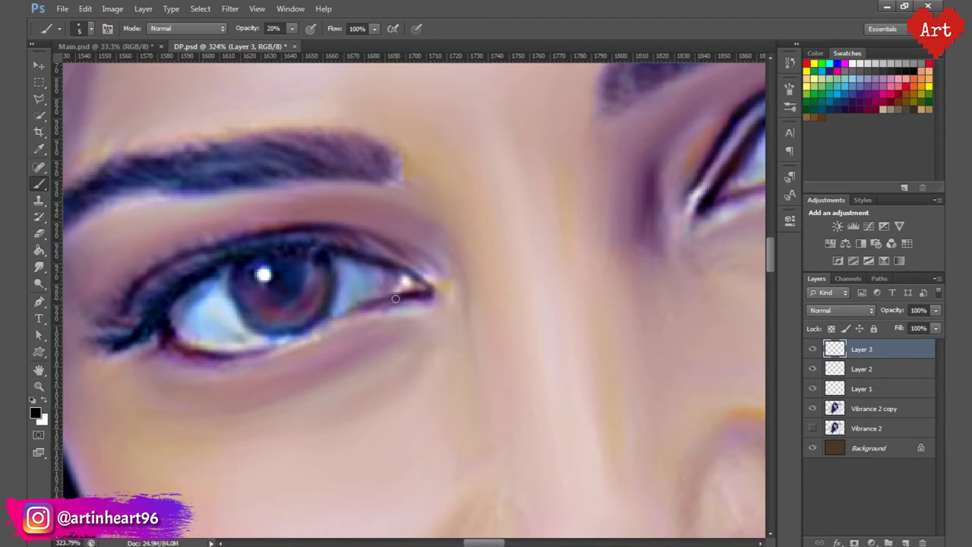
mouse_move(312, 332)
left_mouse_down()
mouse_move(211, 346)
mouse_move(241, 354)
left_mouse_up()
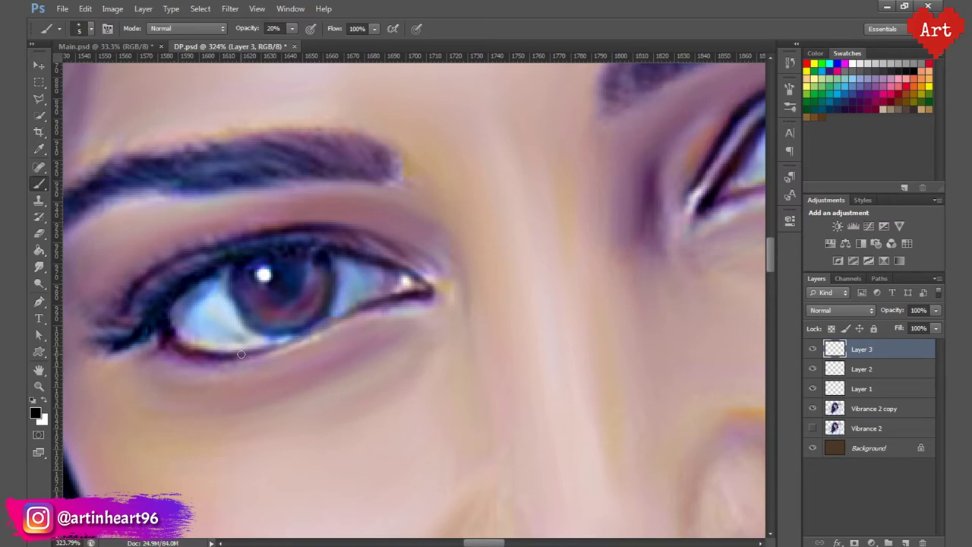
Step: Darken the other eye's lower eyelid line toward its inner corner
key("ctrl+0")
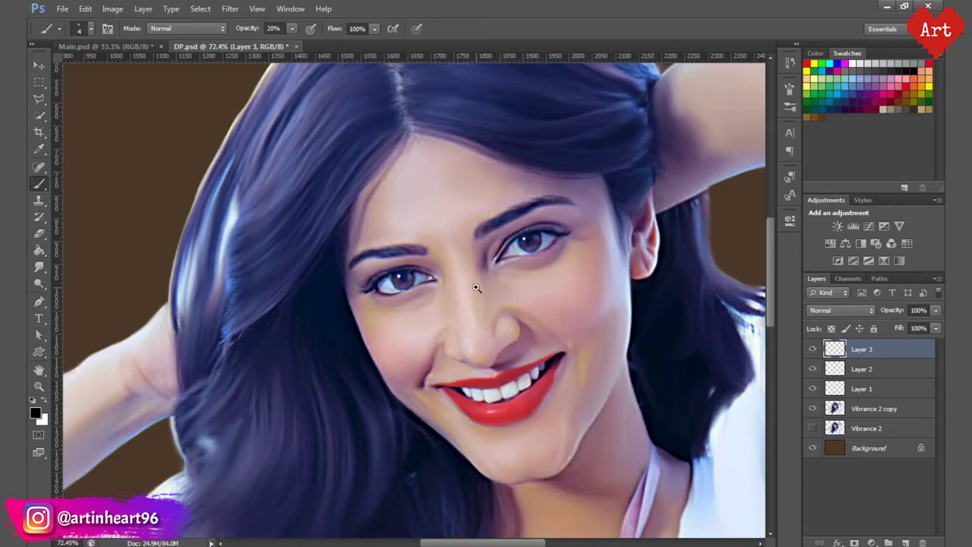
scroll(481, 282, "up", 5)
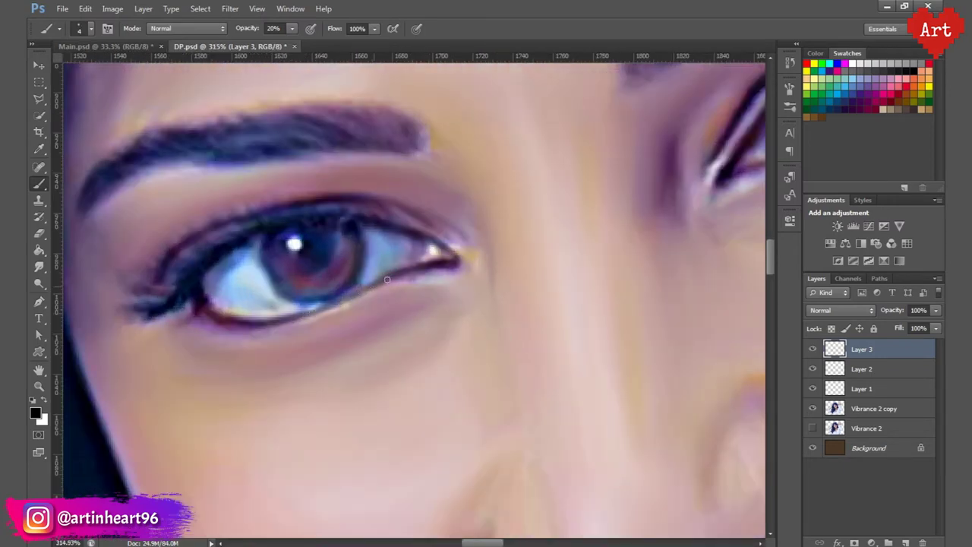
scroll(354, 277, "down", 8)
scroll(537, 262, "up", 8)
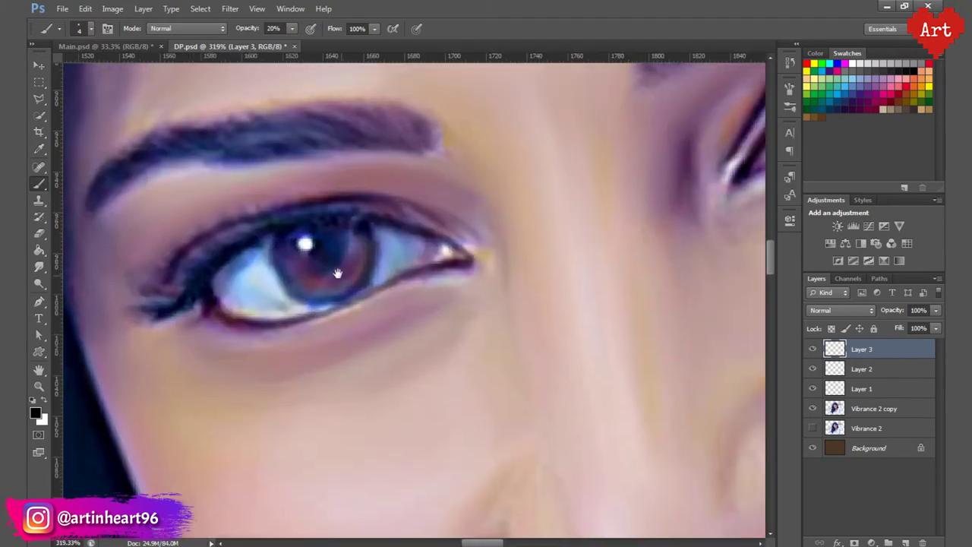
left_click_drag(711, 320, 343, 278)
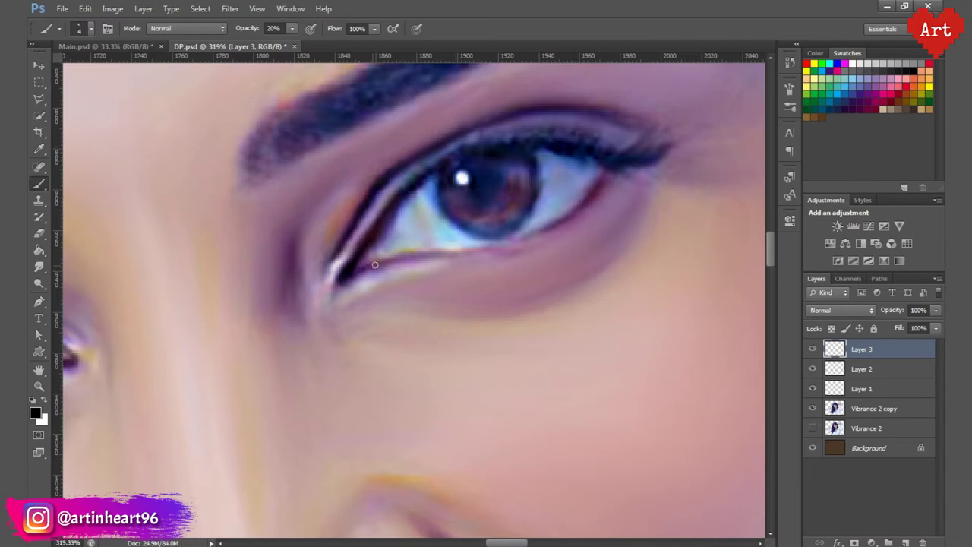
left_click_drag(374, 265, 468, 254)
key("ctrl+z")
mouse_move(356, 275)
left_mouse_down()
mouse_move(519, 243)
mouse_move(566, 215)
left_mouse_up()
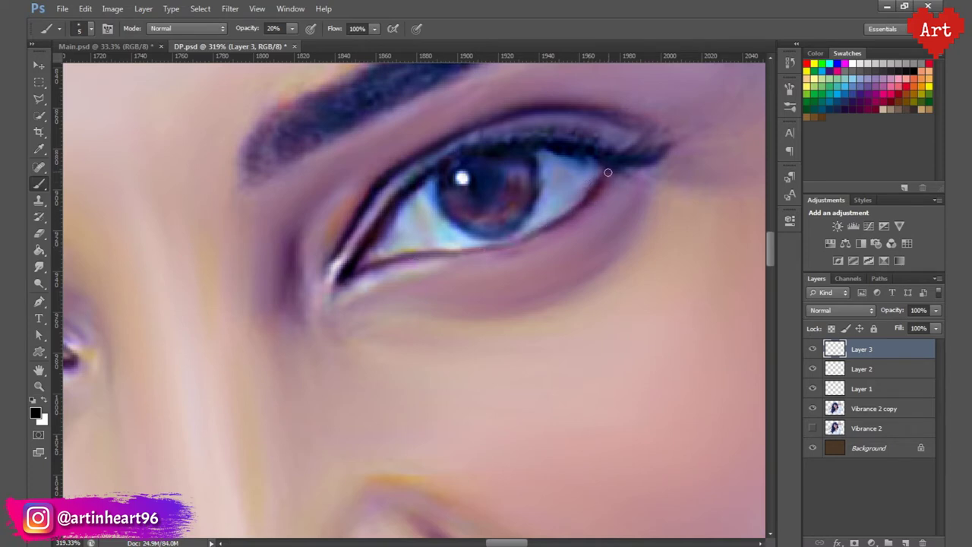
left_click_drag(537, 235, 342, 277)
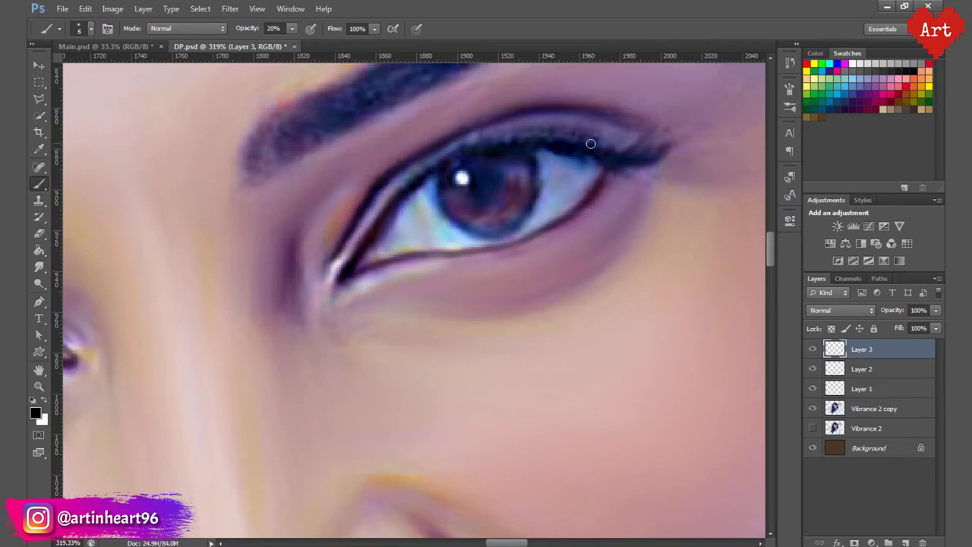
Step: Raise the brush opacity to 50% and outline the first iris with a dark rim
scroll(658, 155, "down", 3)
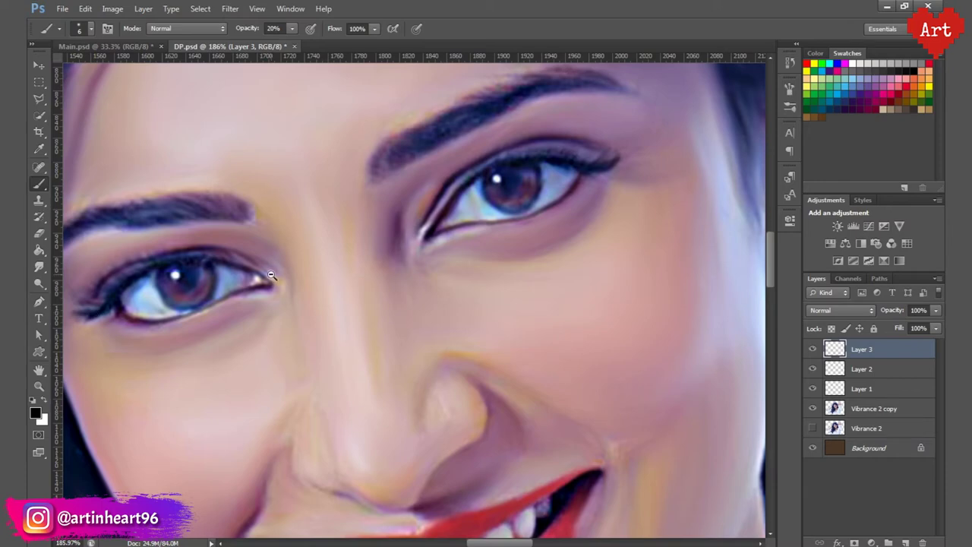
left_click(271, 275, "alt")
left_click(271, 275, "alt")
scroll(239, 277, "up", 5)
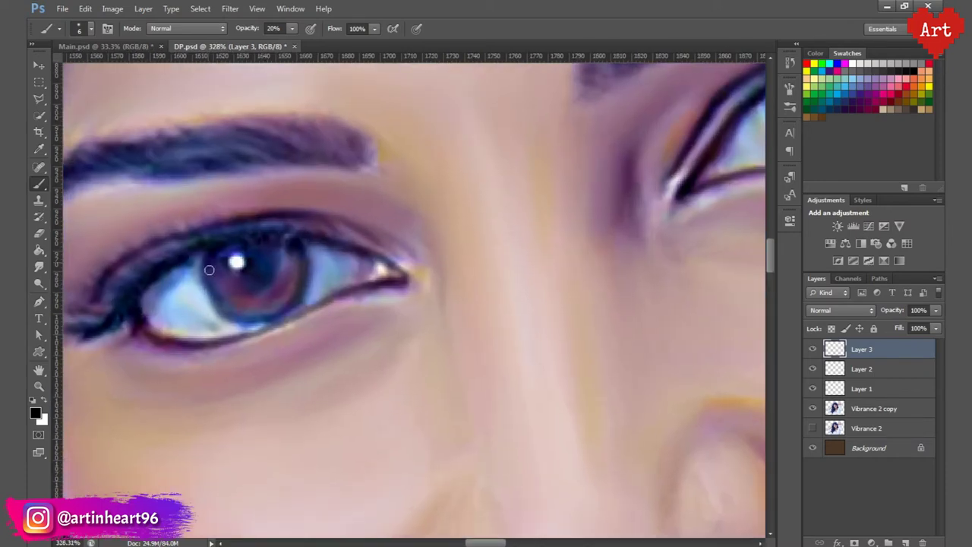
left_click(269, 28)
type("0")
key("Return")
mouse_move(303, 263)
left_mouse_down()
mouse_move(293, 305)
mouse_move(228, 322)
mouse_move(210, 289)
mouse_move(207, 248)
left_mouse_up()
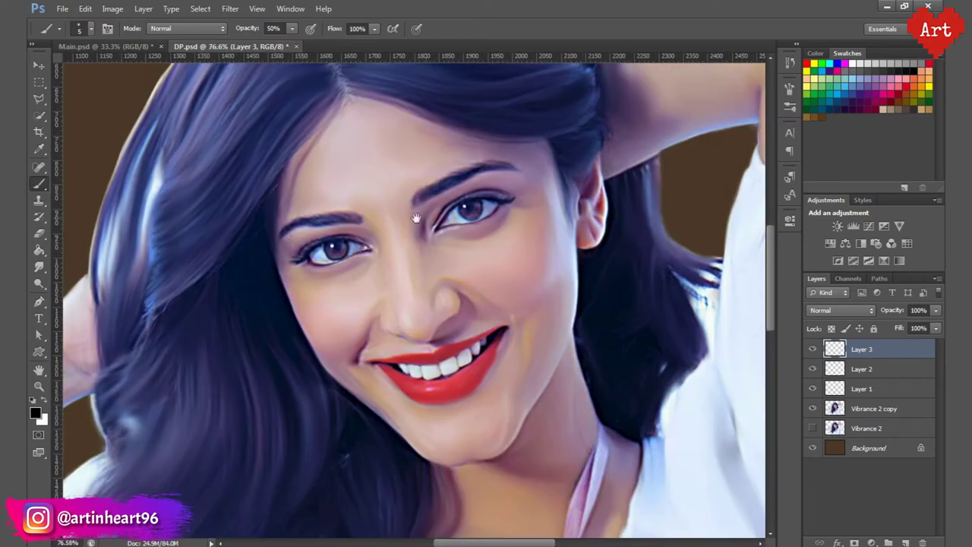
Step: Outline the second iris with a dark rim, then add Layer 4 beneath Layer 3
left_click_drag(468, 241, 549, 256)
scroll(443, 237, "up", 1)
mouse_move(454, 252)
left_mouse_down()
mouse_move(456, 284)
mouse_move(436, 321)
mouse_move(387, 330)
mouse_move(344, 286)
left_mouse_up()
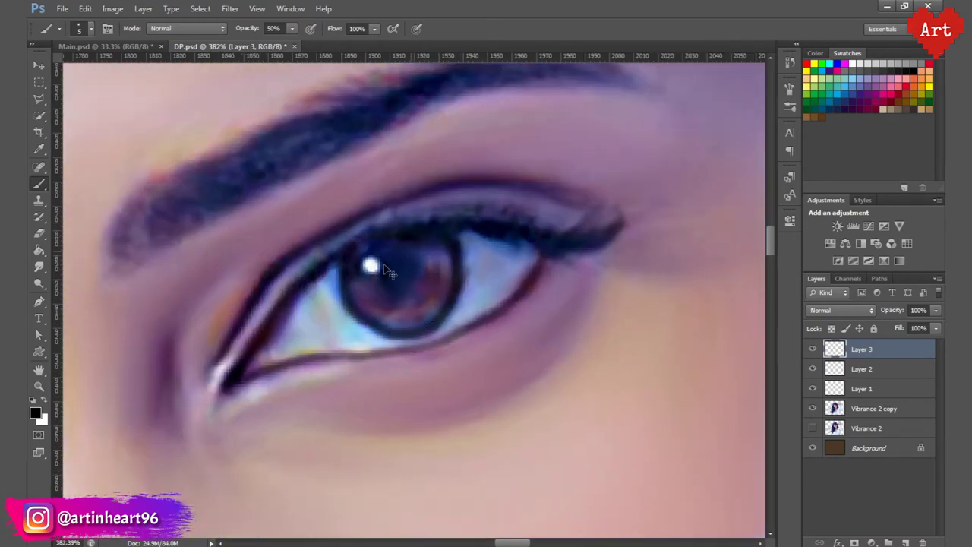
scroll(486, 256, "down", 5)
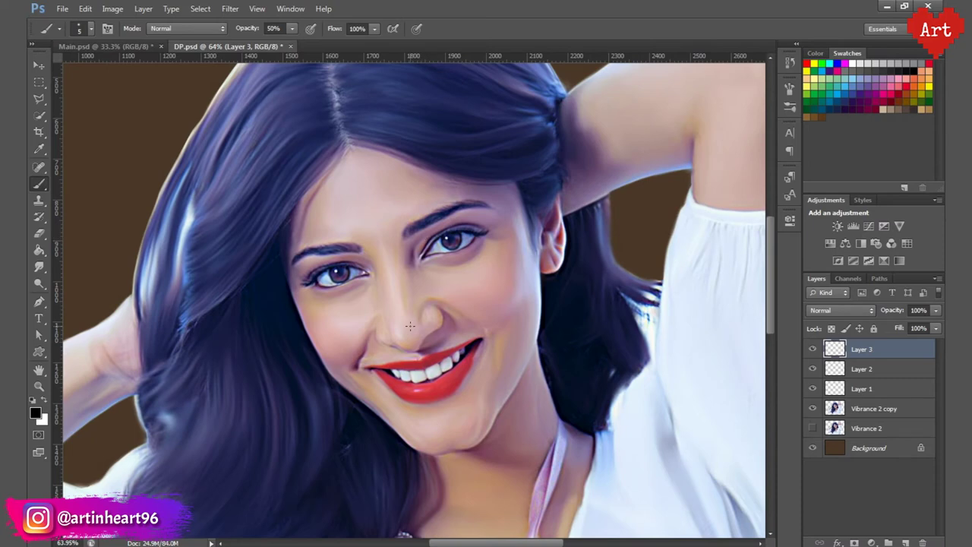
scroll(456, 231, "up", 4)
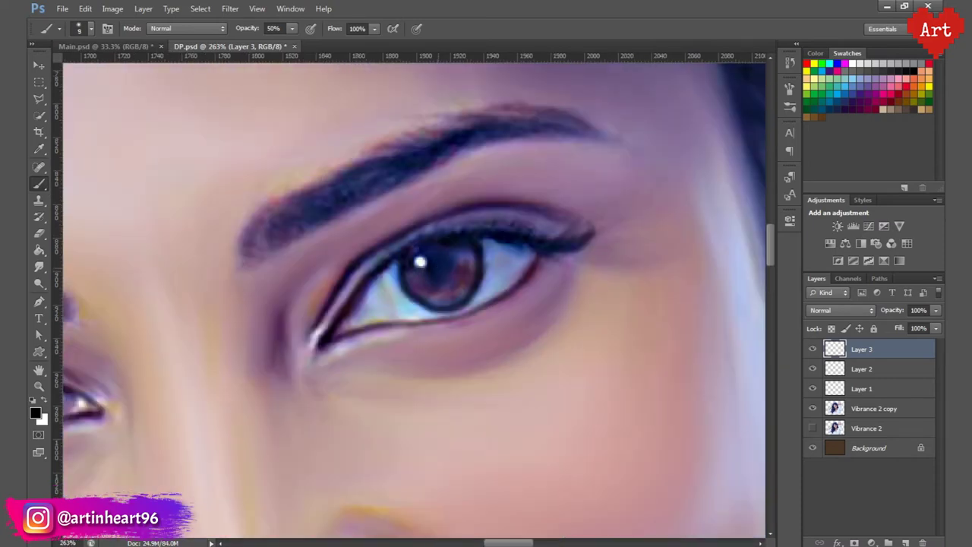
key("bracketright")
scroll(464, 316, "left", 5)
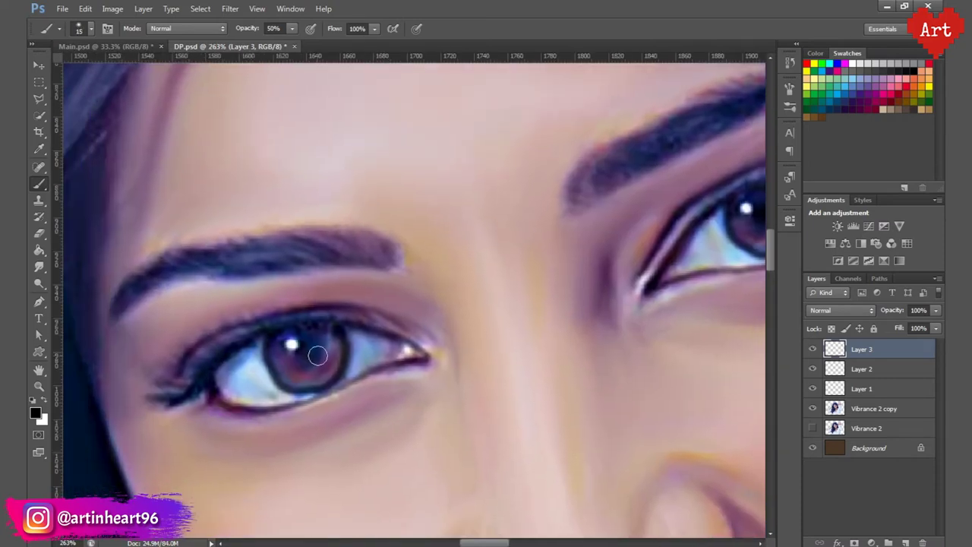
scroll(496, 322, "down", 4)
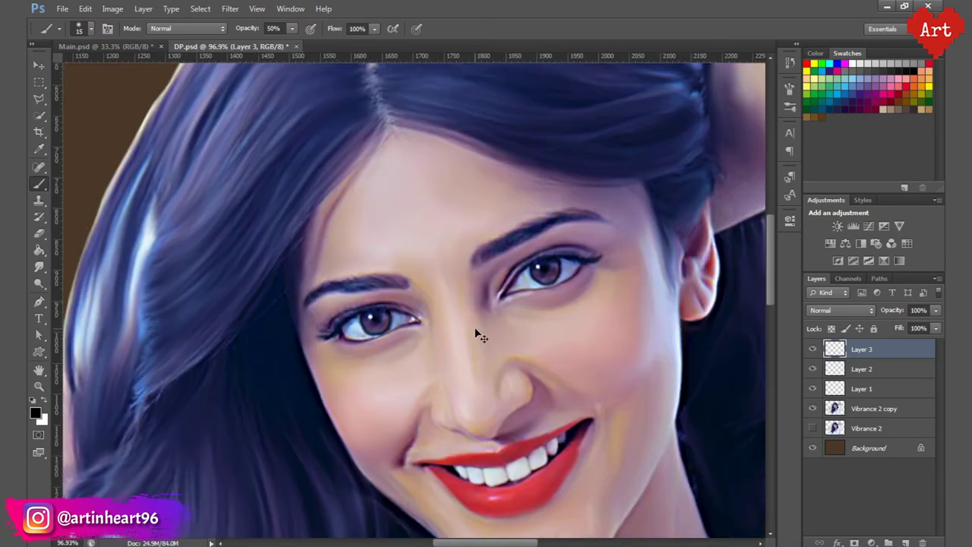
scroll(380, 300, "up", 3)
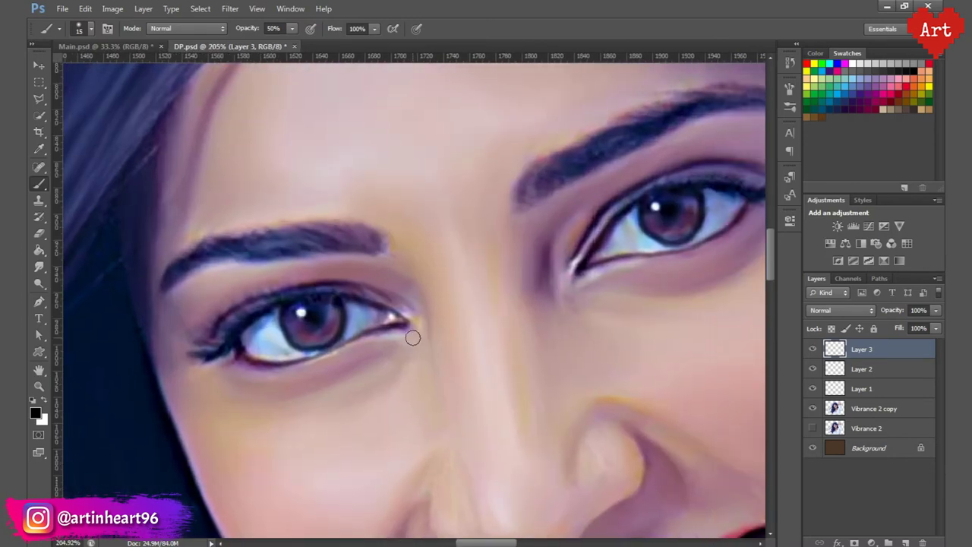
left_click(905, 542)
left_click_drag(861, 349, 863, 374)
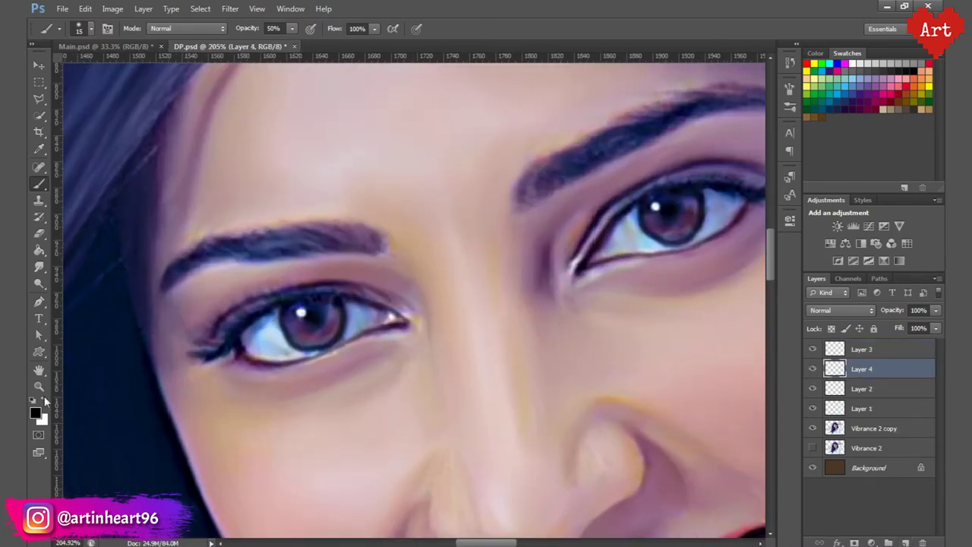
Step: Brighten the first eye's white around the iris with a 30% white brush
key("3")
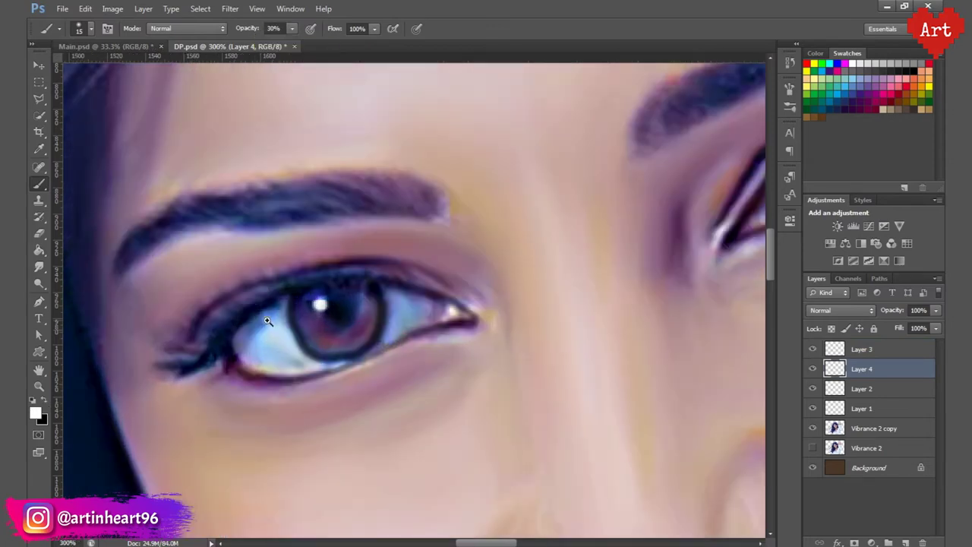
scroll(255, 326, "up", 1)
mouse_move(251, 331)
left_mouse_down()
mouse_move(268, 325)
mouse_move(292, 366)
mouse_move(256, 339)
mouse_move(265, 347)
mouse_move(273, 311)
left_mouse_up()
key("[")
mouse_move(406, 316)
left_mouse_down()
mouse_move(399, 300)
mouse_move(414, 307)
mouse_move(397, 311)
mouse_move(404, 301)
left_mouse_up()
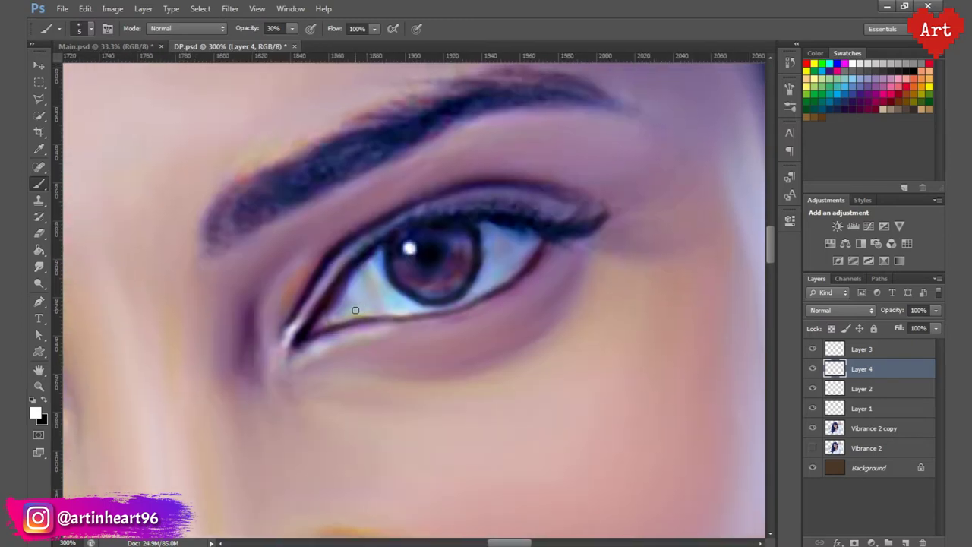
key("bracketleft")
mouse_move(343, 310)
left_mouse_down()
mouse_move(376, 262)
mouse_move(386, 287)
mouse_move(410, 304)
mouse_move(334, 315)
mouse_move(392, 297)
left_mouse_up()
key("bracketright")
key("bracketright")
key("bracketright")
Step: Brighten the other eye's white beside its iris
left_click_drag(477, 278, 371, 274)
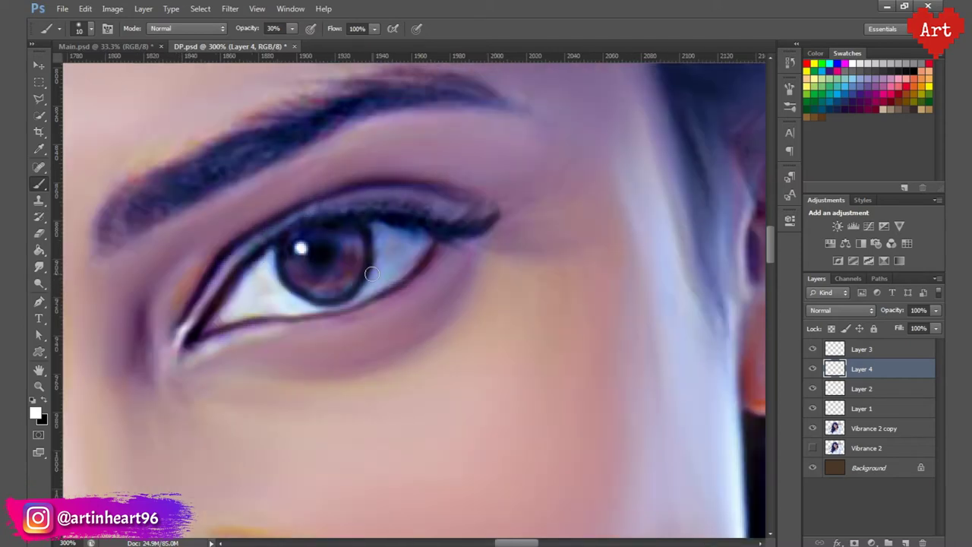
key("bracketleft")
mouse_move(381, 236)
left_mouse_down()
mouse_move(427, 239)
mouse_move(402, 275)
mouse_move(358, 299)
mouse_move(378, 278)
mouse_move(377, 232)
mouse_move(392, 245)
mouse_move(384, 267)
mouse_move(408, 240)
left_mouse_up()
key("bracketleft")
key("bracketright")
key("bracketright")
key("bracketright")
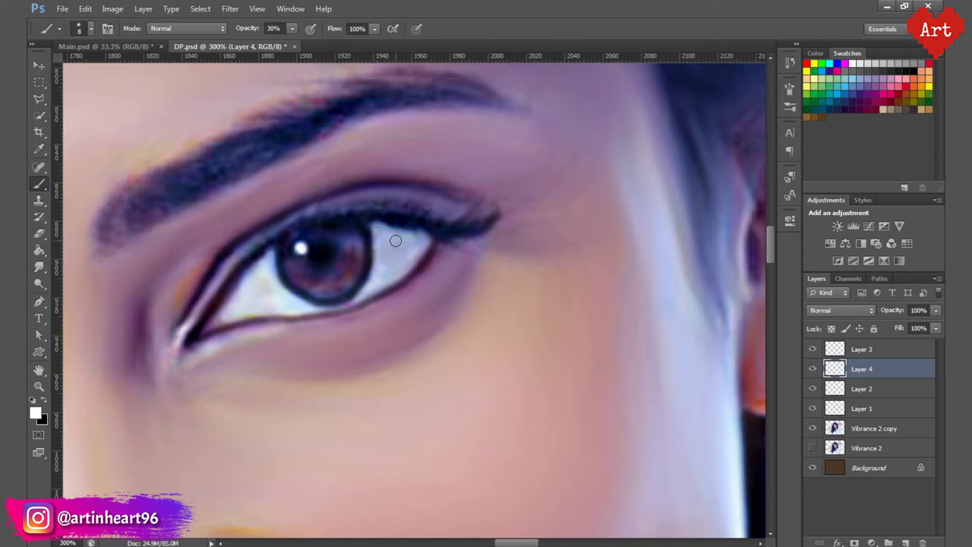
key("ctrl+minus")
key("ctrl+minus")
key("ctrl+minus")
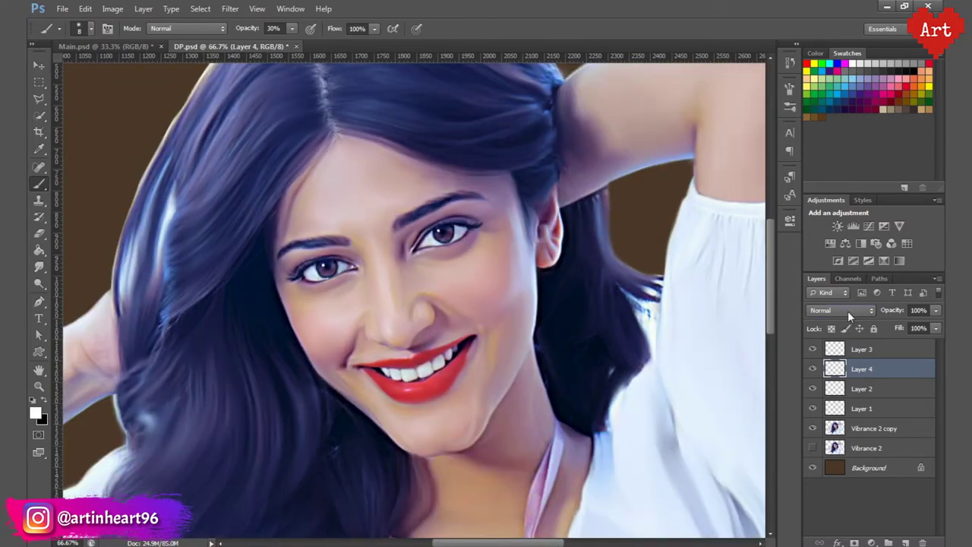
Step: Set Layer 4 to Overlay blend mode at 60% opacity
left_click(842, 311)
left_click(826, 168)
left_click(890, 313)
type("60")
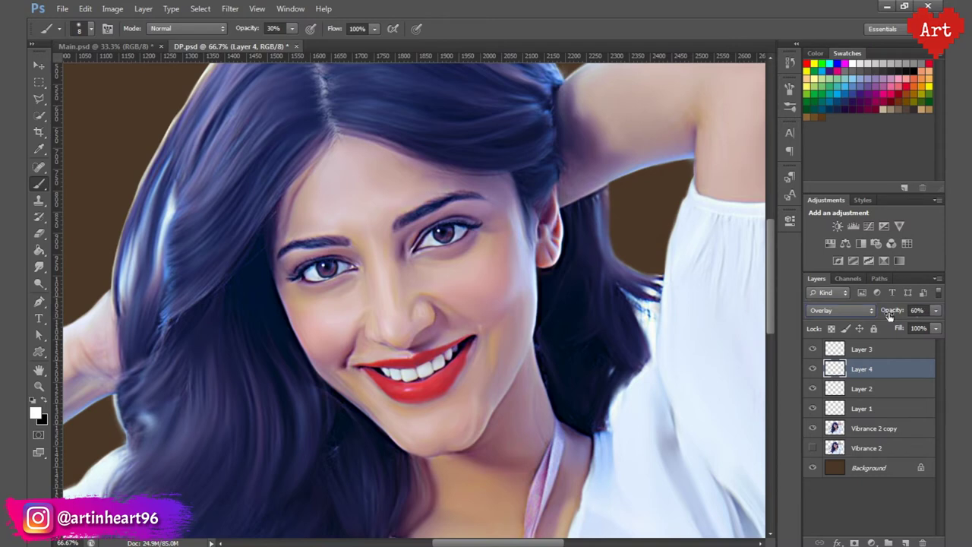
key("Return")
scroll(503, 308, "down", 3)
scroll(422, 262, "up", 5)
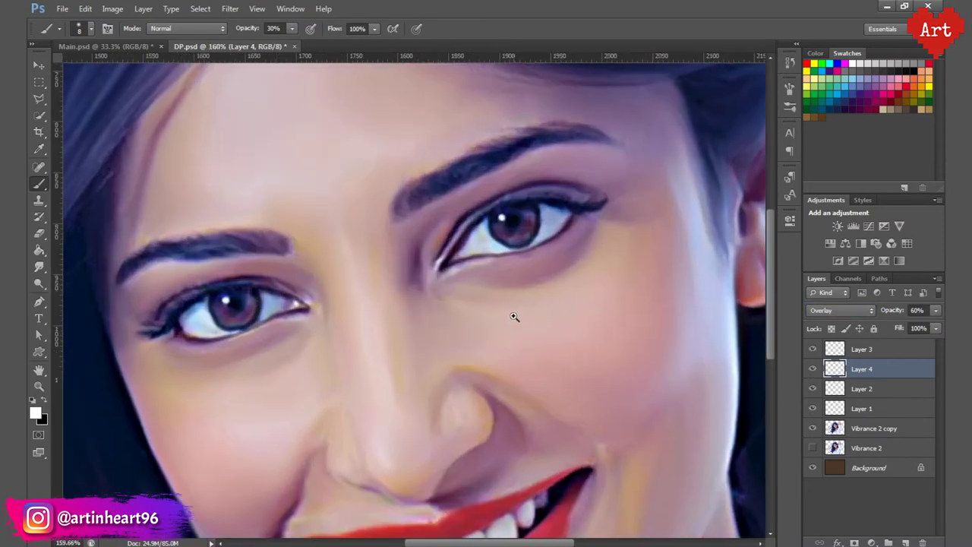
Step: Add a new Layer 5 and set the foreground colour to a dark orange
left_click(905, 542)
scroll(304, 304, "up", 3)
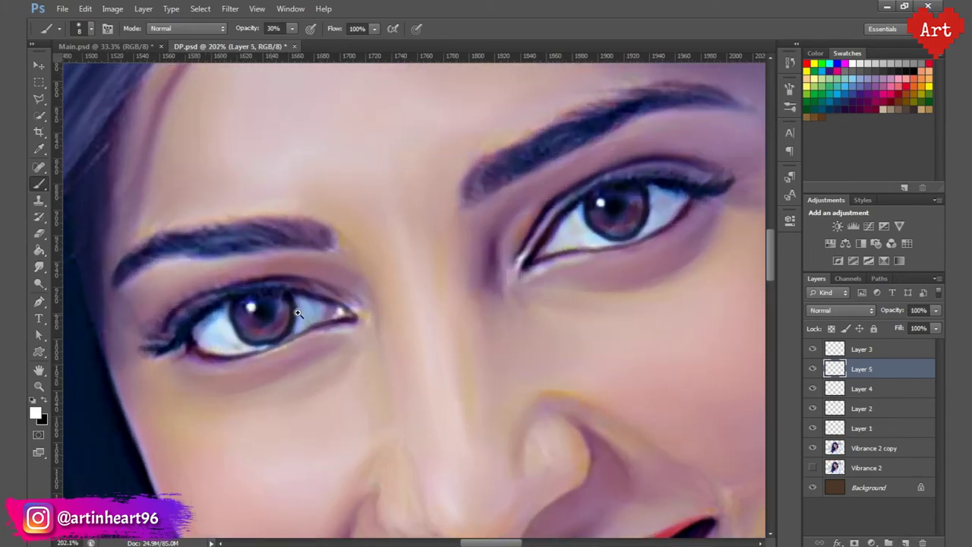
key("x")
left_click(36, 411)
left_click(644, 438)
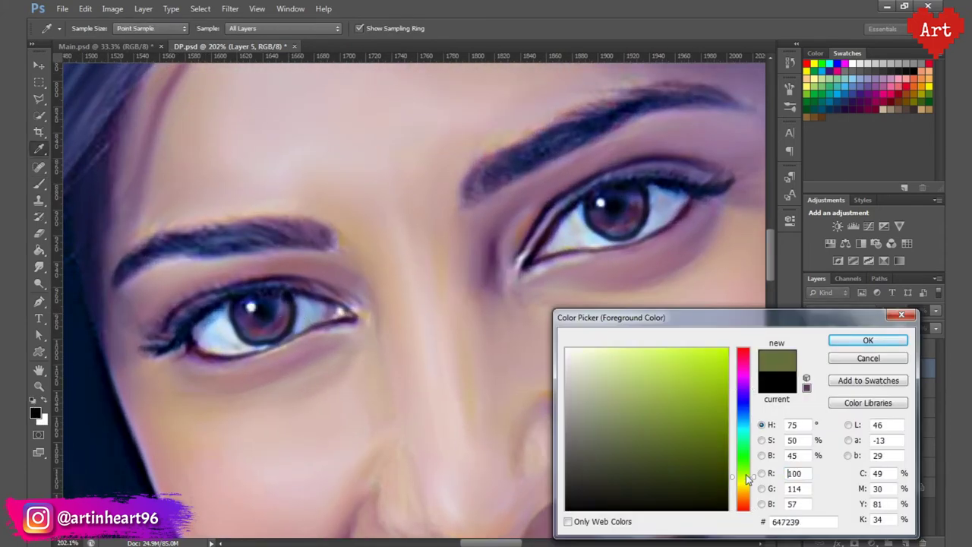
left_click_drag(743, 389, 743, 498)
left_click(675, 343)
left_click_drag(675, 344, 728, 377)
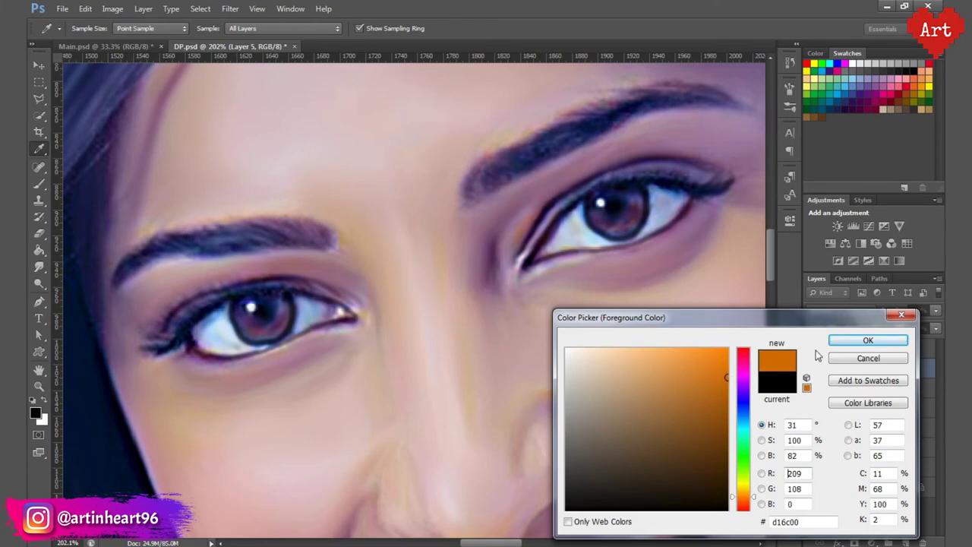
left_click(868, 340)
Step: Paint orange over both irises with a 50% opacity brush
key("b")
left_click(272, 28)
type("50")
key("Return")
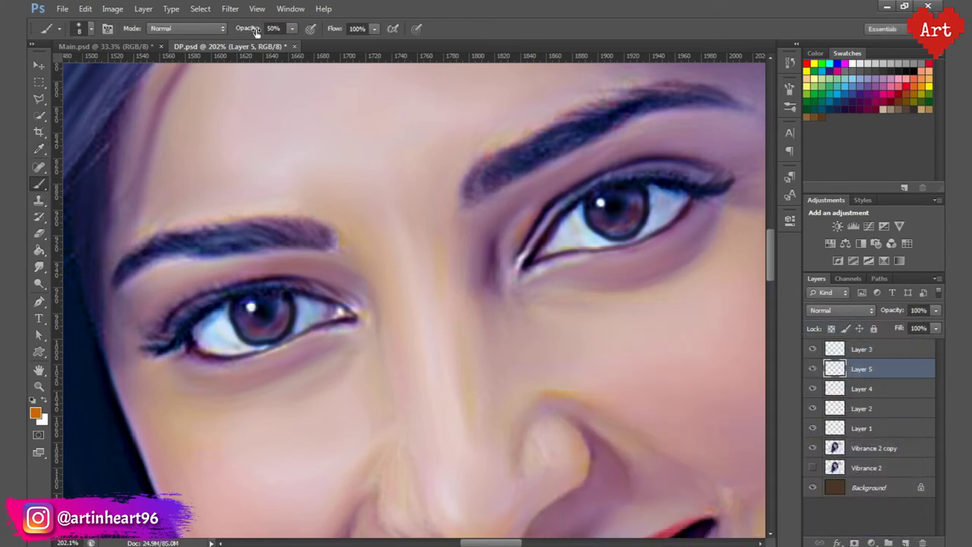
key("bracketright")
key("bracketright")
key("bracketright")
left_click_drag(278, 312, 265, 313)
left_click_drag(614, 209, 617, 208)
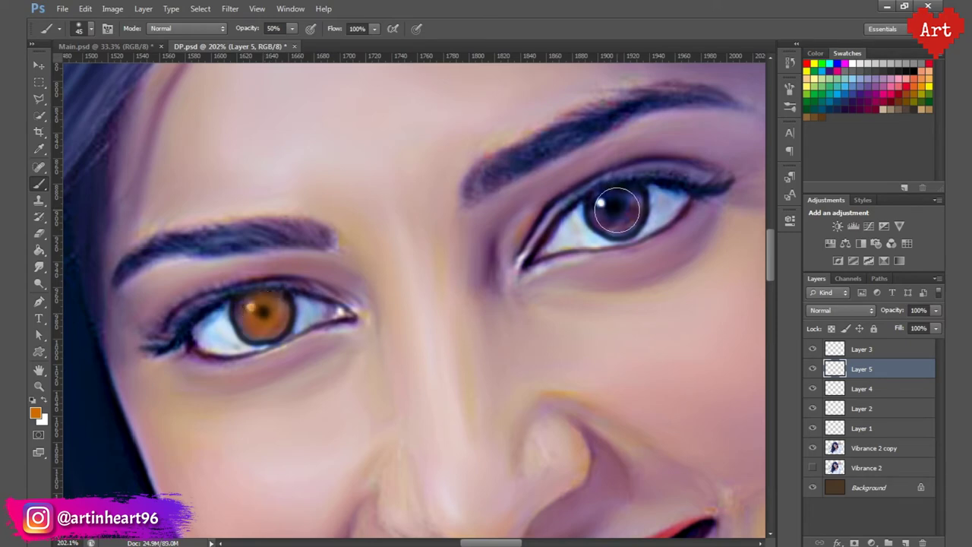
left_click(617, 208)
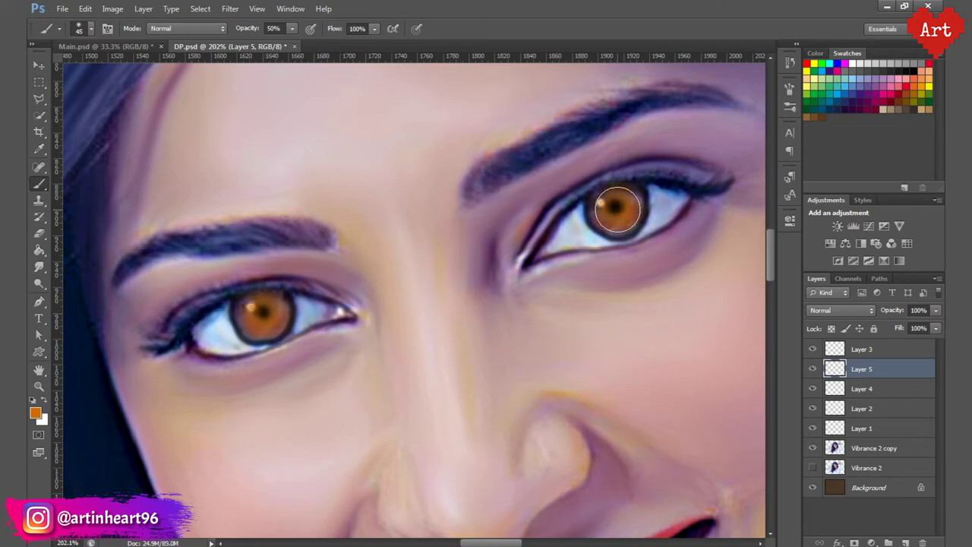
Step: Erase the excess orange so it stays within both iris edges
left_click(39, 233)
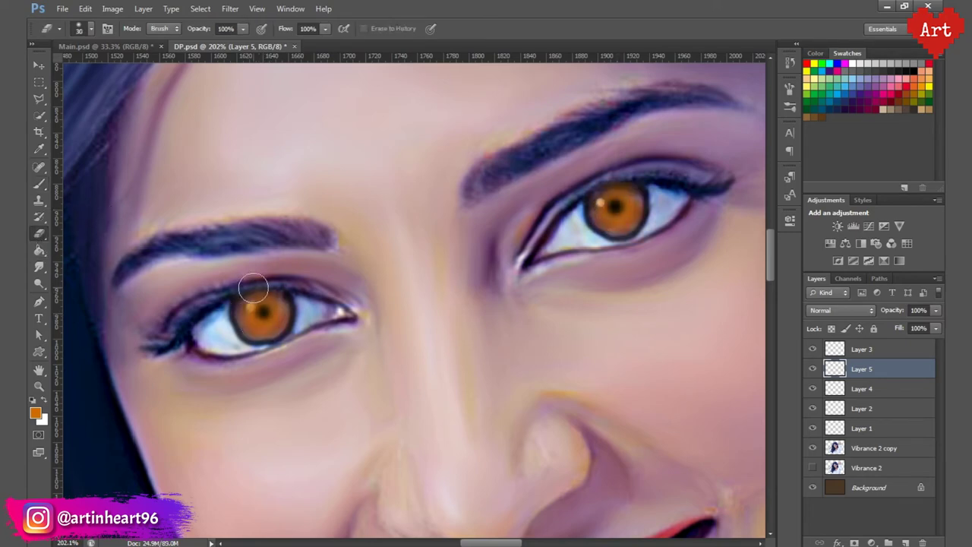
key("bracketright")
left_click_drag(250, 304, 246, 319)
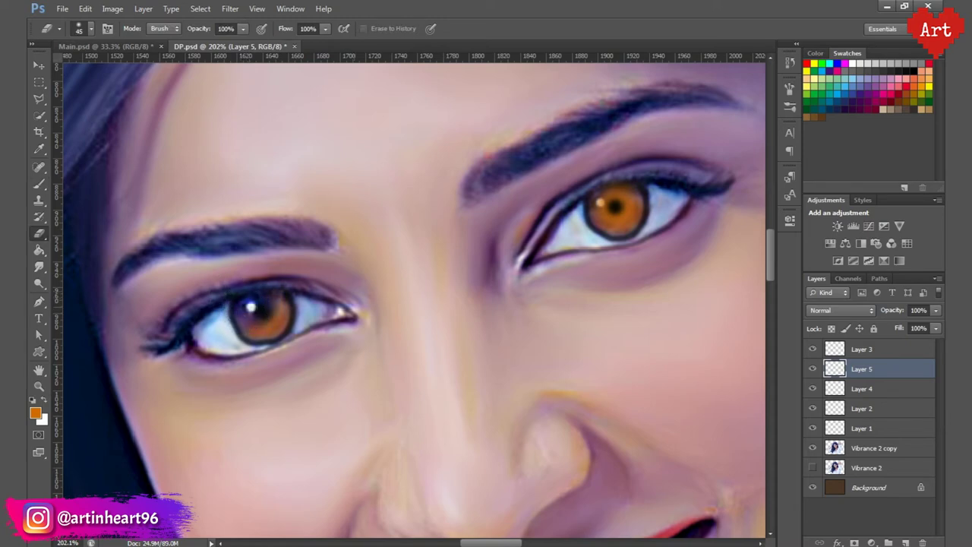
left_click_drag(614, 206, 604, 199)
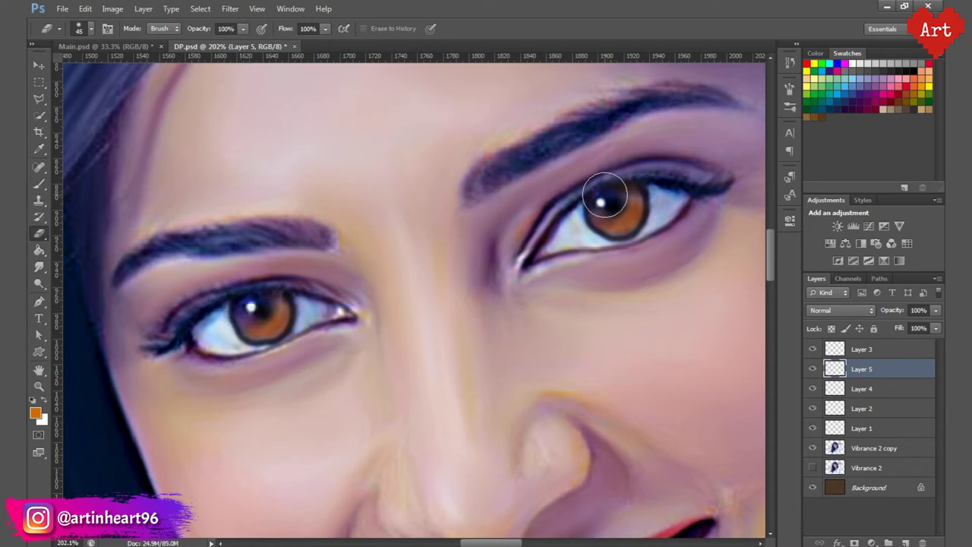
scroll(605, 197, "down", 3)
scroll(594, 280, "down", 3)
Step: Try several blend modes on Layer 5 and settle on Lighter Color
left_click(842, 310)
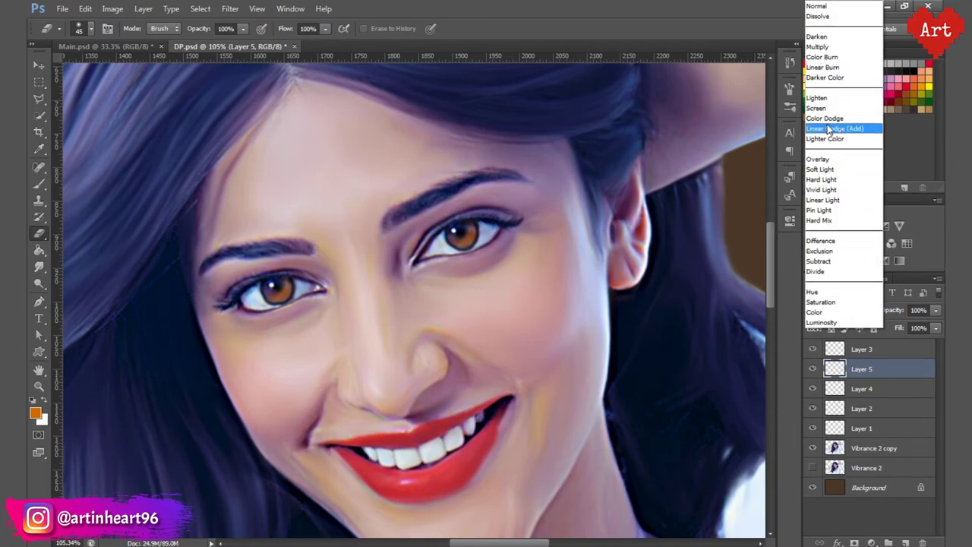
left_click(843, 128)
key("Down")
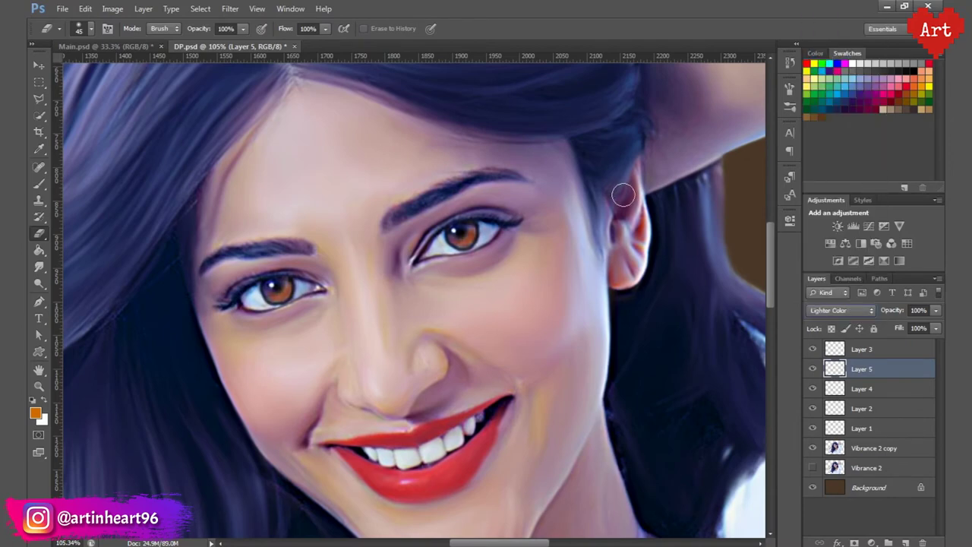
key("Down")
key("Down")
key("Up")
key("Down")
key("Down")
key("Down")
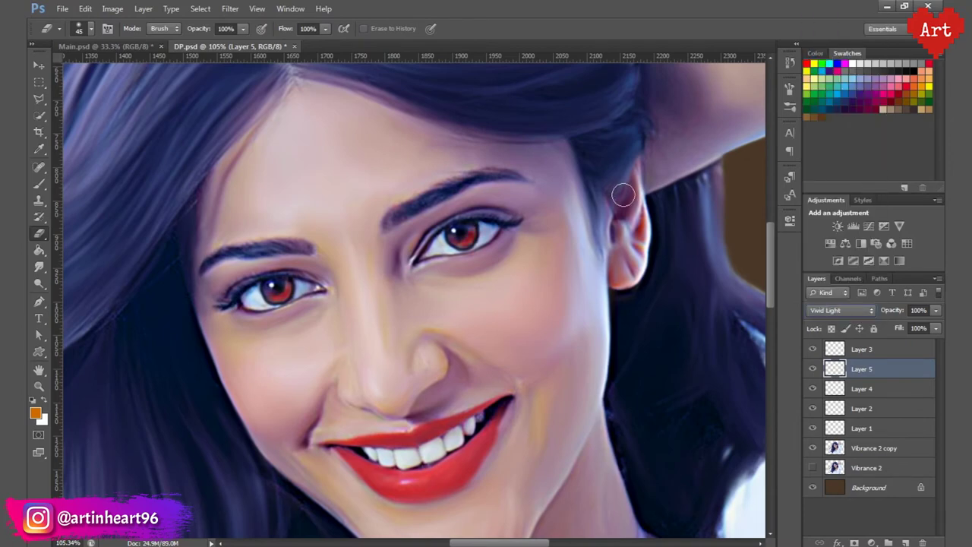
key("Up")
key("Up")
key("Up")
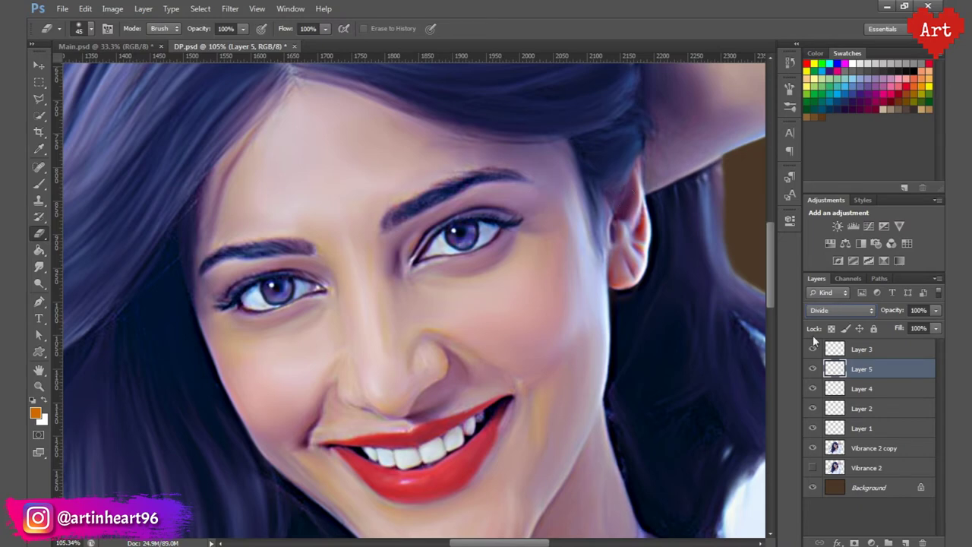
key("Up")
key("Up")
key("Up")
left_click(847, 314)
left_click(825, 139)
Step: Lower Layer 5 opacity to about 60% and reframe the view on the nose and mouth
left_click_drag(448, 246, 498, 286)
left_click_drag(890, 310, 877, 313)
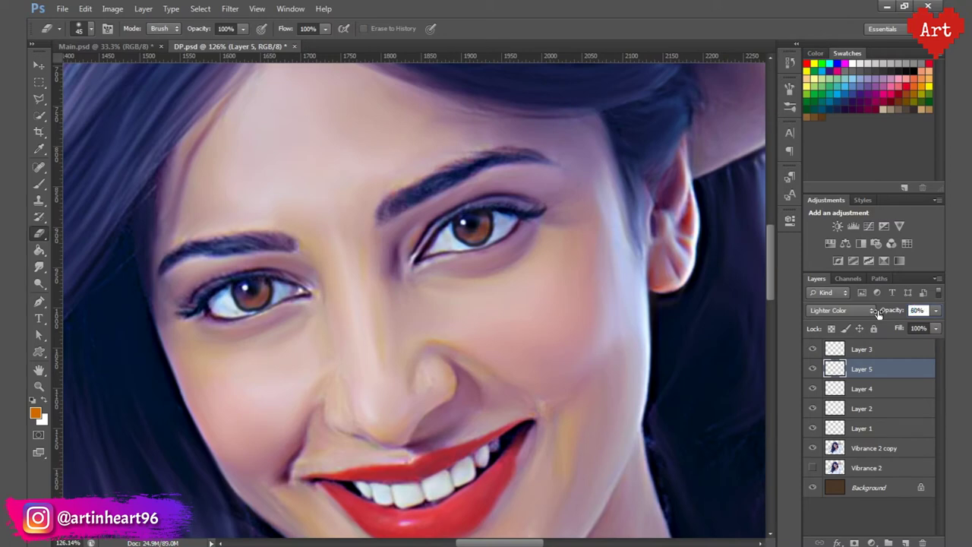
left_click_drag(547, 256, 450, 394)
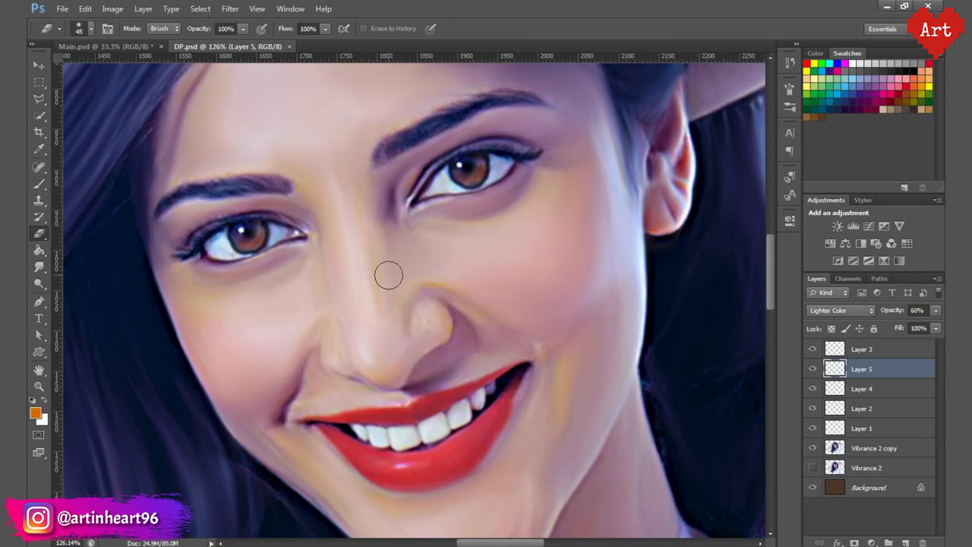
key("alt+bracketright")
Step: Add a new top layer and set the foreground to a warm mid brown sampled from the face
key("ctrl+shift+alt+n")
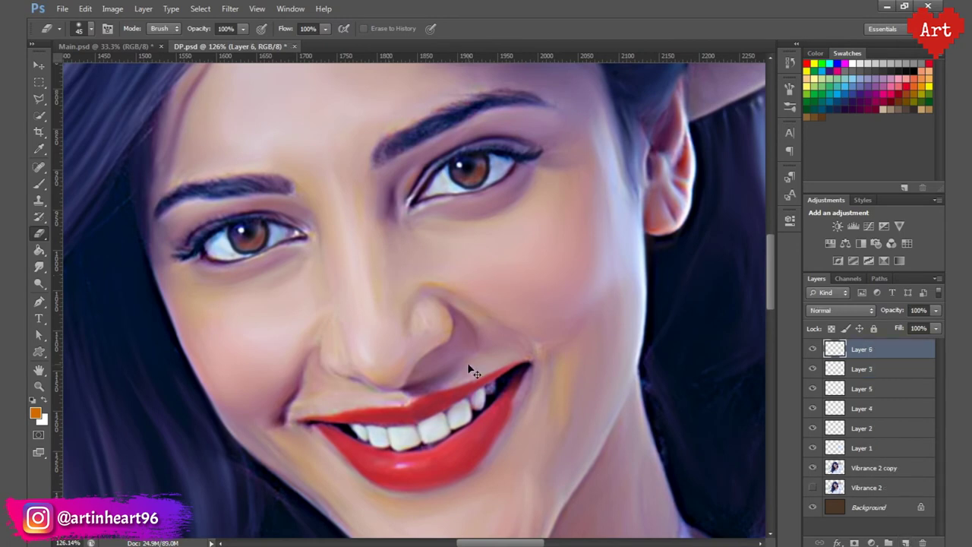
left_click(35, 412)
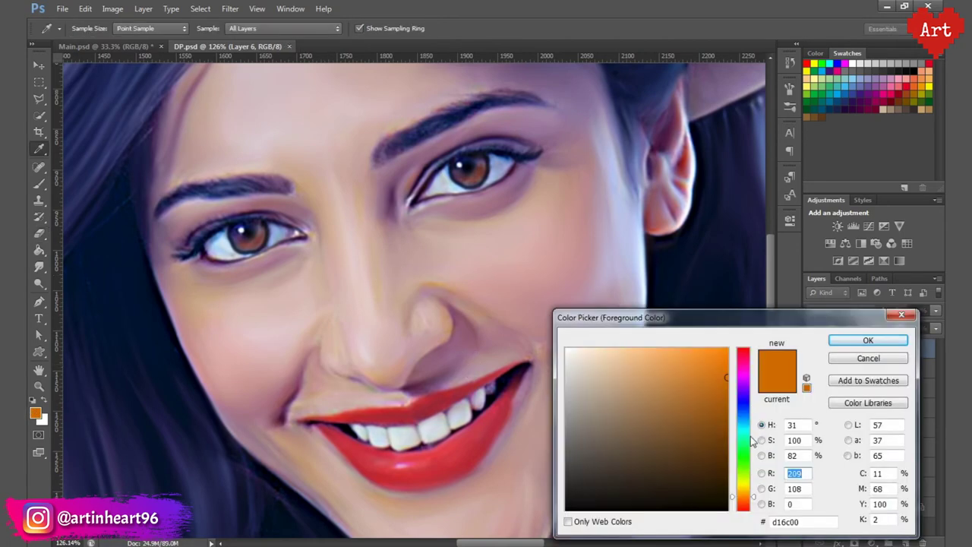
left_click(655, 439)
left_click_drag(656, 439, 661, 432)
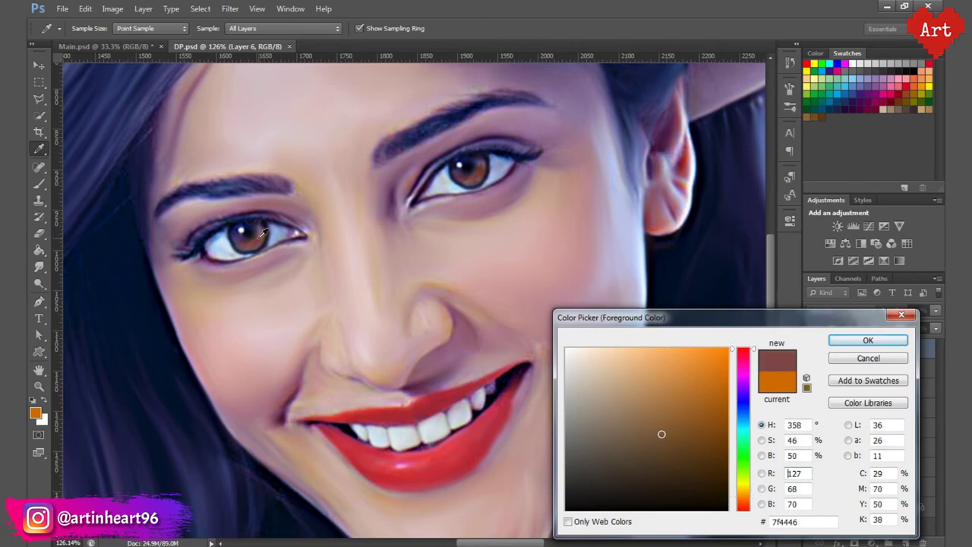
left_click(285, 213)
left_click(289, 211)
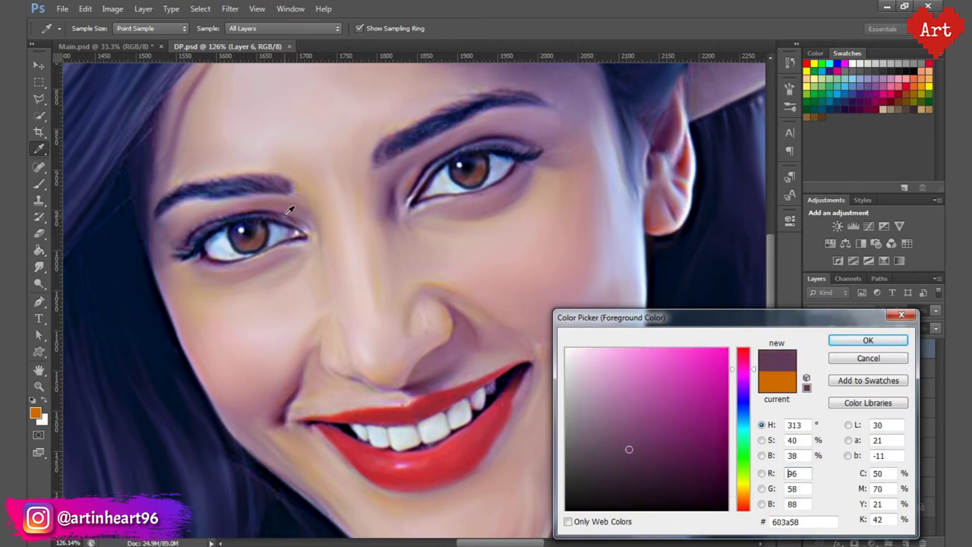
left_click(499, 204)
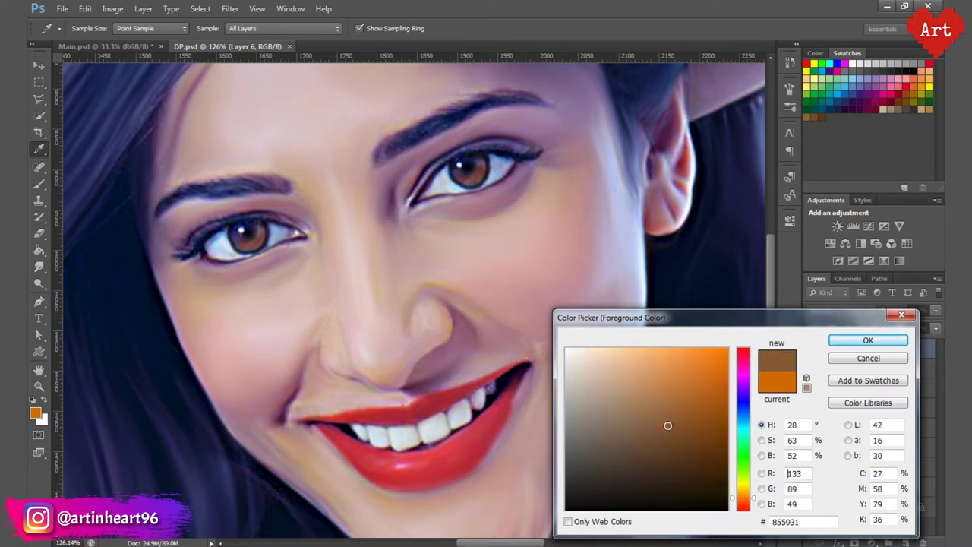
left_click_drag(667, 426, 667, 424)
key("Return")
Step: Trace a curved pen outline around the right nostril and along the nose's underside
key("e")
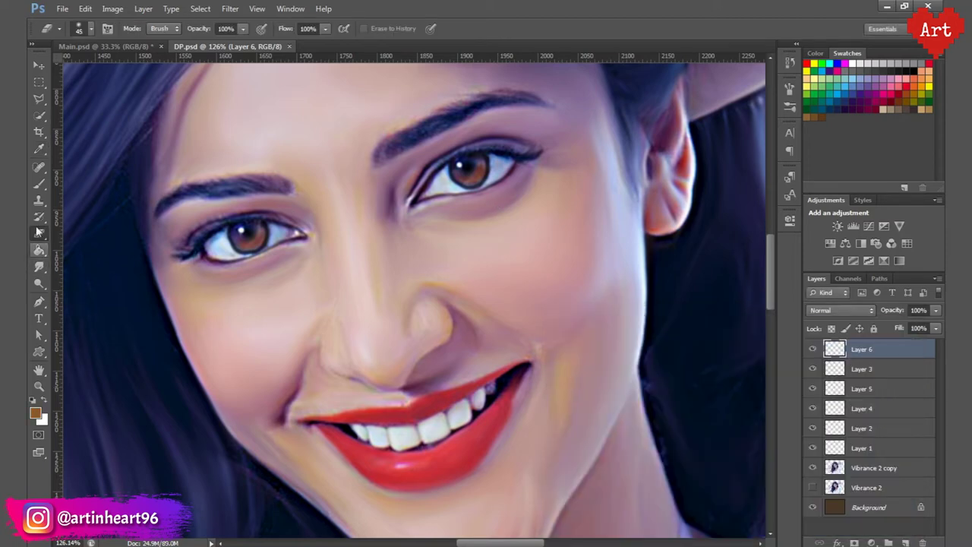
left_click(40, 301)
scroll(453, 319, "up", 2)
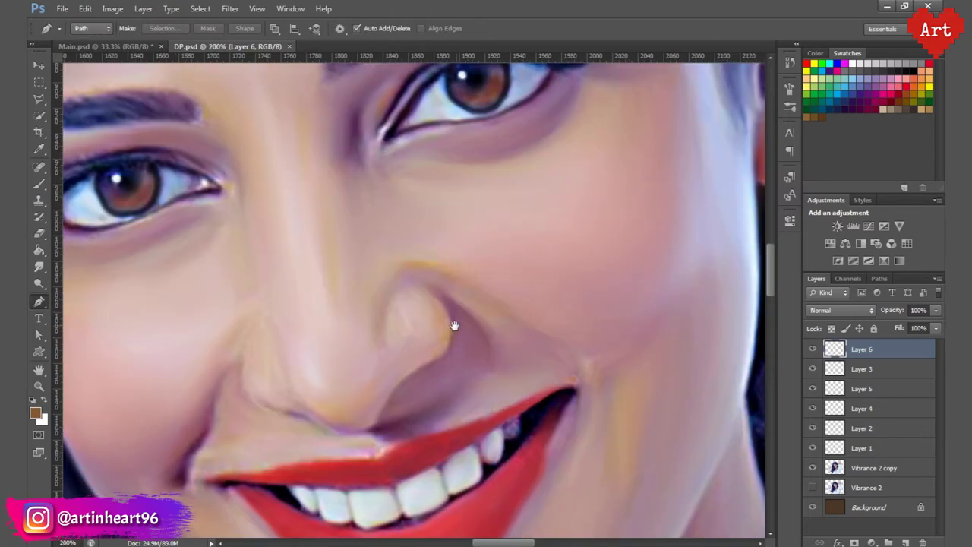
left_click(407, 258)
left_click_drag(451, 335, 432, 358)
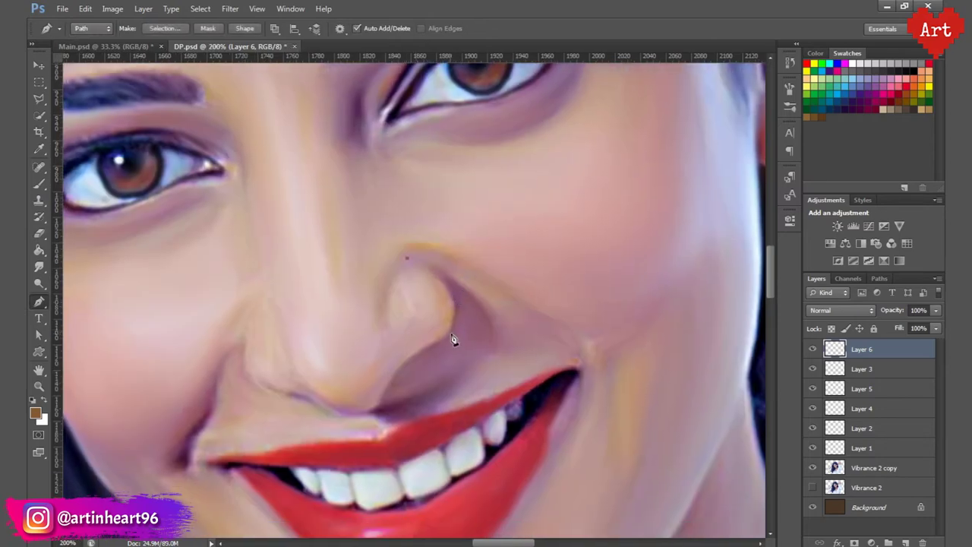
left_click_drag(421, 393, 421, 384)
left_click_drag(370, 427, 370, 425)
scroll(355, 425, "up", 1)
left_click_drag(298, 389, 267, 377)
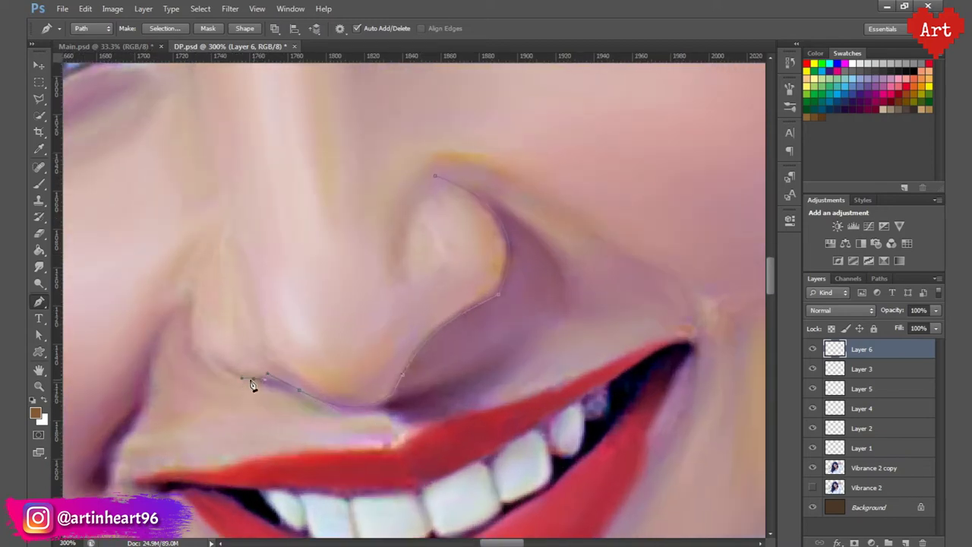
left_click_drag(253, 378, 266, 377)
left_click_drag(190, 296, 179, 383)
Step: Close the outline with corners around the upper lip and turn the path into a selection
left_click(148, 218)
left_click(131, 444)
left_click(319, 447)
left_click(528, 417)
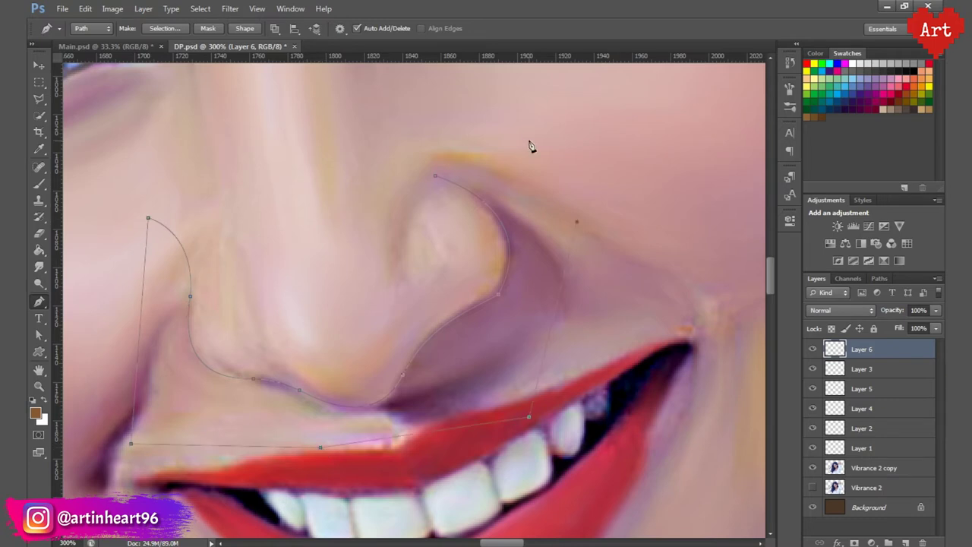
left_click(522, 128)
left_click(413, 129)
left_click(435, 179)
right_click(523, 209)
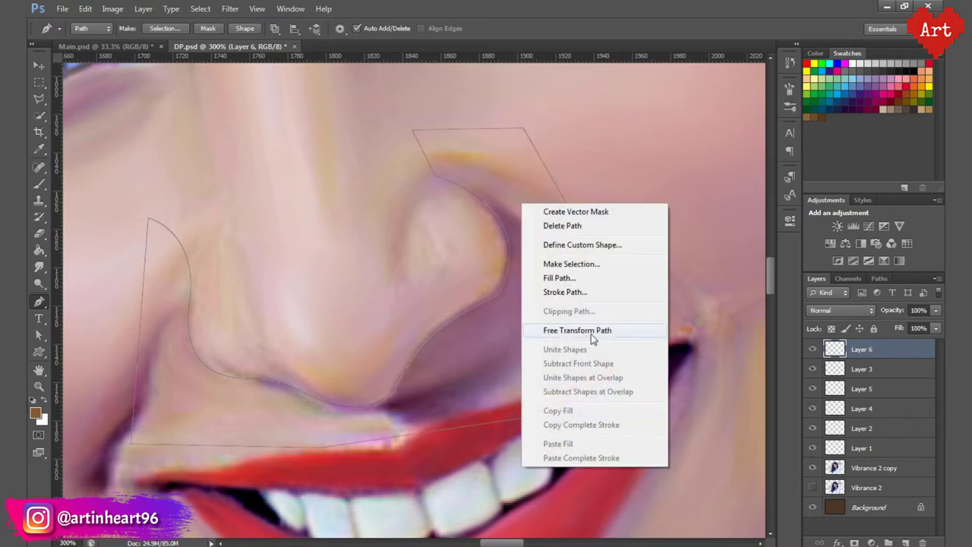
left_click(569, 264)
left_click(553, 163)
key("b")
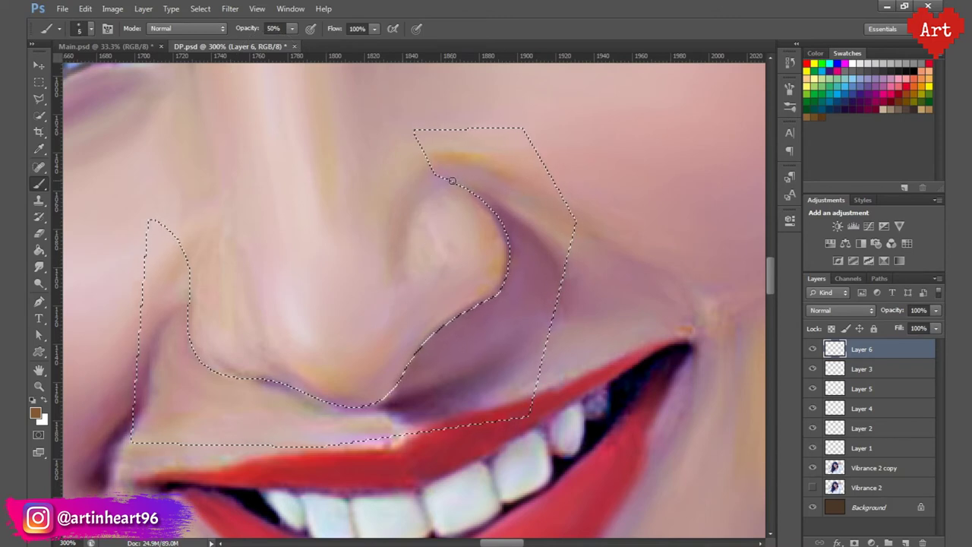
Step: Shade the nostril rim and lower nose edge with a size-4 brush at 70% opacity, then deselect
key("bracketleft")
key("bracketleft")
key("bracketleft")
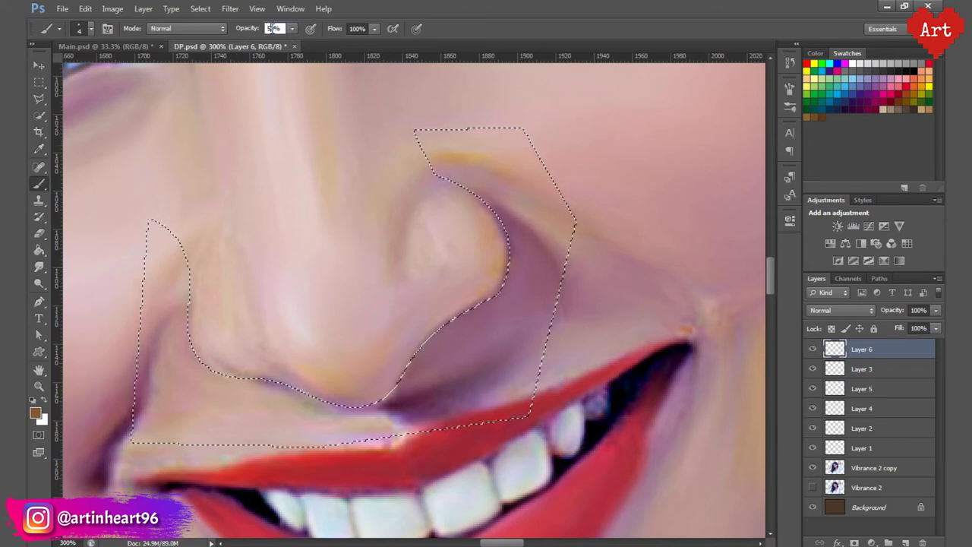
key("7")
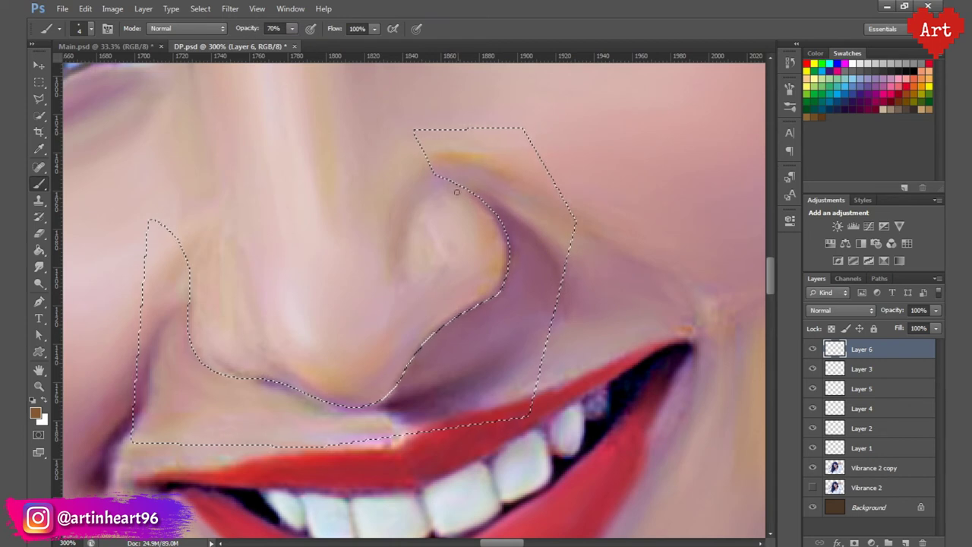
left_click_drag(436, 177, 474, 195)
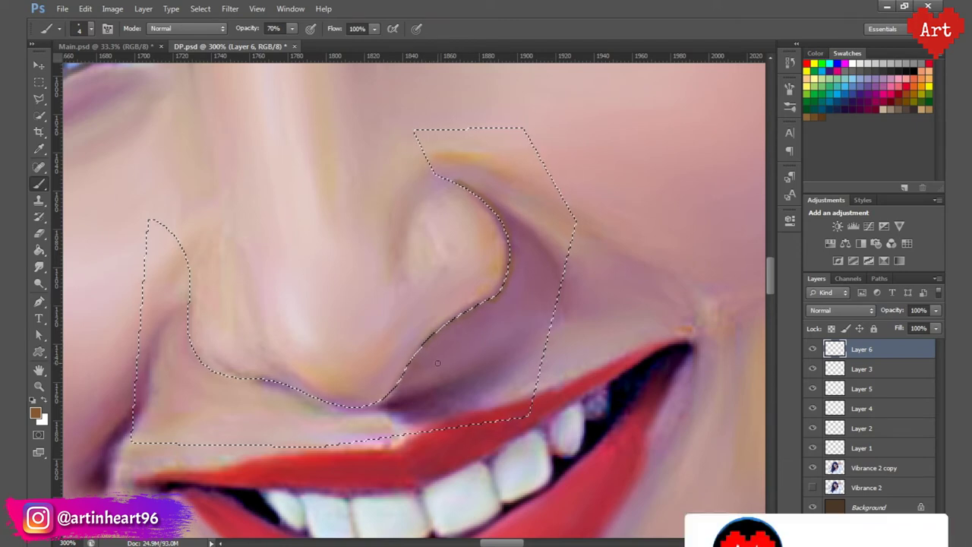
mouse_move(384, 395)
left_mouse_down()
mouse_move(348, 406)
mouse_move(217, 372)
mouse_move(174, 343)
left_mouse_up()
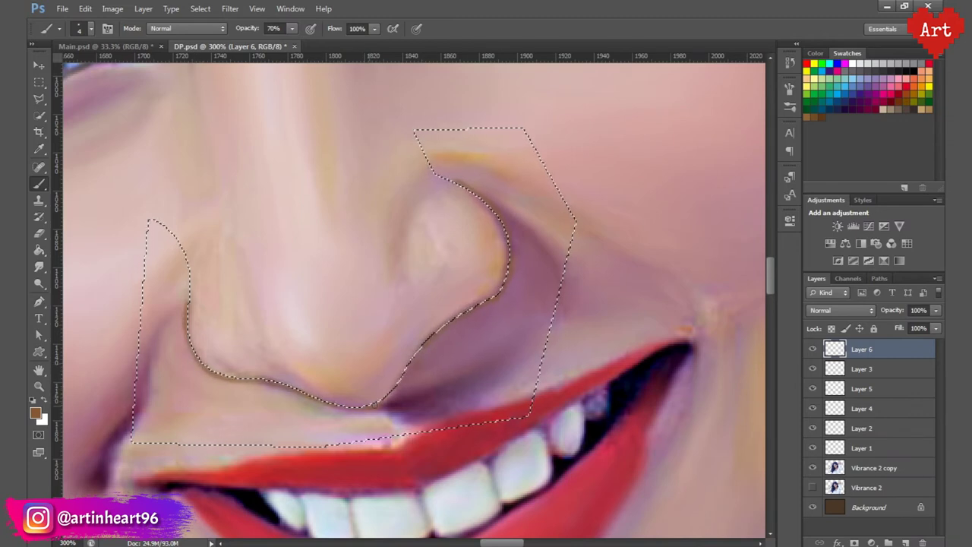
key("ctrl+d")
left_click_drag(433, 267, 338, 261)
Step: Add a Vibrance adjustment clipped to Layer 6 with Vibrance +19 and Saturation +13
left_click(339, 261)
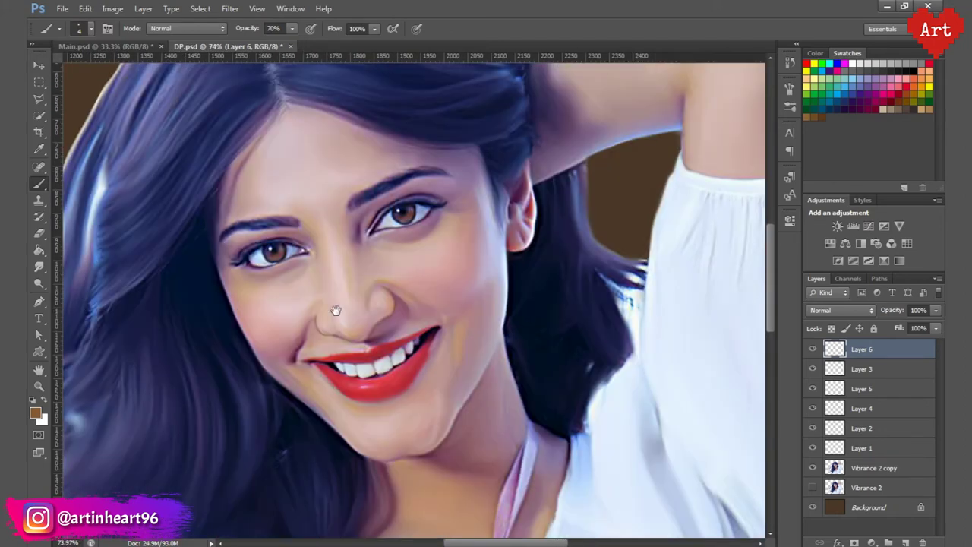
scroll(462, 321, "down", 1)
left_click(871, 542)
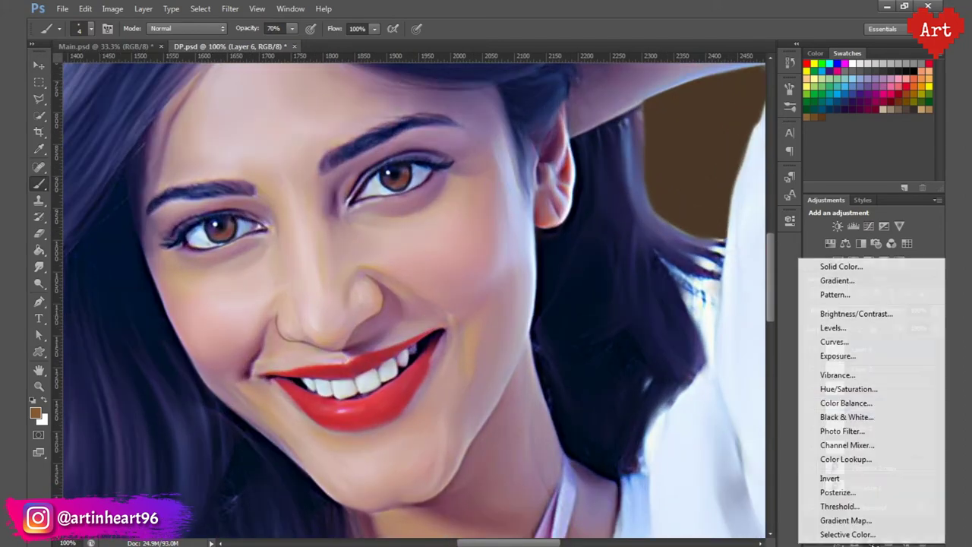
left_click(838, 375)
mouse_move(680, 261)
left_mouse_down()
mouse_move(701, 262)
mouse_move(685, 288)
mouse_move(697, 289)
left_mouse_up()
left_click(677, 426)
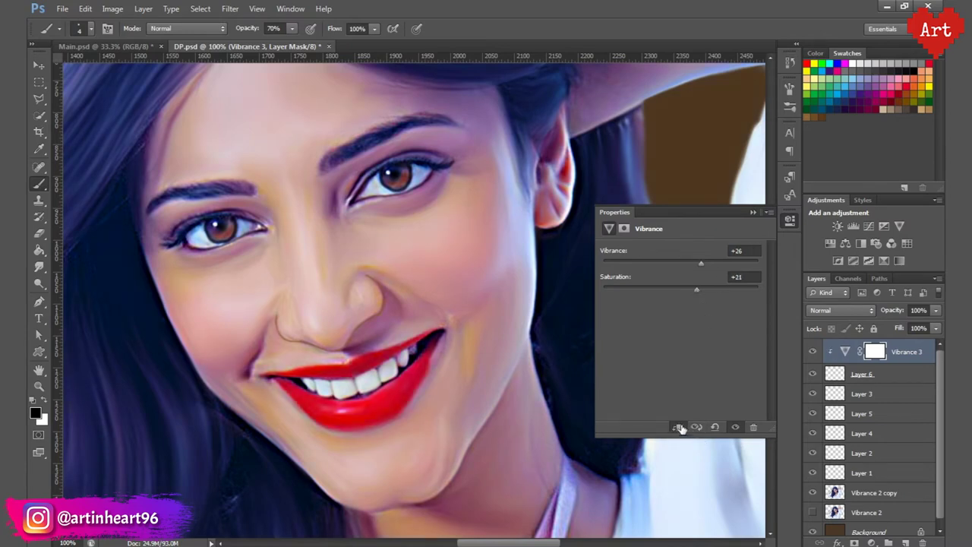
left_click_drag(695, 261, 689, 262)
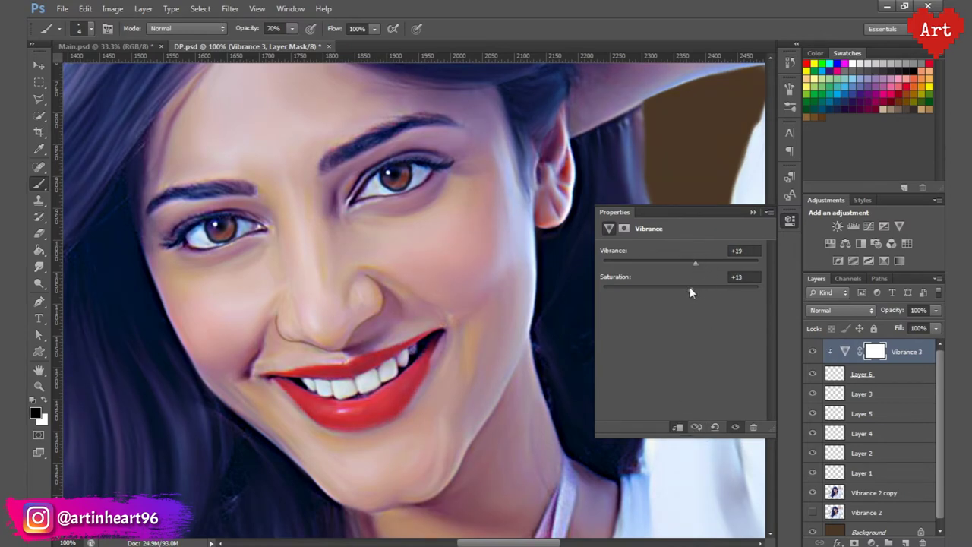
left_click(790, 220)
Step: Merge the Vibrance adjustment layer down into Layer 6
left_click(915, 382, "shift")
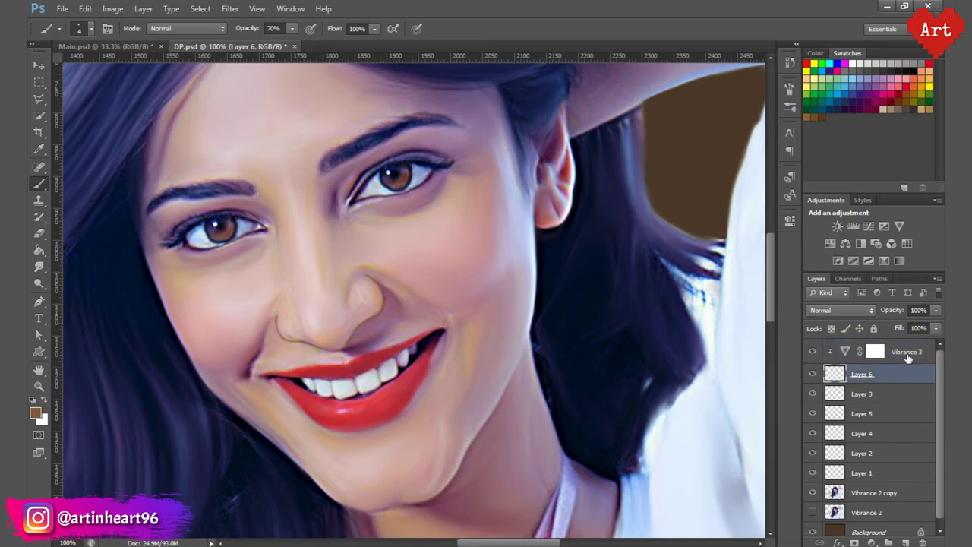
right_click(908, 381)
left_click(813, 393)
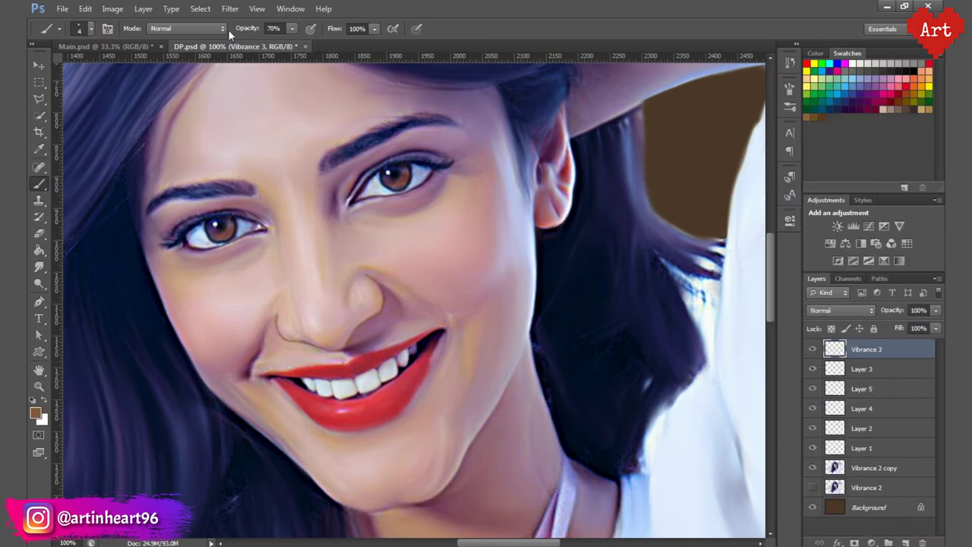
left_click(230, 8)
Step: Apply a Gaussian Blur with a 0.5-pixel radius to the nose strokes
left_click(439, 225)
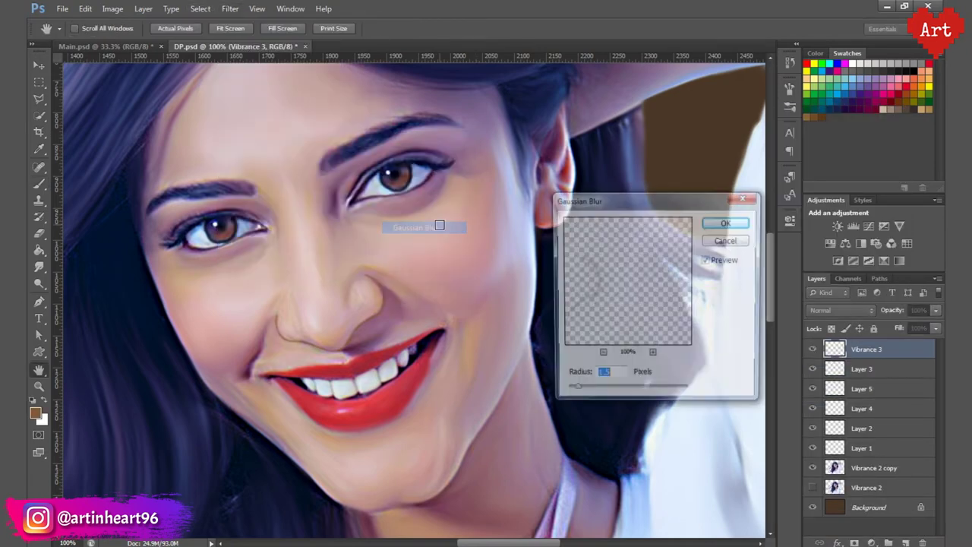
scroll(306, 322, "up", 3)
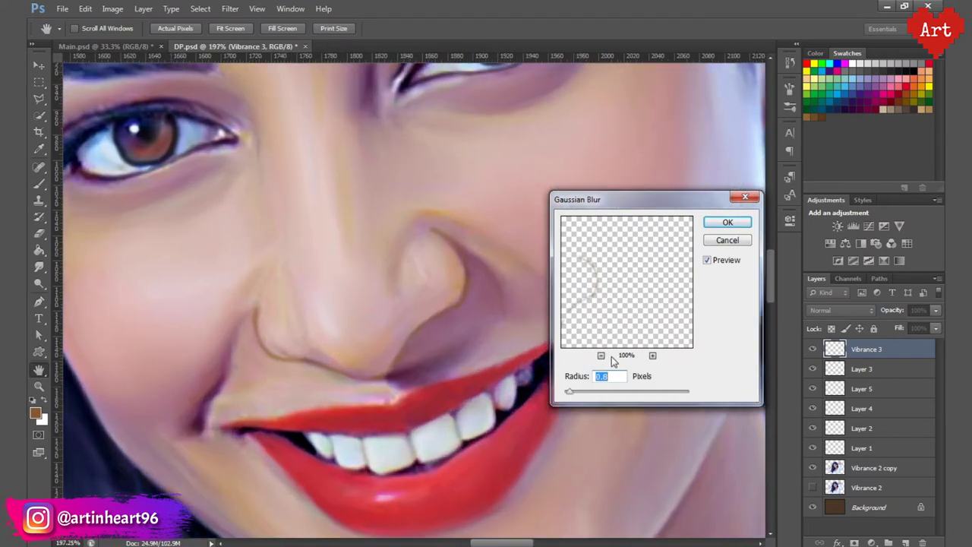
type("0.5")
left_click(727, 222)
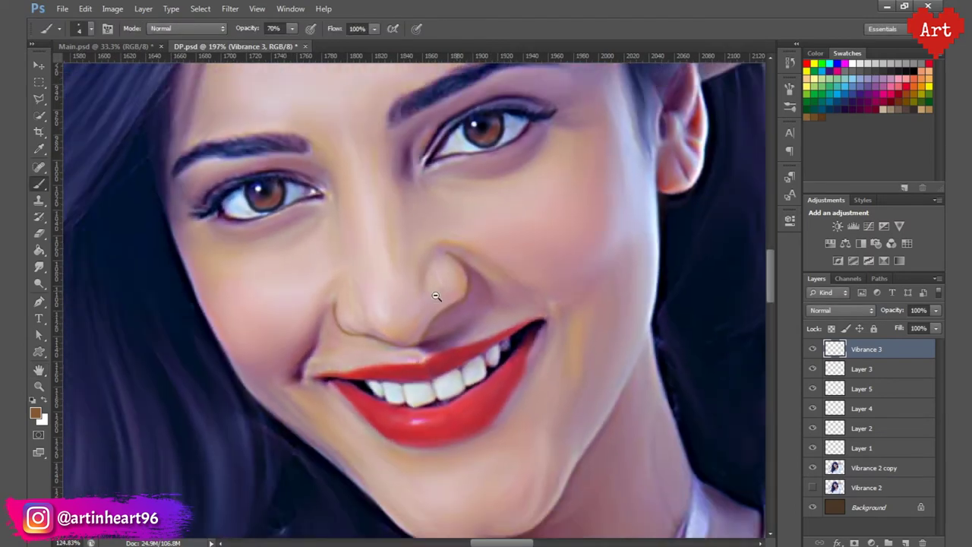
scroll(417, 302, "down", 2)
scroll(523, 346, "down", 1)
Step: Save the document with Ctrl+S
key("ctrl+s")
scroll(510, 341, "down", 1)
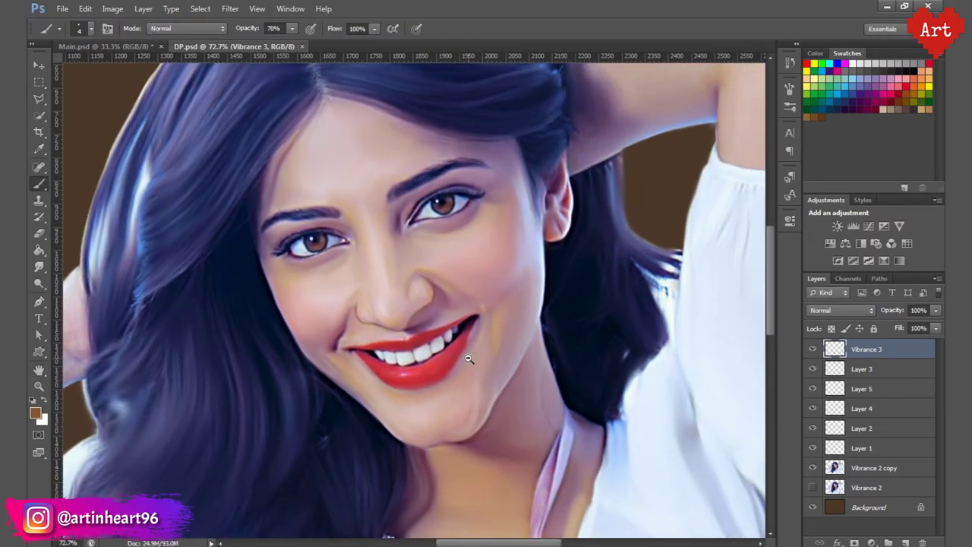
scroll(473, 362, "down", 1)
scroll(430, 345, "up", 5)
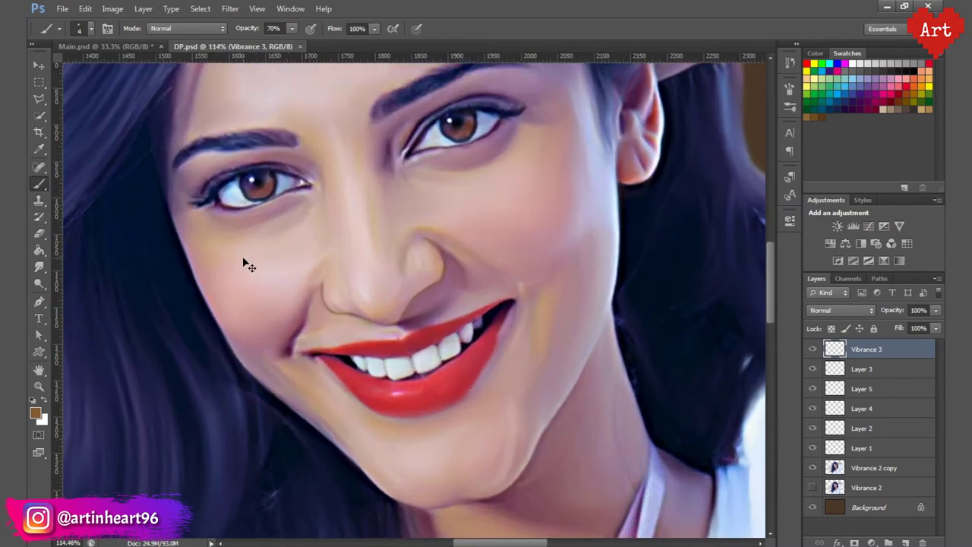
scroll(400, 274, "down", 1)
scroll(402, 289, "down", 1)
scroll(395, 258, "down", 1)
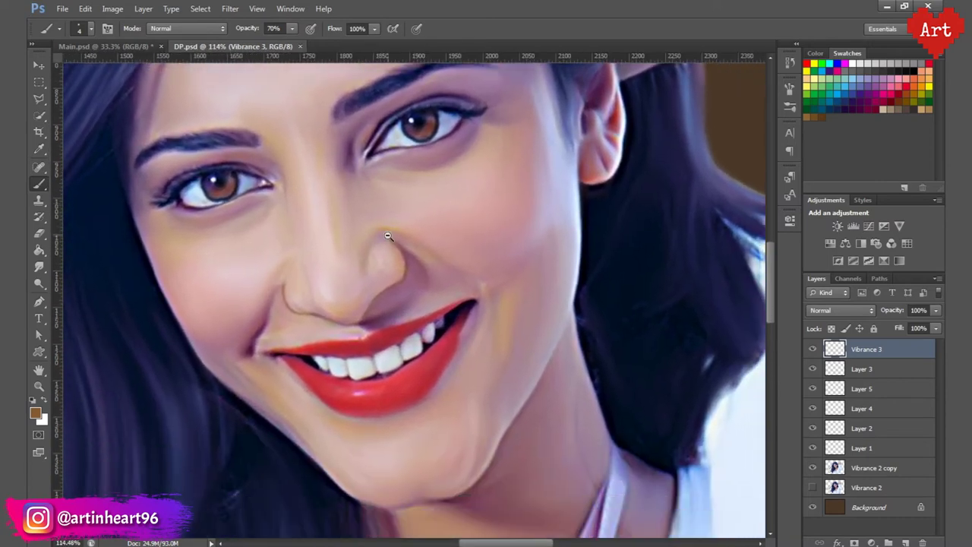
scroll(387, 236, "down", 1)
Step: Zoom in on the face, add a new empty layer, and set white as the painting colour
left_click_drag(387, 236, 403, 256)
left_click(403, 236)
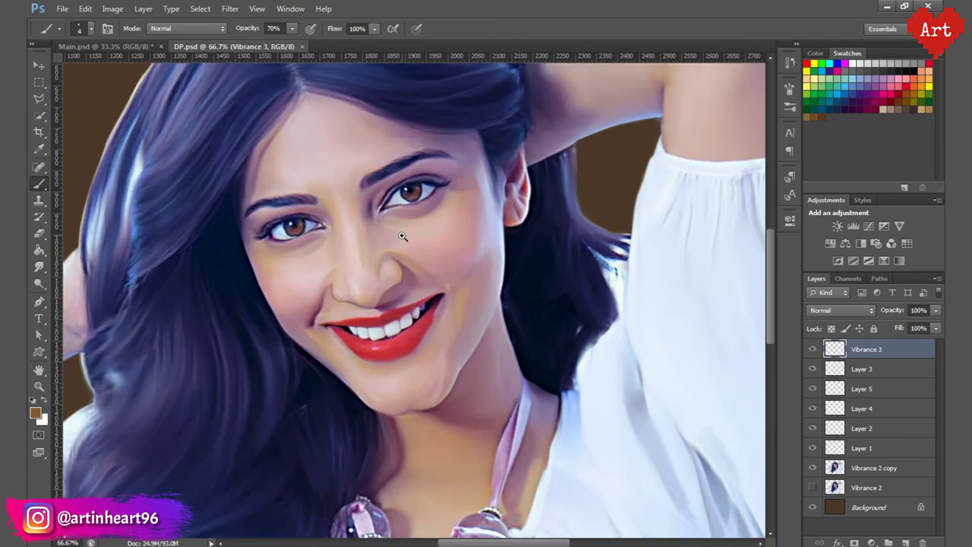
left_click(403, 237)
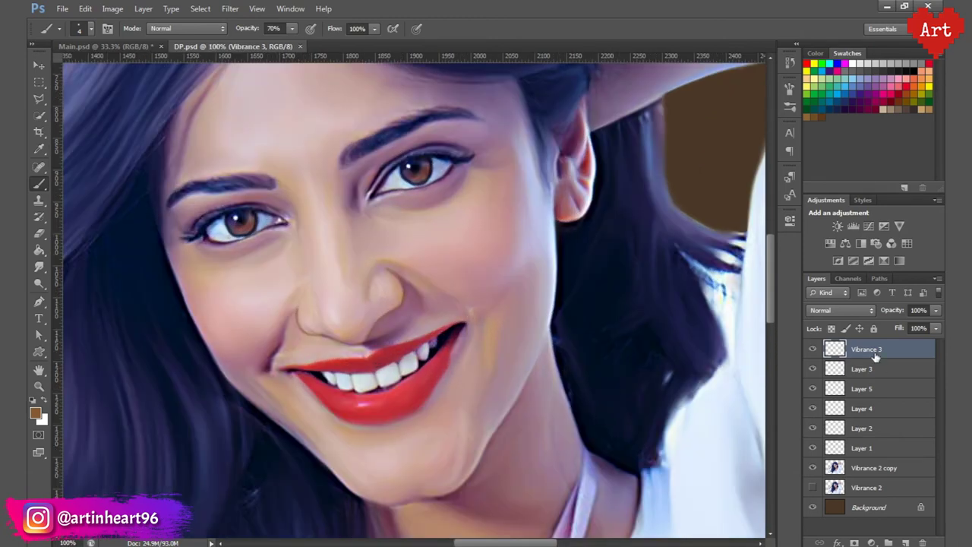
left_click(904, 542)
left_click(44, 407)
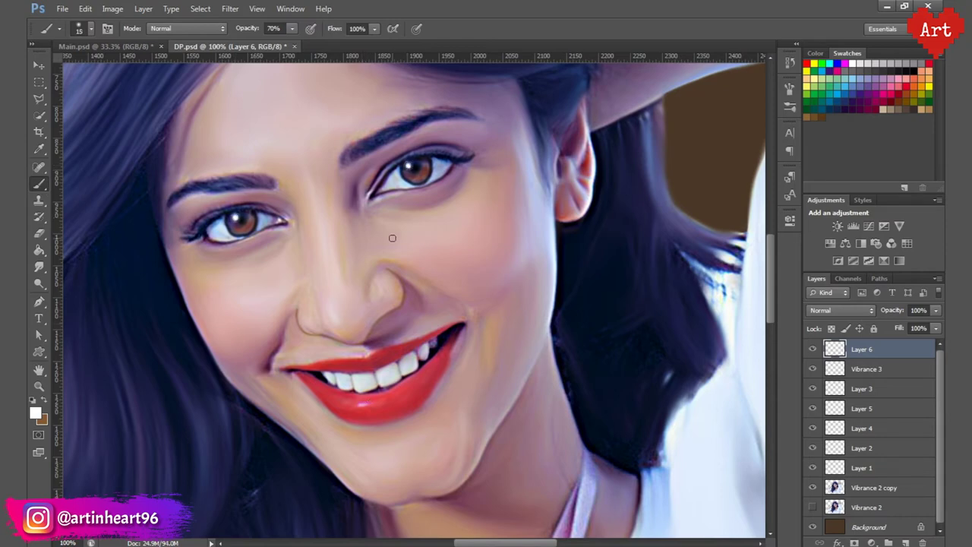
Step: Add a new layer above Layer 6, try a white lower-lip stroke, then undo it
left_click(902, 539)
key("bracketright")
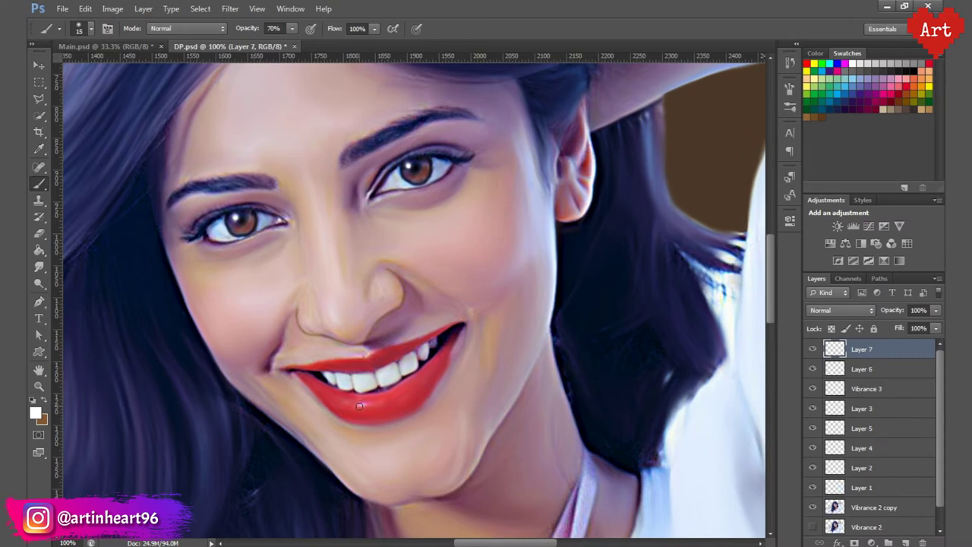
left_click_drag(359, 404, 385, 401)
key("ctrl+z")
scroll(873, 440, "down", 1)
Step: Toggle Vibrance 2 copy to compare, then paint a white lower-lip highlight at 80% opacity
left_click(812, 486)
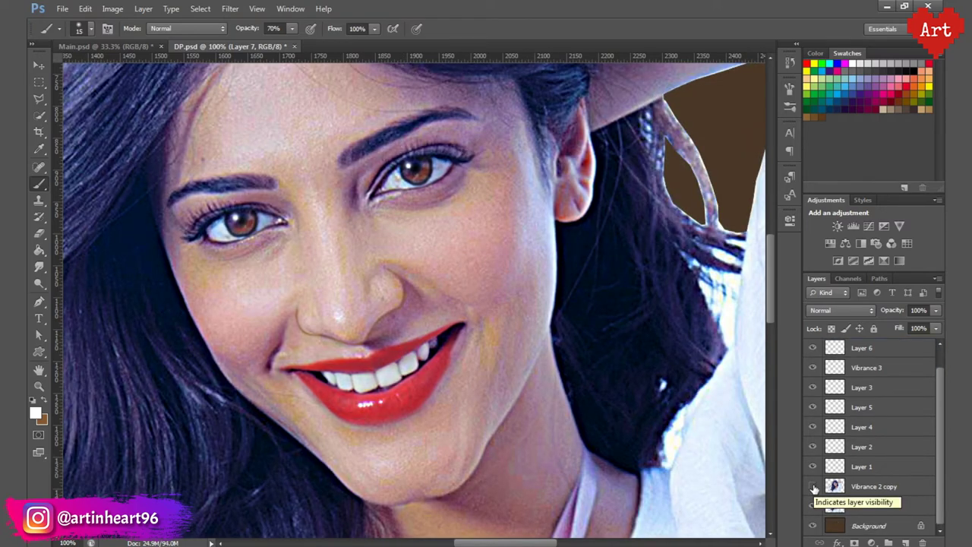
left_click(813, 487)
left_click(370, 406)
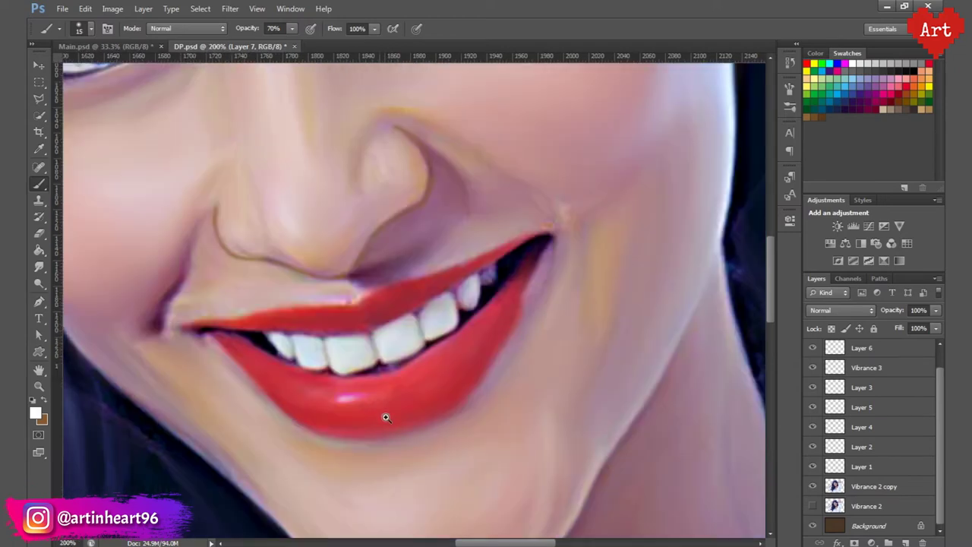
key("8")
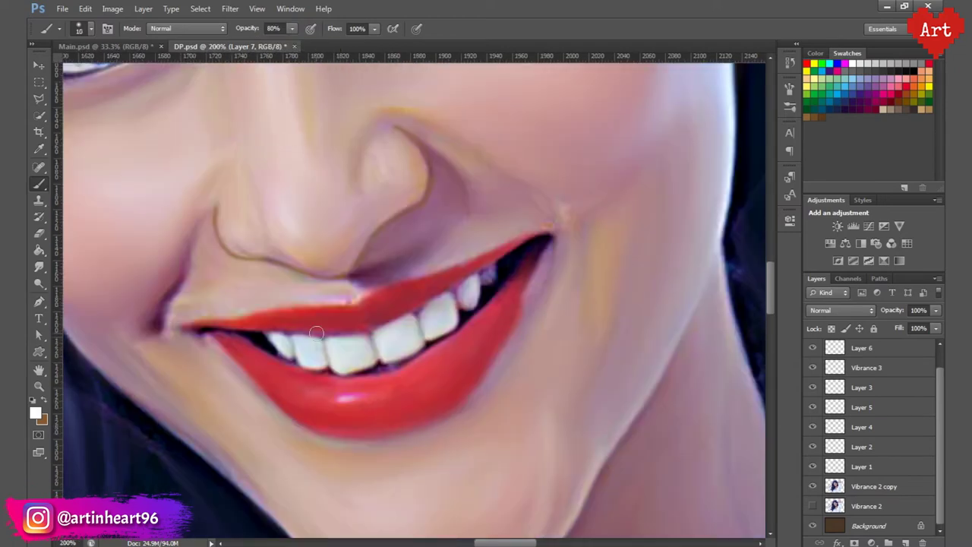
mouse_move(341, 401)
left_mouse_down()
mouse_move(373, 398)
mouse_move(311, 396)
left_mouse_up()
key("bracketright")
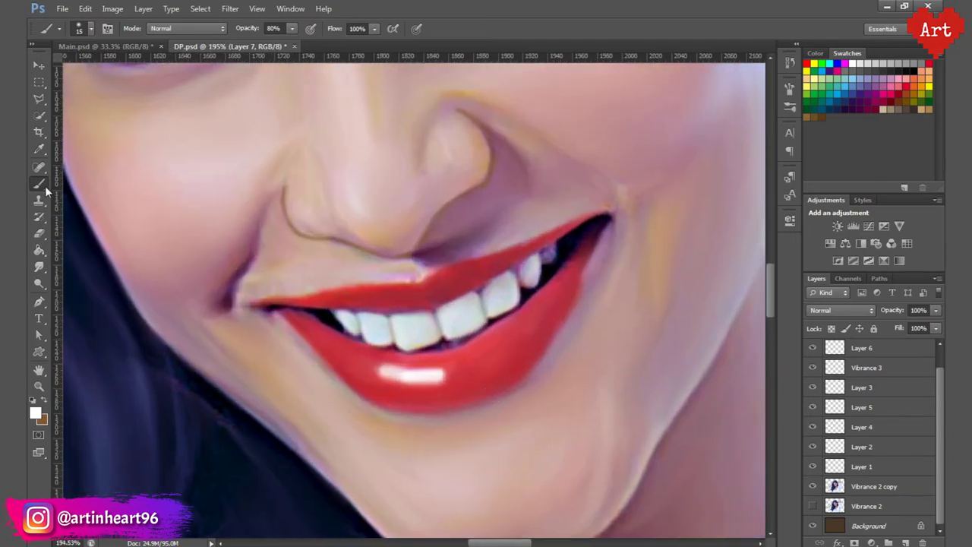
Step: Erase the left part of the lower-lip highlight with a size 25 eraser
left_click(39, 233)
scroll(873, 426, "up", 1)
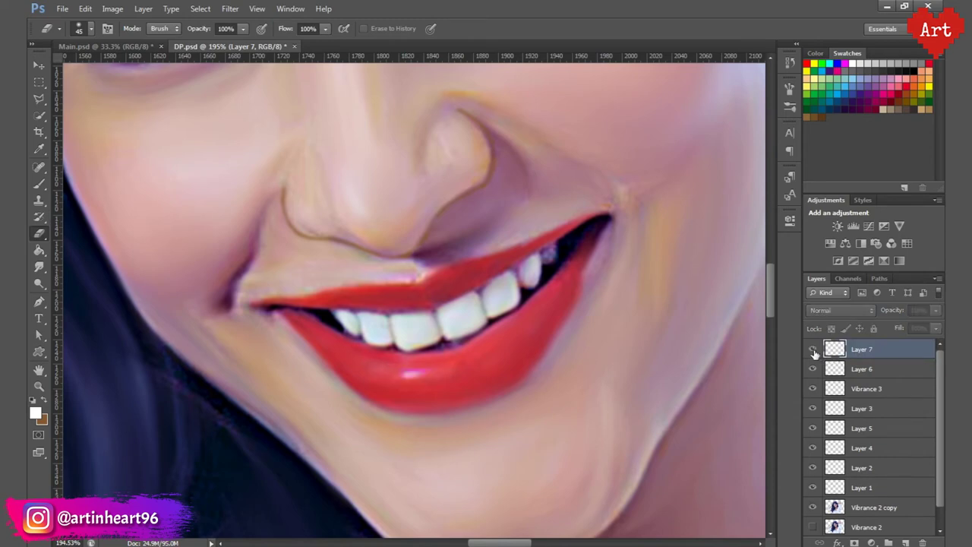
key("bracketleft")
key("bracketleft")
left_click_drag(434, 363, 372, 363)
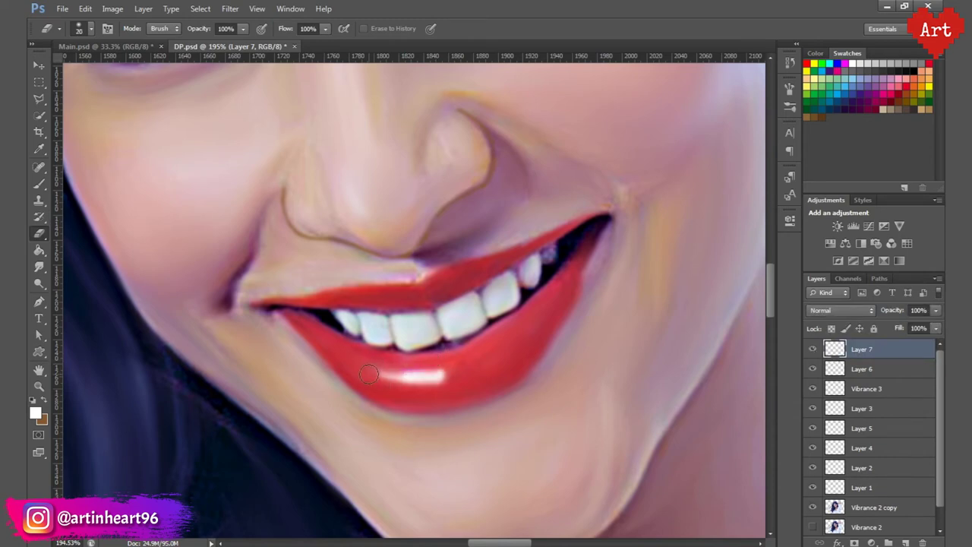
scroll(565, 311, "down", 1)
scroll(569, 321, "down", 4)
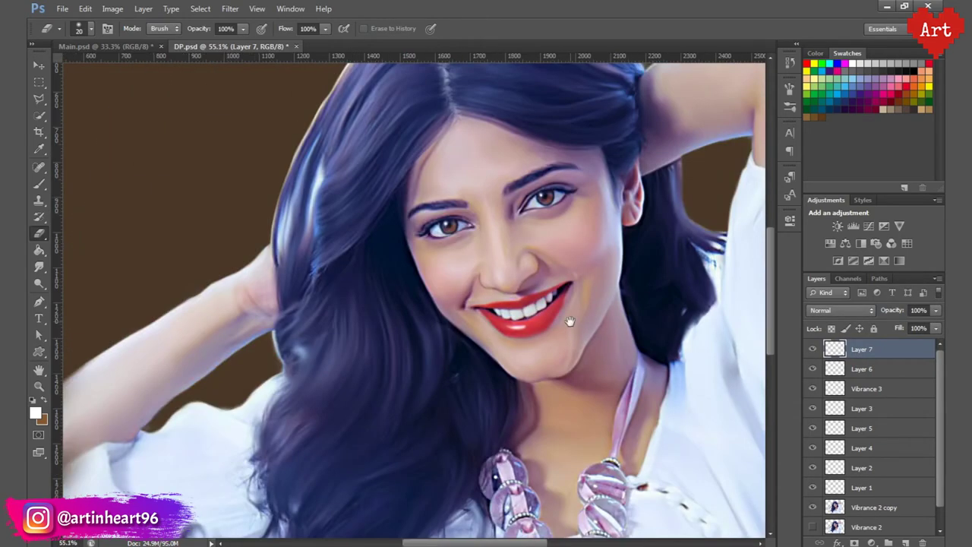
scroll(541, 311, "up", 4)
scroll(577, 319, "up", 2)
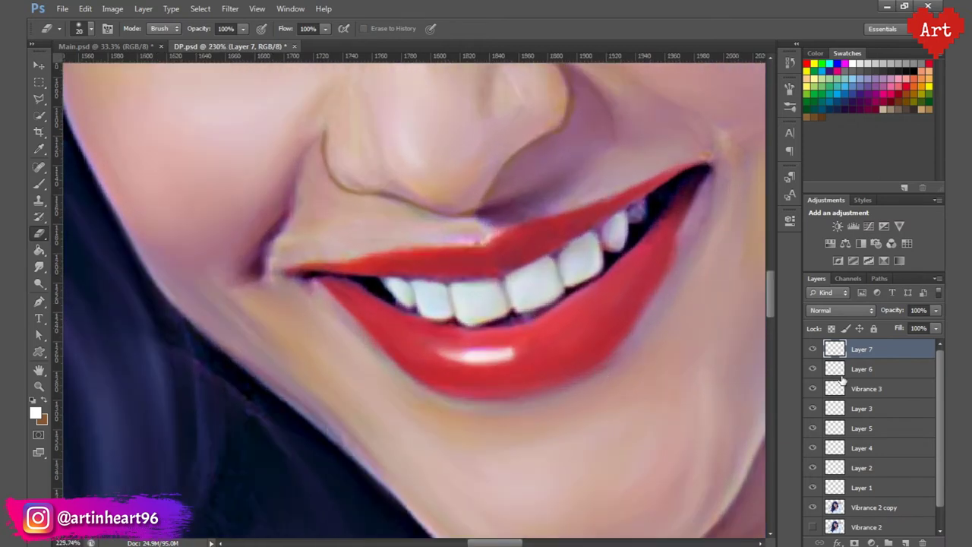
Step: Remove the light streak from the upper lip, then zoom out to view the portrait
left_click(39, 184)
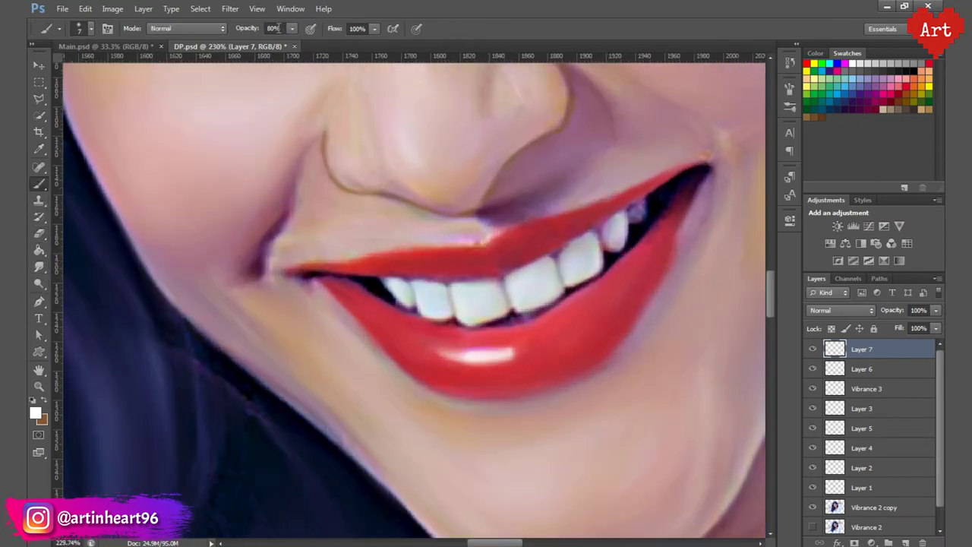
key("4")
key("ctrl+z")
key("ctrl+minus")
key("ctrl+minus")
key("ctrl+minus")
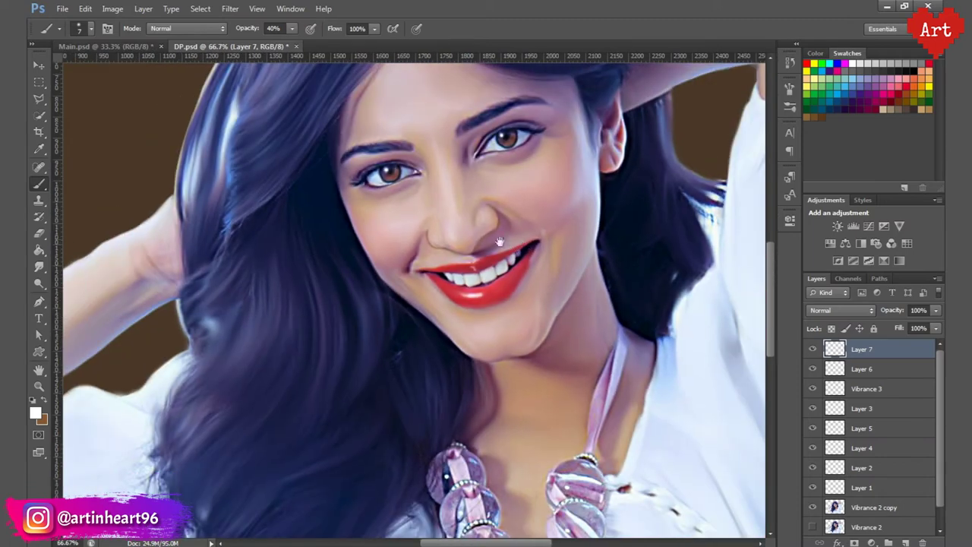
key("ctrl+plus")
key("ctrl+plus")
key("ctrl+plus")
left_click(39, 234)
left_click(465, 360)
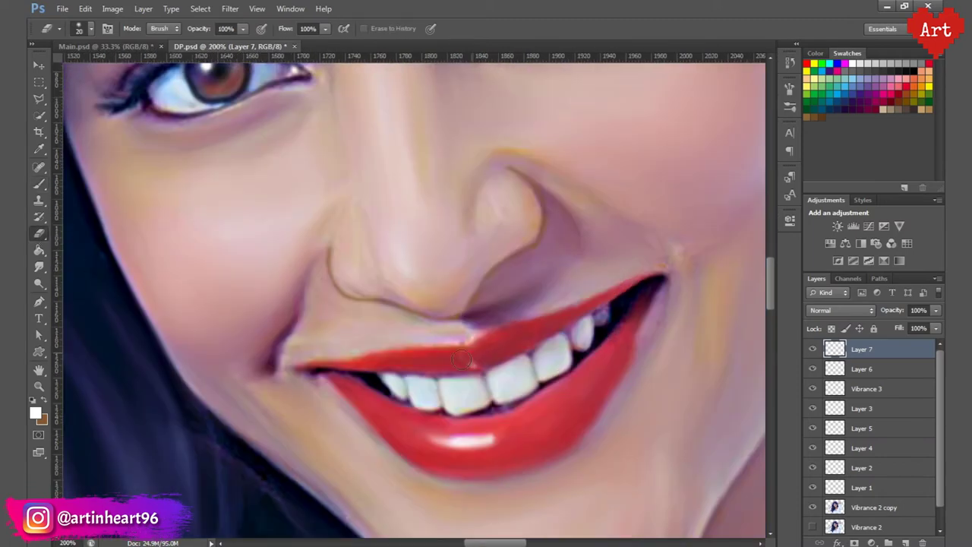
left_click(497, 309, "alt")
left_click(497, 310, "alt")
left_click(497, 309, "alt")
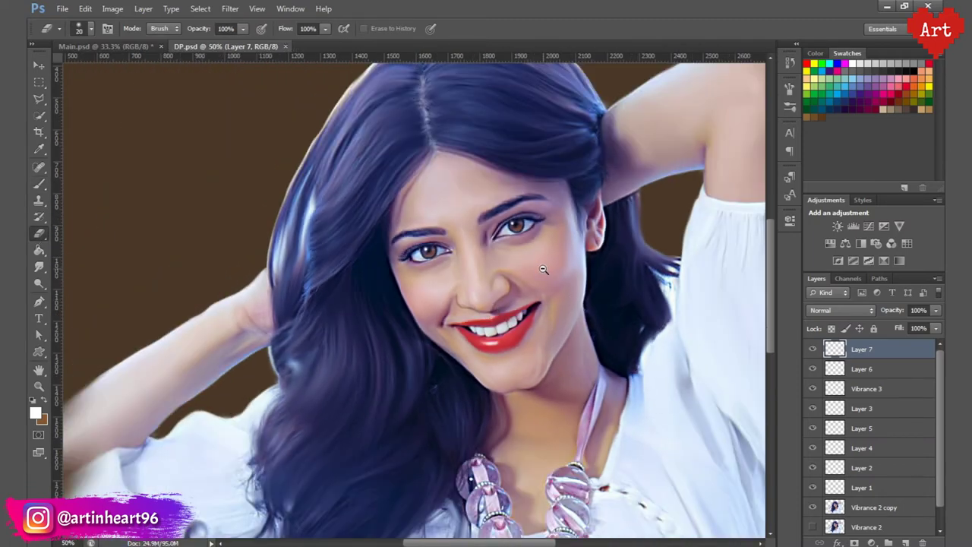
scroll(515, 312, "up", 1)
scroll(516, 311, "up", 1)
Step: On a new top layer, dab a white highlight on the nose tip at 60% opacity
left_click(905, 542)
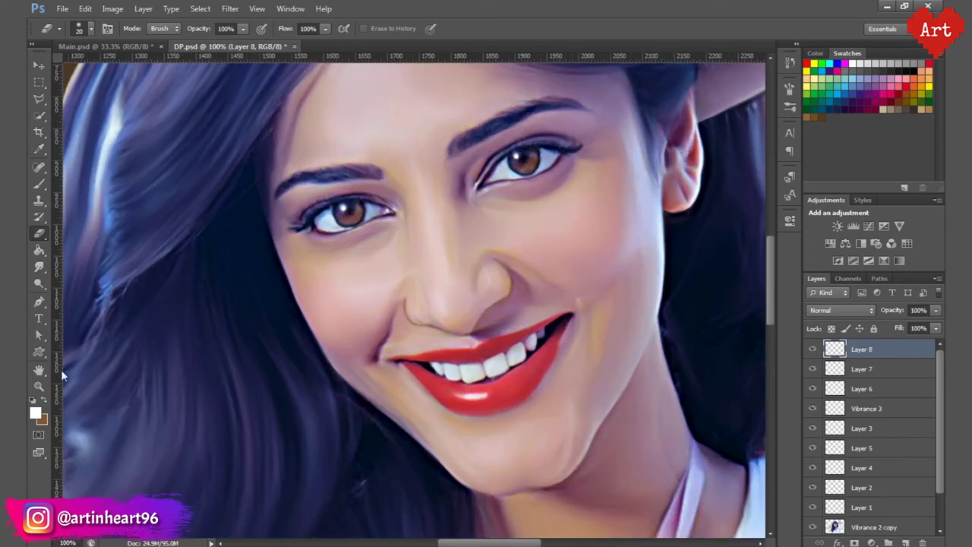
left_click(39, 185)
left_click(39, 185)
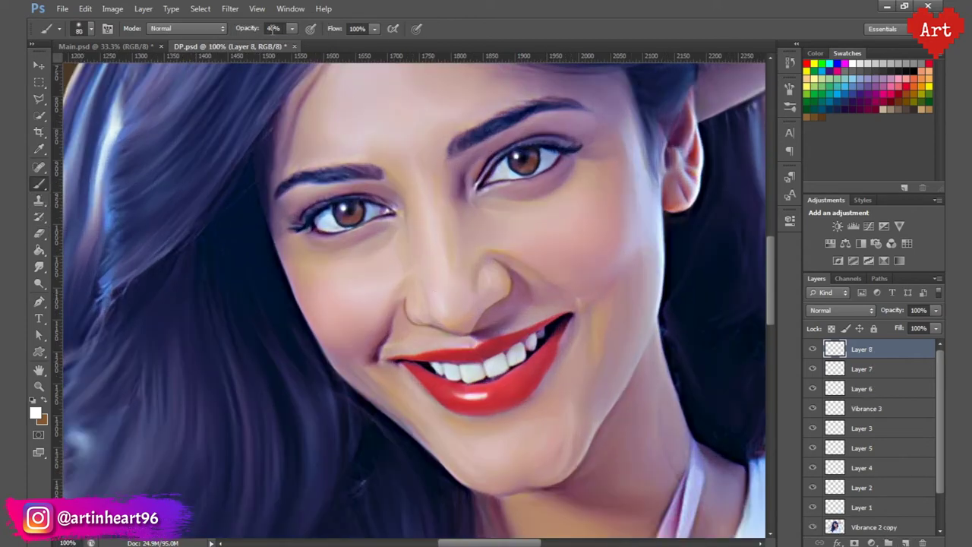
key("6")
key("bracketleft")
key("bracketleft")
key("bracketleft")
left_click(450, 308)
key("bracketright")
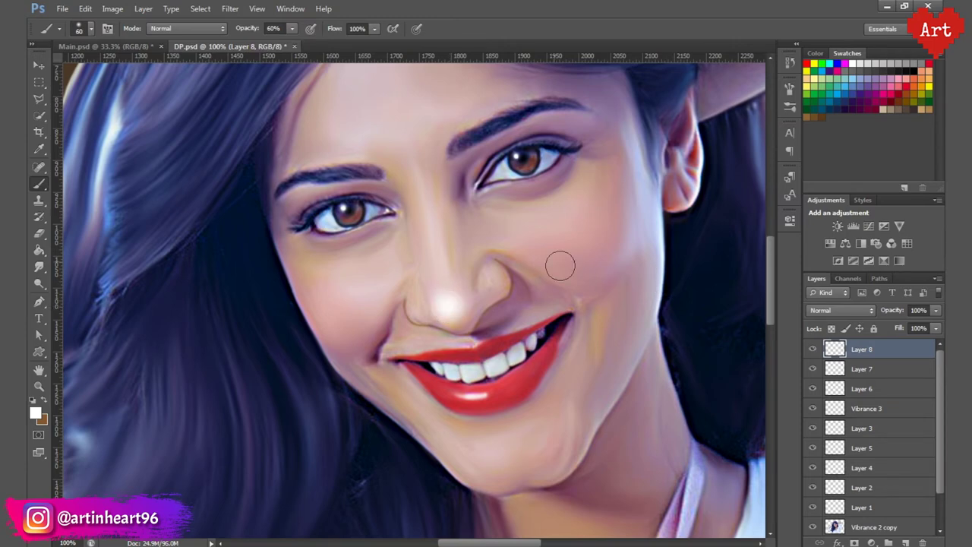
scroll(560, 265, "up", 1)
key("bracketleft")
key("bracketleft")
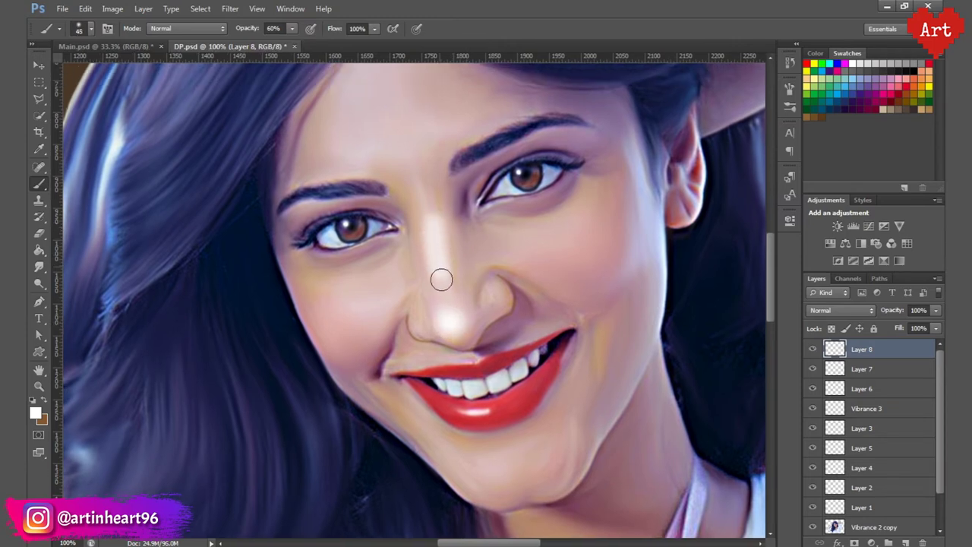
key("ctrl+z")
key("bracketleft")
key("bracketleft")
key("bracketleft")
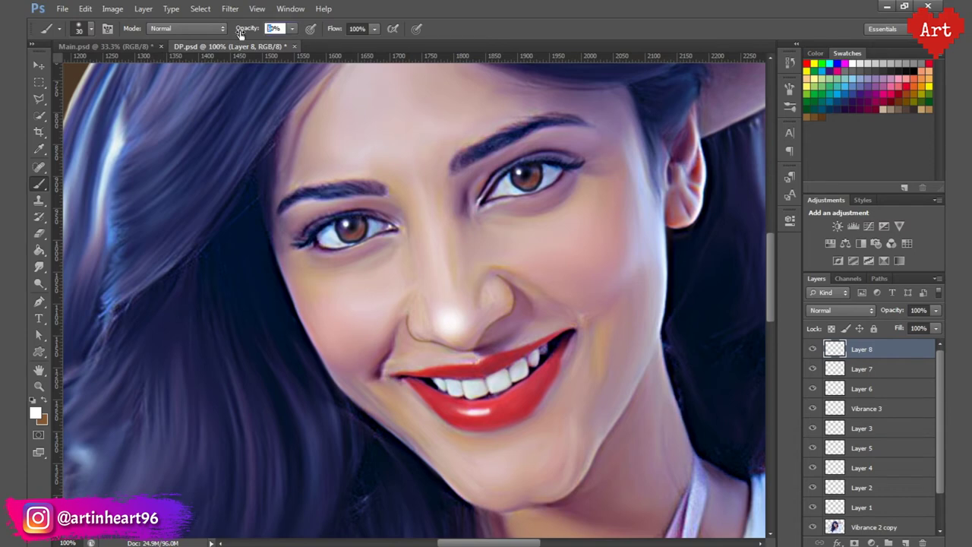
Step: Paint a 40% white highlight down the nose bridge and partly erase it
left_click_drag(240, 34, 275, 29)
left_click_drag(430, 226, 448, 307)
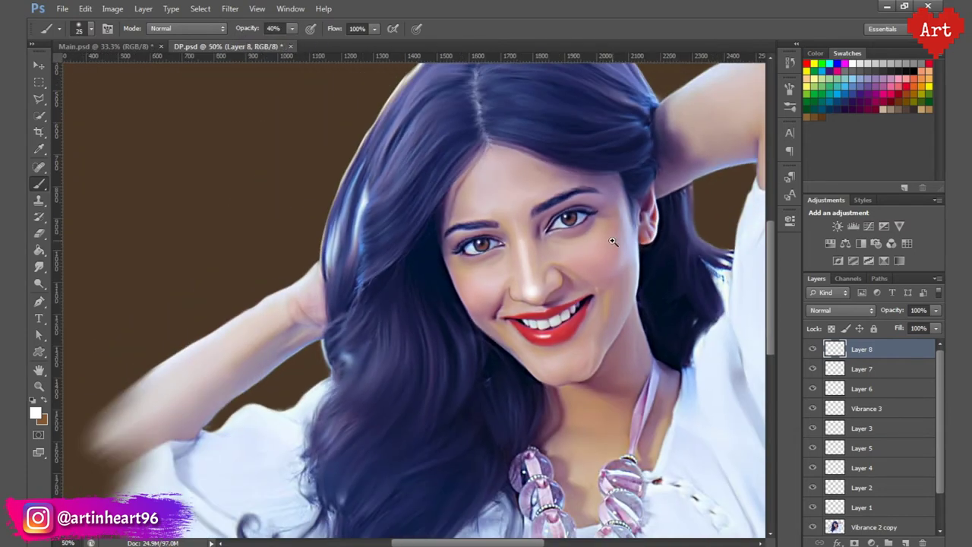
key("e")
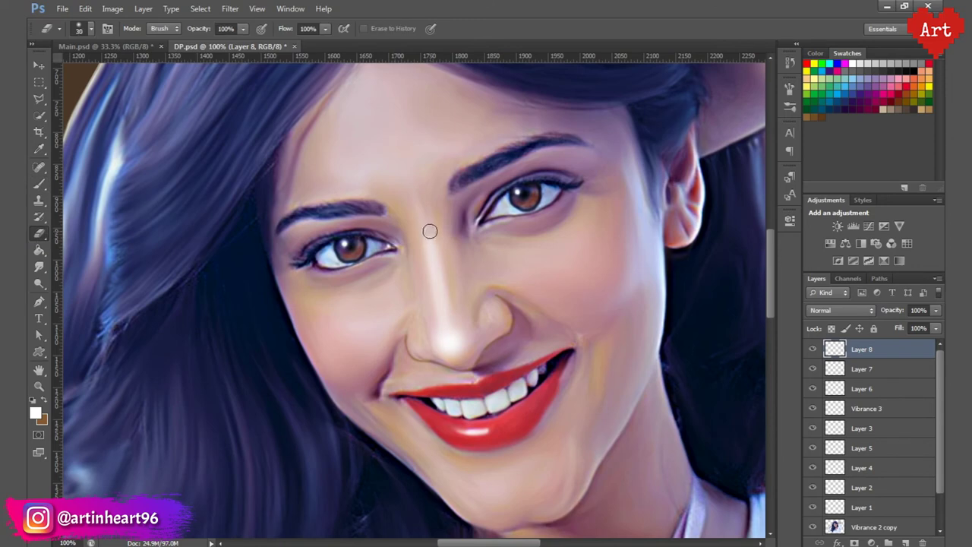
left_click_drag(429, 231, 445, 279)
left_click_drag(593, 250, 561, 258)
Step: Try a light size 50 stroke down the right cheek edge, then undo it
key("b")
key("bracketright")
key("bracketright")
key("bracketright")
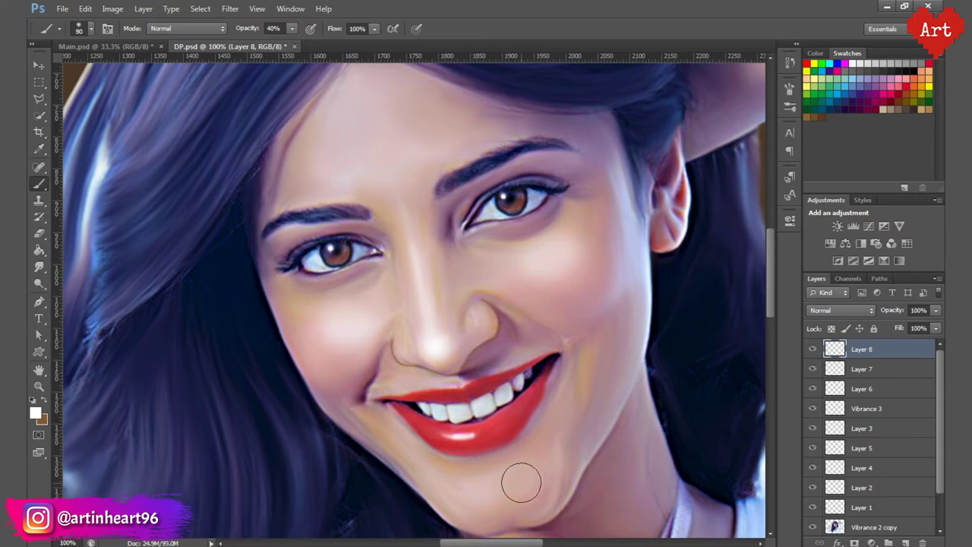
scroll(680, 271, "down", 1)
scroll(680, 272, "down", 1)
scroll(545, 284, "up", 1)
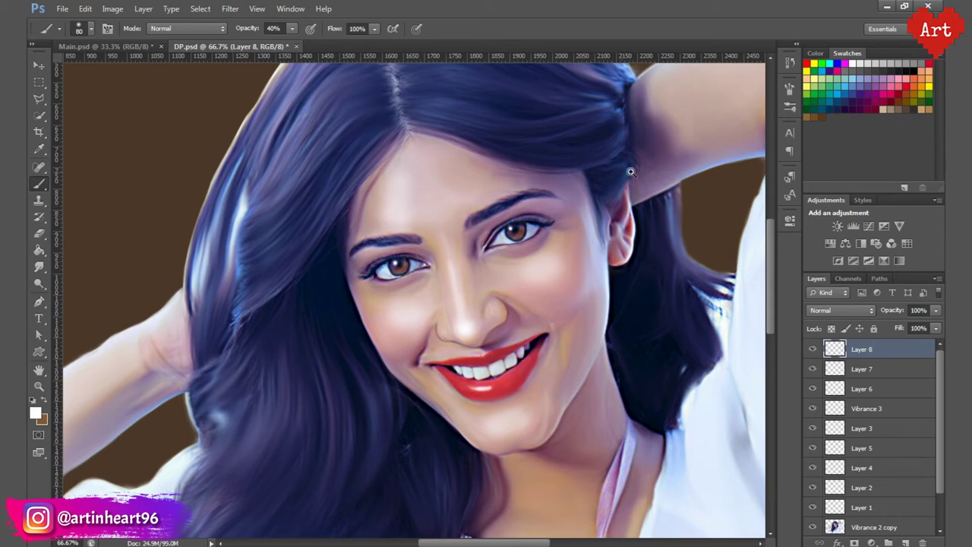
scroll(523, 272, "down", 2)
scroll(546, 248, "up", 3)
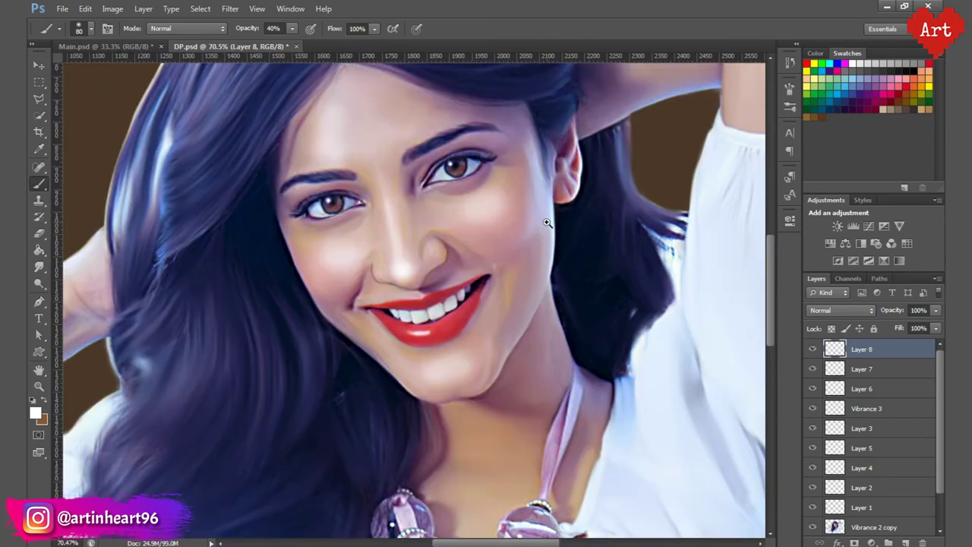
key("bracketleft")
key("bracketleft")
key("bracketleft")
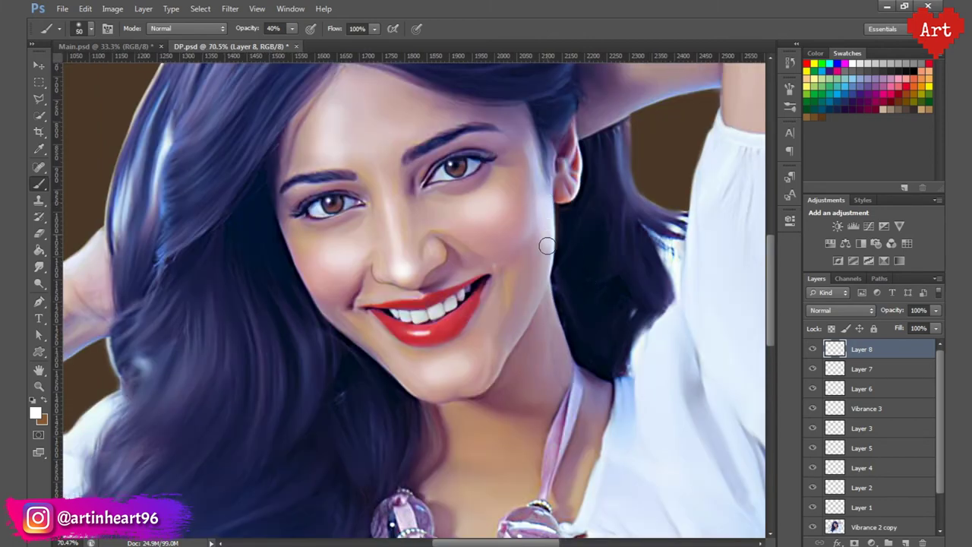
left_click_drag(542, 202, 547, 281)
key("ctrl+z")
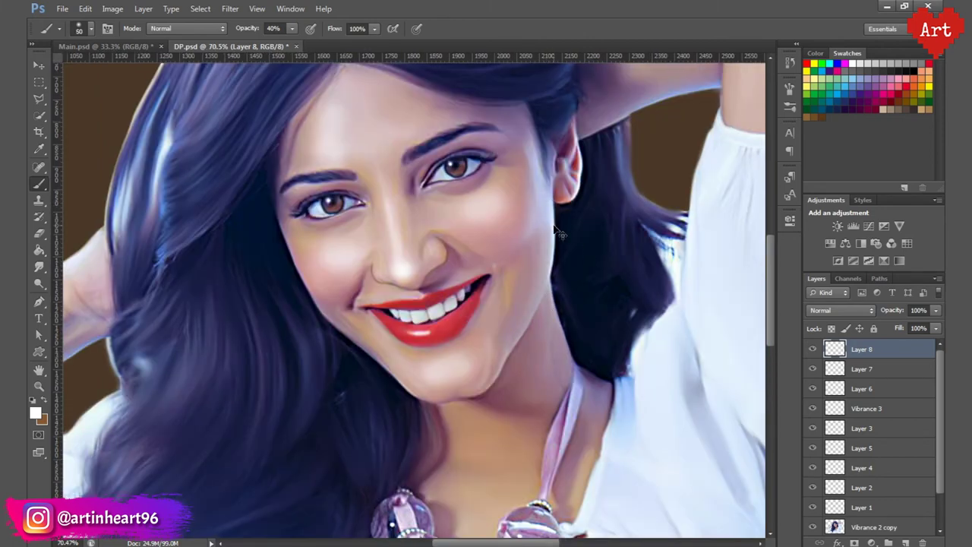
scroll(555, 245, "up", 1)
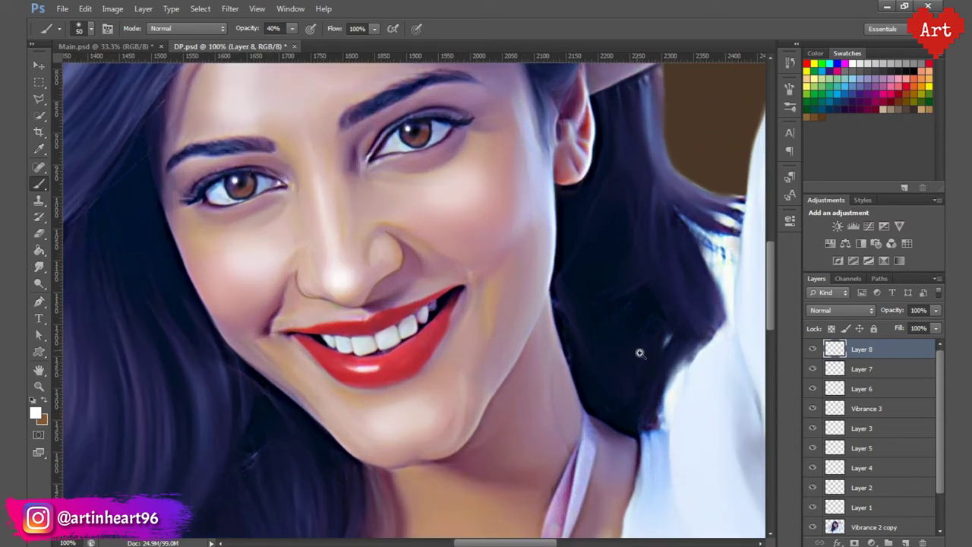
scroll(640, 352, "down", 5)
scroll(622, 341, "up", 3)
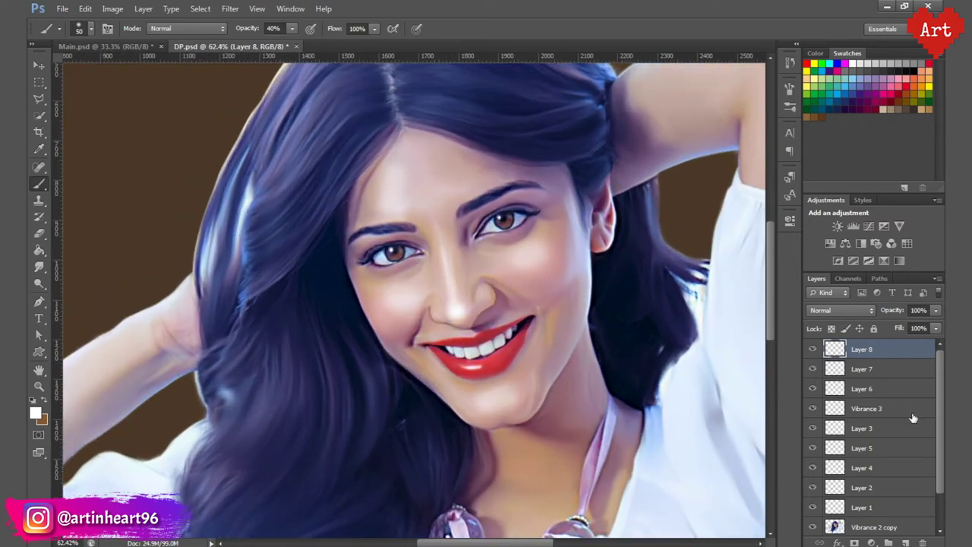
scroll(913, 418, "down", 2)
Step: Add a Selective Color layer above Vibrance 2 copy and reduce cyan in the Reds
left_click(875, 487)
left_click(871, 542)
left_click(835, 533)
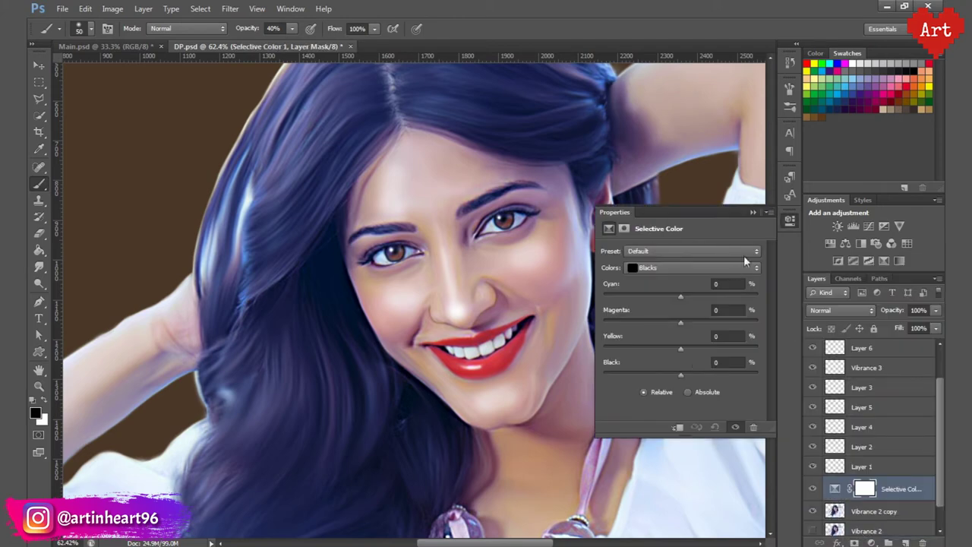
left_click(694, 268)
left_click(440, 298)
scroll(440, 298, "right", 2)
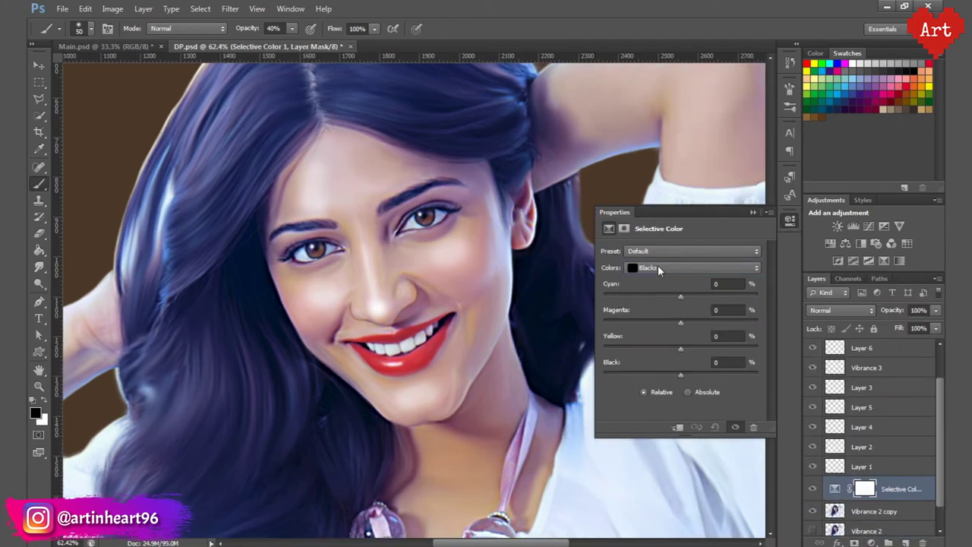
left_click(661, 268)
left_click(668, 281)
left_click_drag(671, 296, 727, 296)
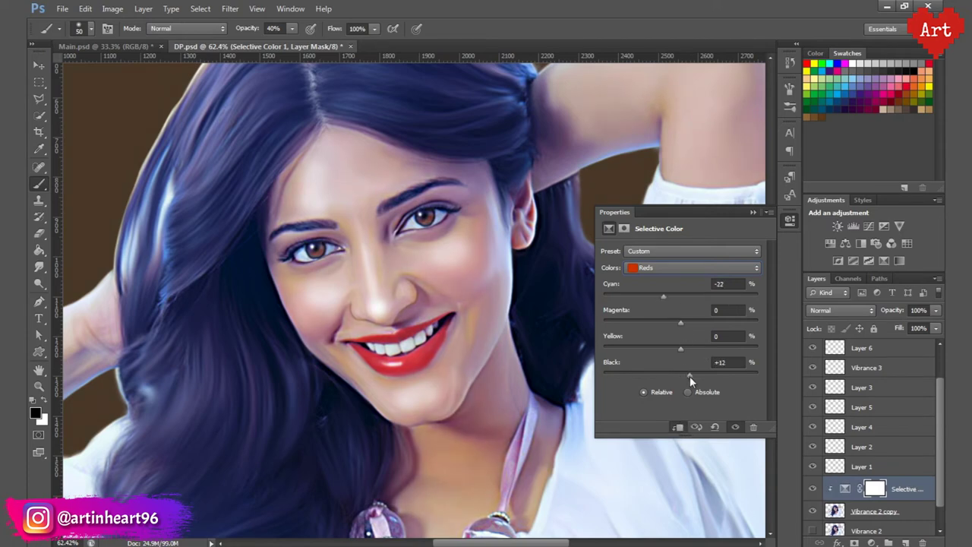
Step: Review the Yellows and Greens ranges, then close the Selective Color properties
left_click(658, 268)
left_click(661, 295)
left_click(665, 267)
left_click(667, 281)
left_click(790, 219)
left_click_drag(540, 312, 519, 298)
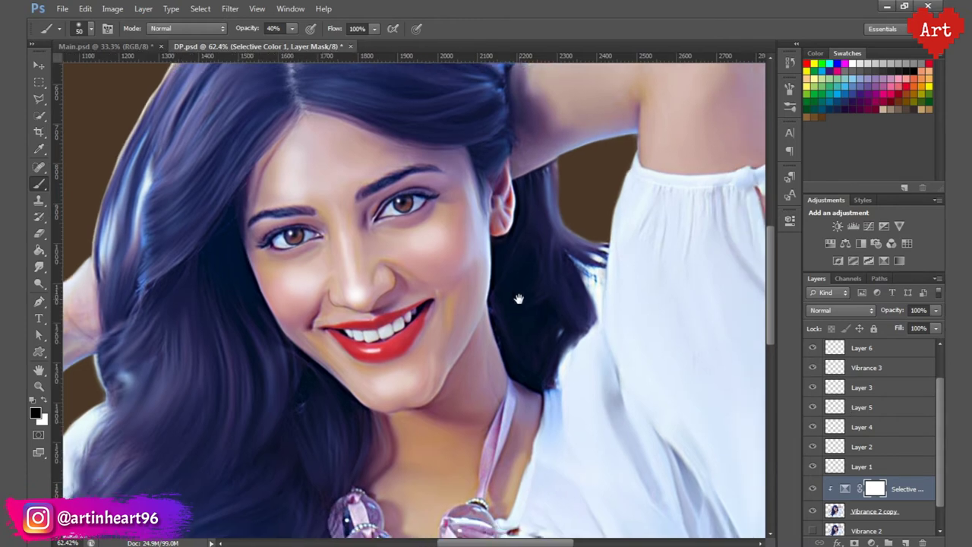
Step: Add a Vibrance adjustment layer with raised vibrance and saturation
left_click(868, 535)
left_click(835, 371)
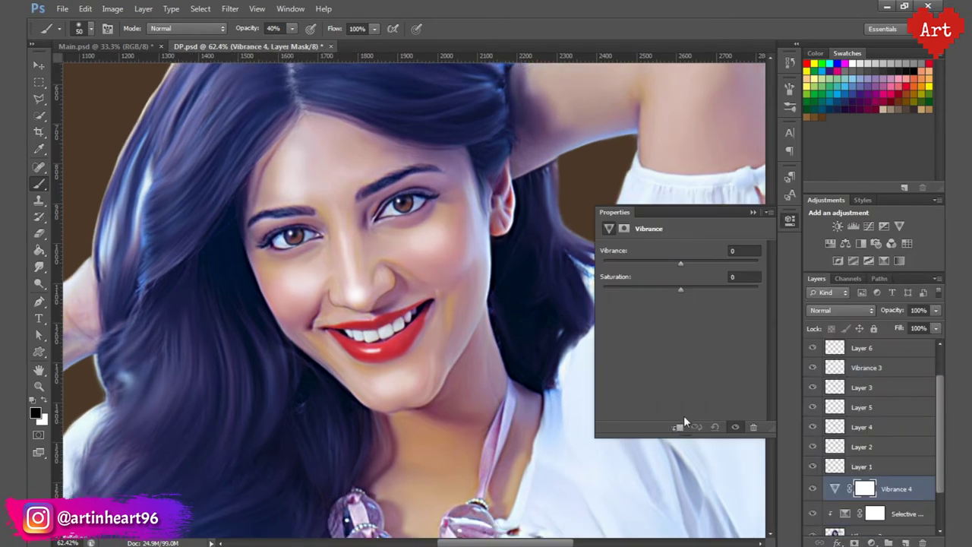
left_click(689, 263)
left_click(688, 287)
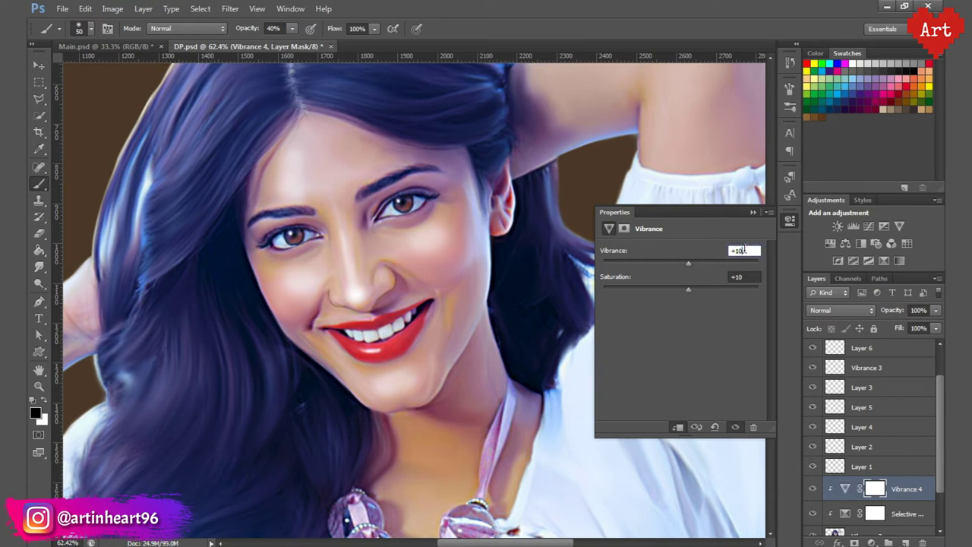
left_click(789, 220)
scroll(895, 484, "down", 2)
scroll(480, 319, "down", 2)
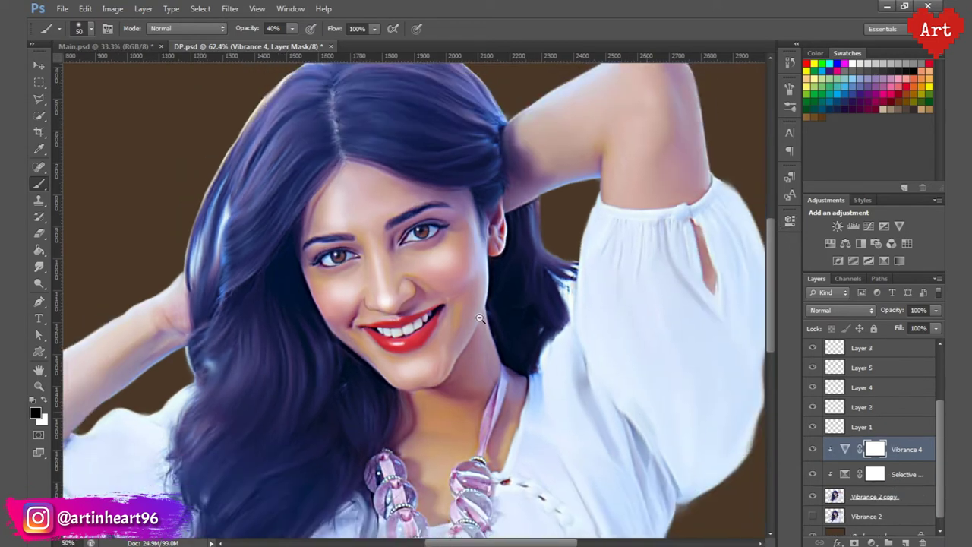
scroll(448, 307, "up", 2)
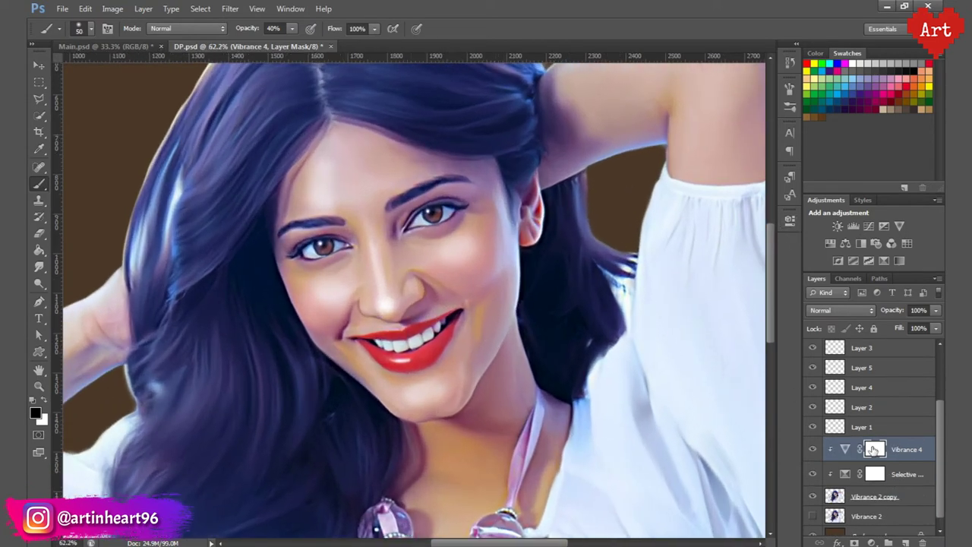
Step: Add a Brightness/Contrast layer above Vibrance 2 copy with contrast 19 and slightly higher brightness
left_click(881, 496)
left_click(871, 542)
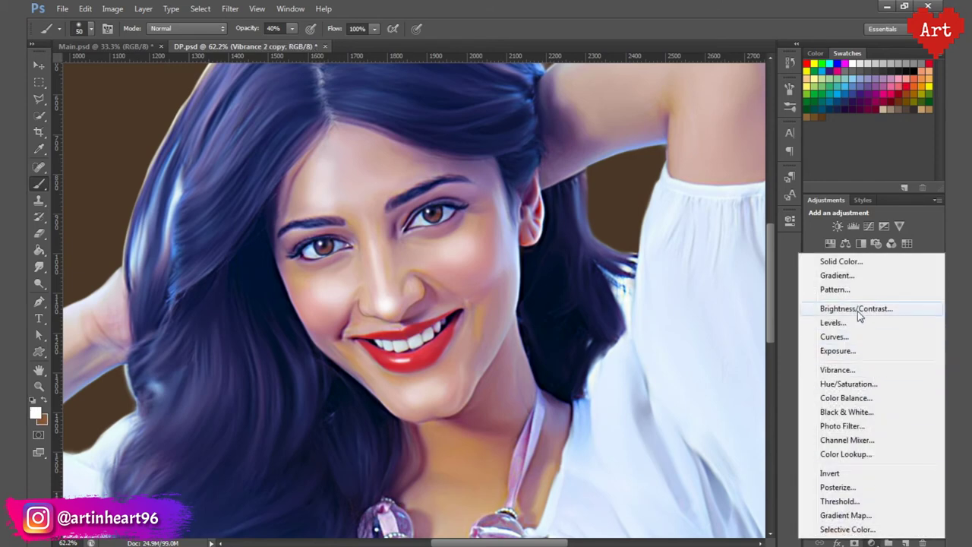
left_click(803, 310)
mouse_move(681, 309)
left_mouse_down()
mouse_move(694, 311)
mouse_move(683, 282)
left_mouse_up()
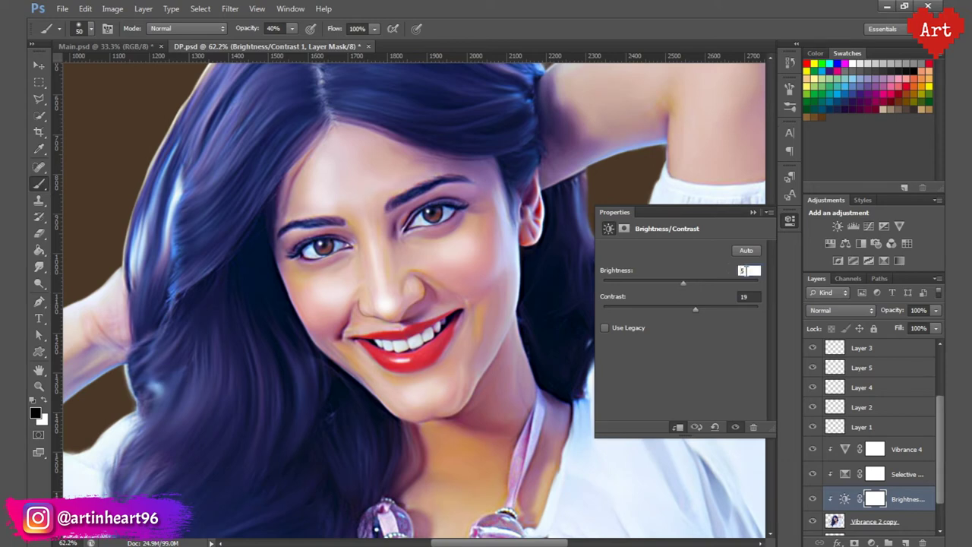
key("Up")
key("Tab")
left_click(789, 219)
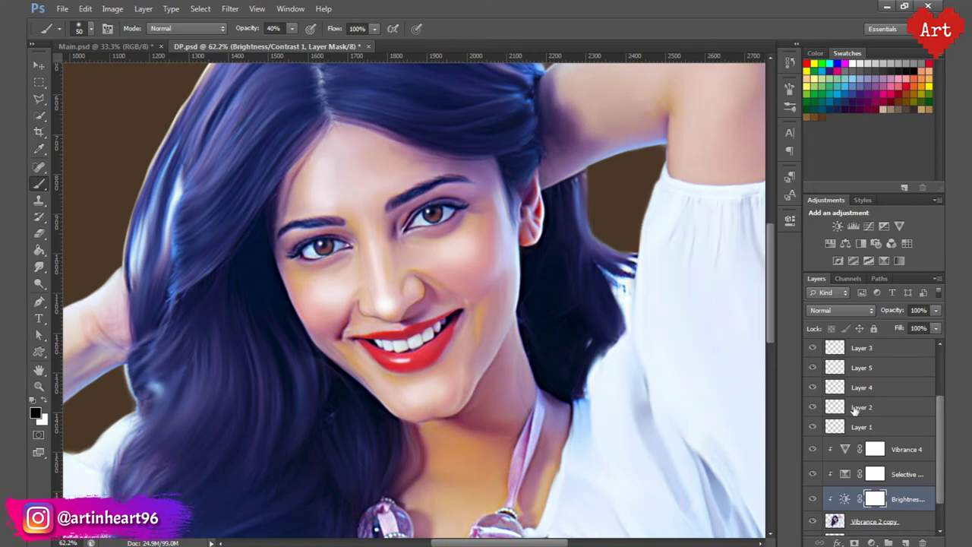
key("ctrl+minus")
key("ctrl+minus")
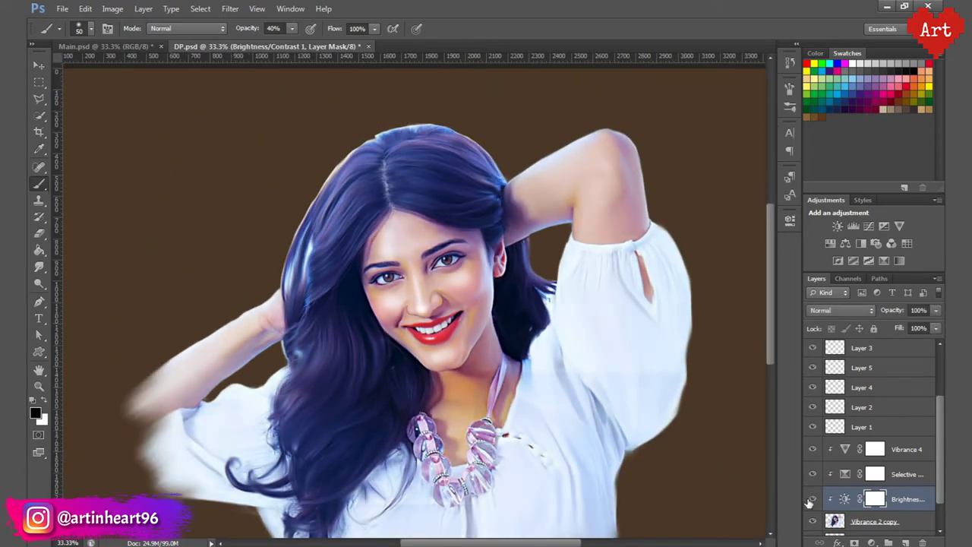
Step: Set the Vibrance 4 layer to saturation +20 and vibrance +12
double_click(874, 449)
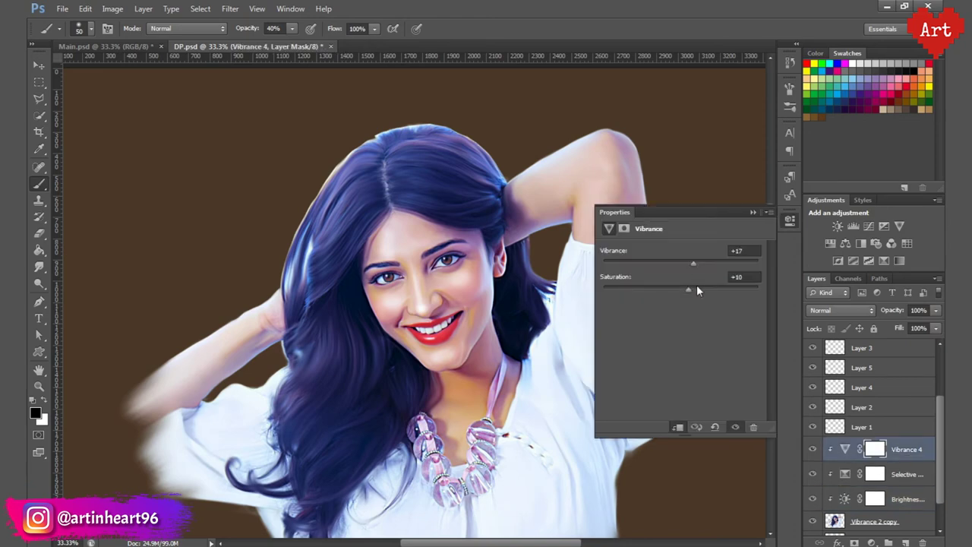
left_click(745, 277)
type("20")
left_click(747, 250)
type("12")
left_click(789, 220)
scroll(873, 448, "down", 2)
Step: Load the figure selection and darken the top hair in black on a new layer with a 300 px brush
left_click(835, 486, "ctrl")
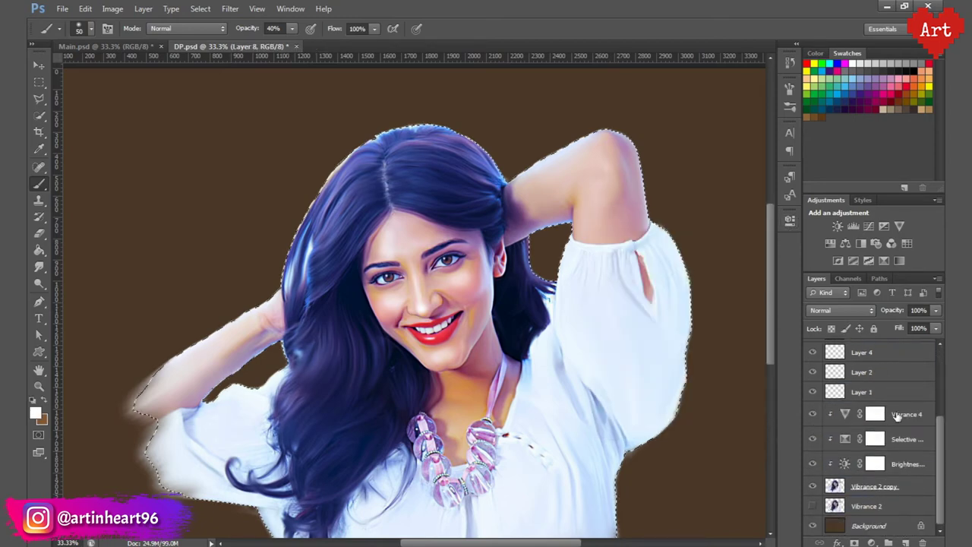
key("ctrl+shift+alt+n")
key("d")
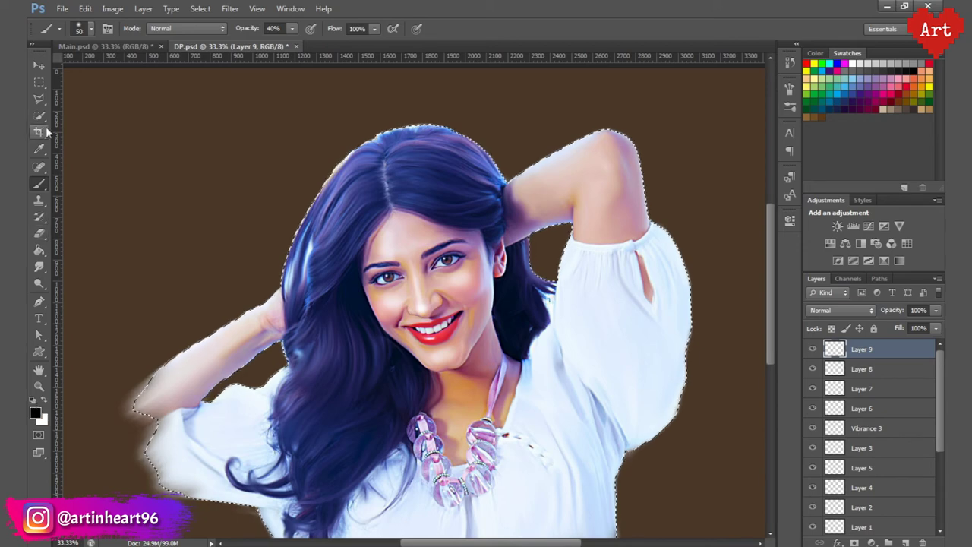
key("bracketright")
key("bracketright")
key("bracketright")
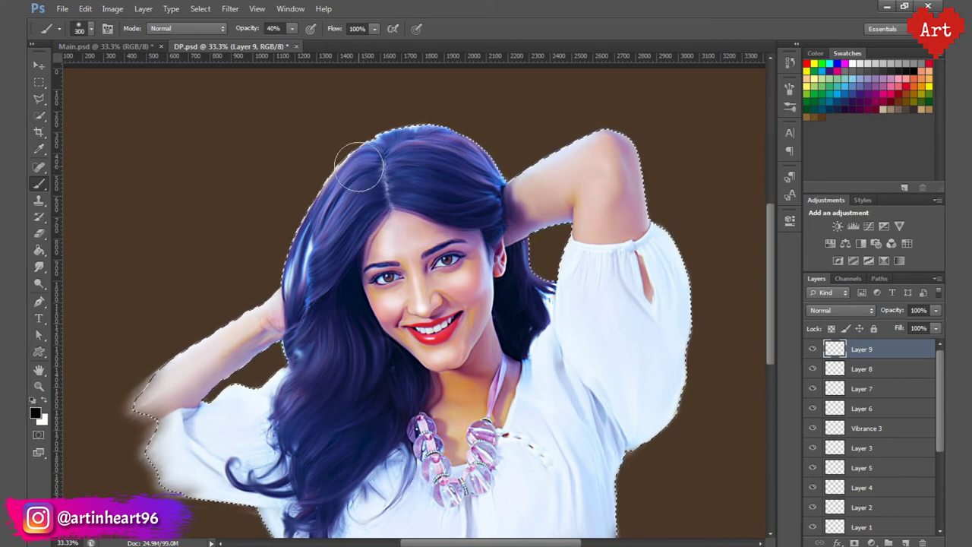
mouse_move(423, 162)
left_mouse_down()
mouse_move(482, 174)
mouse_move(366, 168)
mouse_move(315, 278)
mouse_move(351, 341)
mouse_move(346, 438)
mouse_move(314, 341)
left_mouse_up()
Step: Darken the lower-left hair strands with a smaller brush
scroll(357, 486, "up", 1)
scroll(369, 369, "down", 1)
scroll(356, 342, "down", 2)
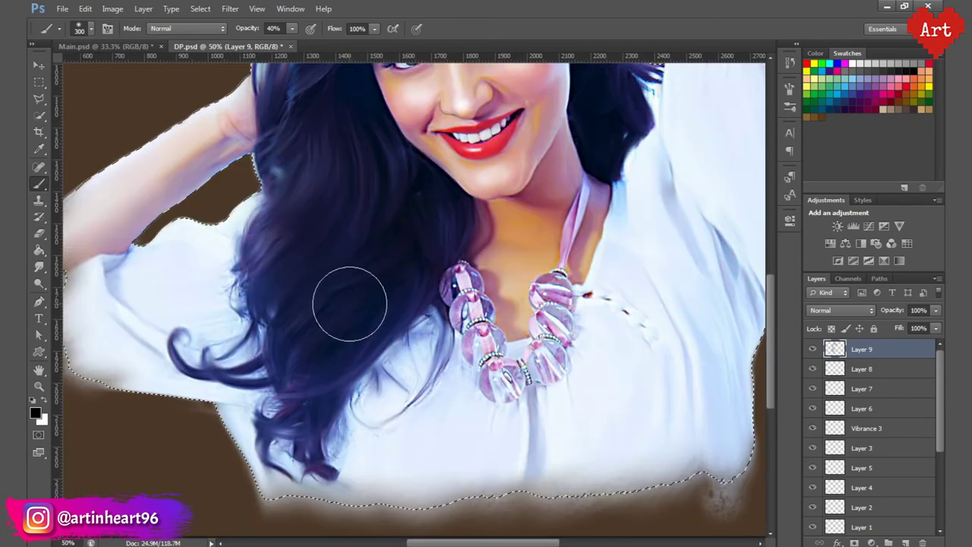
key("bracketleft")
key("bracketleft")
key("bracketleft")
mouse_move(175, 334)
left_mouse_down()
mouse_move(243, 478)
mouse_move(251, 368)
mouse_move(299, 382)
mouse_move(269, 438)
left_mouse_up()
Step: Darken the right edge of the hair with a 50 px brush
key("bracketright")
key("bracketright")
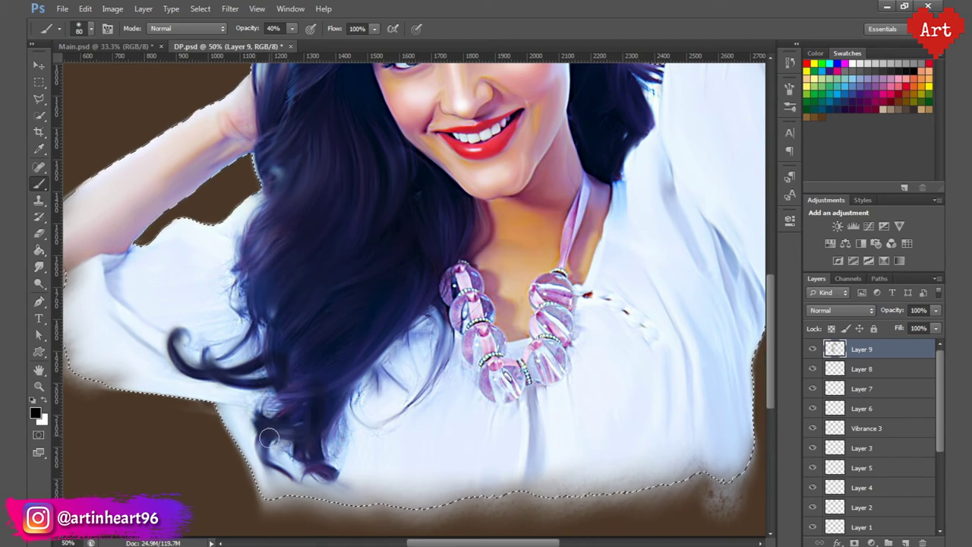
key("bracketleft")
key("bracketleft")
key("bracketleft")
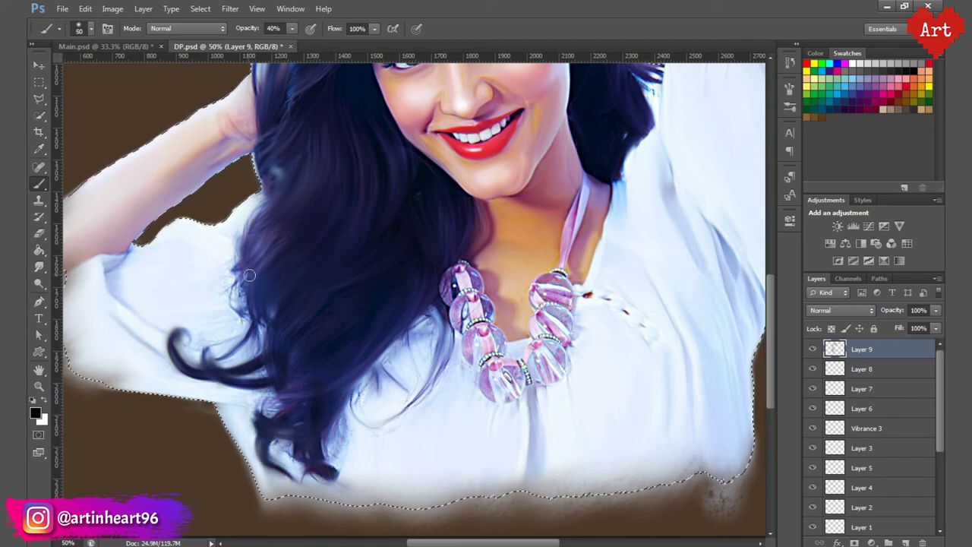
key("ctrl+0")
left_click_drag(493, 281, 545, 283)
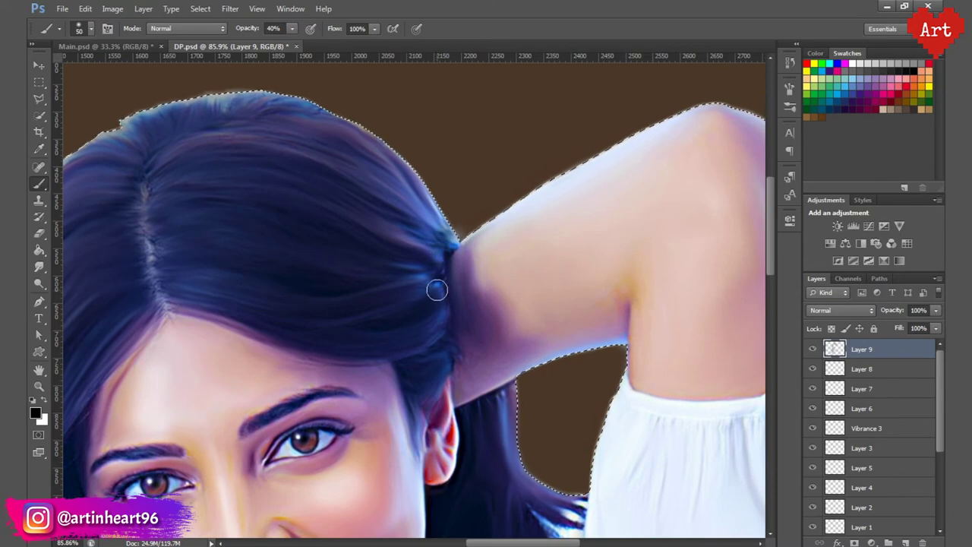
scroll(466, 235, "down", 3)
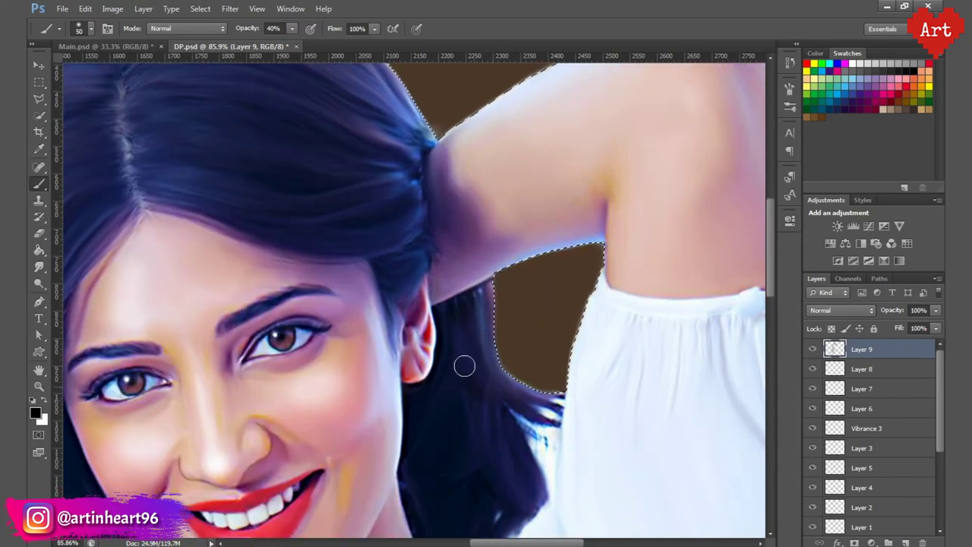
scroll(418, 454, "down", 4)
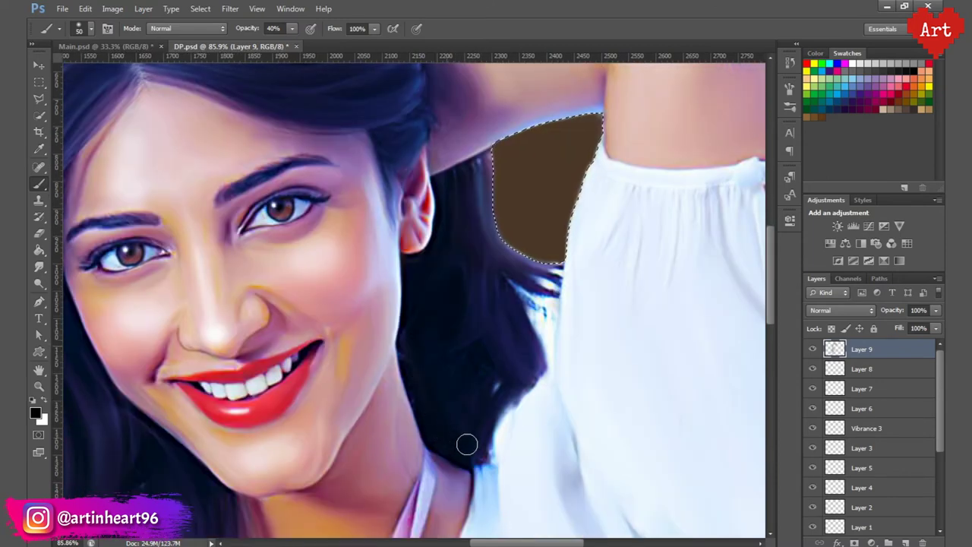
left_click_drag(462, 445, 475, 284)
scroll(530, 362, "down", 4)
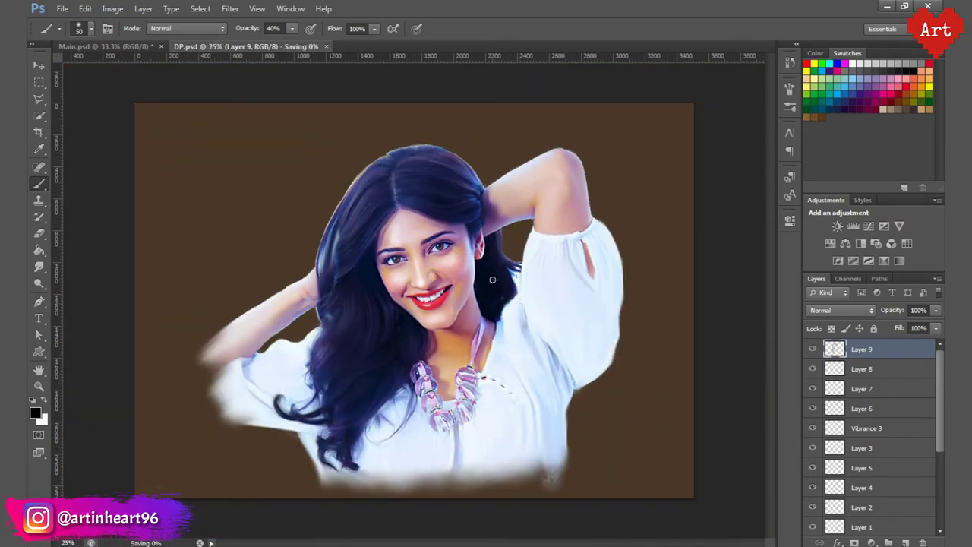
scroll(501, 305, "up", 1)
scroll(460, 297, "up", 1)
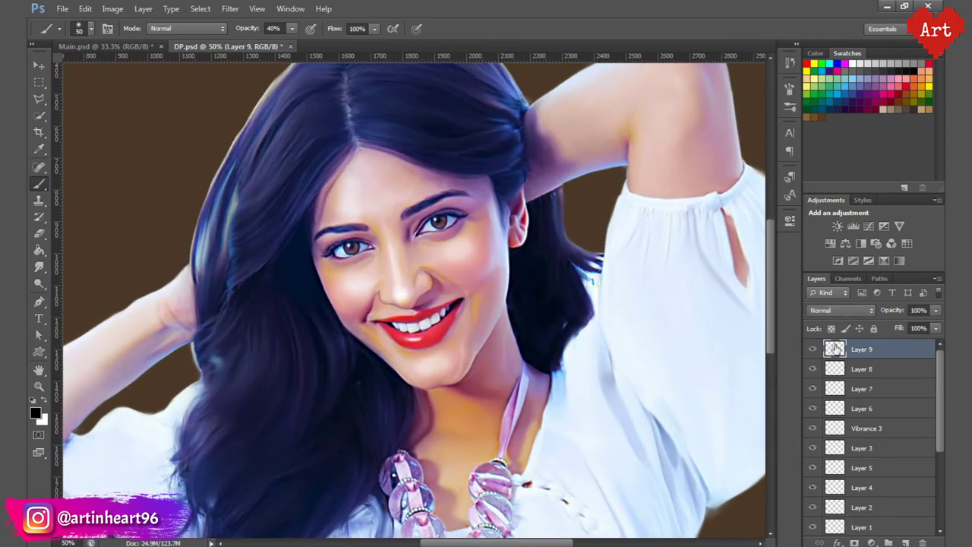
Step: Try Color Burn and Color Dodge on Layer 9, settling on Overlay blending
left_click(841, 310)
left_click(822, 67)
key("Down")
key("Down")
key("Down")
key("Down")
key("Down")
key("Down")
key("Down")
key("Down")
left_click(861, 312)
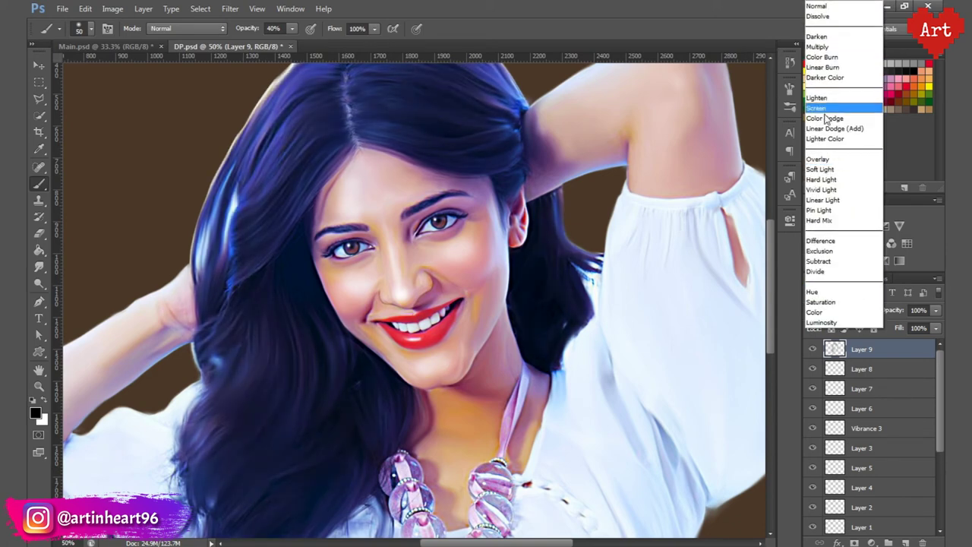
left_click(828, 57)
left_click(816, 310)
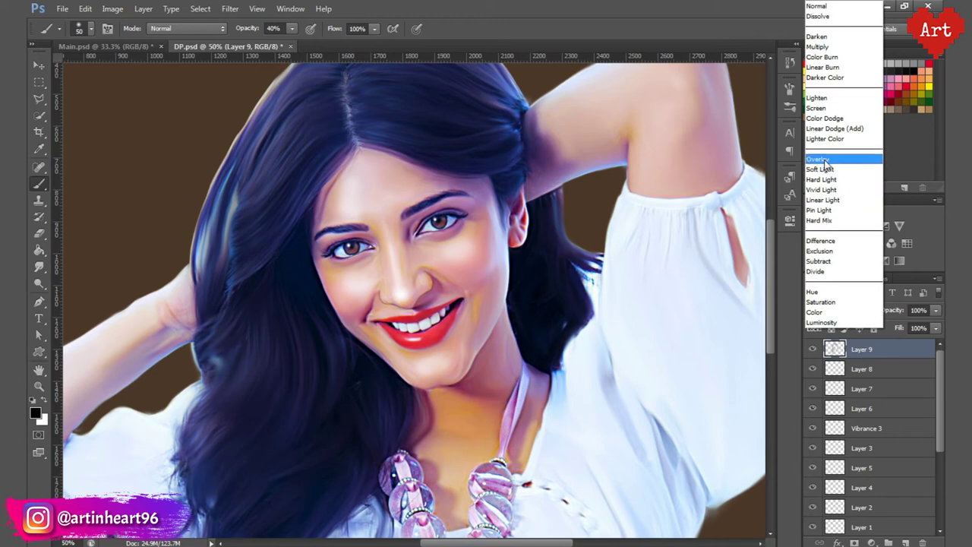
left_click(826, 118)
left_click(843, 309)
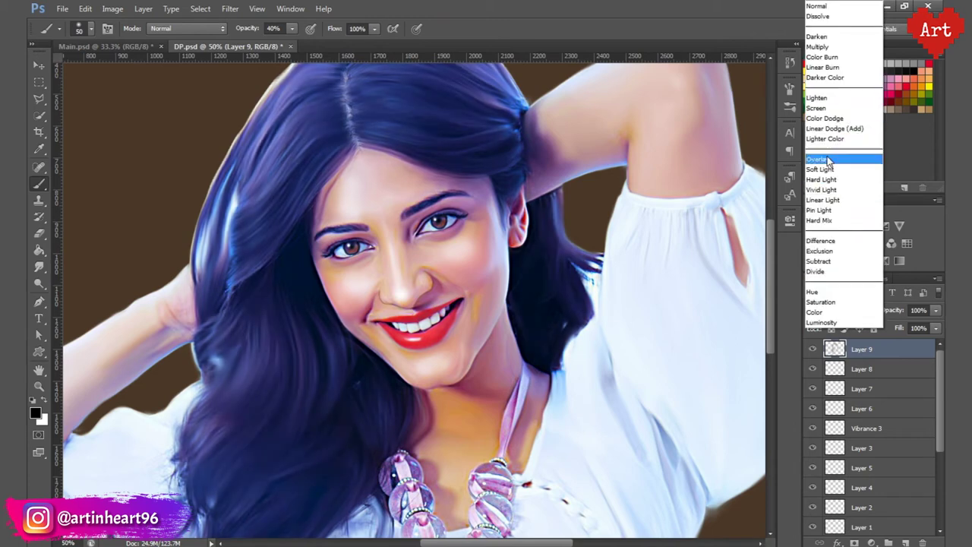
left_click(824, 159)
left_click(348, 167, "alt")
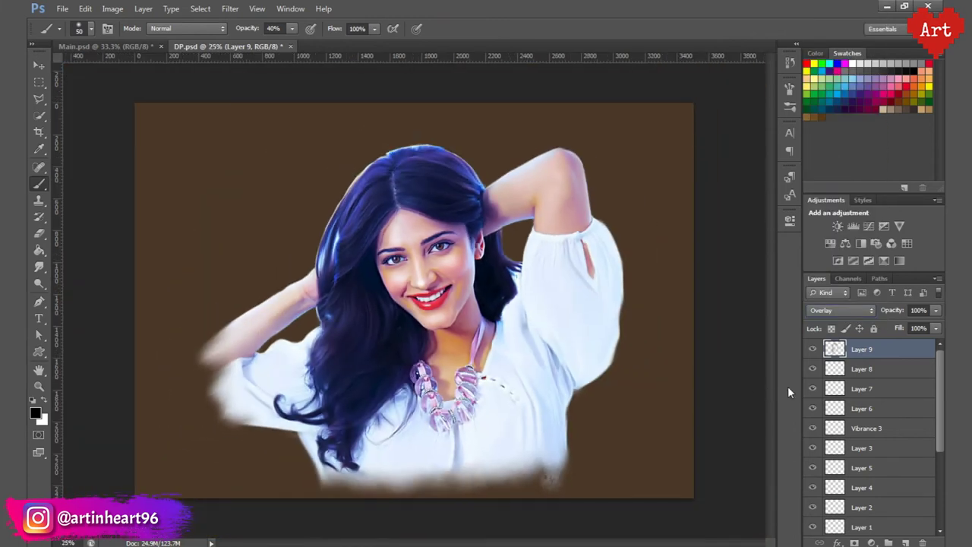
Step: Set Layer 9 opacity to 80% and save the document
left_click(919, 310)
type("80")
key("Return")
key("ctrl+s")
scroll(458, 273, "up", 3)
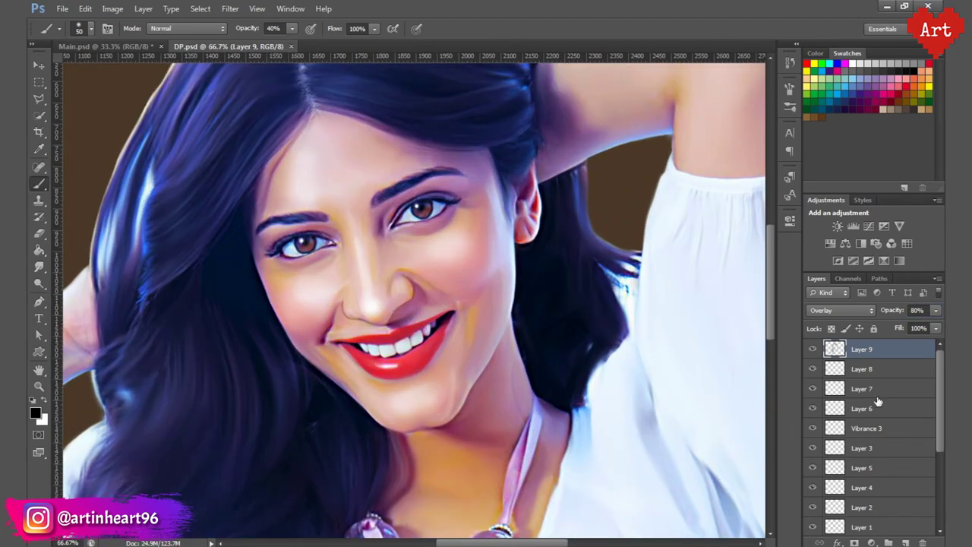
Step: Add Layer 10 for line work, with the Pen tool active and the Paths panel showing
left_click(905, 542)
scroll(501, 323, "up", 1)
left_click(39, 301)
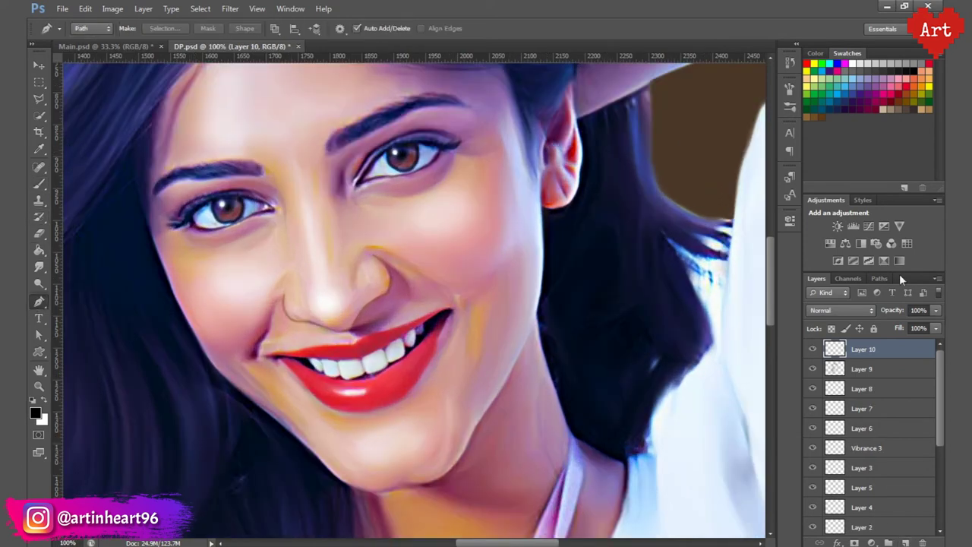
left_click(879, 279)
Step: Draw a curved path from beside the ear down the jaw and save it as path A
left_click(537, 187)
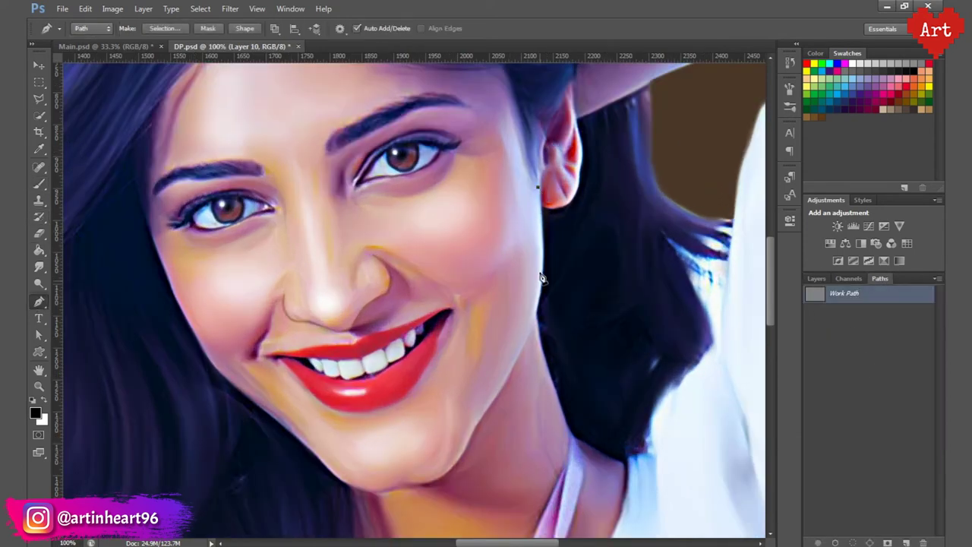
left_click_drag(532, 322, 513, 370)
left_click(865, 323)
right_click(860, 334)
left_click(874, 293)
right_click(850, 293)
left_click(877, 283)
type("A")
left_click(543, 190)
Step: Trace a new work path from the ear down along the right cheek-to-jaw edge
left_click(539, 190)
left_click_drag(537, 306, 525, 364)
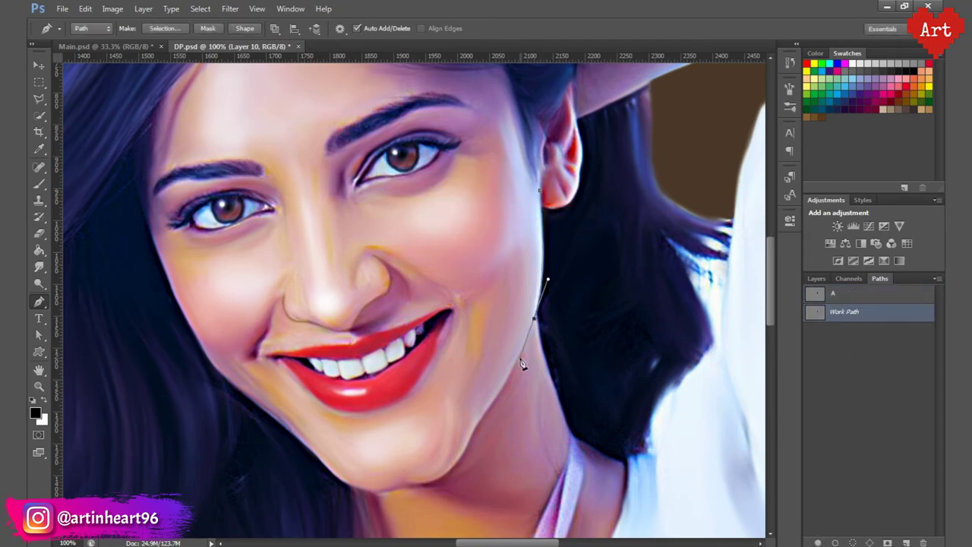
scroll(567, 288, "up", 2)
scroll(573, 292, "up", 1)
scroll(573, 292, "down", 1)
scroll(564, 281, "down", 1)
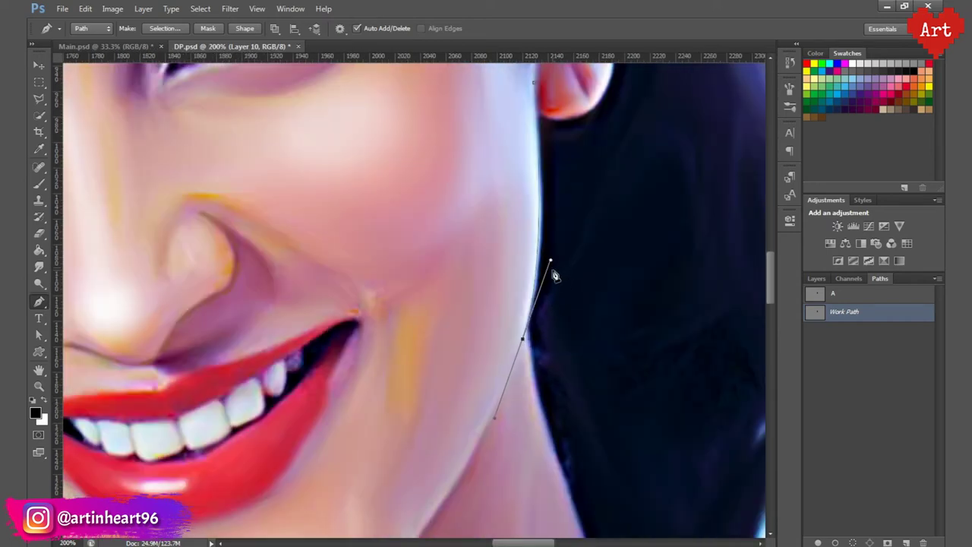
scroll(517, 319, "down", 5)
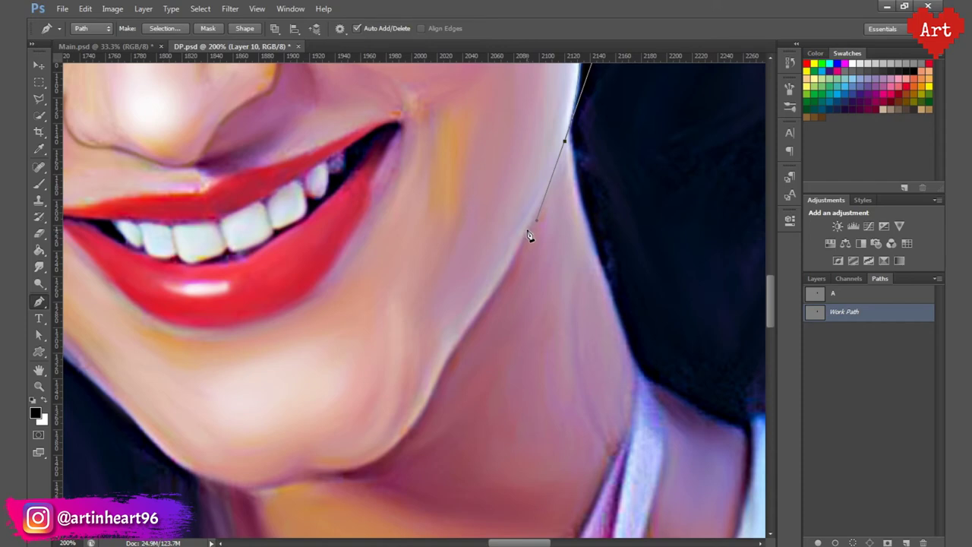
left_click_drag(517, 245, 549, 195)
scroll(539, 213, "down", 2)
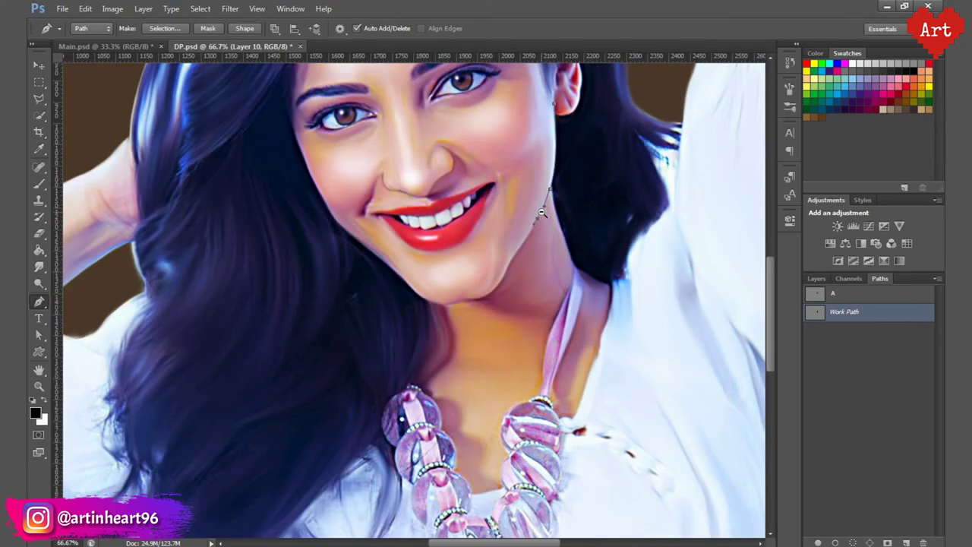
left_click_drag(539, 213, 525, 266)
left_click(530, 297)
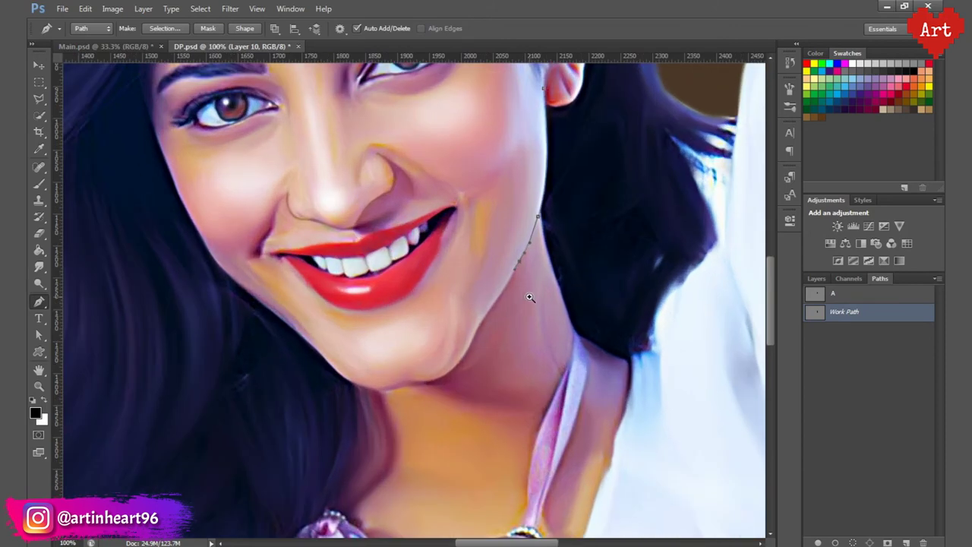
left_click_drag(530, 297, 509, 355)
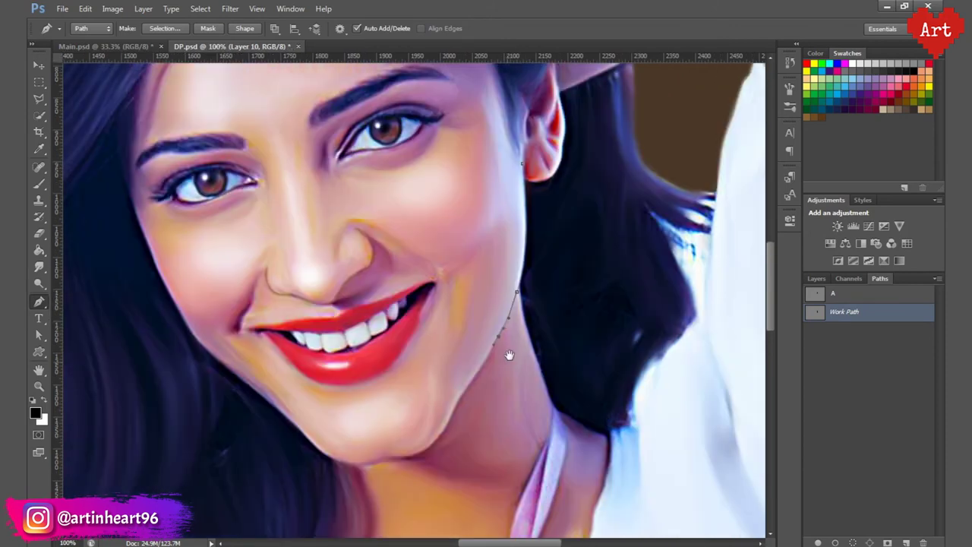
Step: Stroke the jaw work path with a 46 px round brush
left_click(39, 184)
left_click(89, 28)
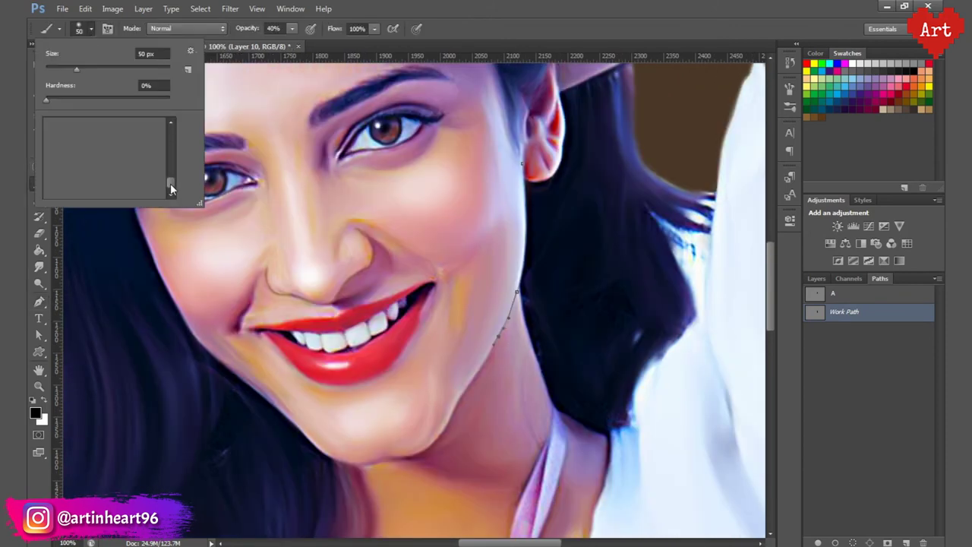
left_click(90, 28)
left_click(90, 28)
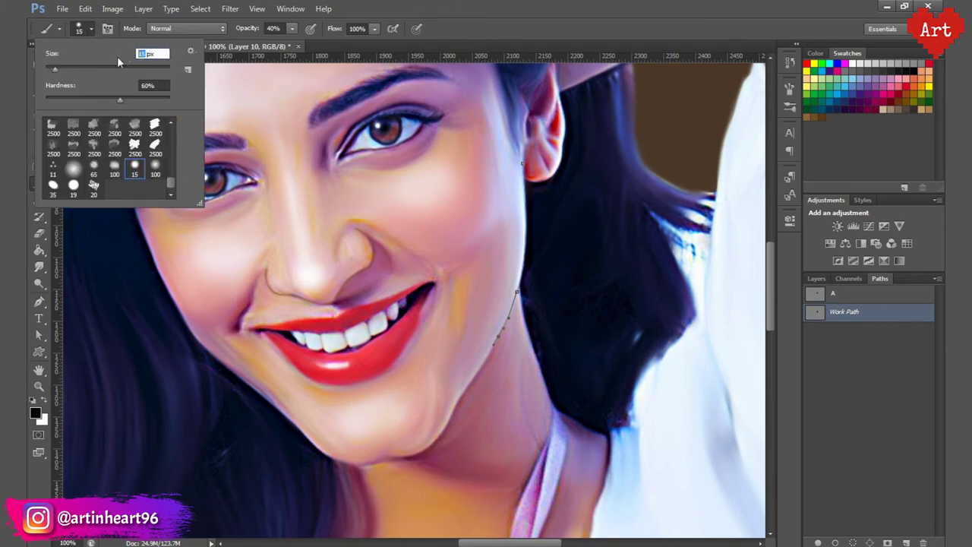
type("4")
type("6")
key("Return")
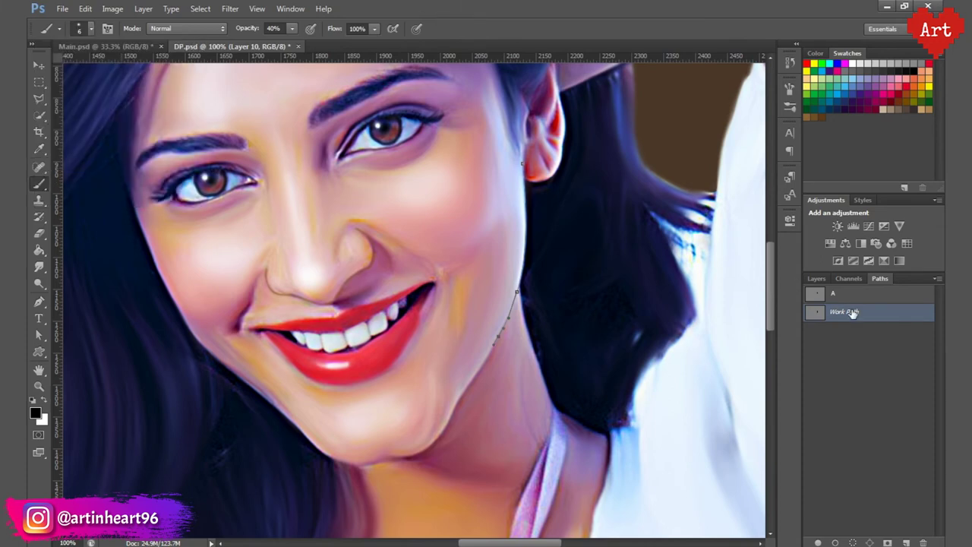
right_click(854, 312)
left_click(835, 386)
left_click(569, 191)
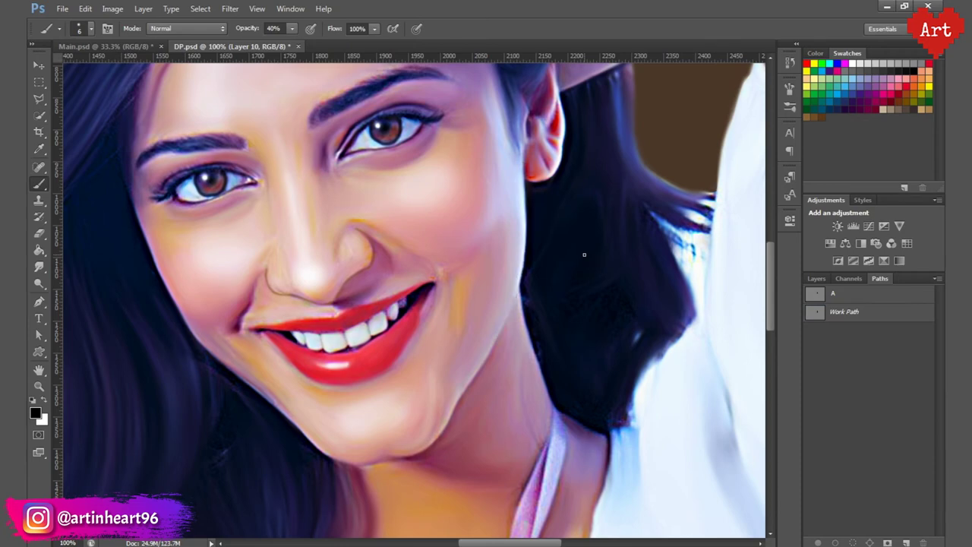
Step: Switch the paint colour to white and stroke the jaw path with a 5 px brush
left_click(91, 28)
type("19")
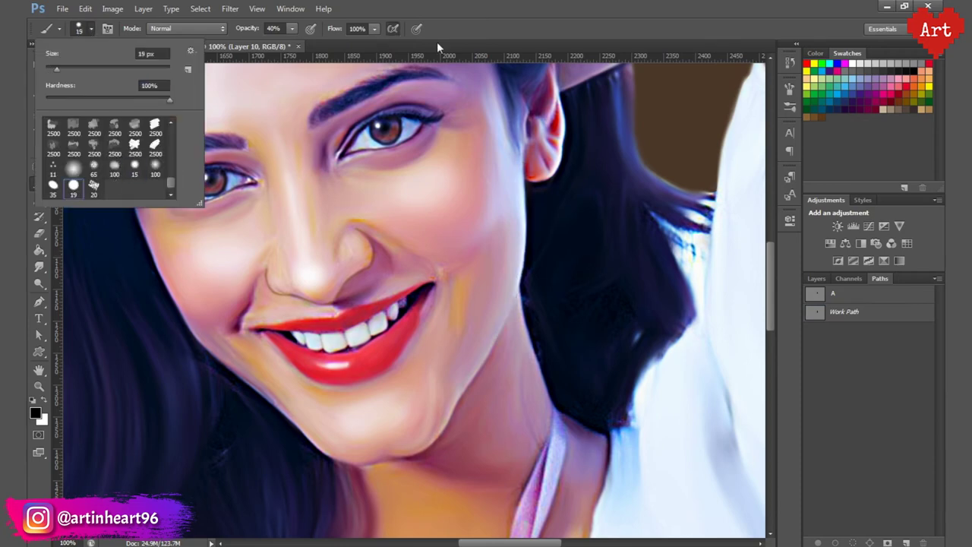
key("Return")
left_click(43, 402)
left_click(91, 28)
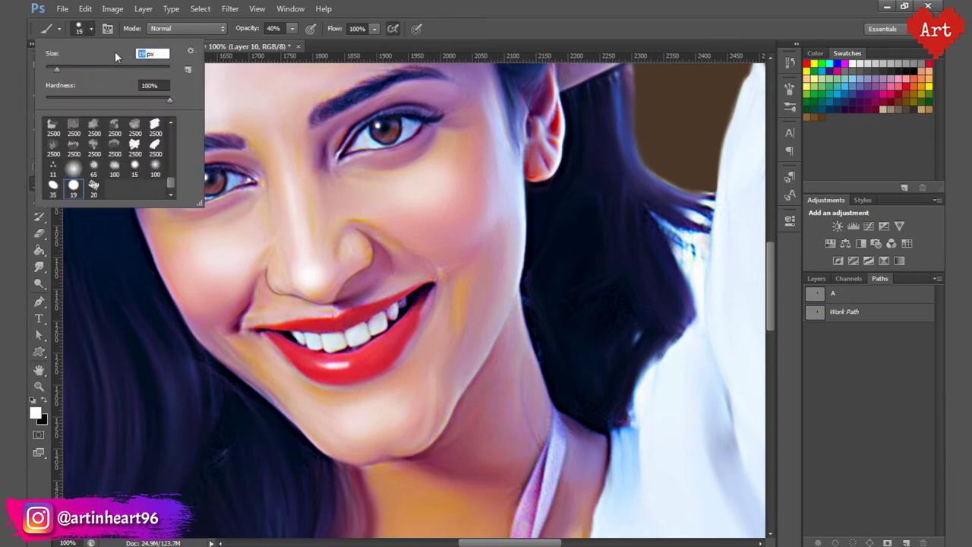
type("5")
key("Return")
right_click(853, 313)
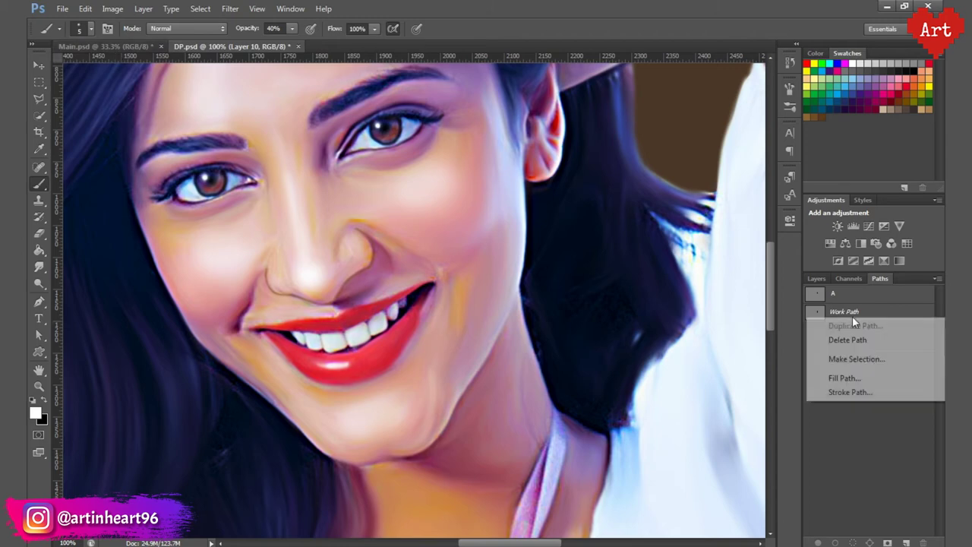
left_click(852, 390)
left_click(573, 191)
left_click(881, 423)
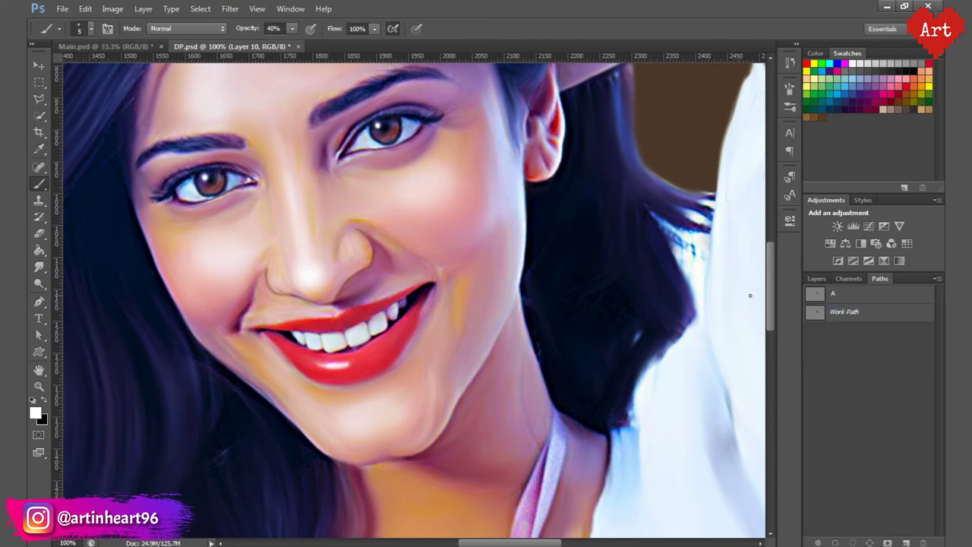
Step: Set brush opacity to 100% and restroke the jaw path with a 6 px brush
key("0")
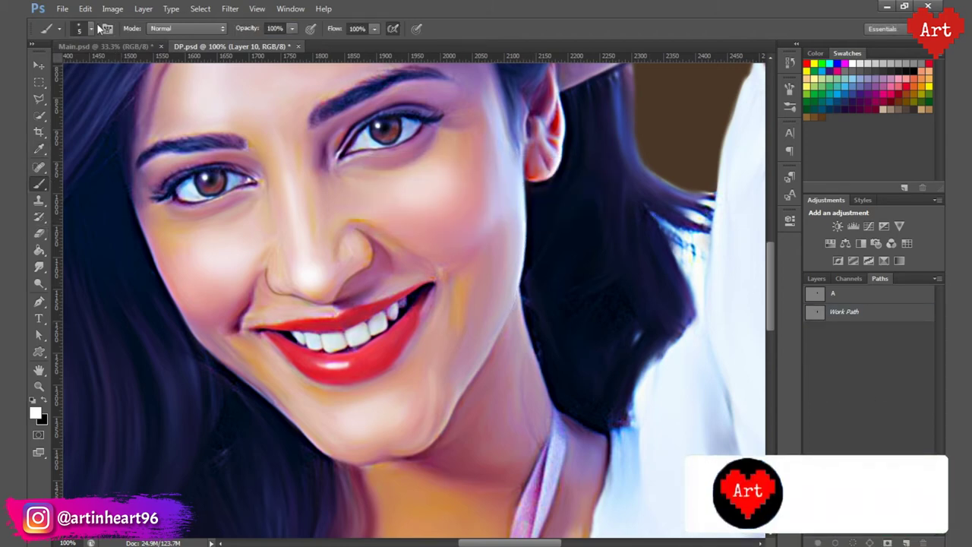
left_click(91, 28)
type("6")
key("Return")
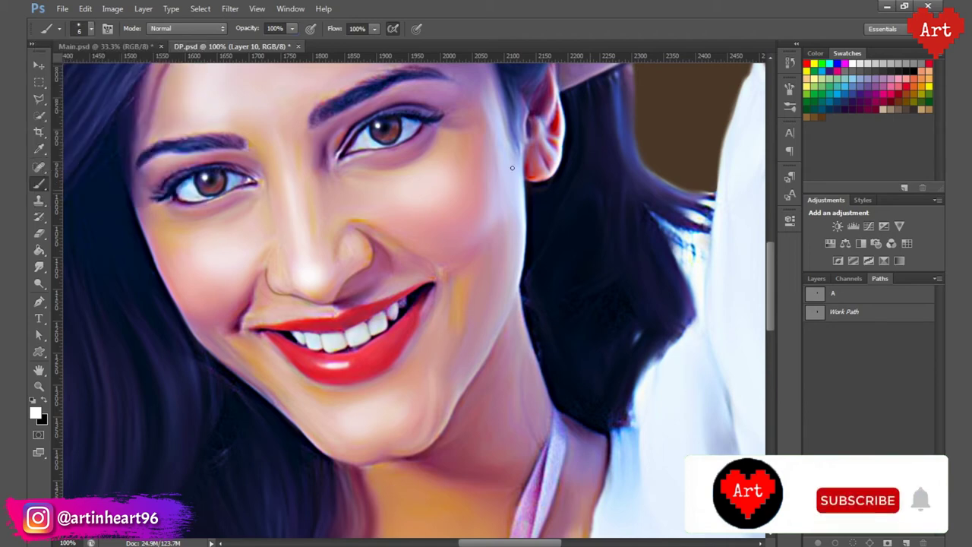
right_click(887, 313)
left_click(849, 387)
left_click(569, 187)
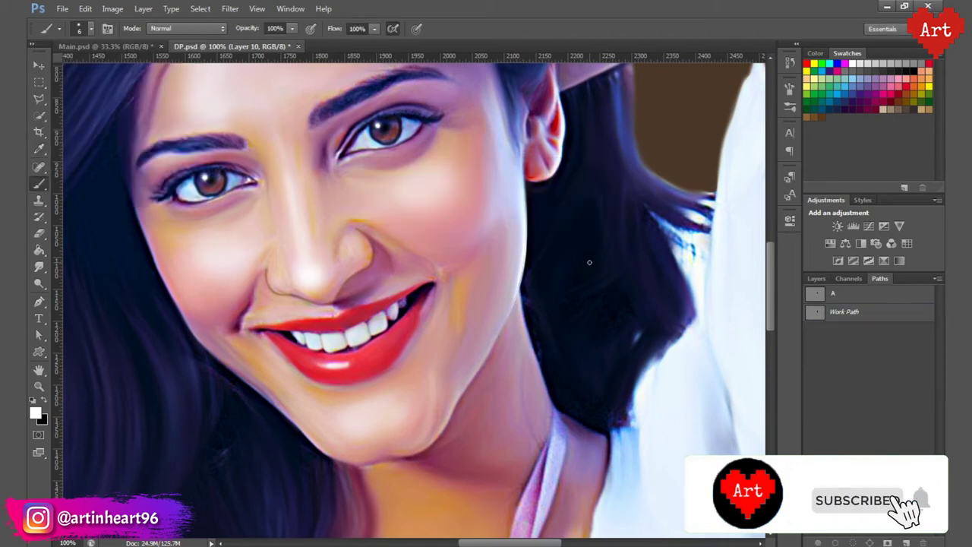
mouse_move(501, 255)
left_mouse_down()
mouse_move(552, 307)
mouse_move(525, 287)
mouse_move(481, 278)
mouse_move(491, 390)
mouse_move(454, 352)
left_mouse_up()
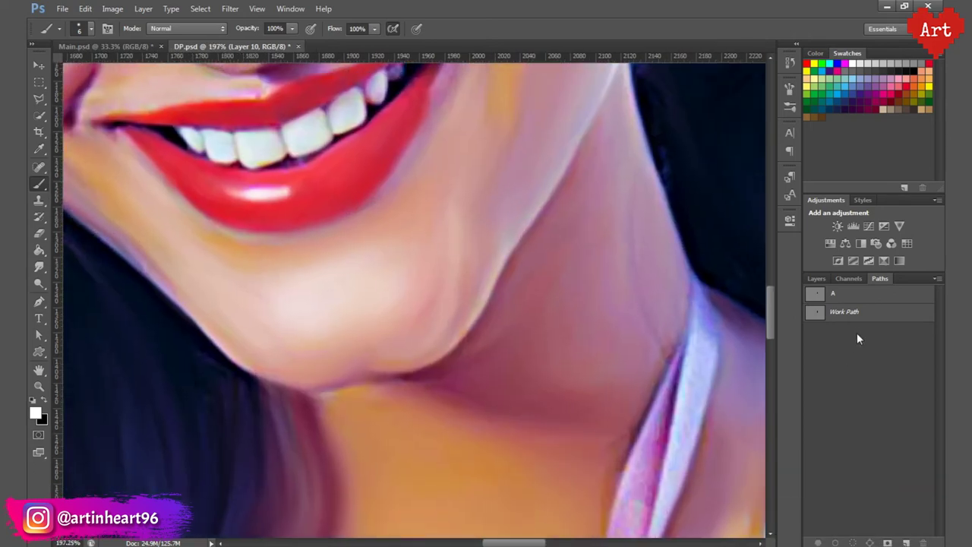
Step: Create a new empty path named Path 1 with the Pen tool active
left_click(39, 301)
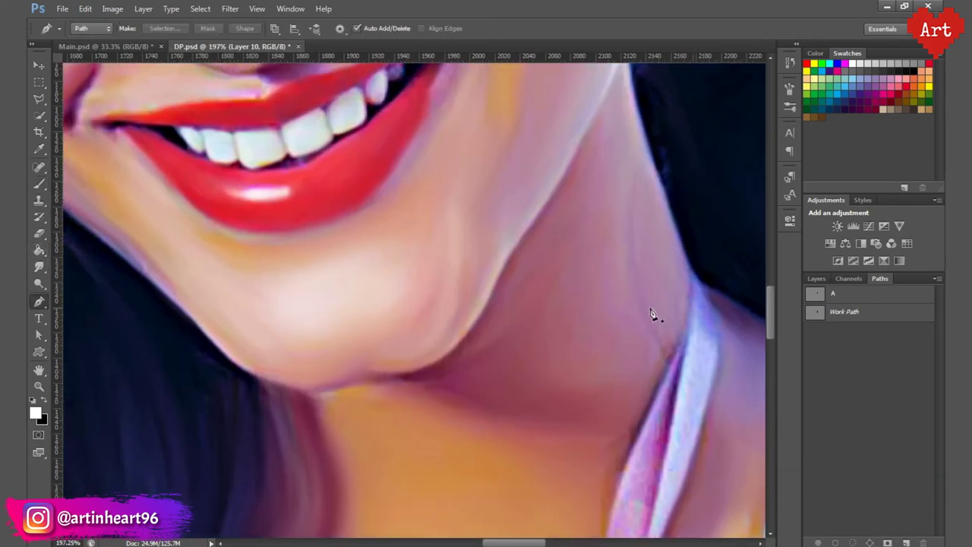
left_click(433, 365)
key("ctrl+z")
left_click(938, 278)
left_click(867, 283)
left_click(557, 191)
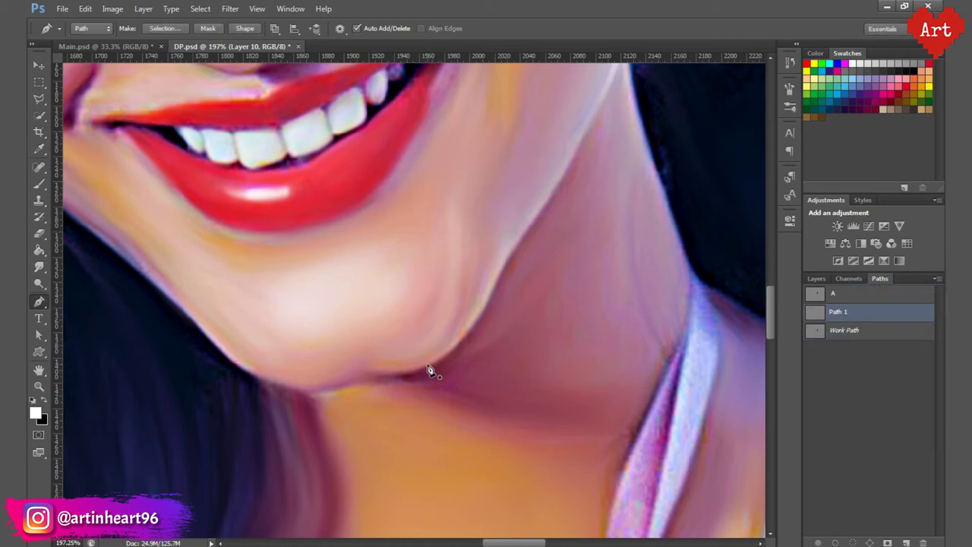
Step: Draw Path 1 curving from the chin up along the neck edge
left_click_drag(502, 262, 515, 212)
left_click_drag(514, 206, 530, 202)
left_click_drag(597, 159, 427, 300)
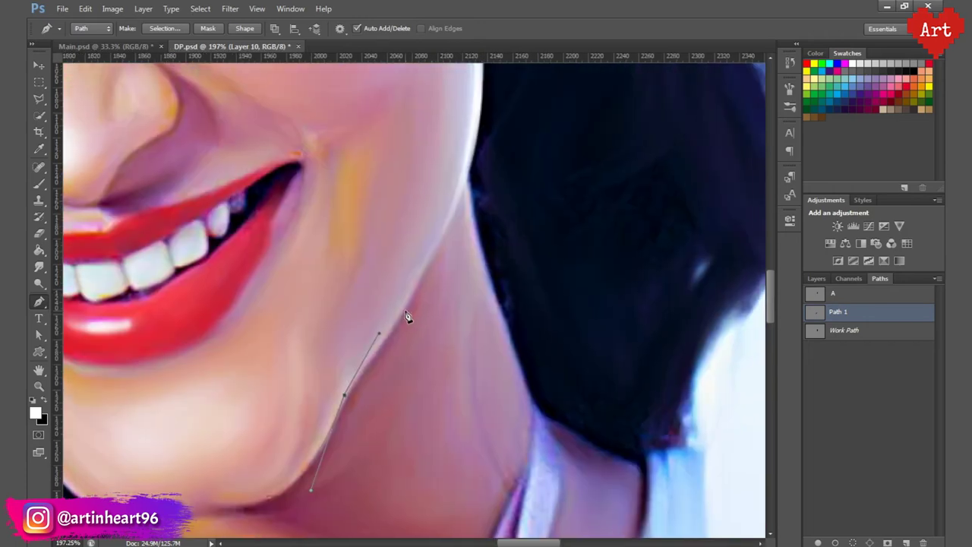
mouse_move(380, 336)
left_mouse_down()
mouse_move(355, 387)
mouse_move(382, 349)
left_mouse_up()
left_click(424, 267)
left_click(443, 230)
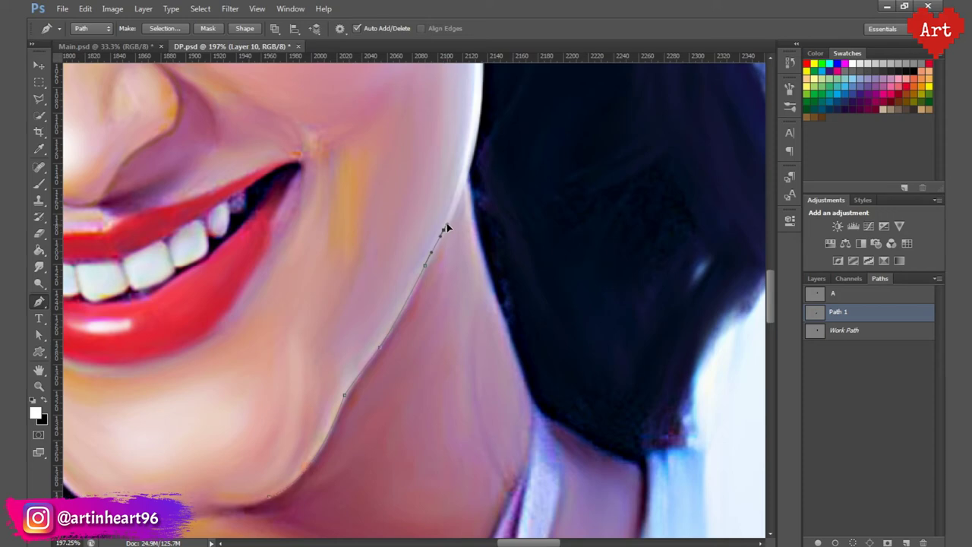
left_click(440, 352, "alt")
Step: Stroke Path 1 with the brush, then deselect and reselect it to check
right_click(868, 331)
left_click(847, 386)
left_click(575, 196)
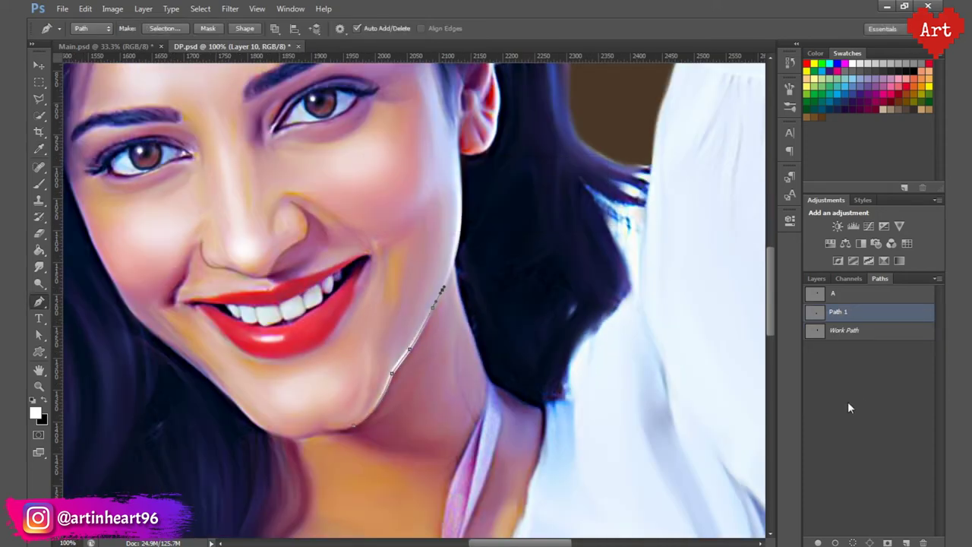
left_click(849, 408)
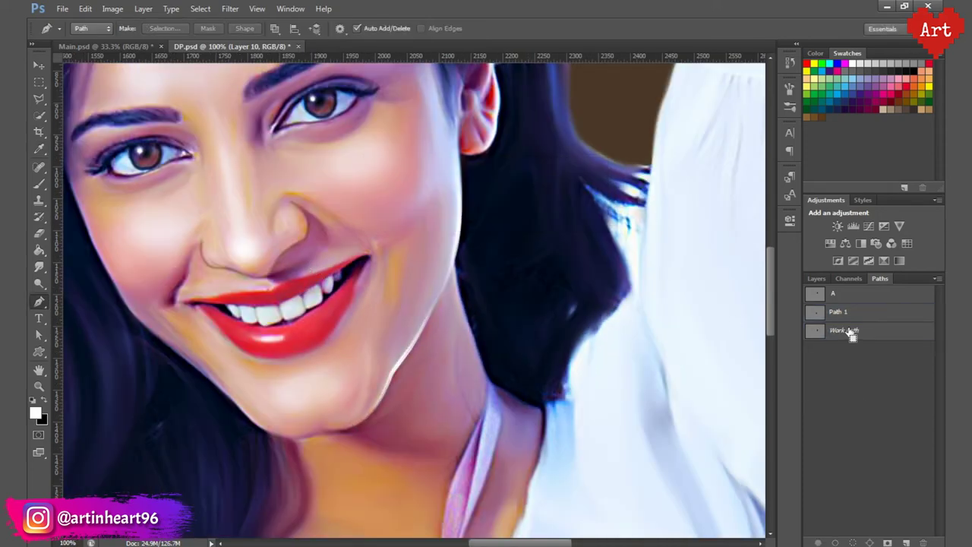
left_click(839, 311)
Step: Restroke Path 1 with a 4 px brush and hide the path outline
left_click(39, 183)
left_click(91, 29)
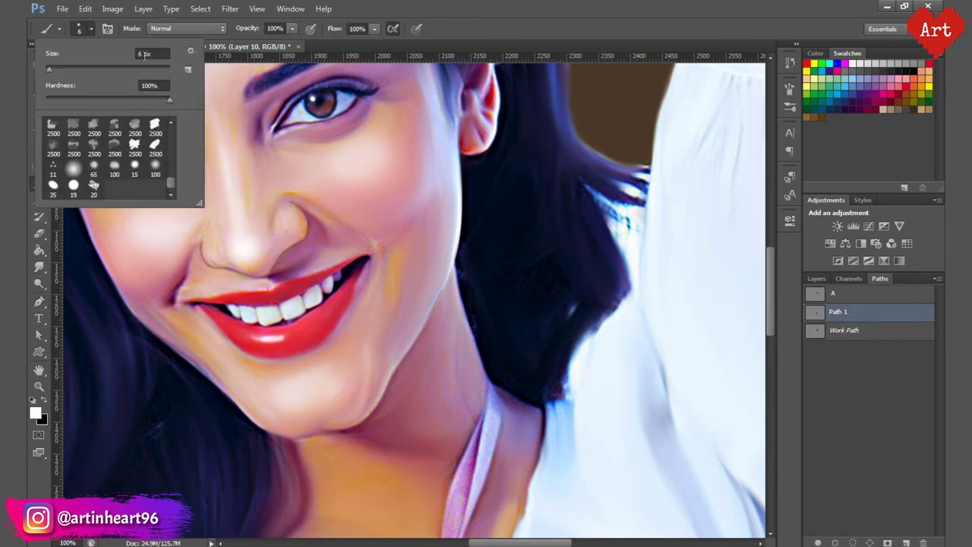
left_click(144, 53)
type("4")
key("Return")
right_click(864, 312)
key("Escape")
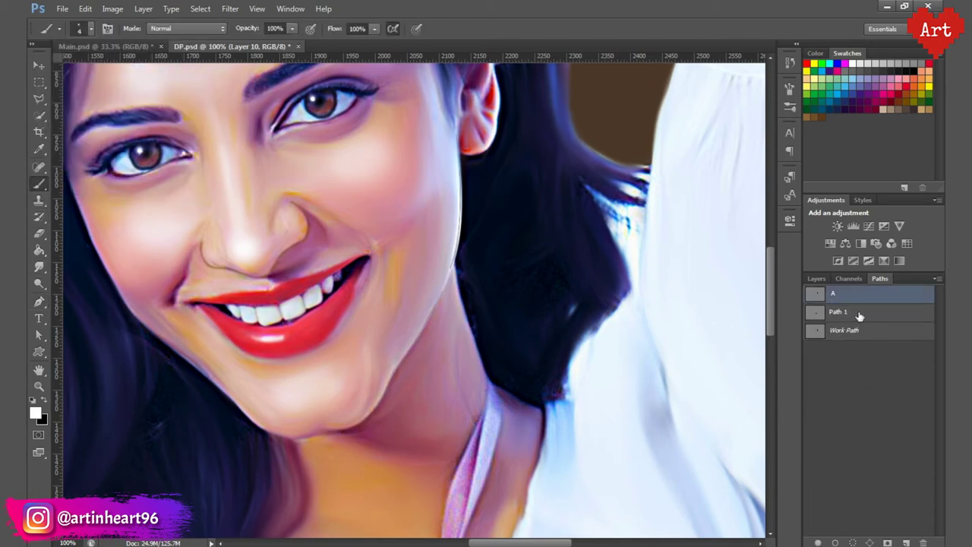
right_click(849, 313)
left_click(850, 388)
left_click(562, 190)
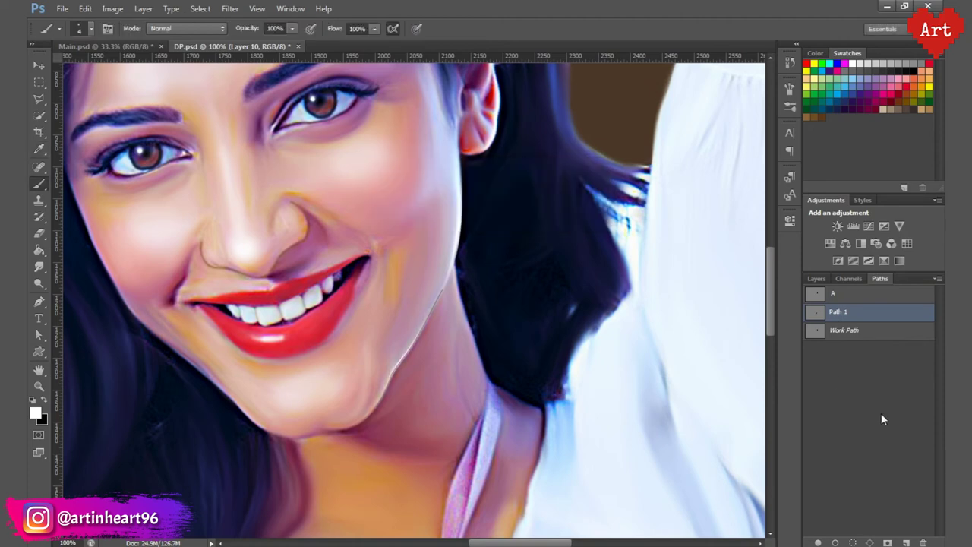
left_click(878, 417)
scroll(456, 264, "down", 3)
scroll(436, 266, "down", 2)
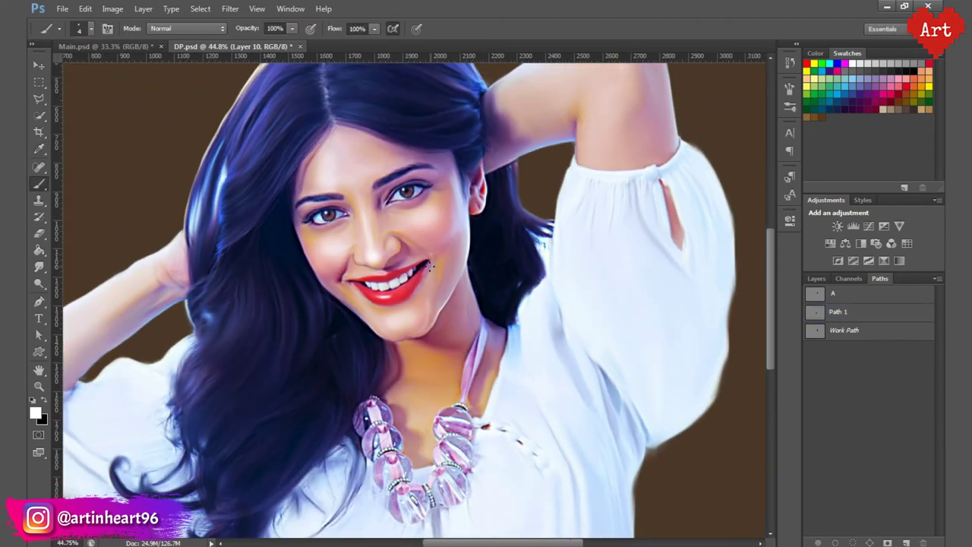
scroll(374, 302, "up", 5)
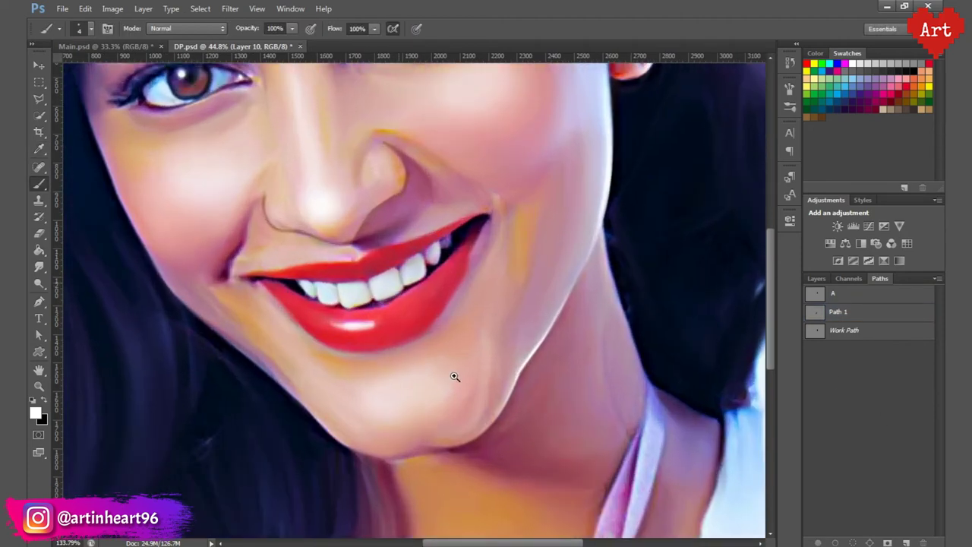
Step: Create a new path named Path 2 with the Pen tool ready
left_click(939, 278)
left_click(866, 282)
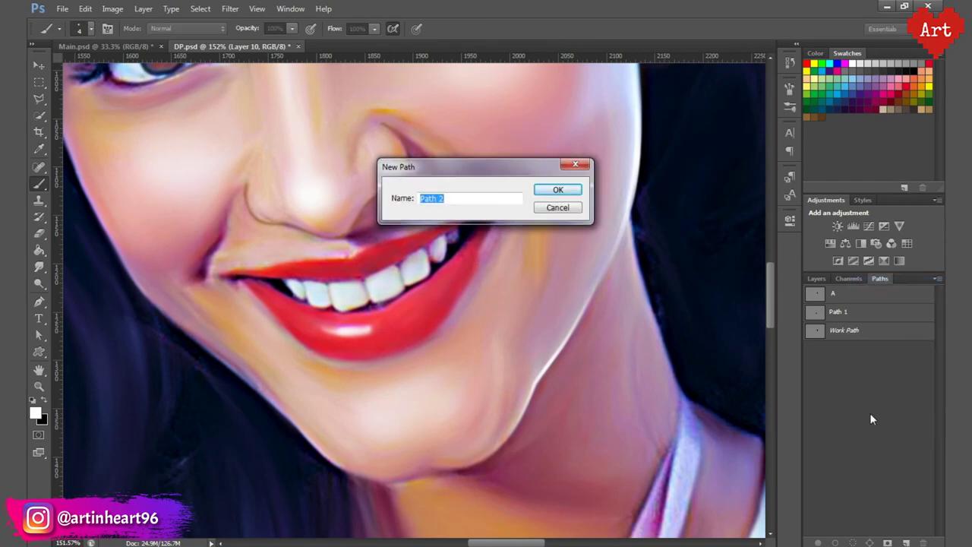
left_click(555, 190)
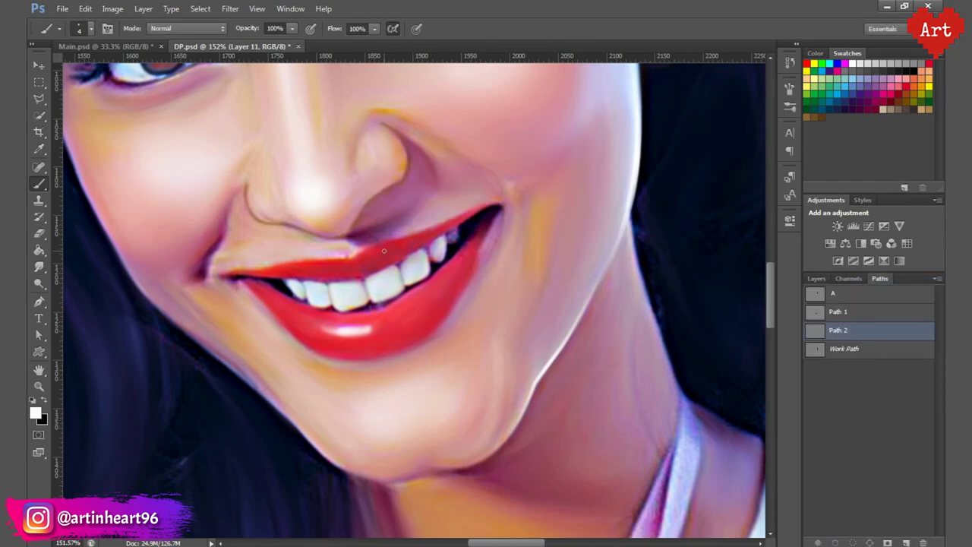
scroll(384, 251, "up", 2)
left_click(38, 302)
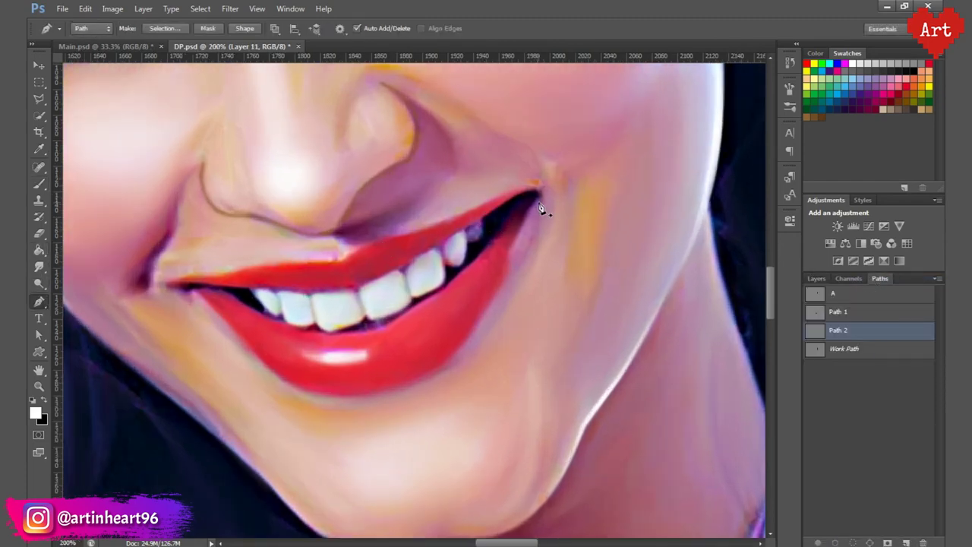
Step: Trace a curve along the lower lip starting from its corner
left_click_drag(509, 275, 504, 279)
left_click_drag(451, 367, 487, 339)
left_click_drag(391, 391, 403, 392)
left_click_drag(323, 404, 309, 411)
left_click_drag(272, 375, 314, 414)
left_click(195, 295)
Step: Trace a curve along the upper lip from corner to corner
left_click(532, 199)
left_click_drag(480, 202, 473, 205)
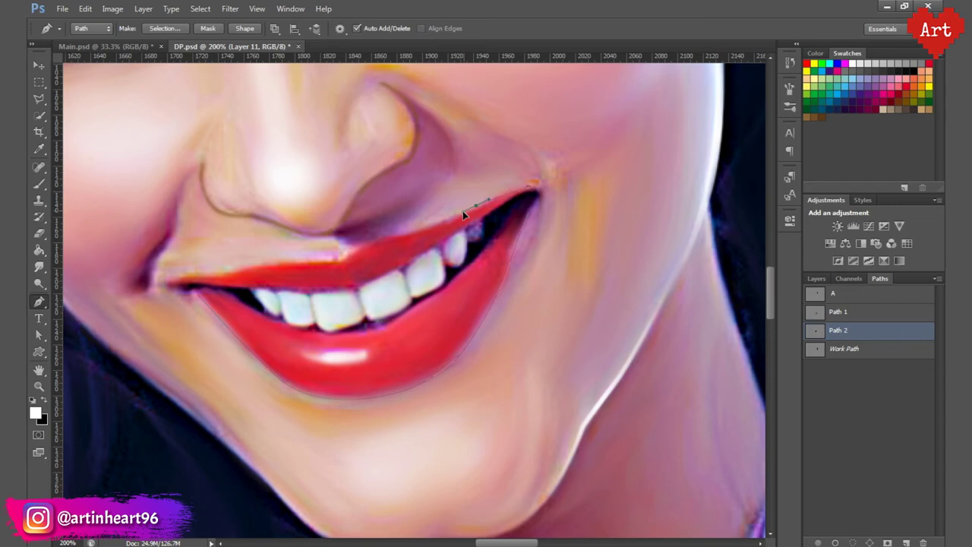
left_click(403, 232)
left_click_drag(332, 271, 305, 258)
mouse_move(233, 269)
left_mouse_down()
mouse_move(219, 283)
mouse_move(251, 259)
left_mouse_up()
left_click_drag(180, 275, 174, 279)
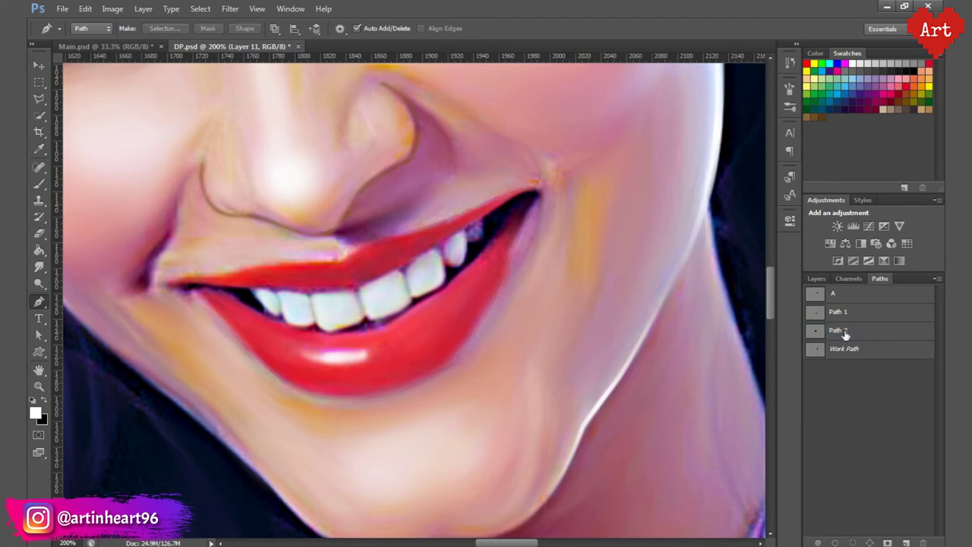
Step: Stroke Path 2 along the lips with the brush
right_click(841, 336)
left_click(842, 411)
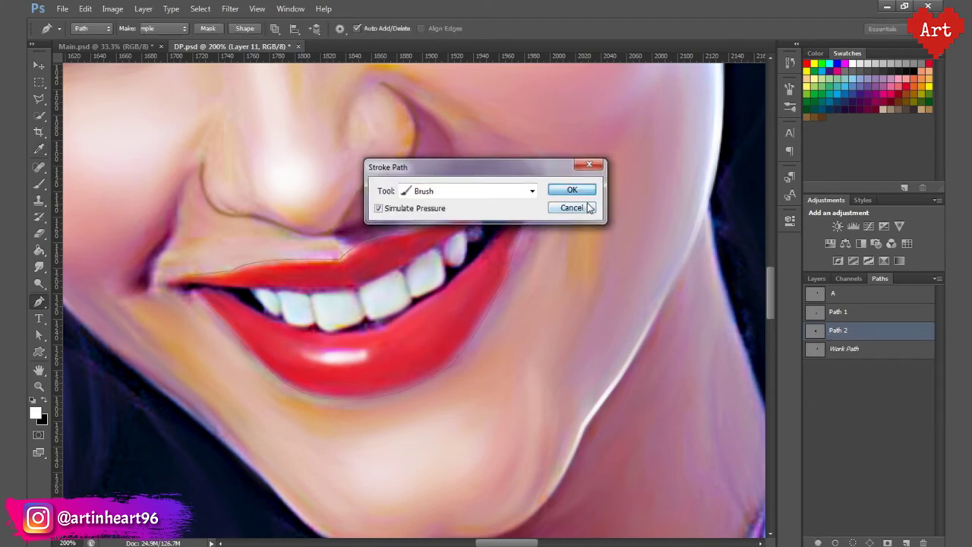
left_click(572, 190)
scroll(365, 288, "down", 5)
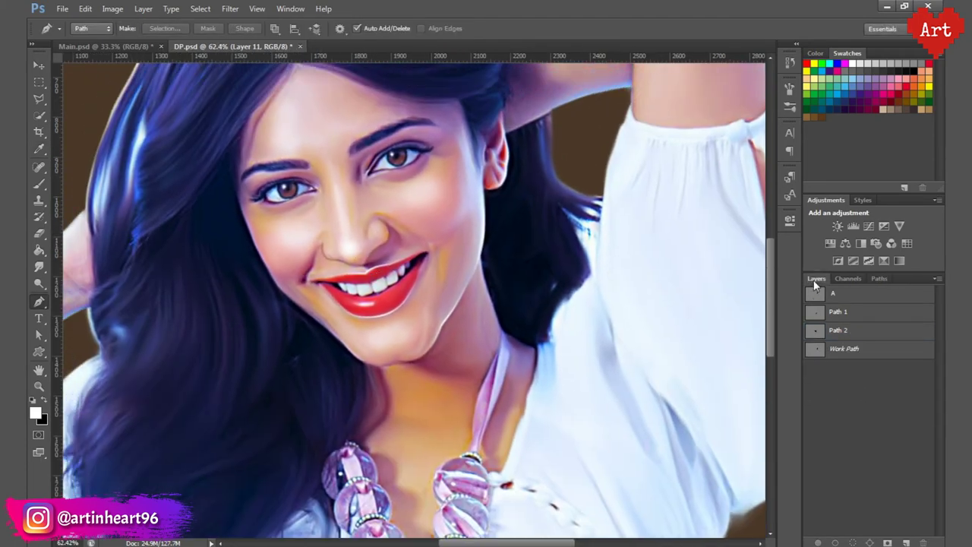
Step: Apply a Gaussian Blur with radius 1.2 to Layer 11
left_click(817, 278)
left_click(230, 9)
mouse_move(236, 137)
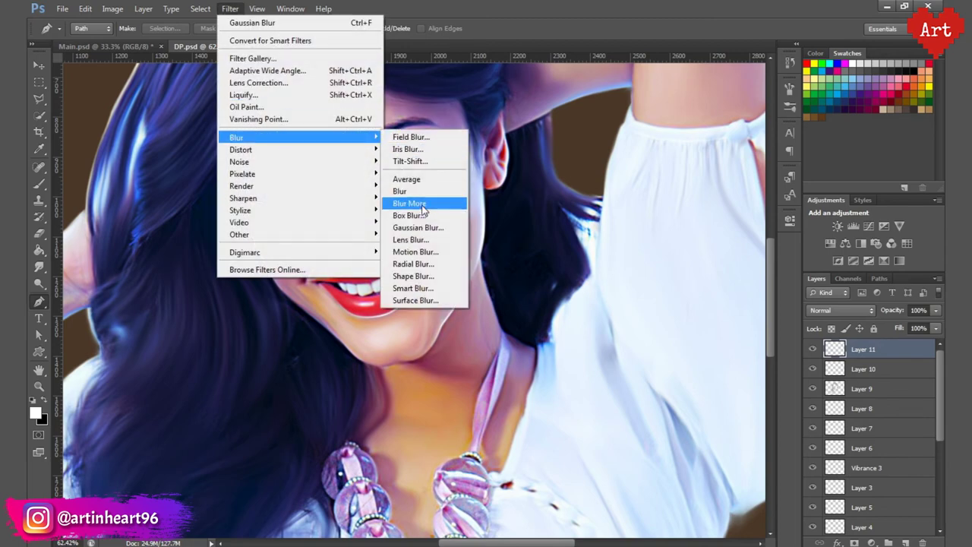
left_click(430, 225)
left_click(398, 290, "ctrl")
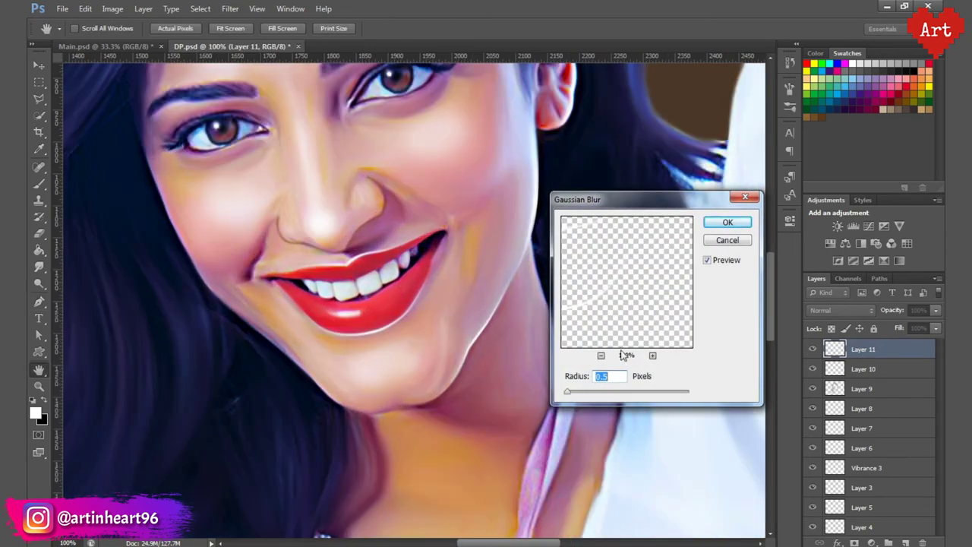
type("1.2")
key("Return")
Step: Set Layer 11 to Overlay blend mode at 80% opacity
left_click(841, 310)
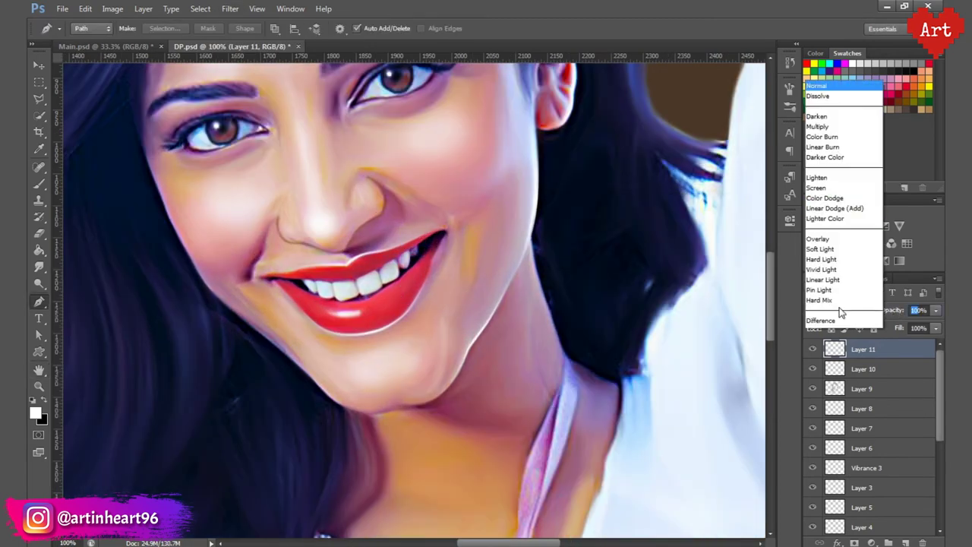
left_click(846, 163)
type("60")
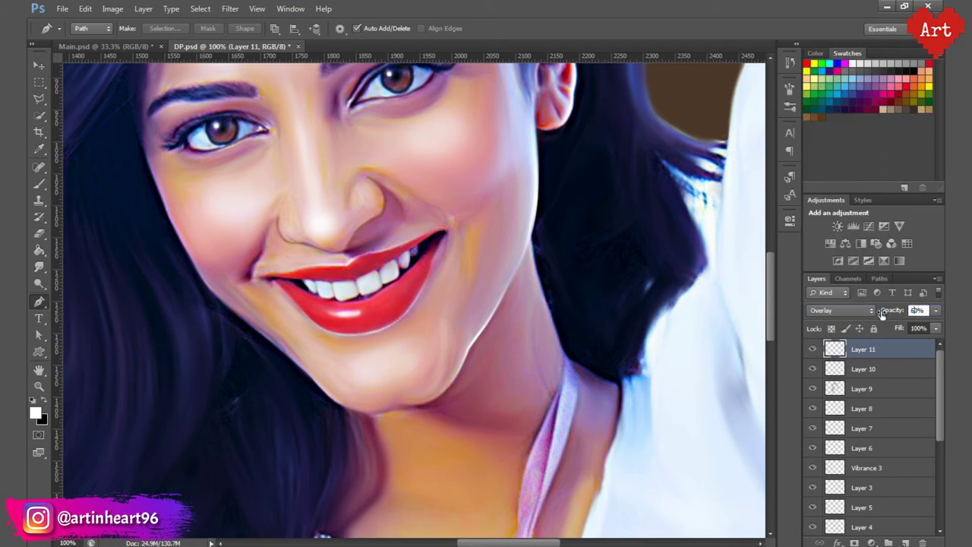
type("80")
scroll(391, 210, "down", 2)
left_click_drag(392, 211, 393, 281)
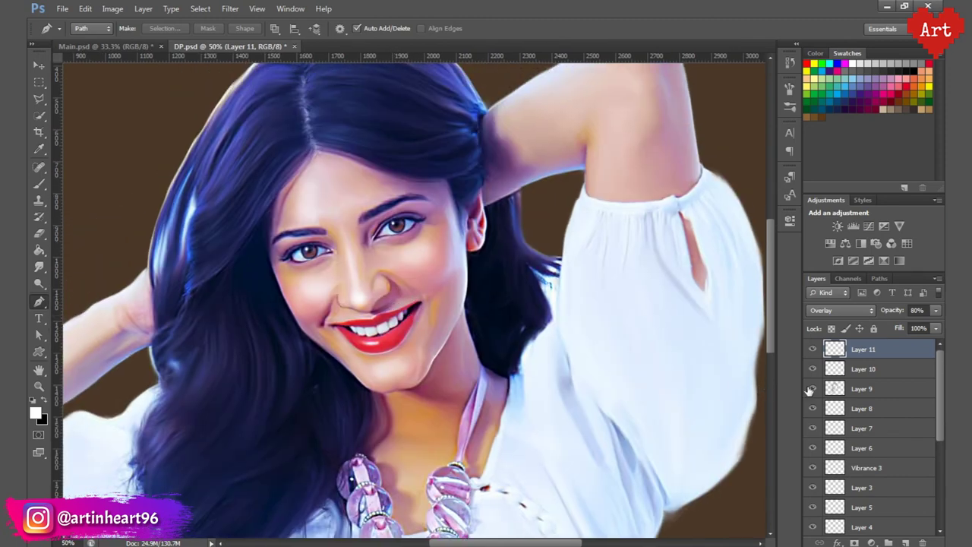
scroll(836, 425, "down", 3)
scroll(861, 462, "down", 2)
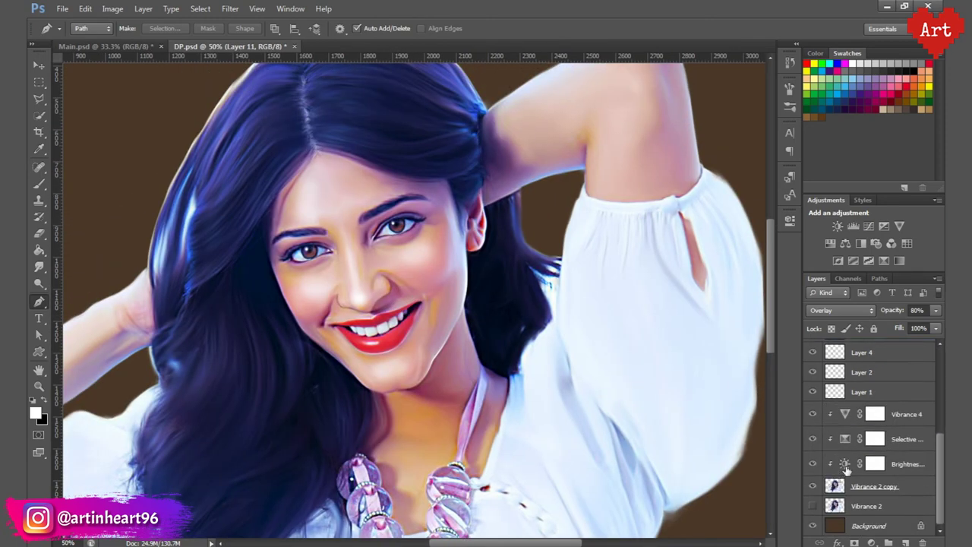
Step: Toggle the Brightness adjustment to compare, then fit the whole image in the window
left_click(811, 463)
left_click(812, 463)
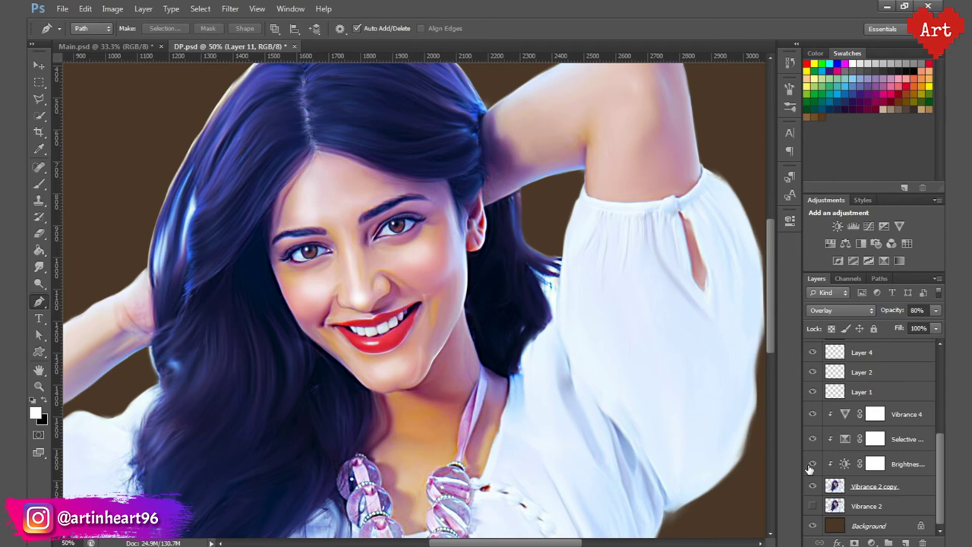
left_click(372, 339)
key("ctrl+0")
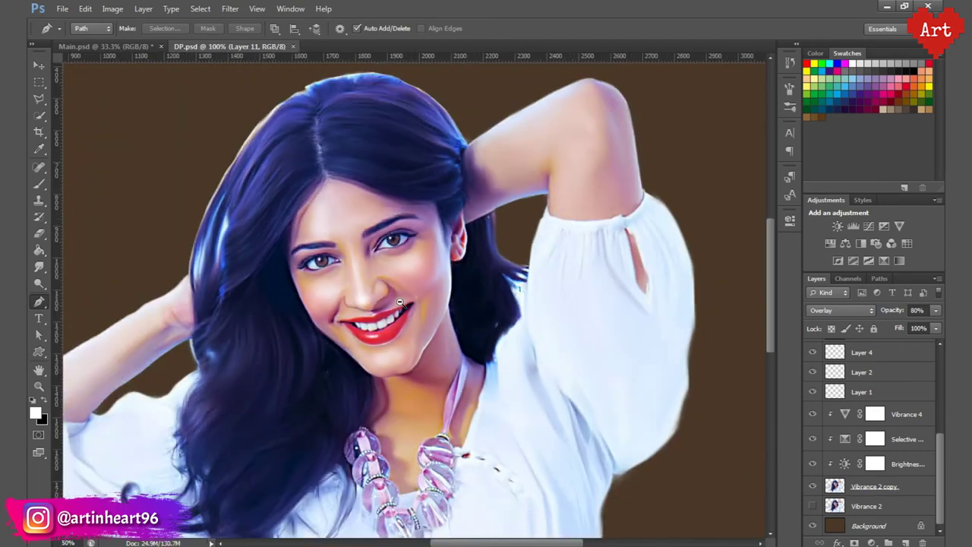
scroll(870, 466, "up", 5)
Step: Group the painting layers into Group 1, duplicate it, and merge the copy into one layer
left_click(899, 354, "shift")
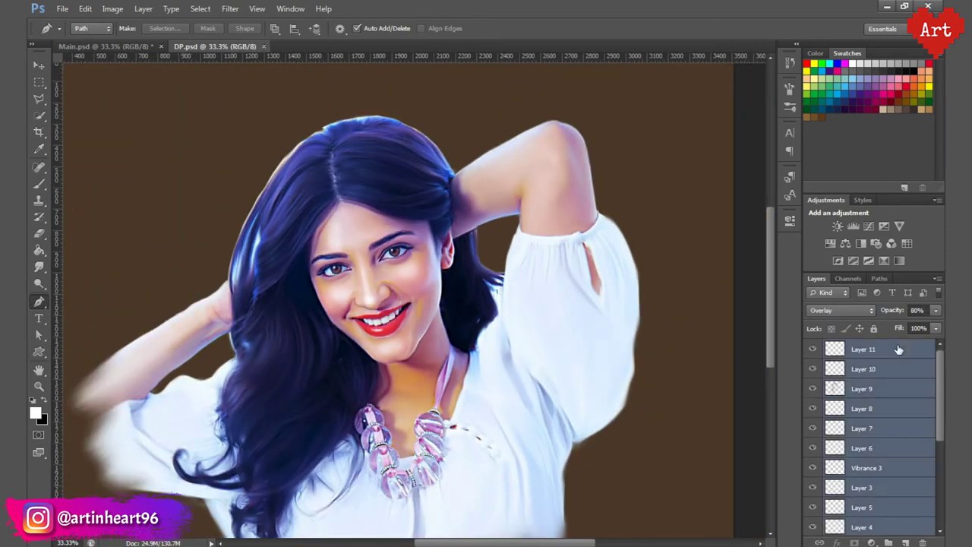
left_click(937, 278)
left_click(835, 314)
key("Return")
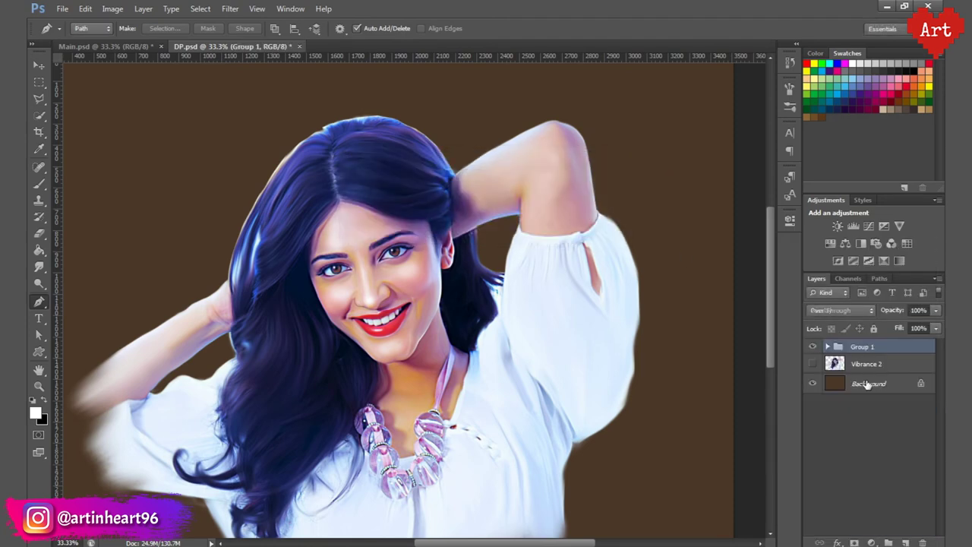
key("ctrl+j")
right_click(864, 347)
left_click(850, 216)
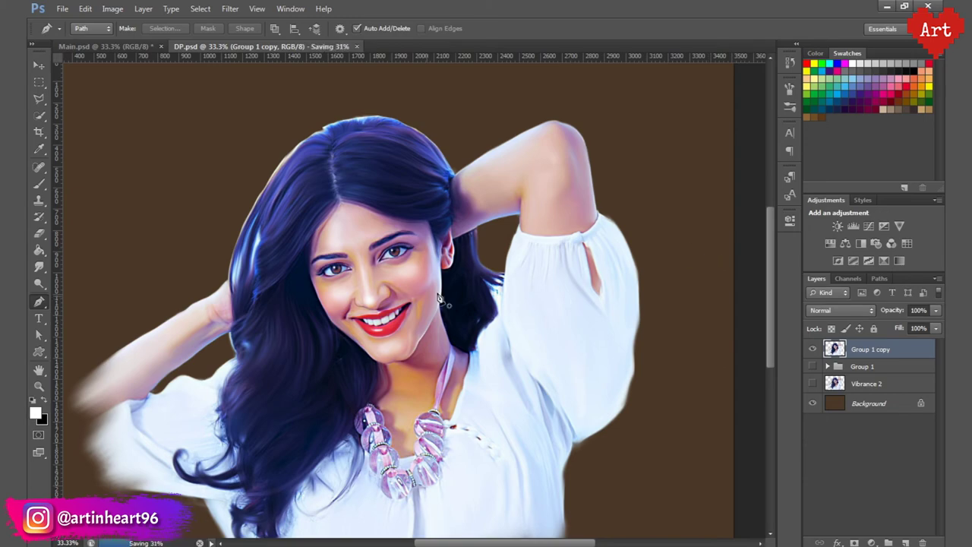
Step: Apply Oil Paint to the merged copy with lighting angle and shine set to 0
left_click(230, 9)
left_click(244, 107)
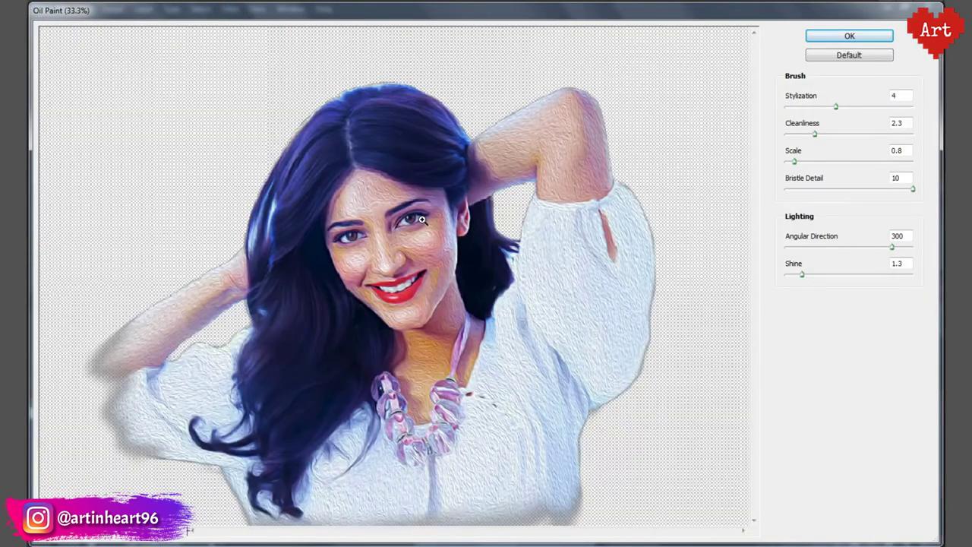
left_click(422, 220, "ctrl")
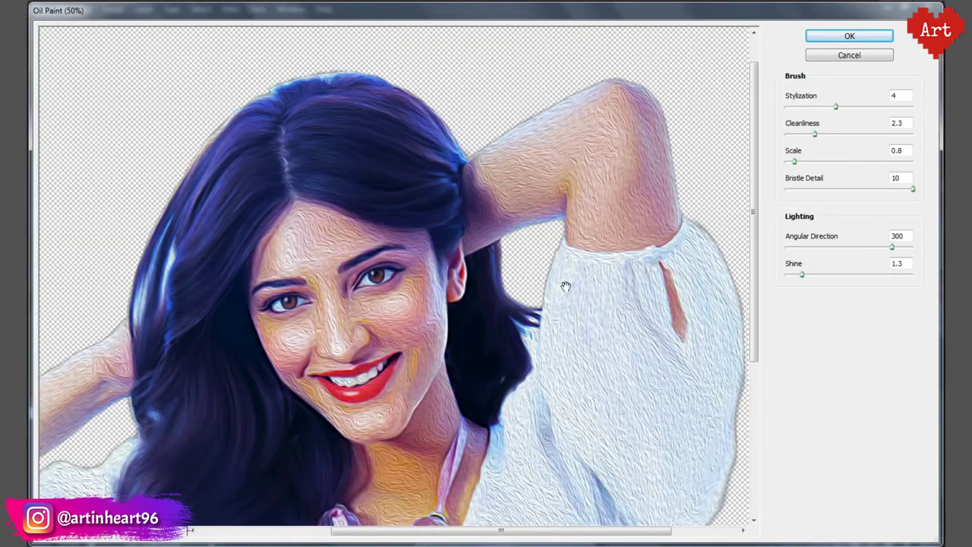
double_click(900, 236)
type("0")
double_click(896, 263)
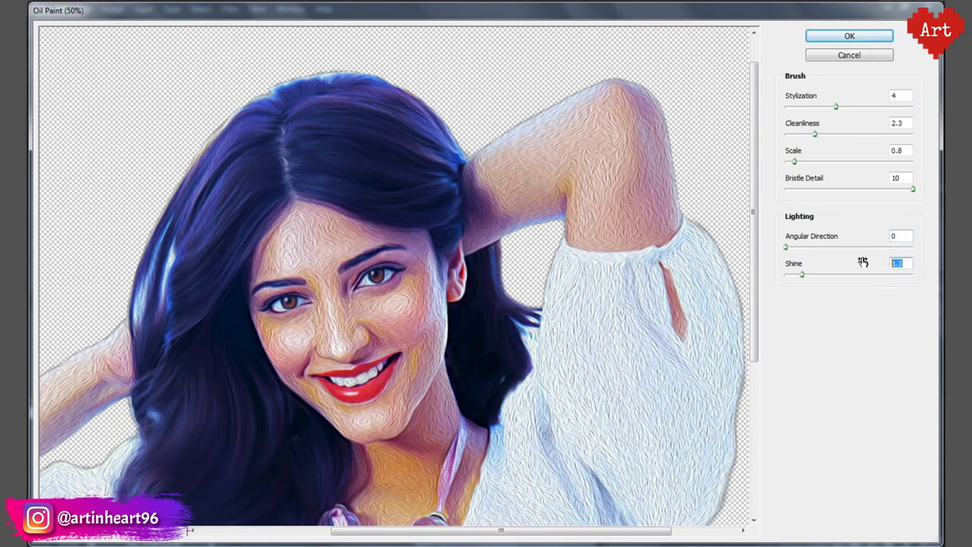
type("0")
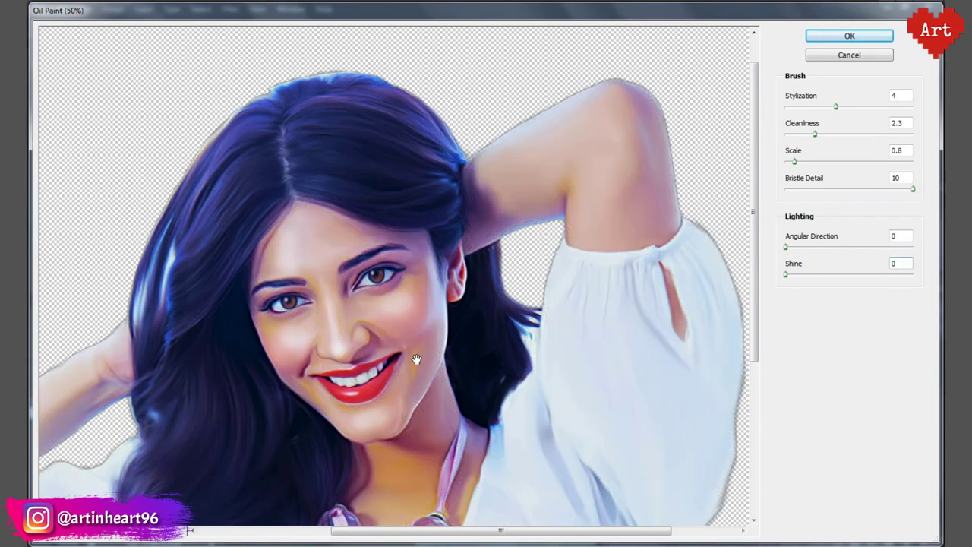
Step: Adjust Oil Paint cleanliness and bristle detail to 1 while previewing the face
key("ctrl+plus")
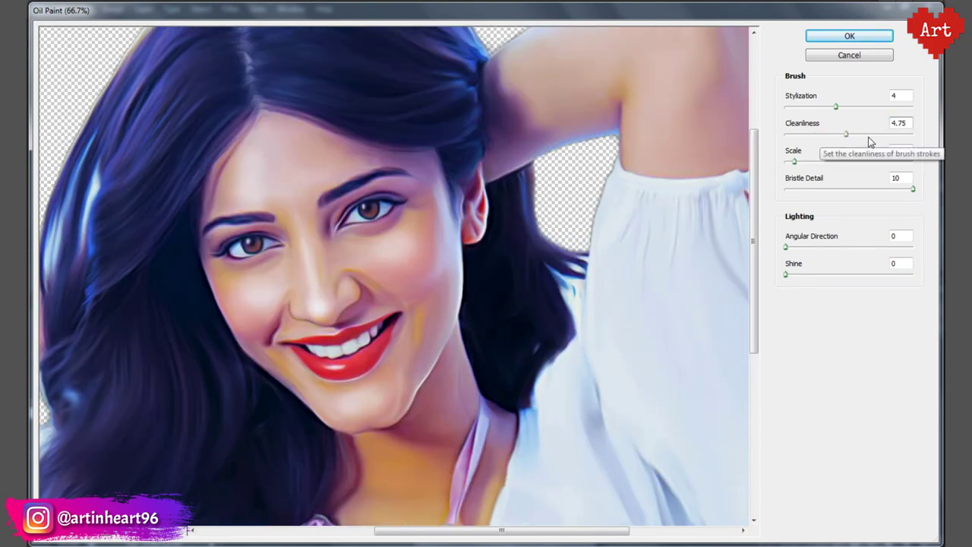
mouse_move(846, 134)
left_mouse_down()
mouse_move(870, 135)
mouse_move(793, 134)
left_mouse_up()
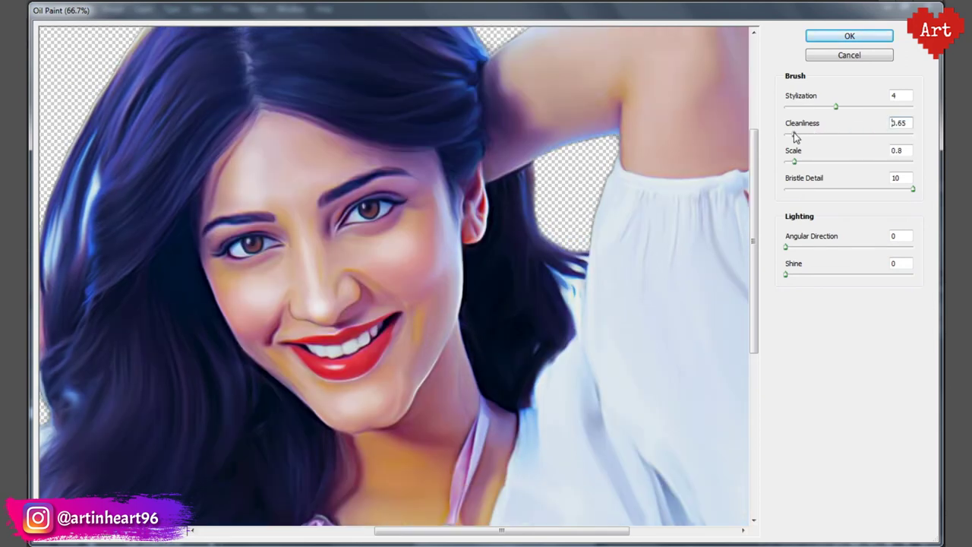
left_click(798, 189)
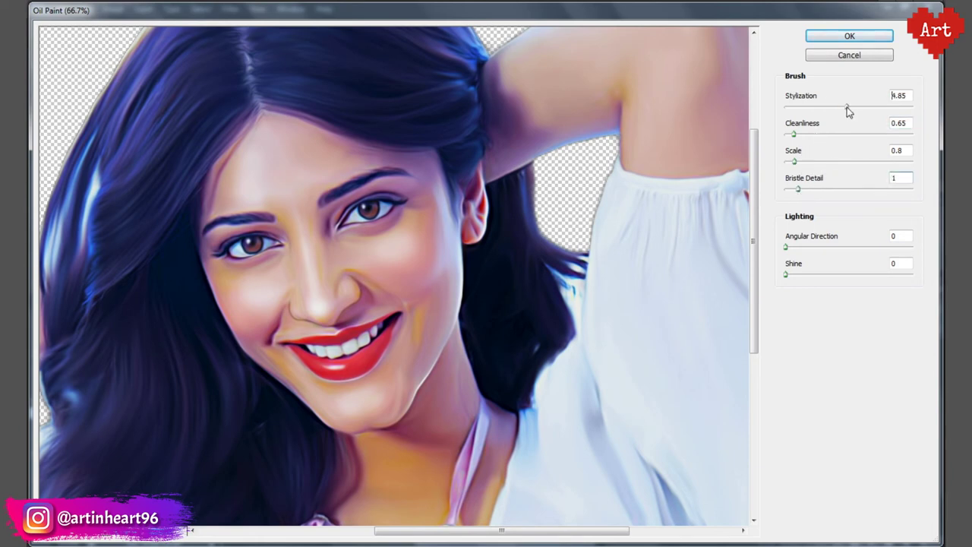
scroll(440, 252, "up", 1)
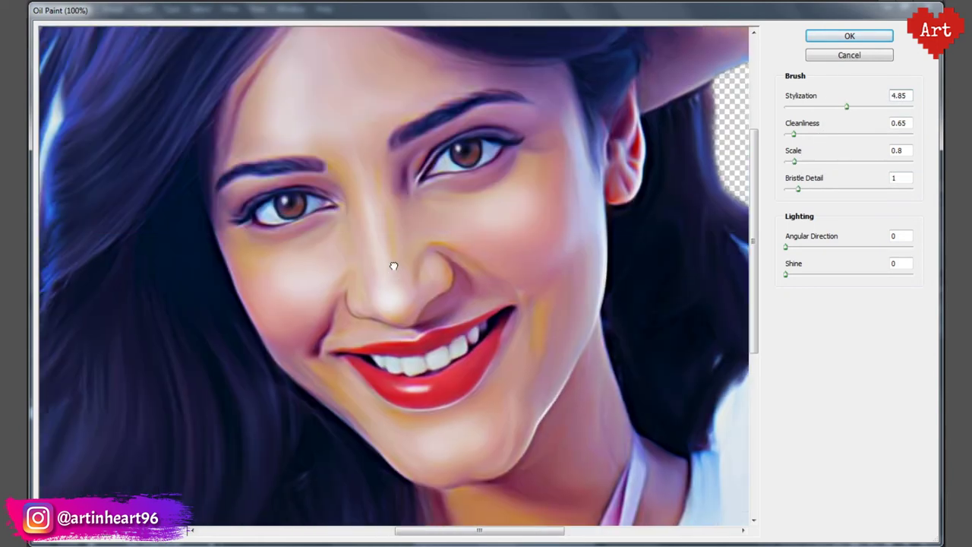
left_click_drag(391, 267, 406, 258)
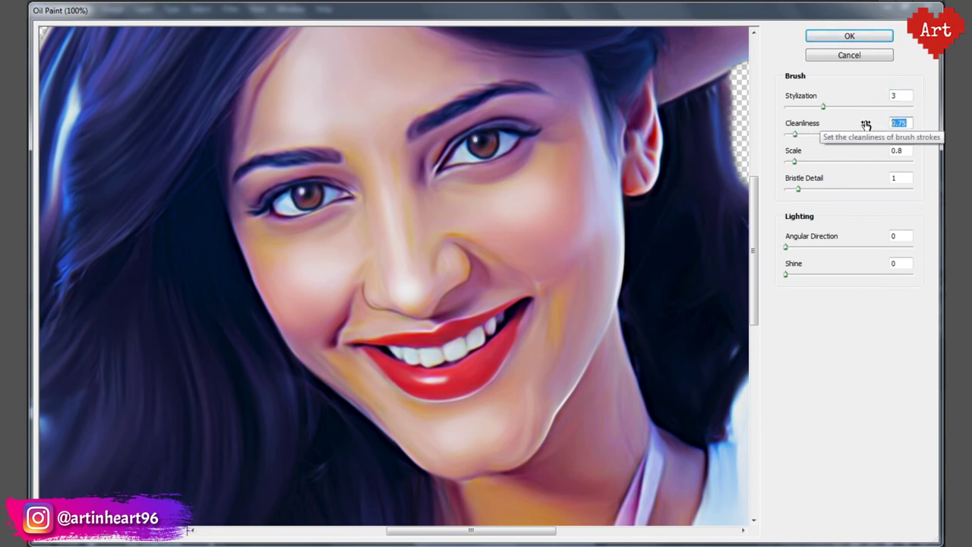
type("1")
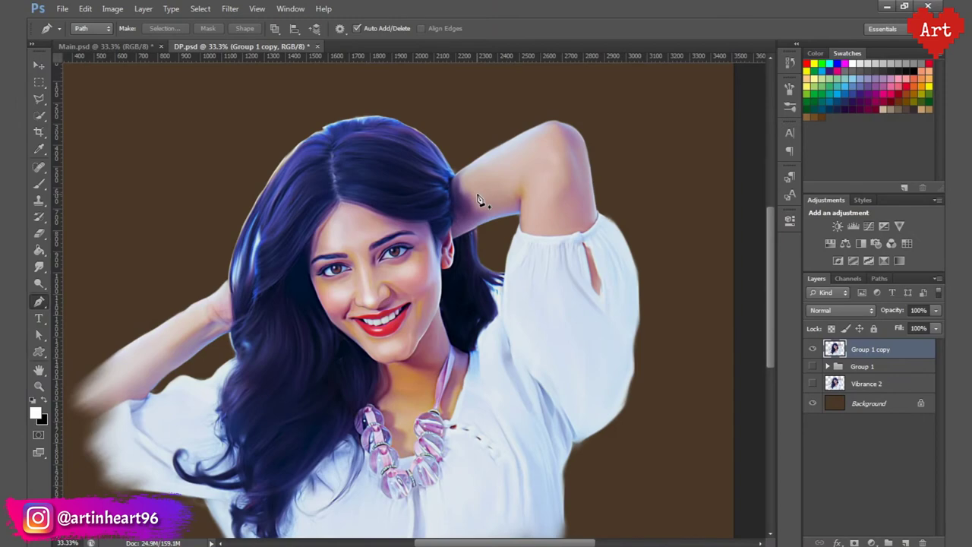
Step: Apply Smart Sharpen to the portrait at Amount 100% and Radius 2 px
scroll(387, 296, "up", 5)
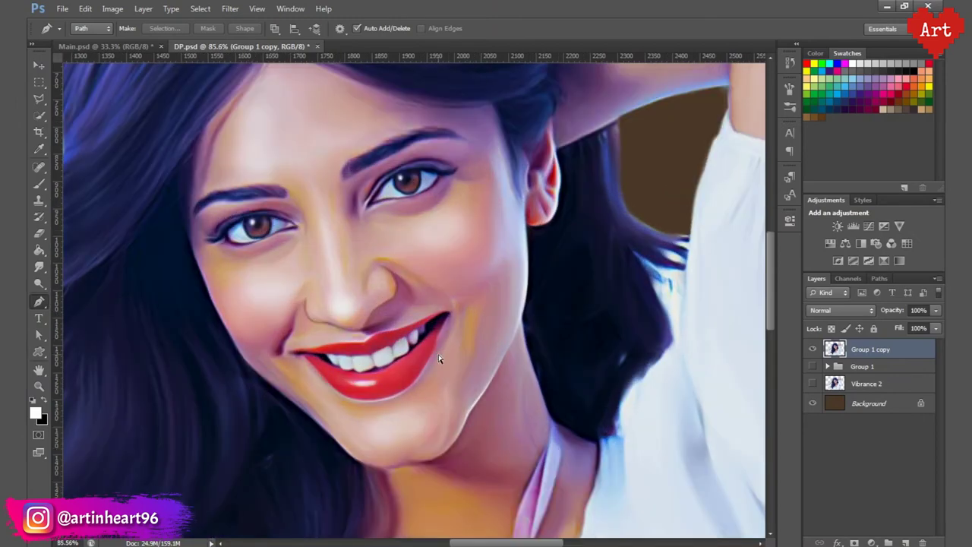
scroll(310, 207, "up", 3)
key("ctrl+0")
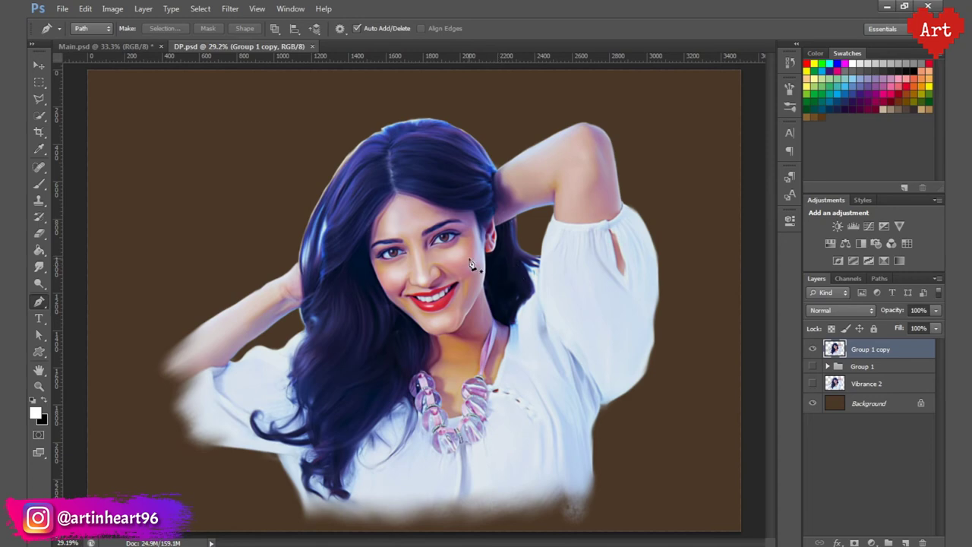
left_click(230, 8)
left_click(412, 174)
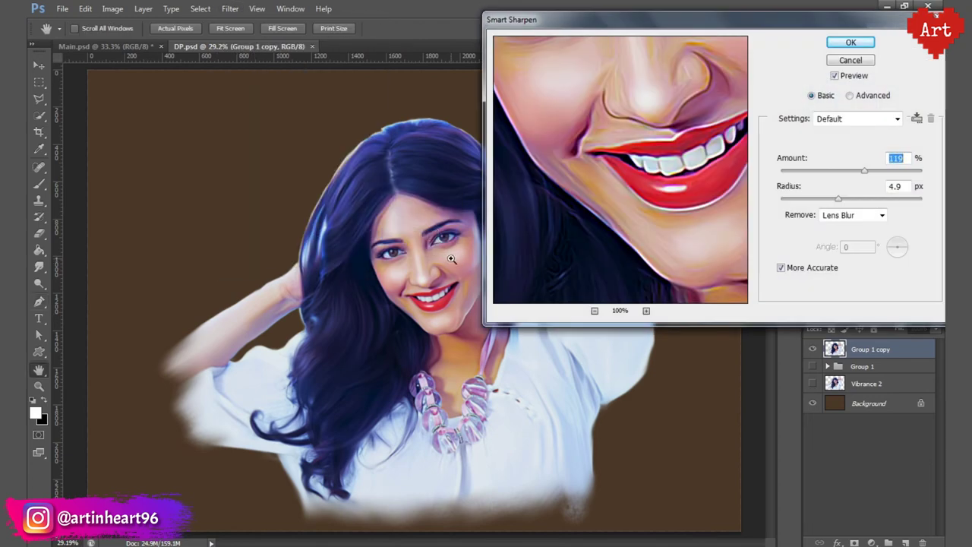
left_click(466, 253, "ctrl")
type("2")
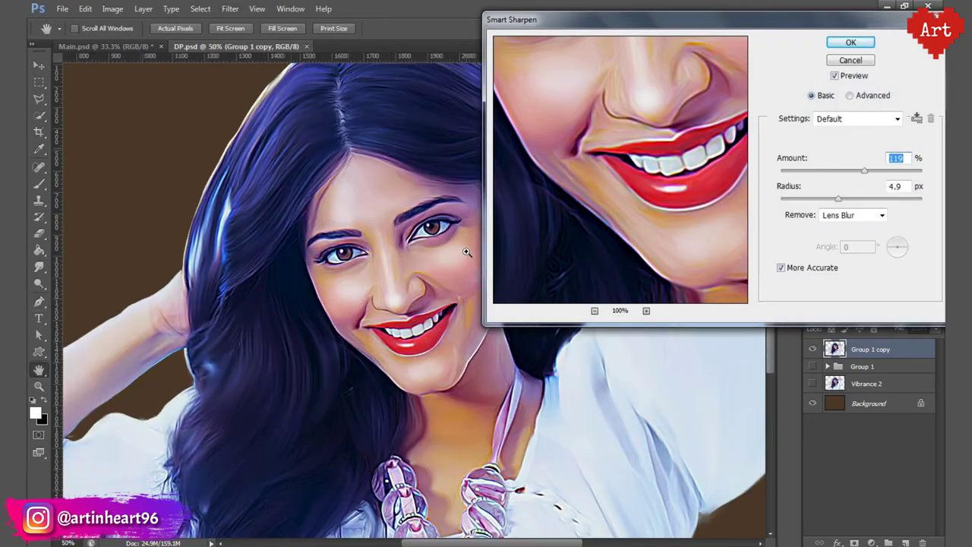
left_click(908, 158)
type("100")
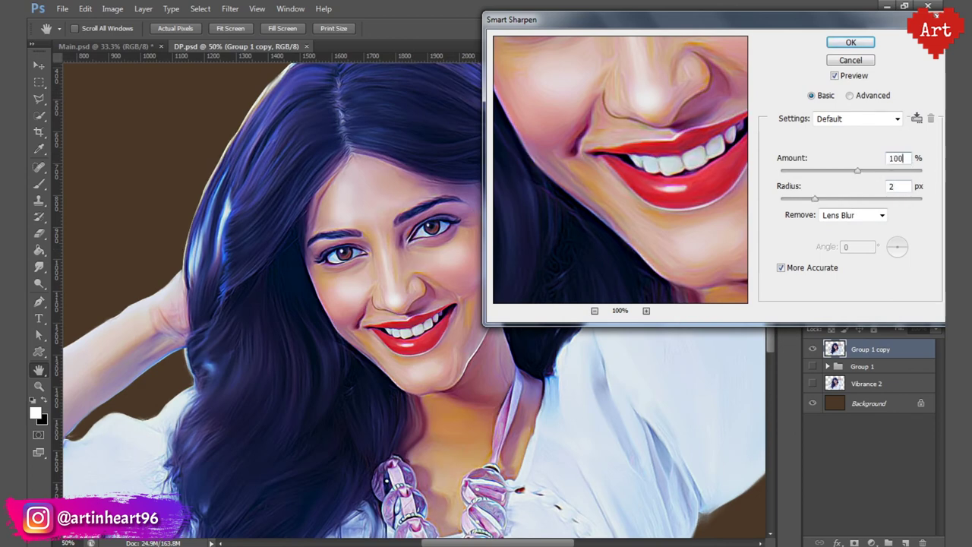
type("4")
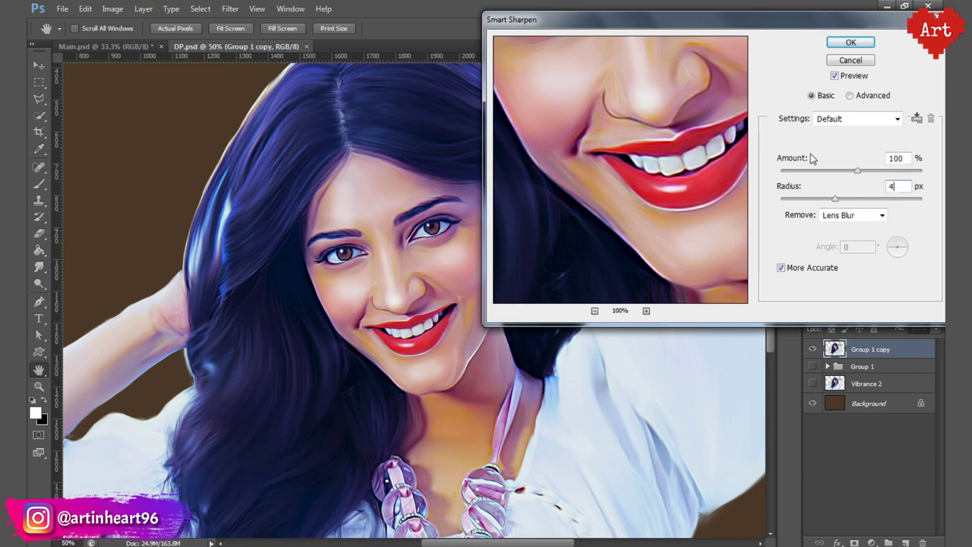
type("3")
key("Down")
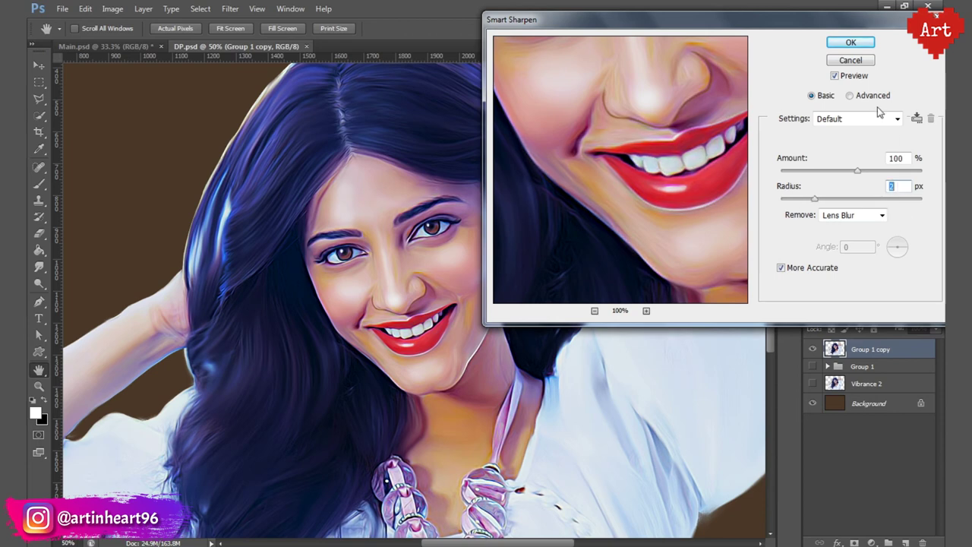
left_click(866, 45)
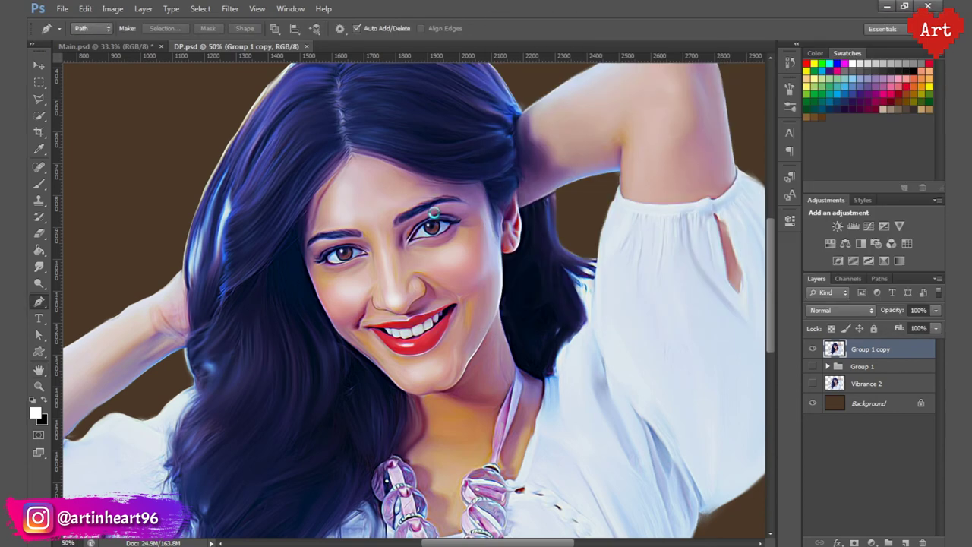
Step: Align the portrait's vertical and horizontal centres to the Background, then reselect Group 1 copy
scroll(437, 218, "down", 3)
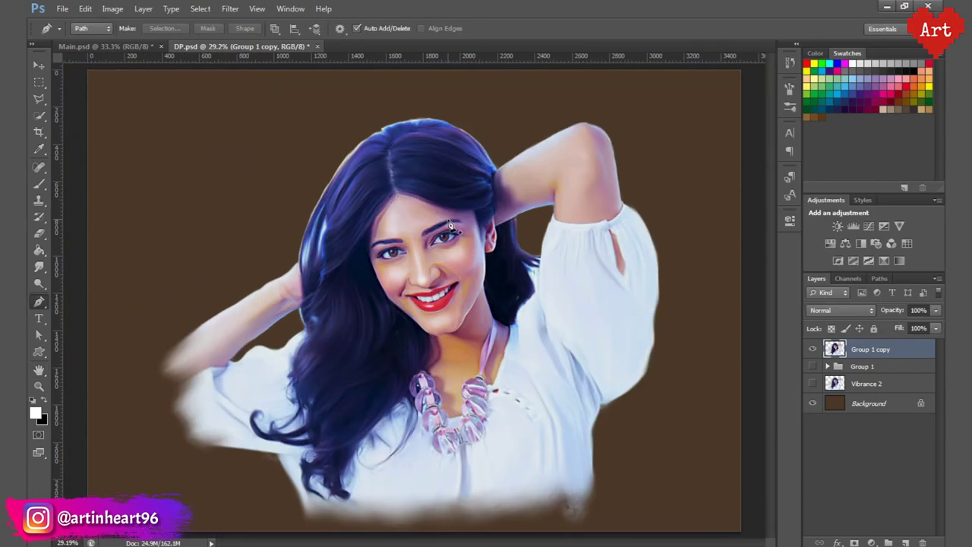
left_click(868, 403, "ctrl")
key("v")
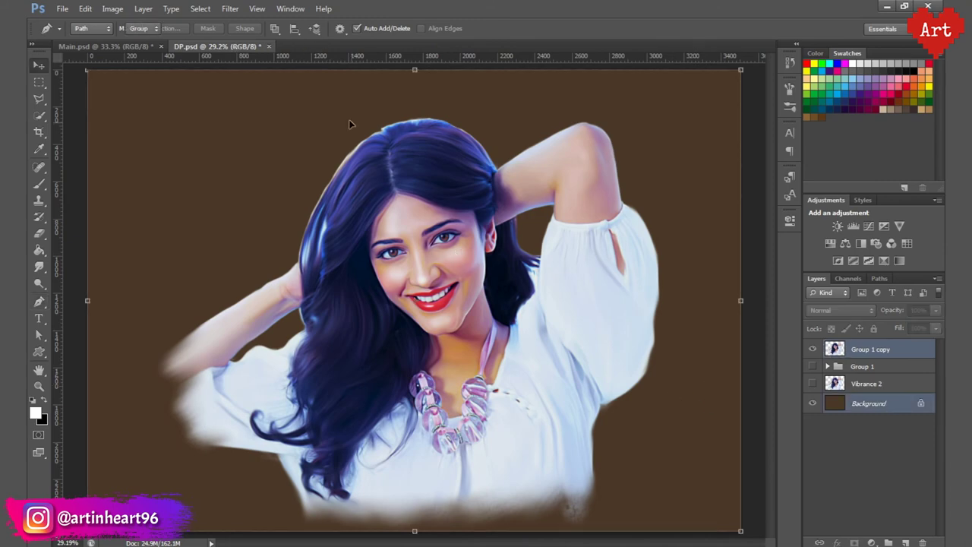
left_click(295, 28)
left_click(346, 28)
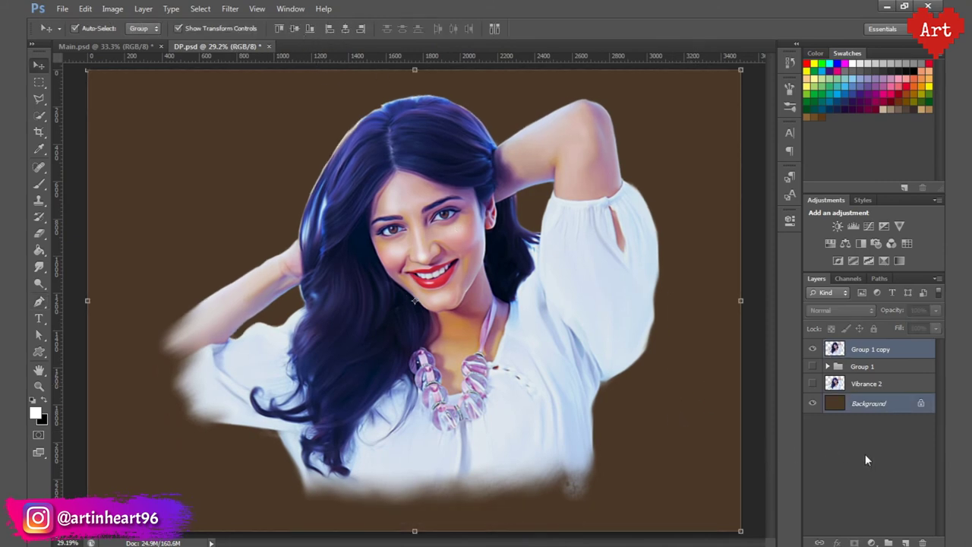
left_click(873, 350)
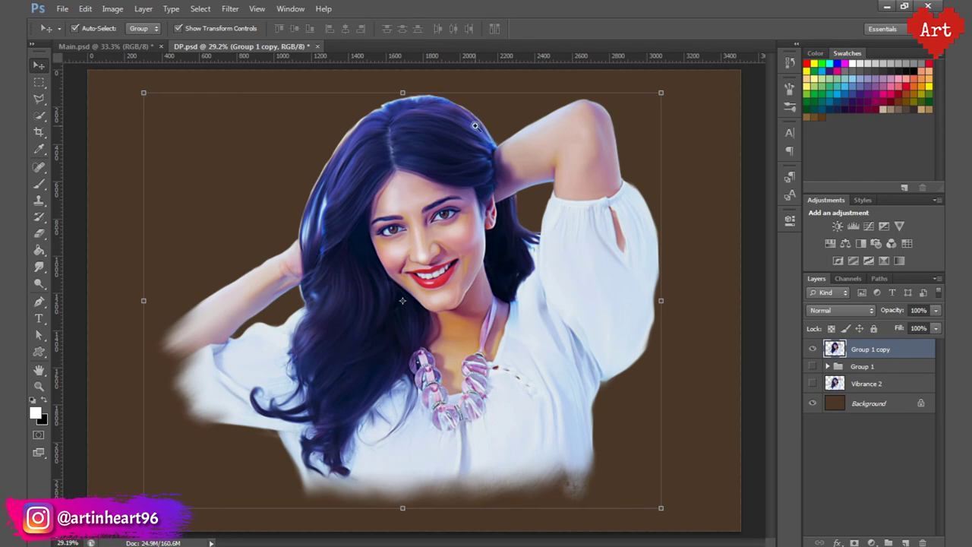
scroll(475, 126, "up", 3)
scroll(474, 125, "up", 2)
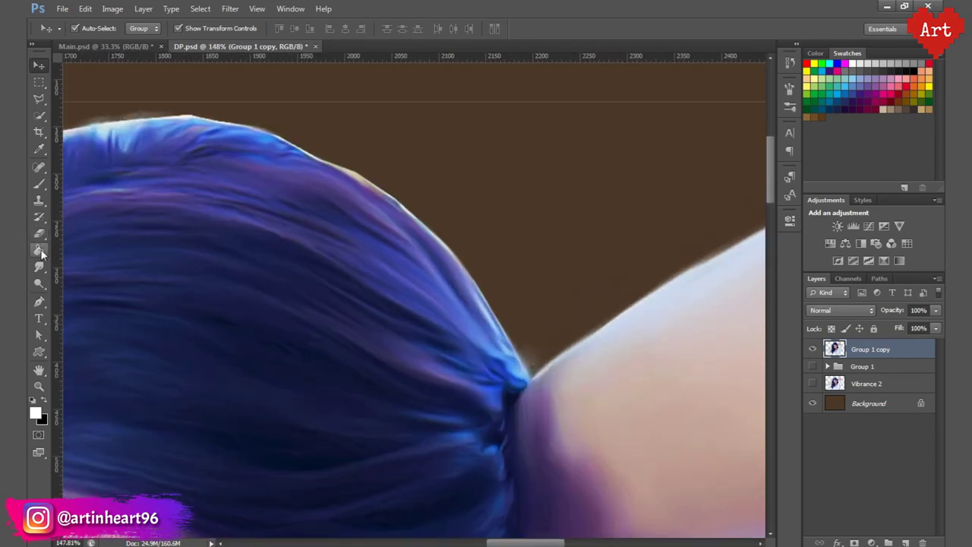
Step: Smudge the top and left hair outline at 50% strength, then fit the portrait on screen
left_click(39, 267)
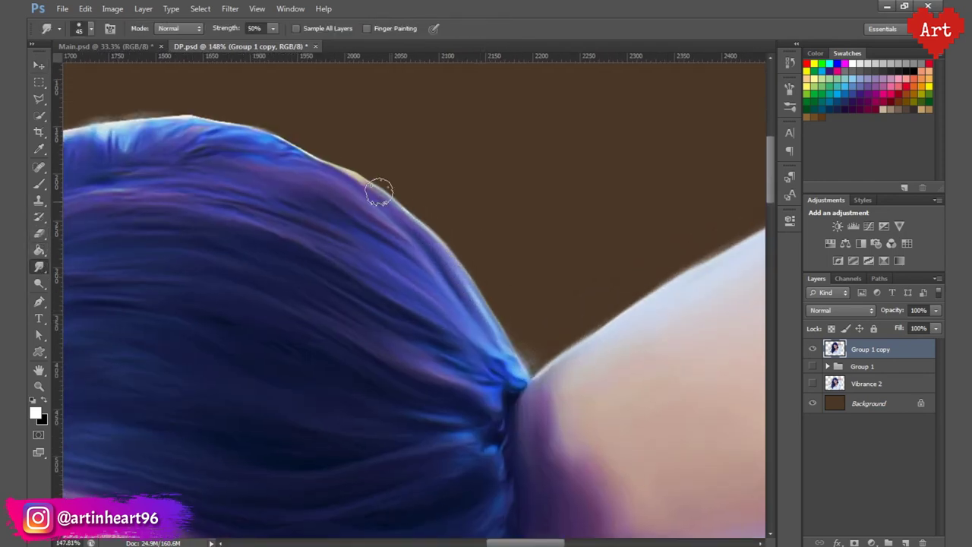
scroll(427, 213, "up", 3)
scroll(460, 247, "left", 4)
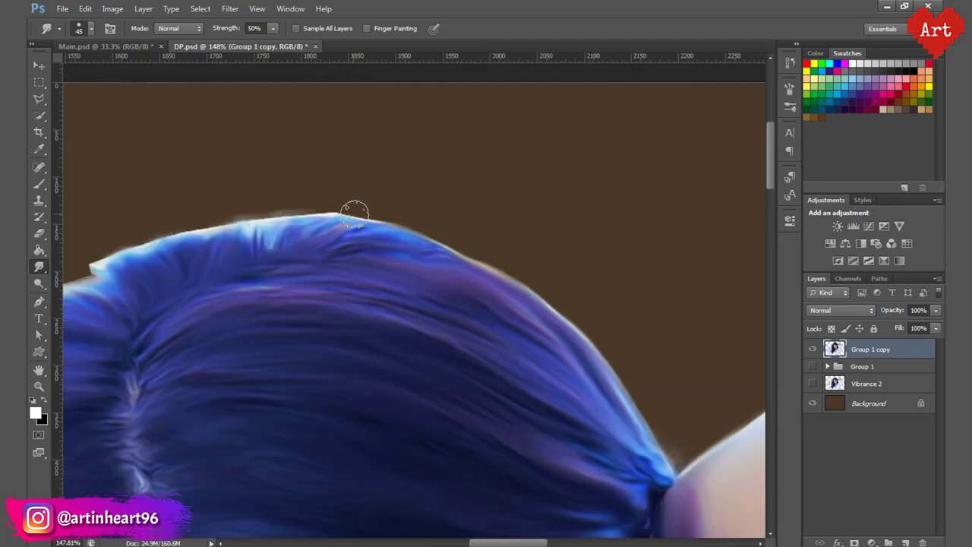
mouse_move(302, 215)
left_mouse_down()
mouse_move(386, 207)
mouse_move(256, 220)
mouse_move(391, 185)
left_mouse_up()
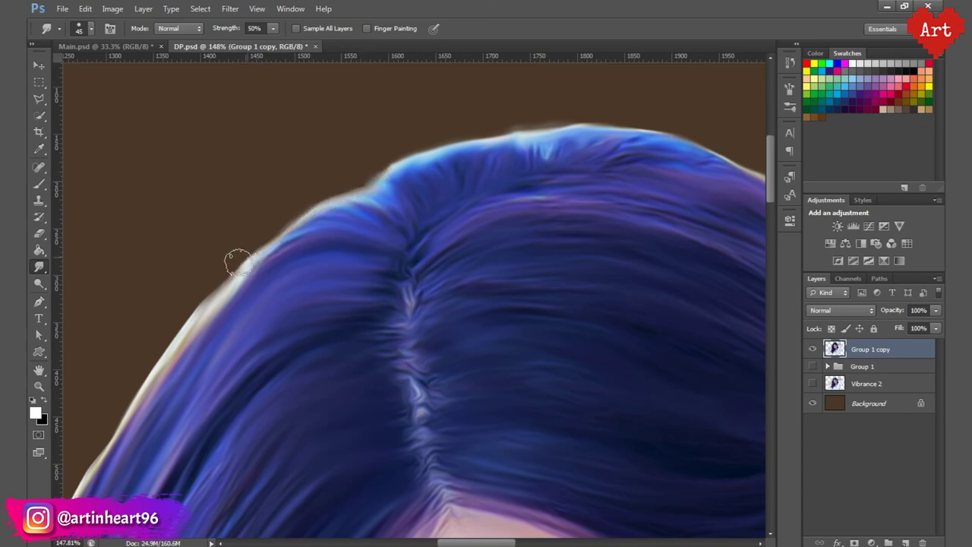
scroll(364, 119, "down", 5)
scroll(351, 134, "left", 4)
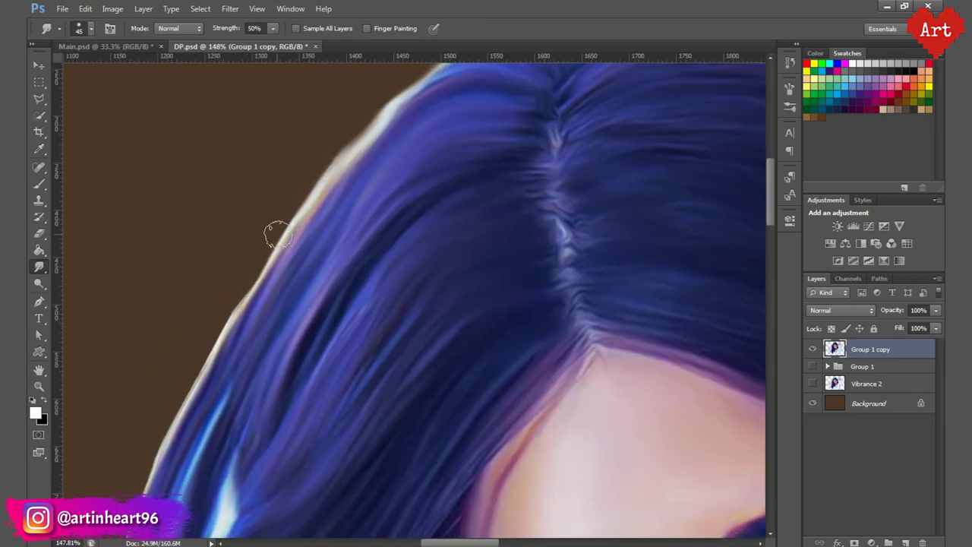
left_click_drag(232, 296, 295, 204)
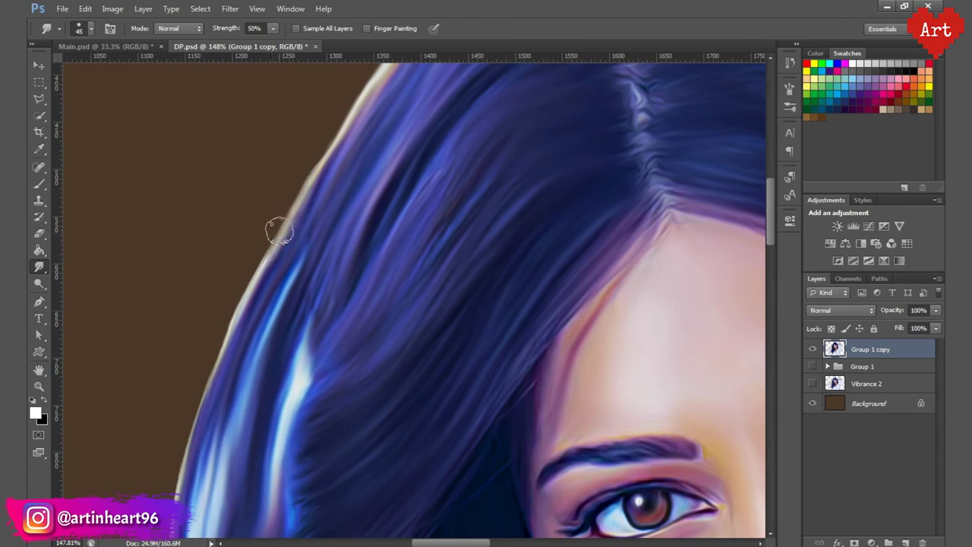
left_click_drag(212, 351, 242, 225)
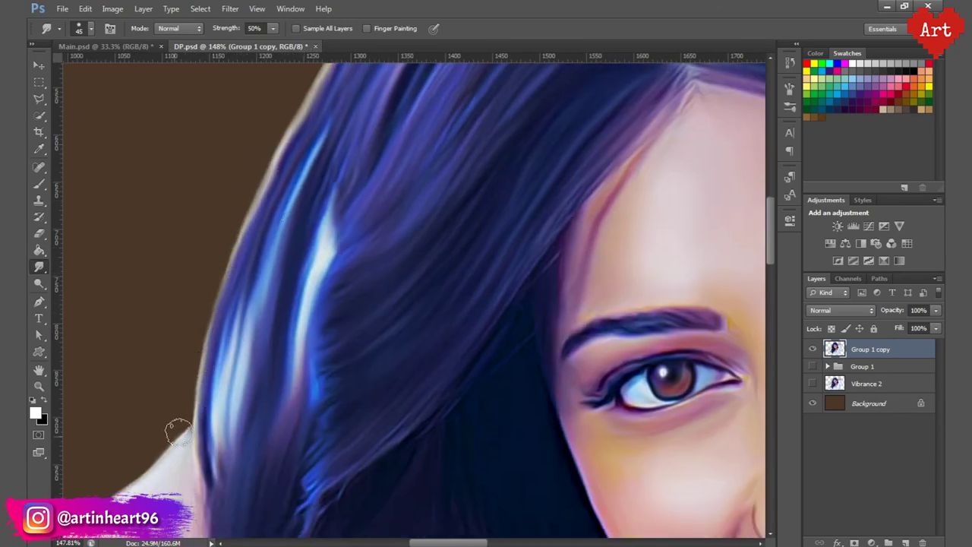
key("ctrl+minus")
key("ctrl+minus")
key("ctrl+minus")
key("ctrl+0")
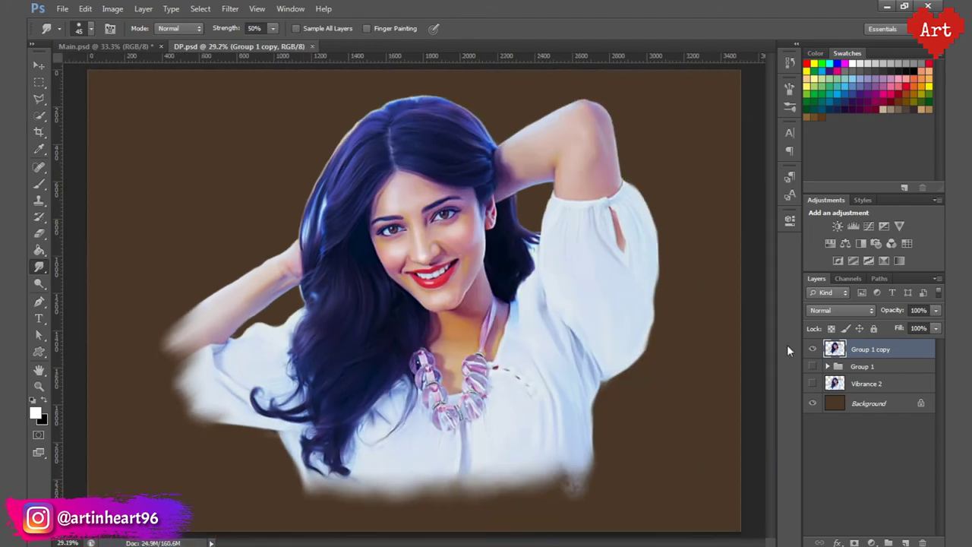
Step: Add a layer above the Background and set up a large soft textured black brush
left_click(880, 404)
left_click(906, 542)
left_click(44, 400)
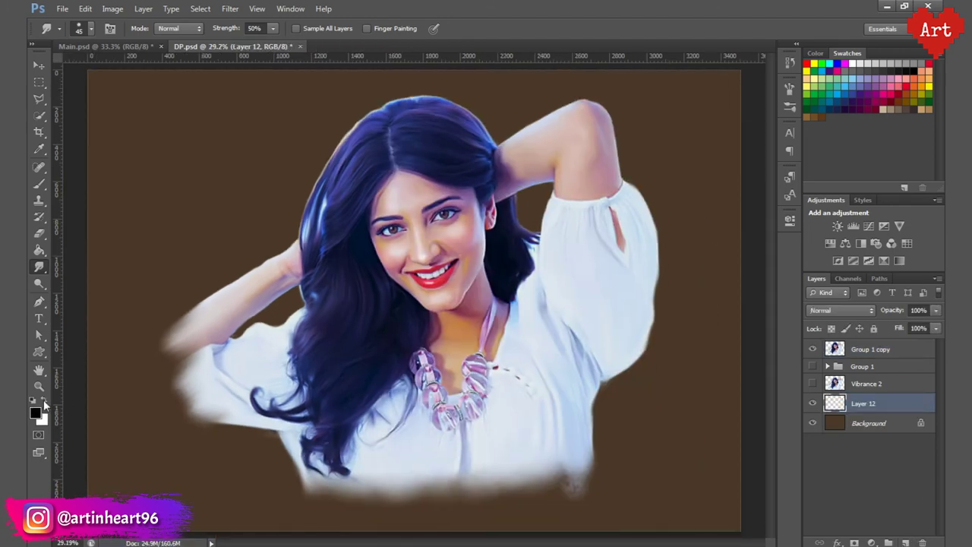
left_click(40, 185)
left_click(90, 28)
scroll(114, 167, "down", 3)
left_click(115, 169)
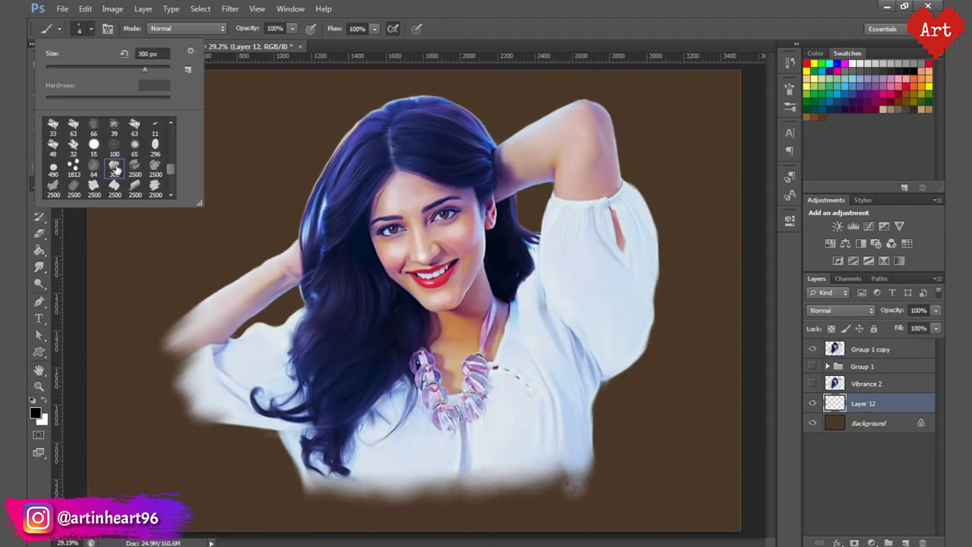
left_click(418, 28)
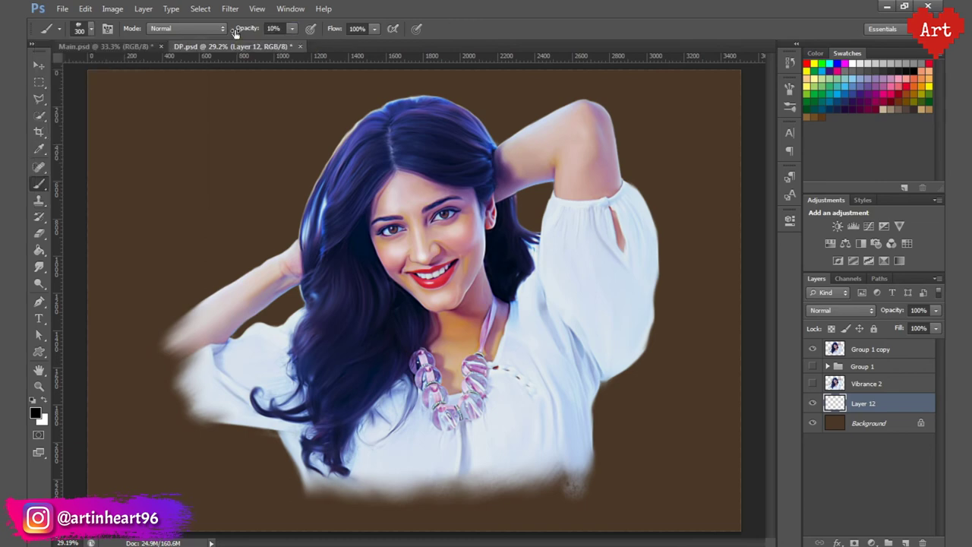
key("bracketright")
key("bracketright")
key("bracketright")
key("bracketright")
key("bracketright")
key("bracketright")
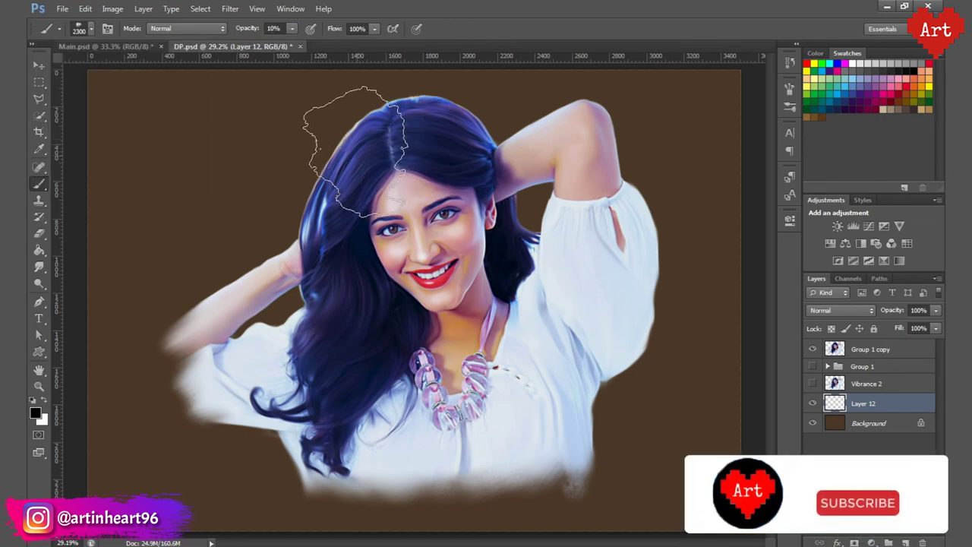
Step: Scale the Group 1 copy portrait to 90% with Free Transform
left_click(885, 355)
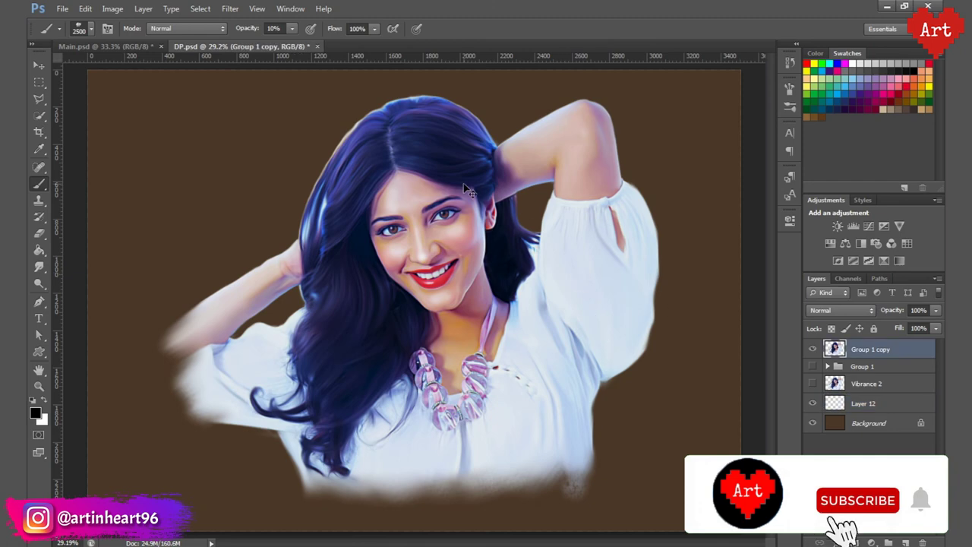
key("ctrl+t")
type("80")
key("Return")
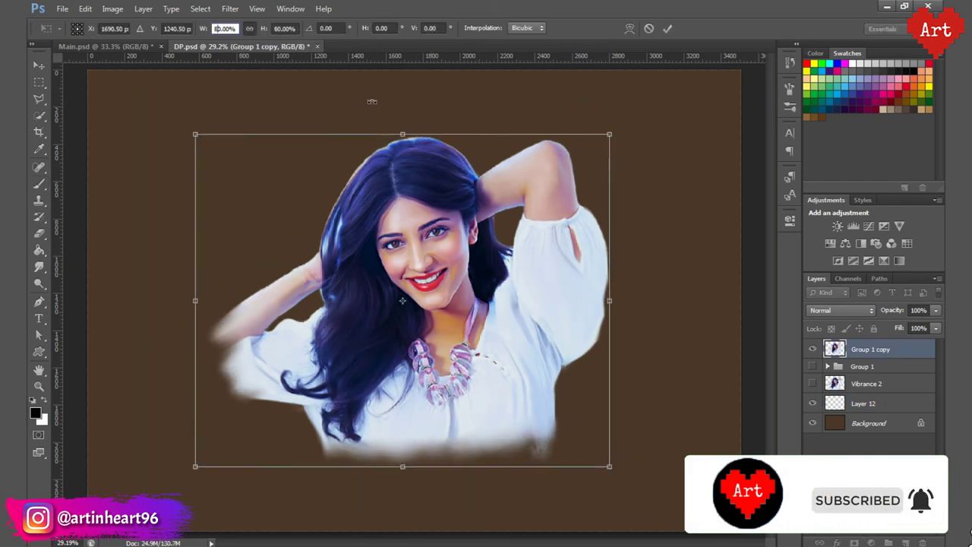
type("90")
key("Return")
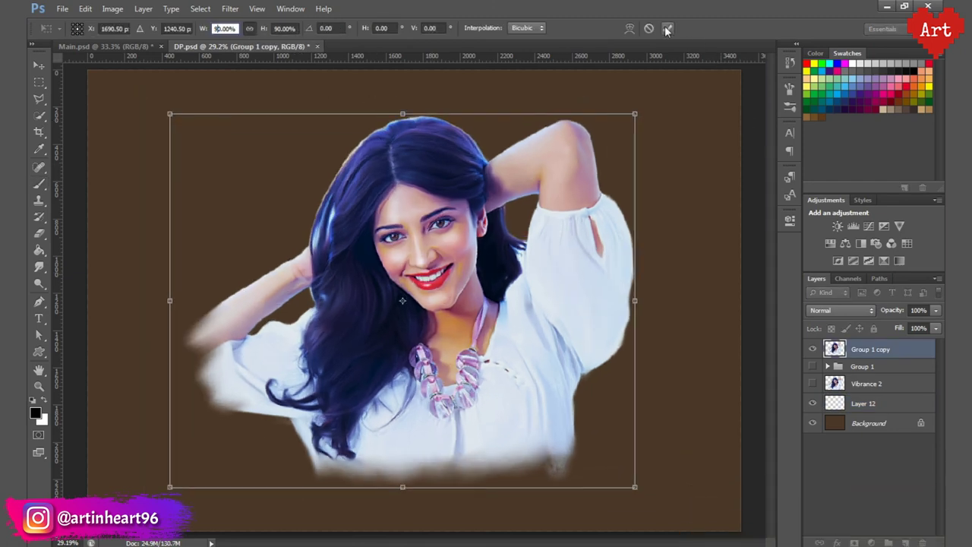
left_click(669, 28)
Step: Darken Layer 12 around the upper-left hair and left of the arm, then add a layer beneath
key("b")
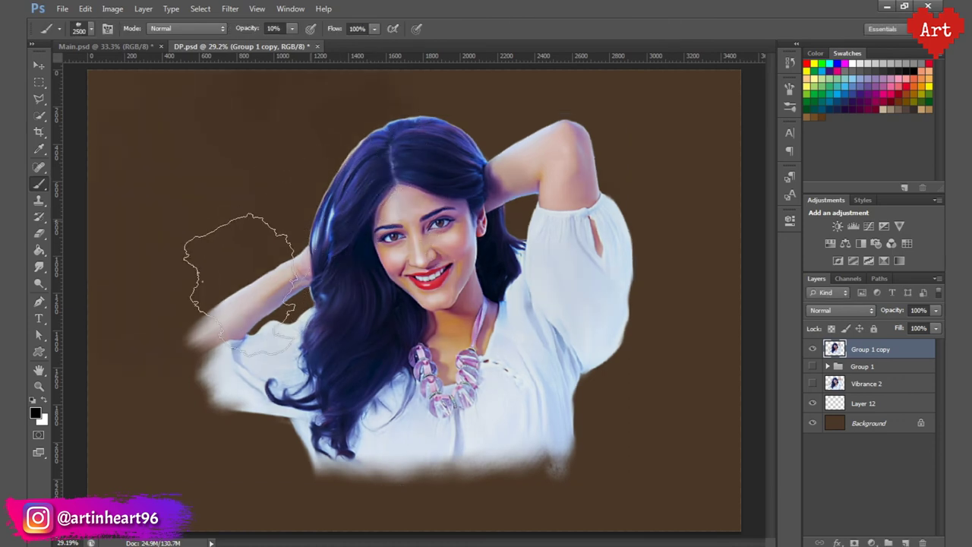
left_click(863, 403)
left_click(835, 404, "ctrl")
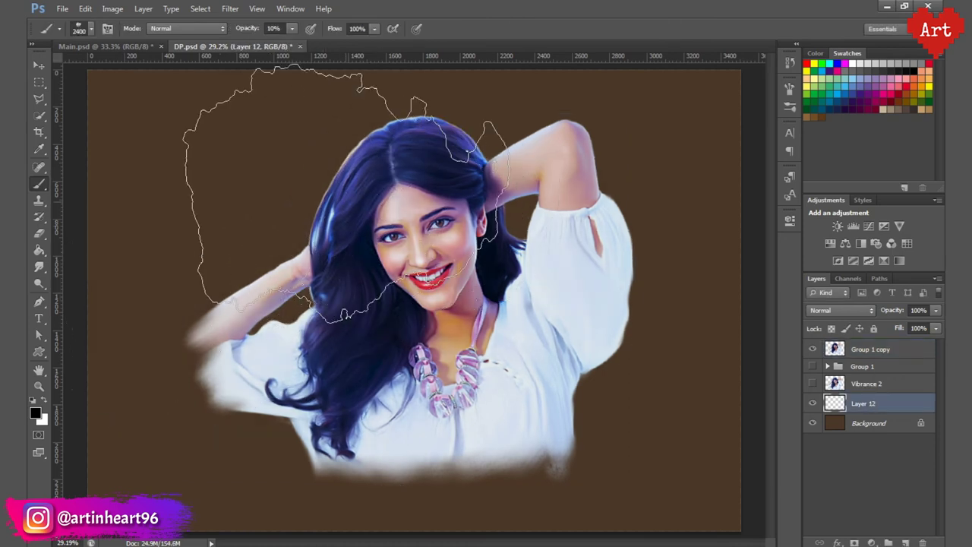
key("bracketleft")
key("bracketleft")
key("bracketleft")
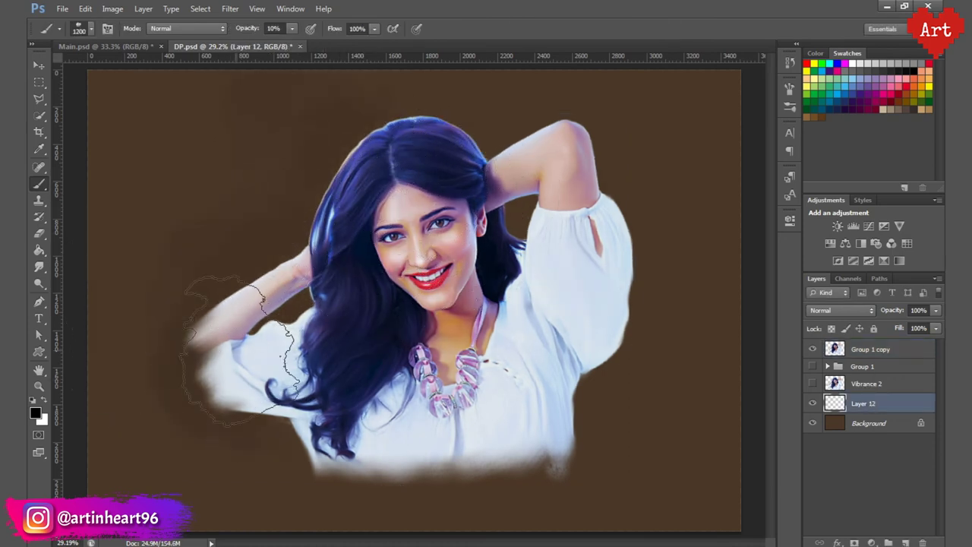
left_click_drag(300, 186, 319, 183)
left_click_drag(220, 296, 274, 254)
key("bracketright")
key("bracketright")
key("bracketright")
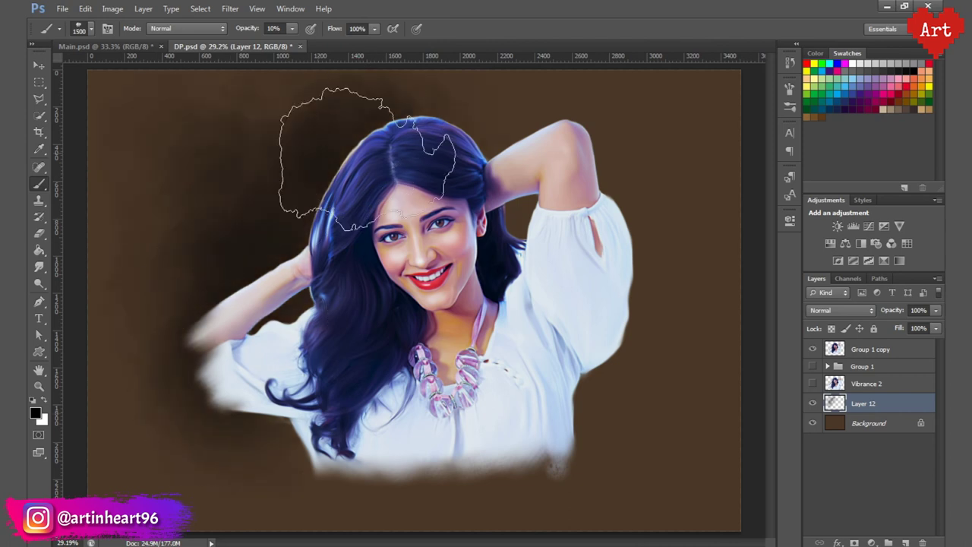
key("ctrl+shift+alt+n")
key("ctrl+bracketleft")
Step: Paint light pink and red into the background right of the arm and on the left
left_click(542, 174, "alt")
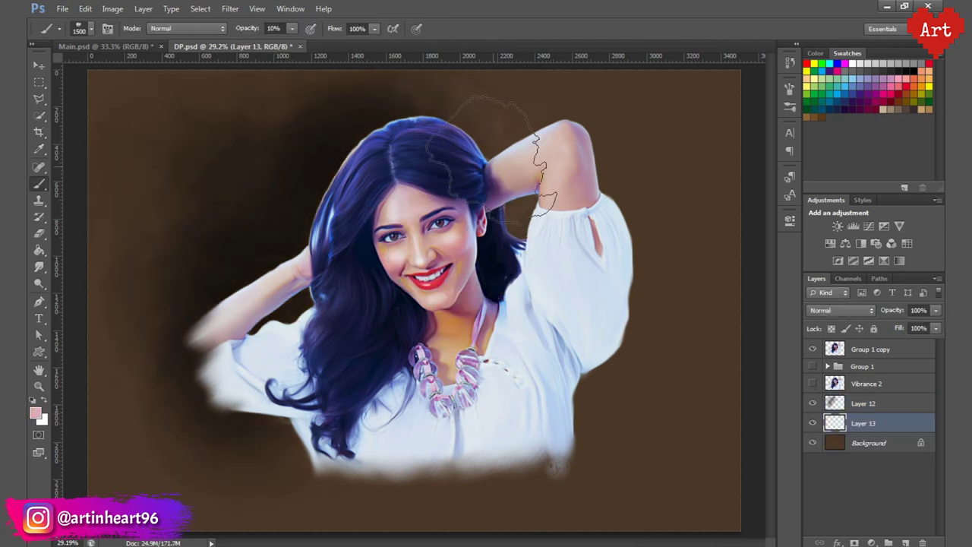
left_click_drag(600, 137, 653, 326)
left_click_drag(630, 106, 661, 327)
left_click(531, 190, "alt")
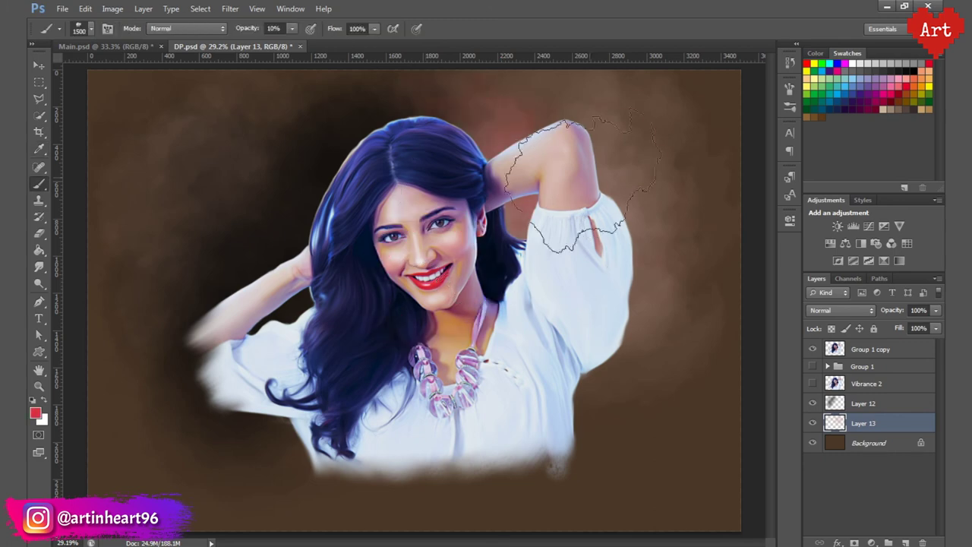
left_click_drag(174, 262, 197, 228)
Step: Paint peach light behind the raised arm, then load the Group 1 copy outline as a selection
key("i")
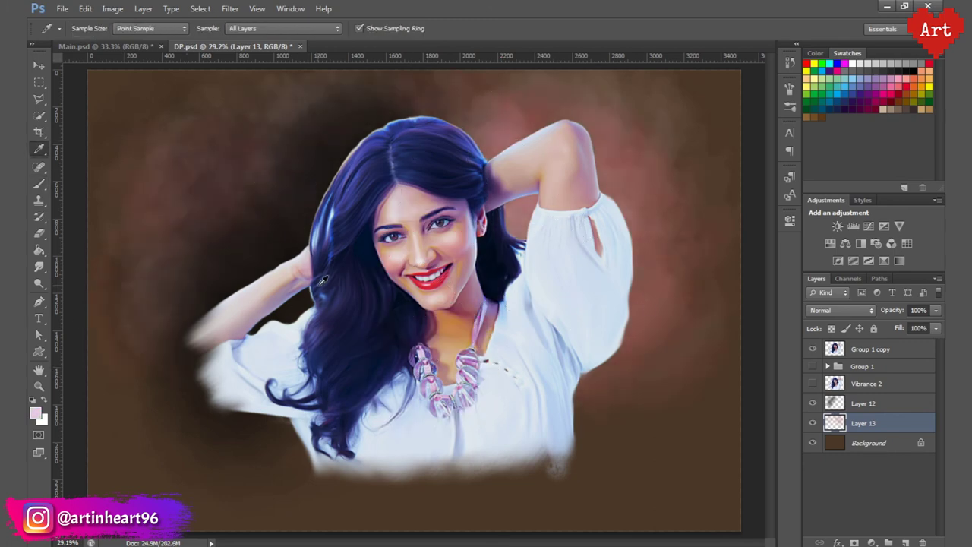
left_click(323, 281)
left_click(34, 413)
left_click(847, 345)
key("b")
left_click_drag(599, 137, 653, 250)
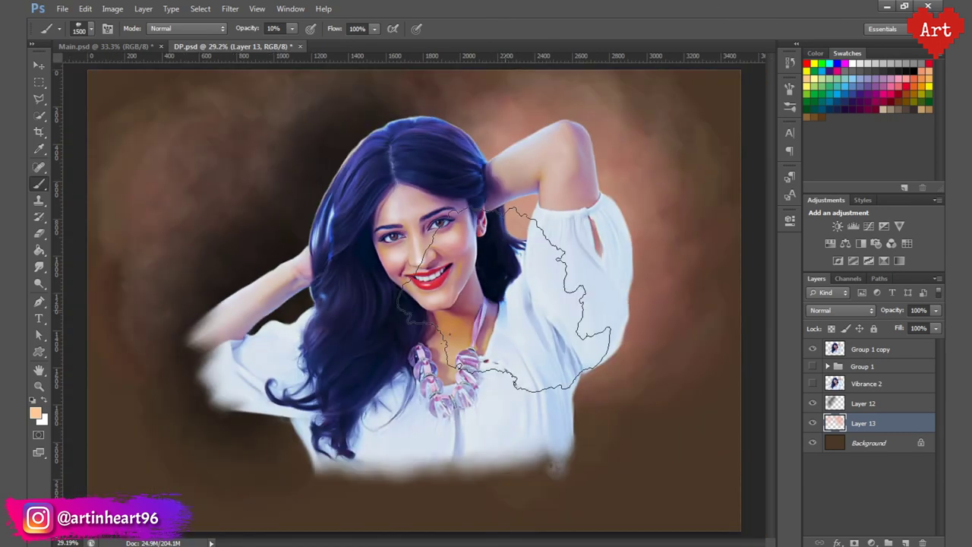
left_click(841, 349)
left_click(835, 349, "ctrl")
scroll(503, 199, "up", 3)
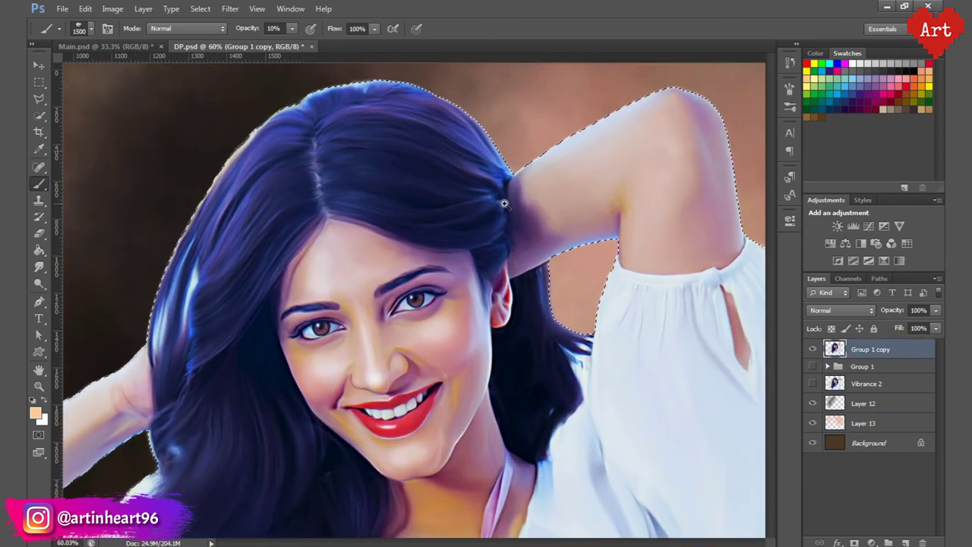
Step: Add Layer 14 above the figure with default black/white colours and a small soft brush
left_click(905, 542)
left_click(83, 28)
scroll(176, 167, "up", 5)
scroll(114, 160, "up", 3)
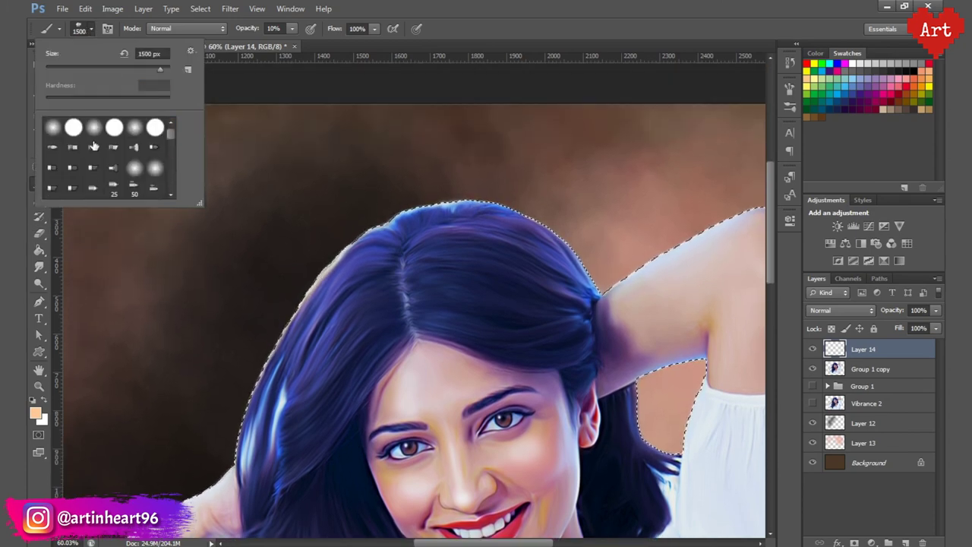
left_click(427, 95)
scroll(426, 95, "down", 1)
key("d")
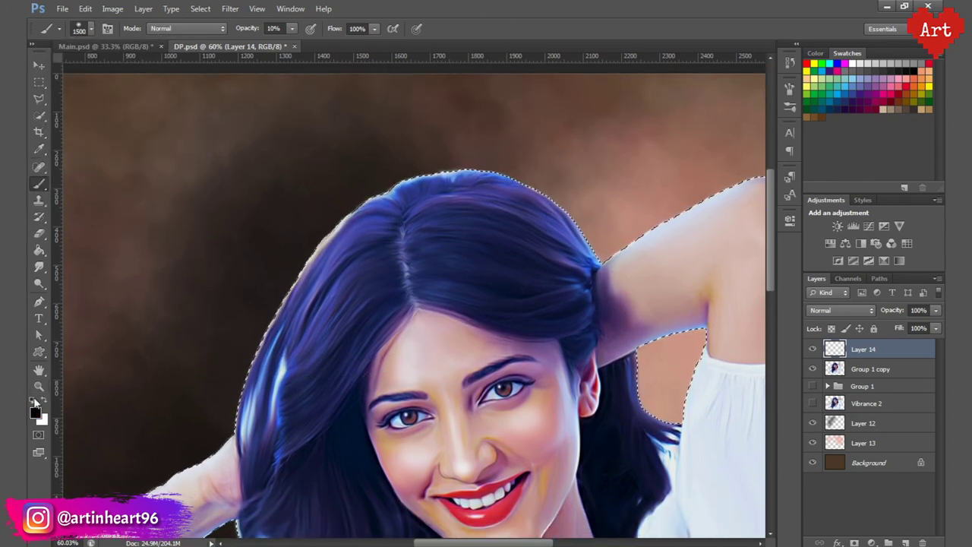
key("bracketleft")
key("bracketleft")
key("bracketleft")
key("bracketleft")
key("bracketleft")
key("bracketleft")
Step: Darken the light halo along the hair edge at brush size 200, then deselect and fit the canvas
left_click_drag(549, 238, 560, 235)
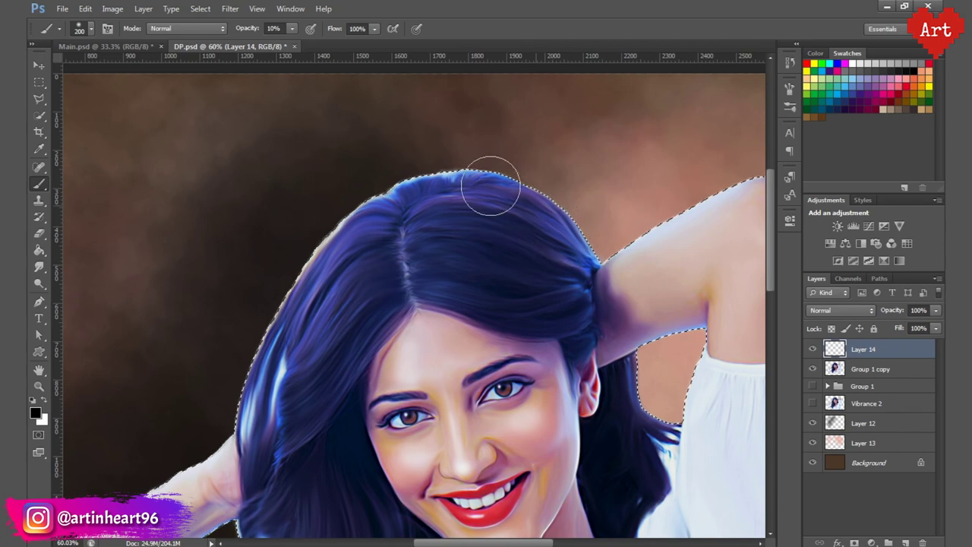
key("bracketright")
key("bracketright")
key("bracketright")
mouse_move(315, 239)
left_mouse_down()
mouse_move(237, 369)
mouse_move(455, 174)
mouse_move(596, 228)
left_mouse_up()
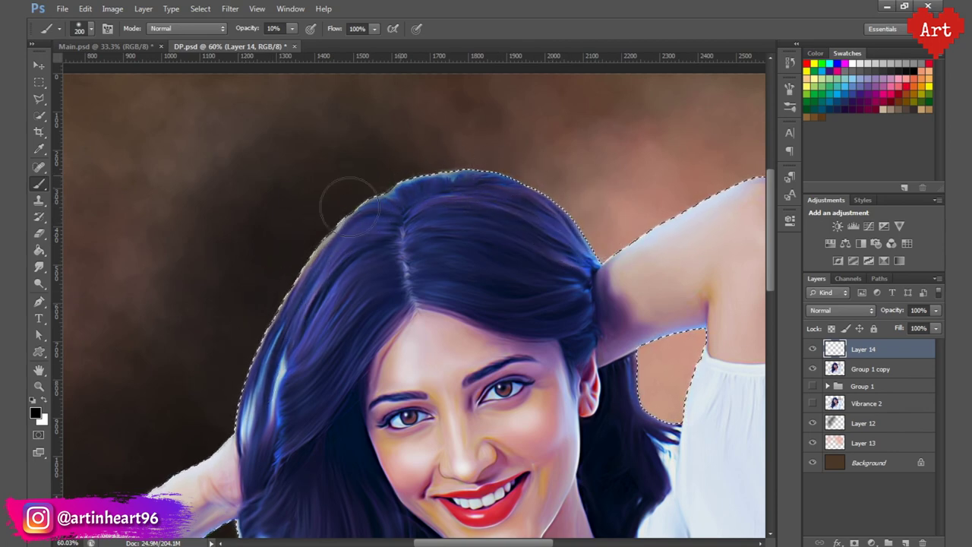
key("ctrl+d")
key("ctrl+minus")
key("ctrl+minus")
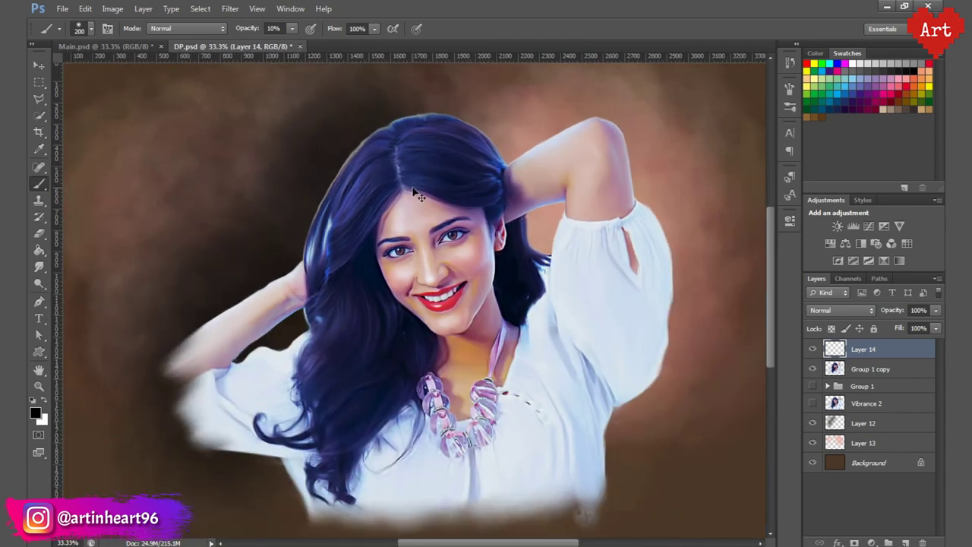
key("ctrl+0")
Step: On Layer 13, sample a skin tone and set a soft round brush at 20% opacity, size 700
left_click(863, 443)
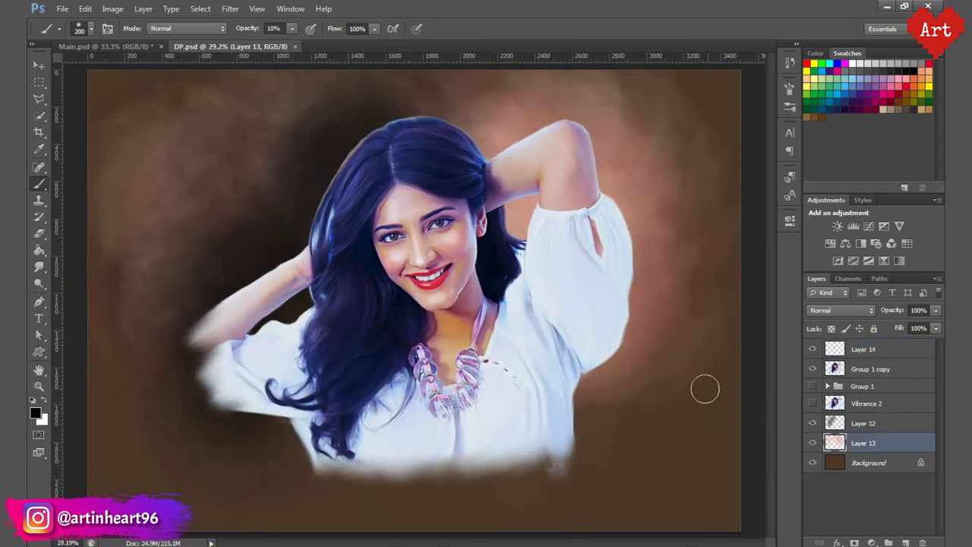
left_click(449, 321, "alt")
left_click(90, 28)
scroll(112, 182, "down", 2)
scroll(112, 182, "down", 2)
scroll(113, 182, "down", 2)
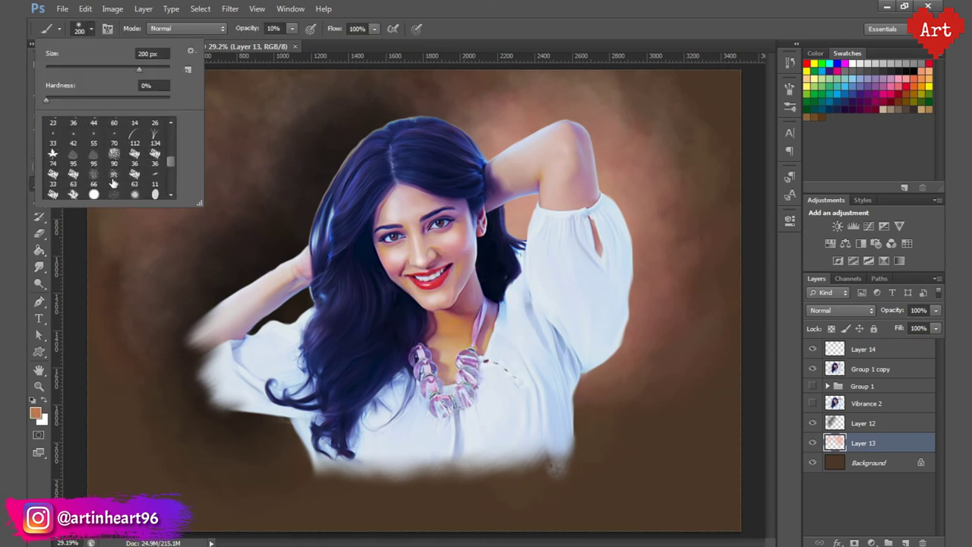
double_click(113, 177)
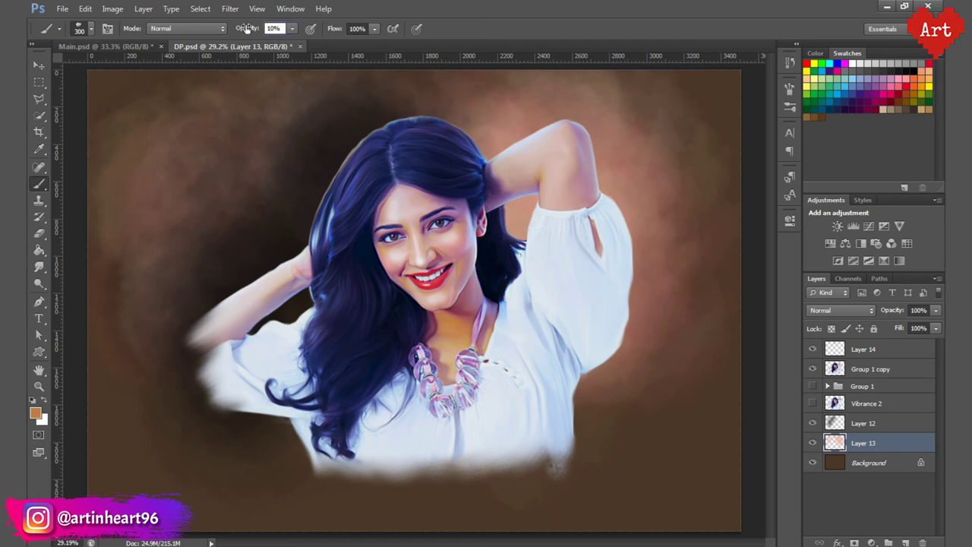
key("2")
key("bracketright")
key("bracketright")
key("bracketright")
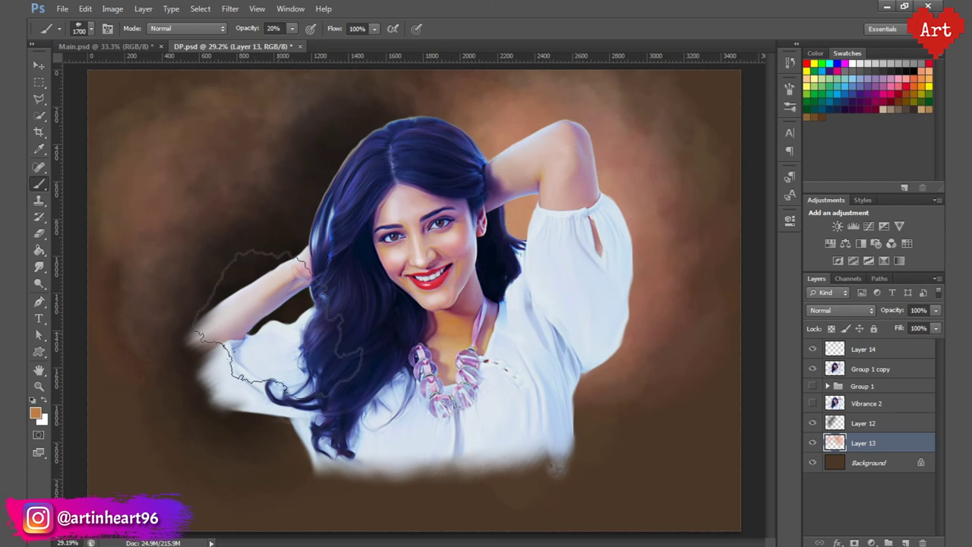
Step: Paint the right background redder, sample the dark hair colour, and add a layer above Background
left_click(429, 277, "alt")
left_click_drag(532, 293, 577, 201)
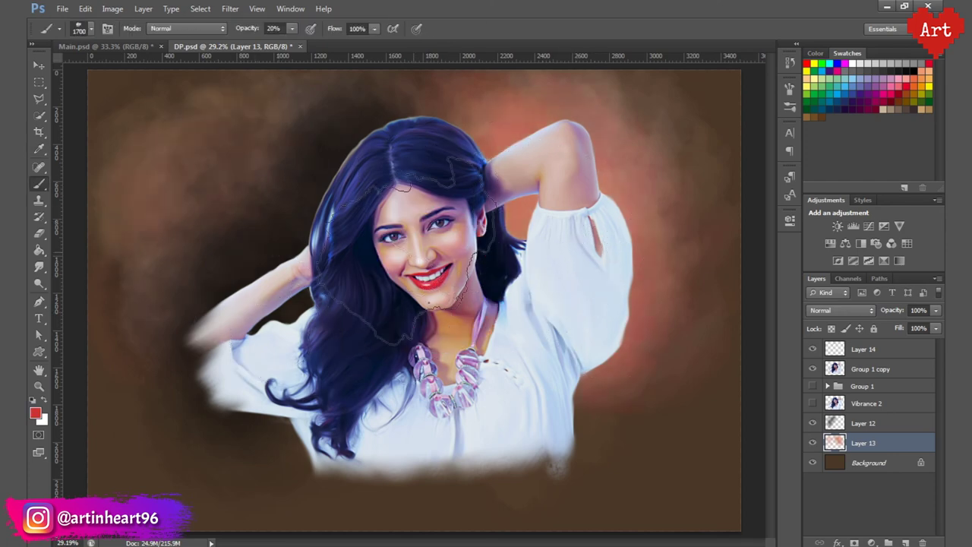
left_click(375, 296, "alt")
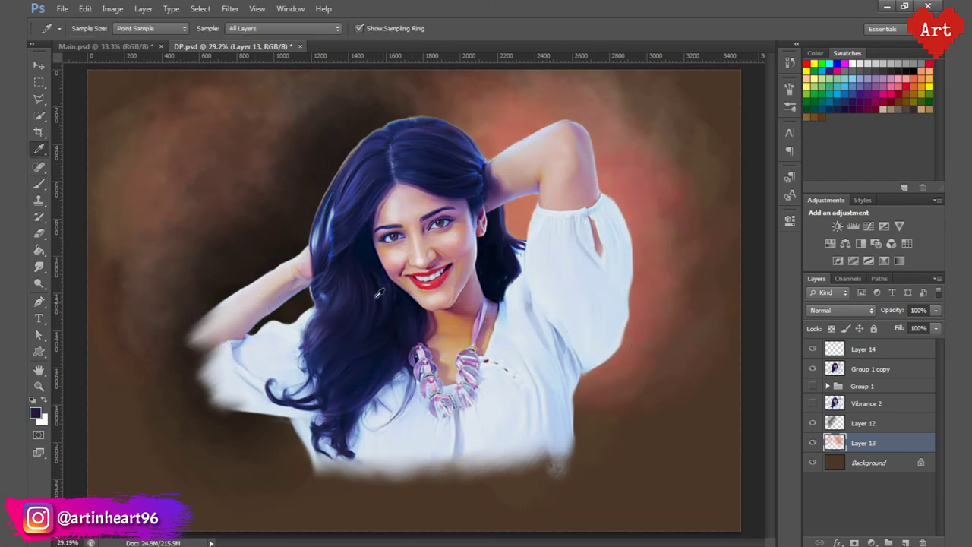
left_click(864, 465)
key("ctrl+shift+alt+n")
key("b")
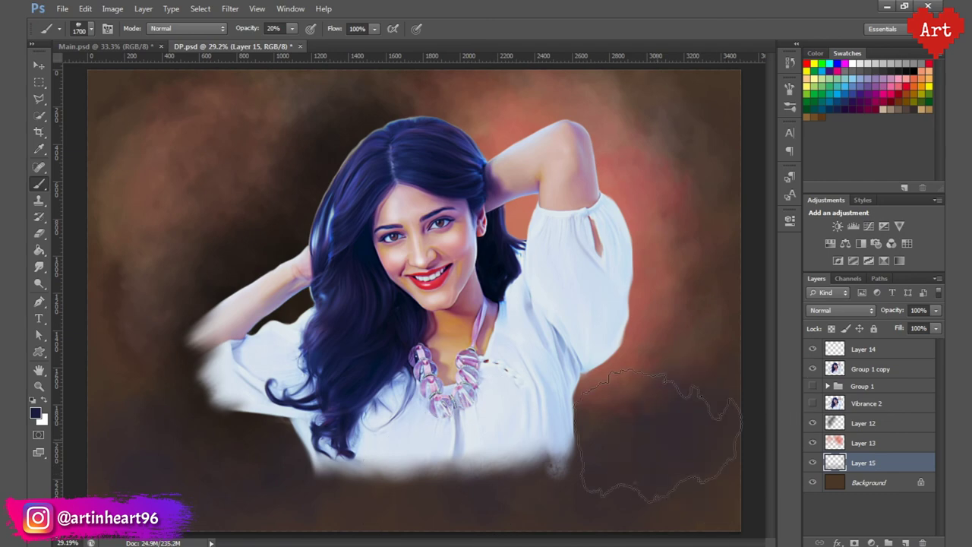
key("bracketleft")
key("bracketleft")
key("bracketleft")
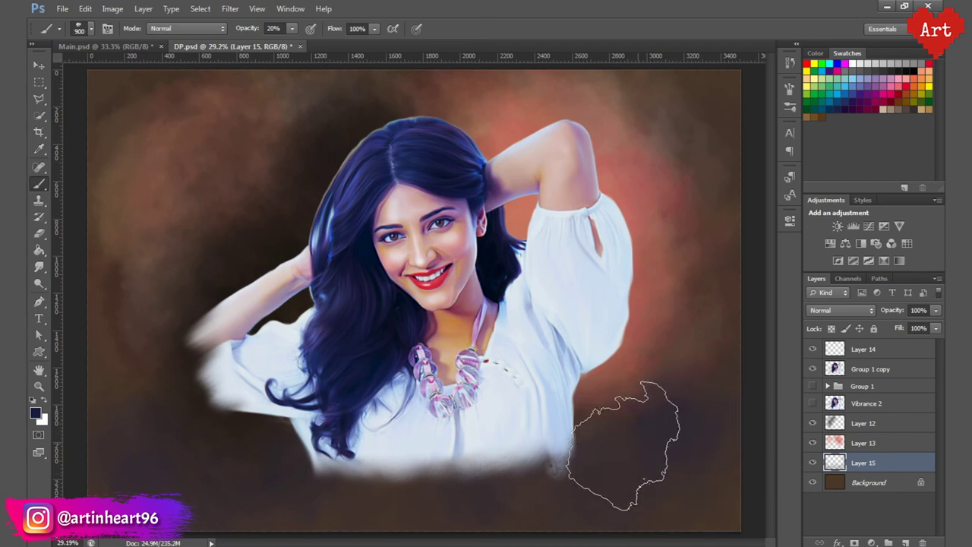
Step: Sample lip red on Layer 13, reset colours on Layer 12 with a 1600 brush, and save
key("alt+bracketright")
left_click(430, 279, "alt")
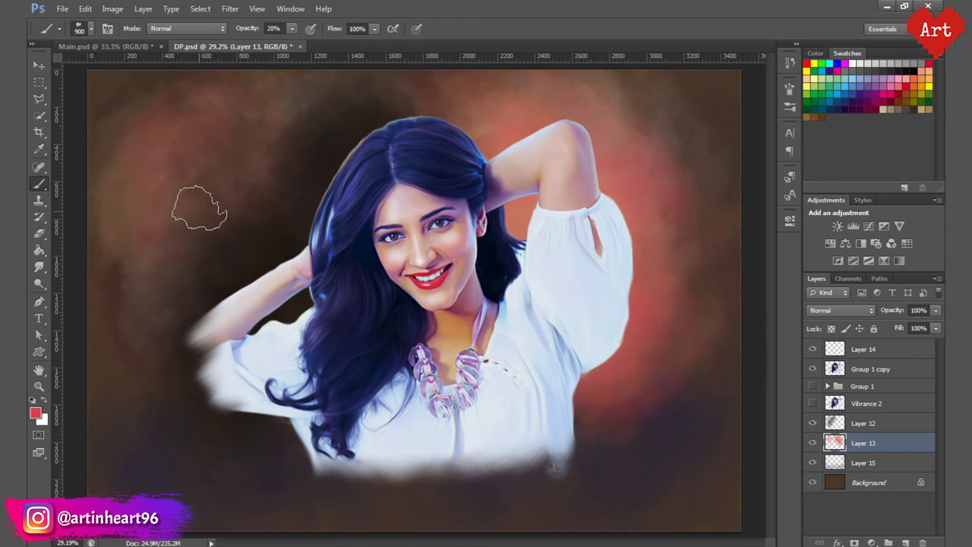
key("bracketright")
key("bracketright")
key("bracketright")
left_click(873, 423)
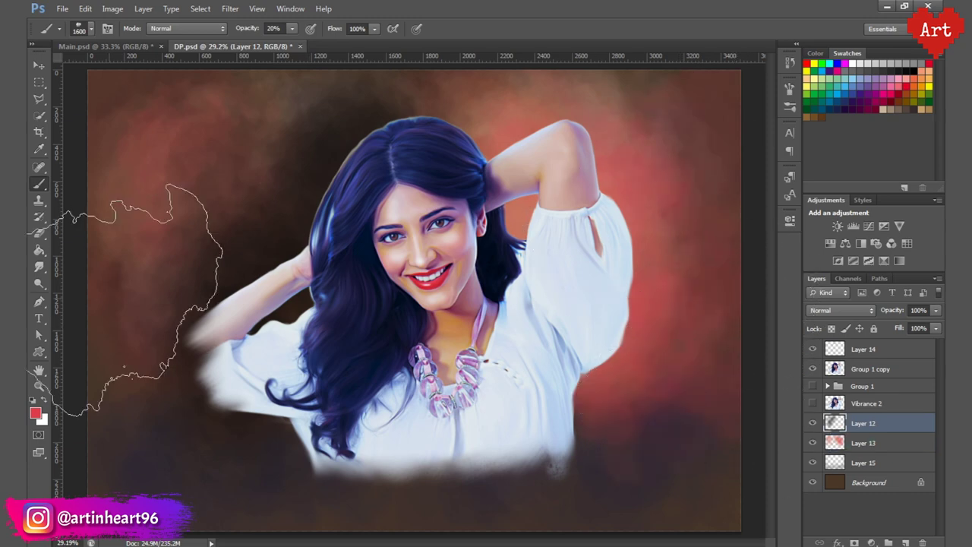
left_click(32, 400)
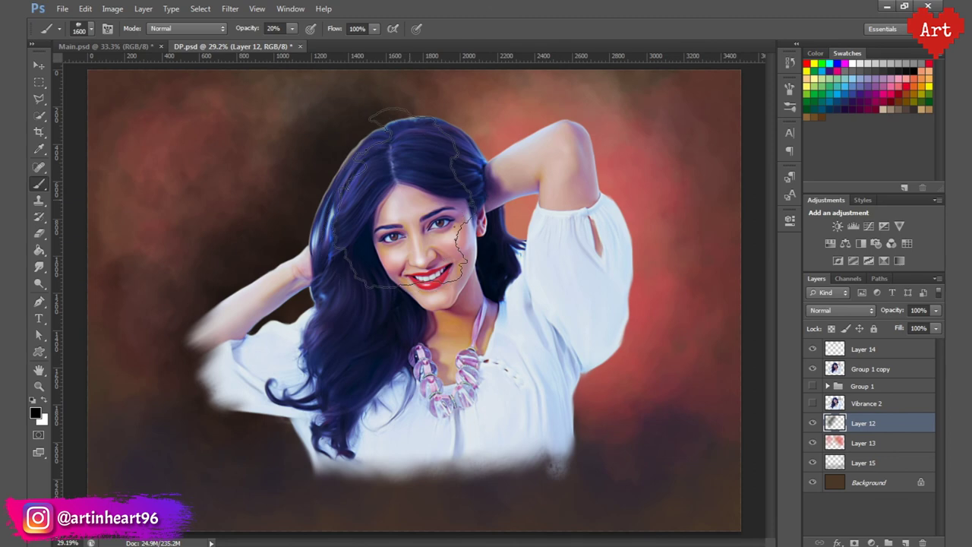
key("ctrl+s")
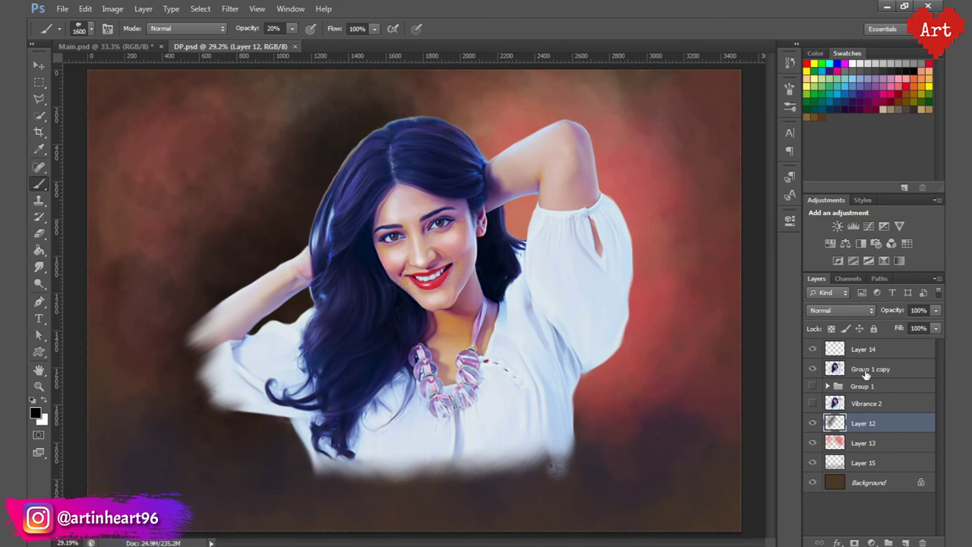
Step: Select Layer 14, load the figure's outline as a selection, and add Layer 16 beneath it
left_click(865, 374)
left_click(813, 354)
left_click(813, 354)
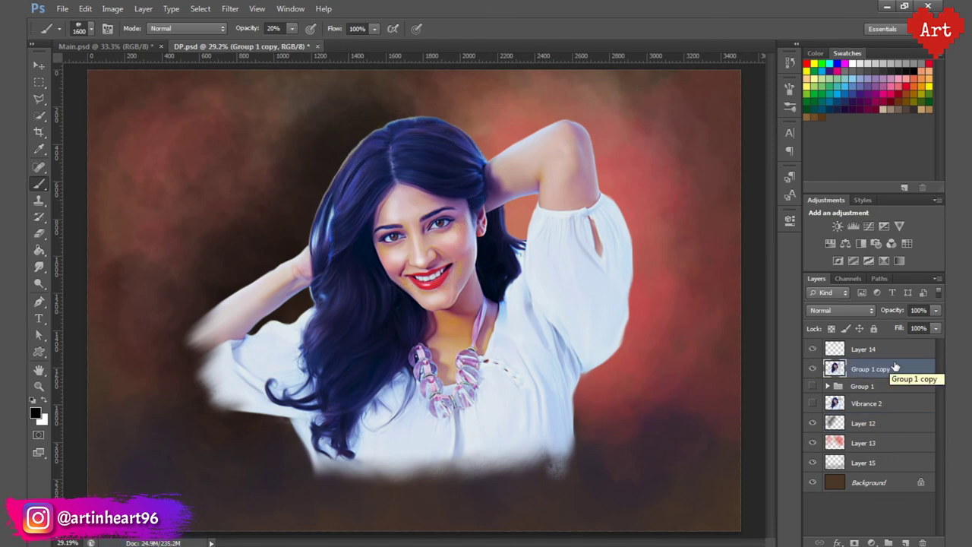
left_click(863, 351)
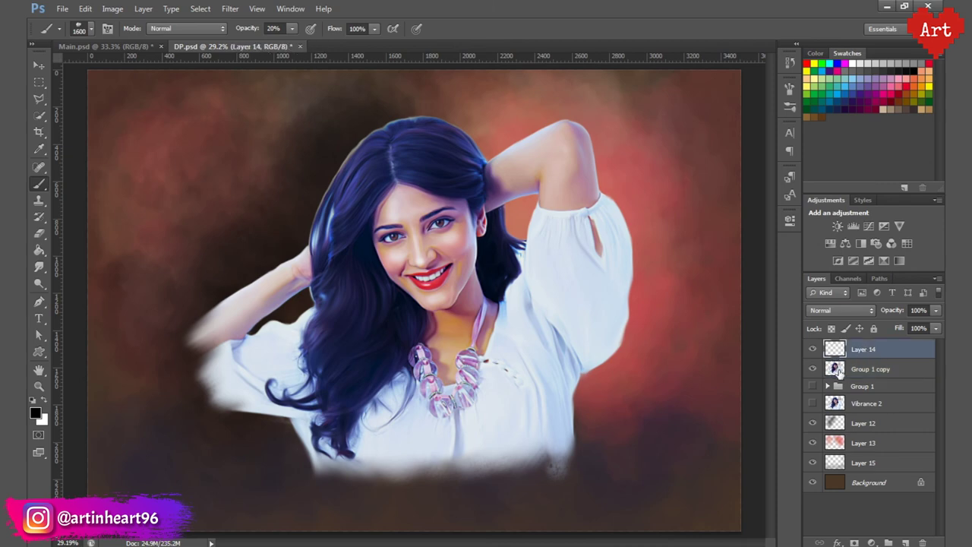
left_click(835, 369, "ctrl")
left_click(870, 369)
key("ctrl+shift+alt+n")
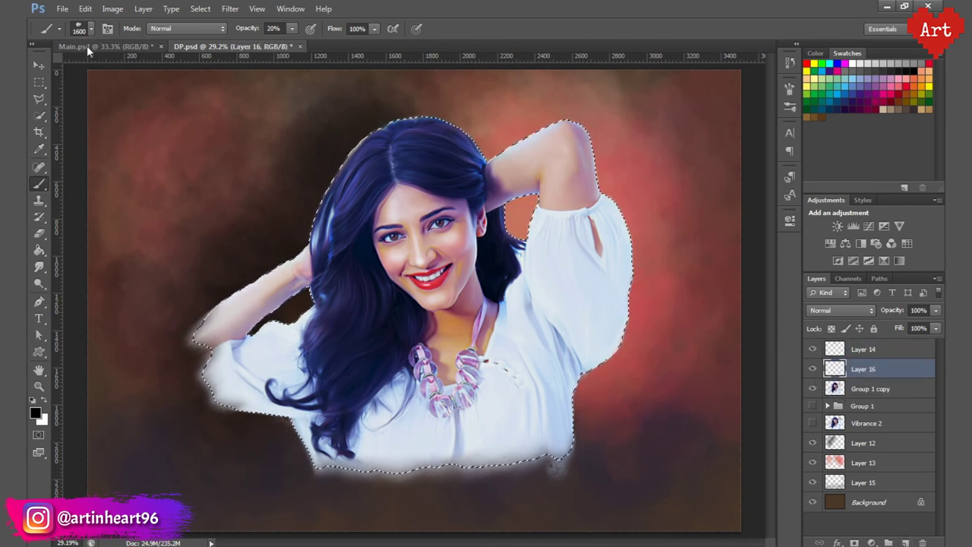
Step: Paint a grey tint over the shirt and arms with a 1000 px brush, then clear the selection
left_click(78, 29)
scroll(114, 121, "up", 3)
key("Return")
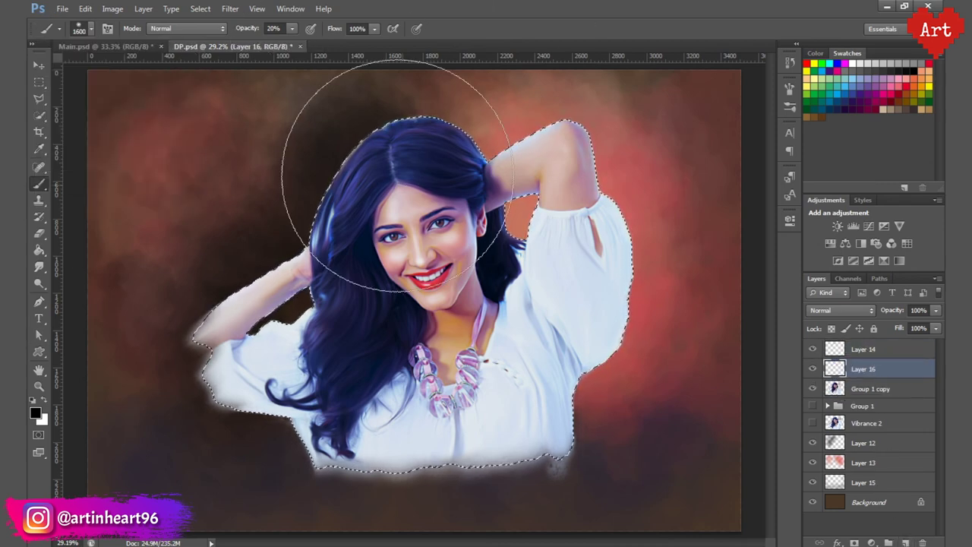
key("bracketleft")
key("bracketleft")
key("bracketleft")
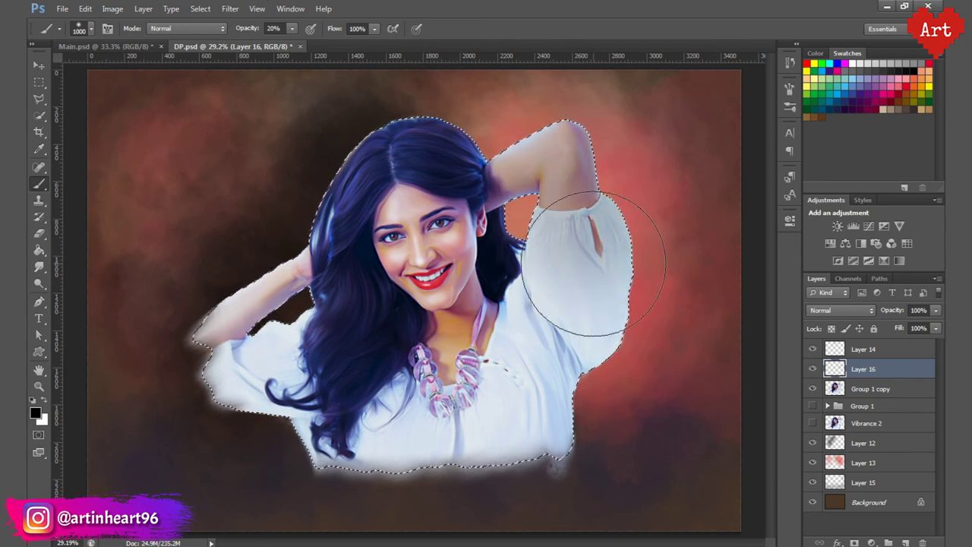
left_click_drag(575, 238, 251, 319)
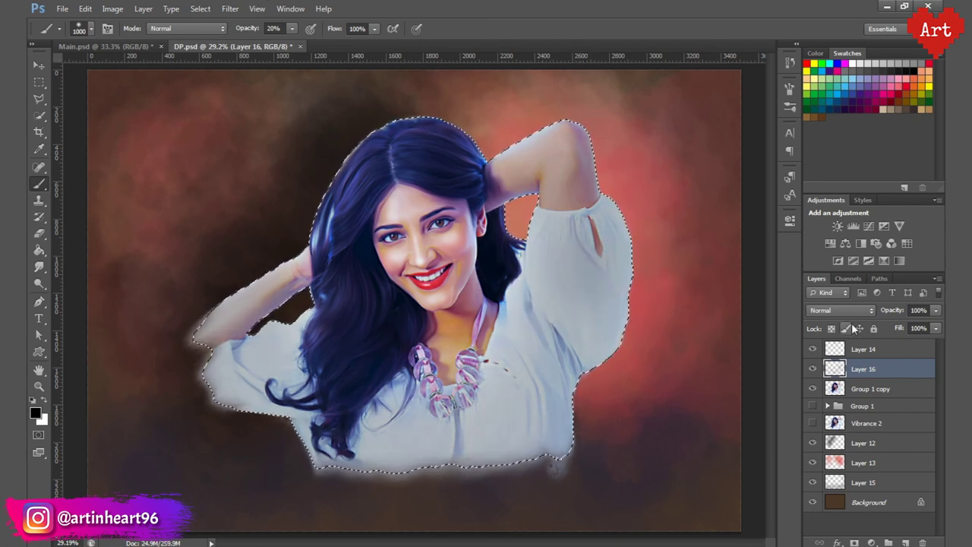
key("ctrl+d")
Step: Preview blend modes and set Layer 16 to Color Burn at 80% opacity
left_click(852, 312)
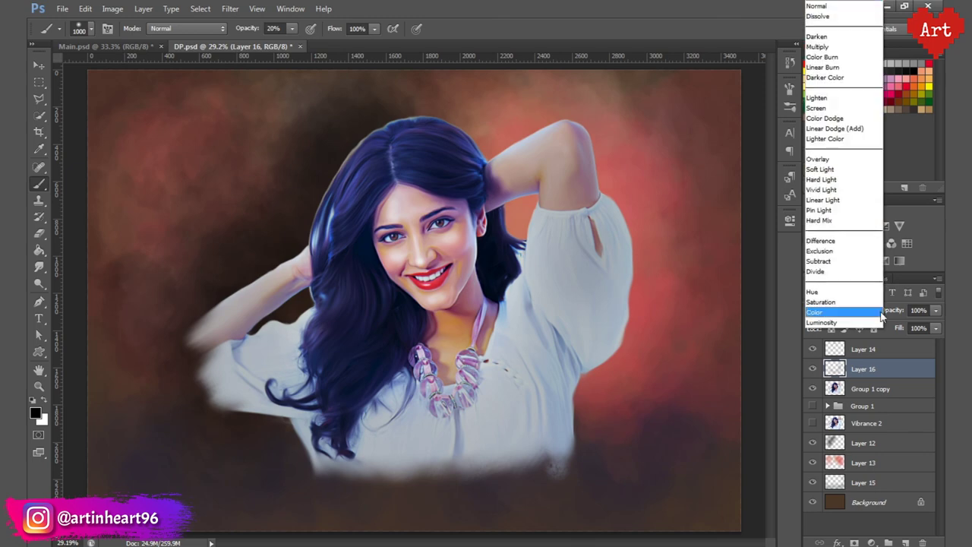
left_click(824, 77)
key("Down")
key("Up")
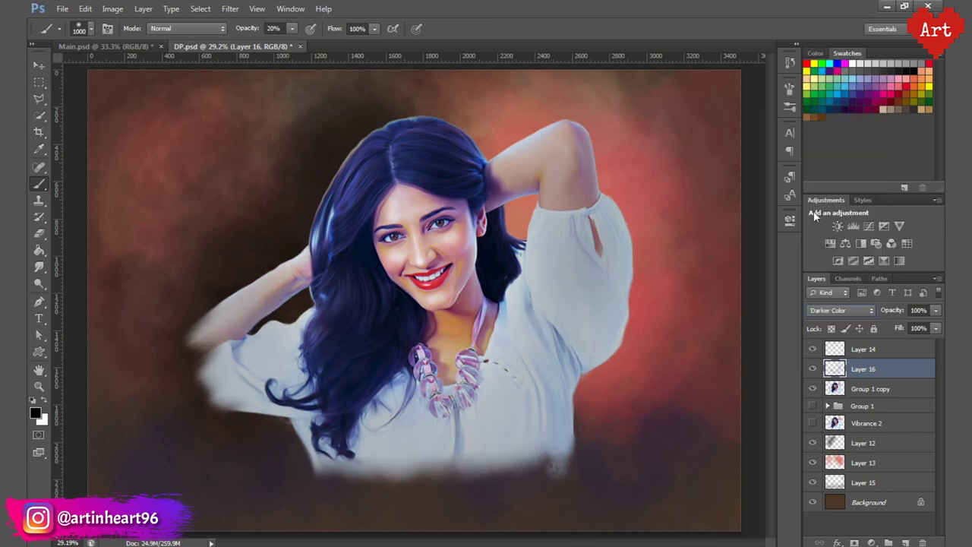
left_click(842, 310)
left_click(829, 163)
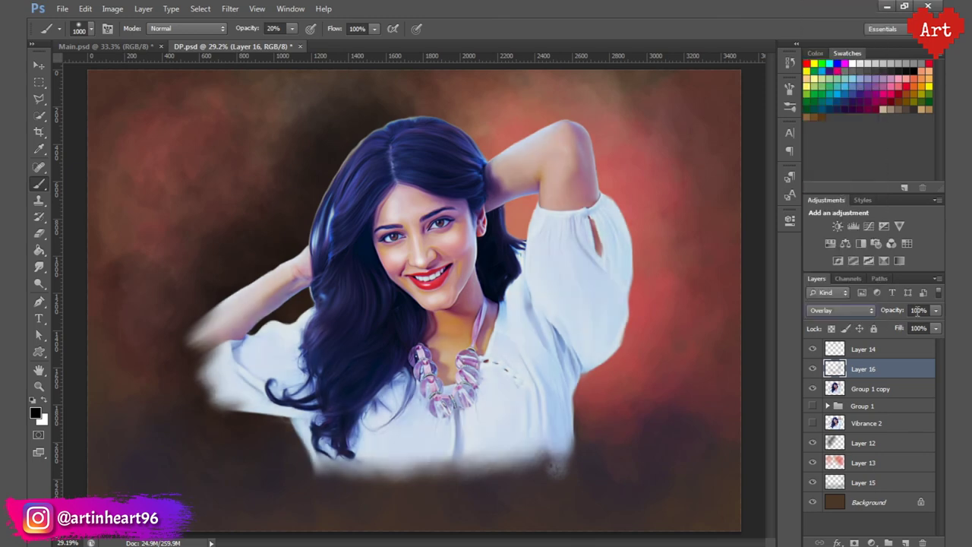
left_click(850, 311)
left_click(831, 53)
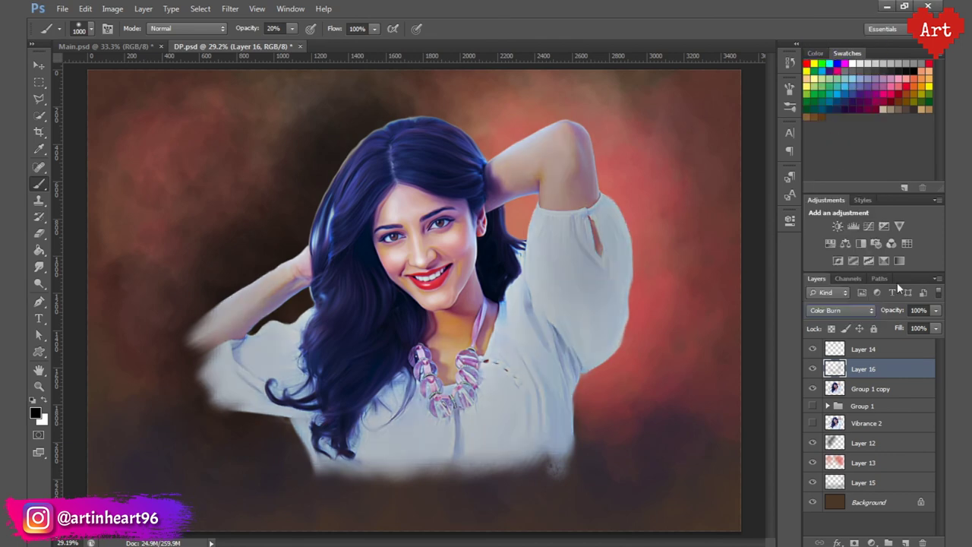
type("80")
key("Return")
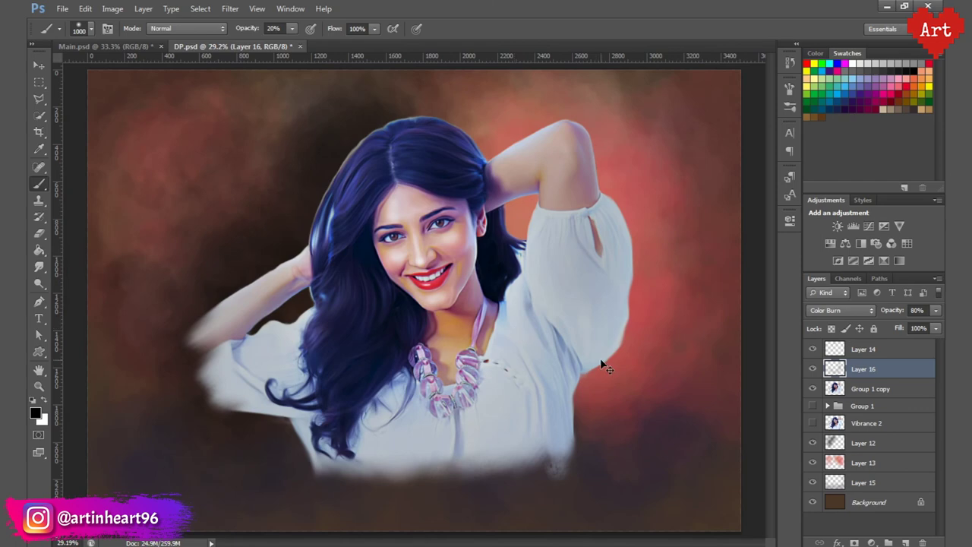
left_click(870, 388)
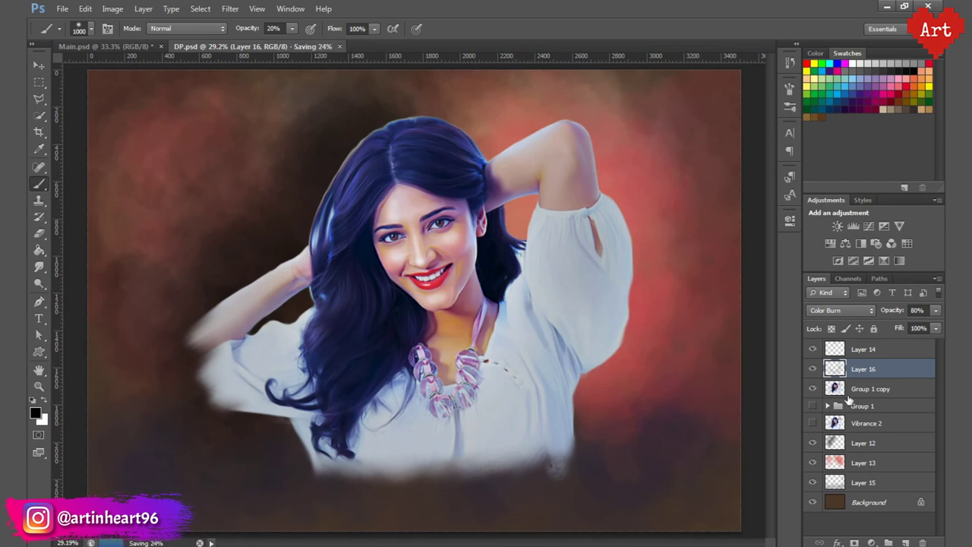
Step: Add a Brightness/Contrast adjustment clipped to Group 1 copy, with brightness 11 and contrast raised
left_click(871, 542)
left_click(856, 307)
left_click_drag(680, 281, 687, 286)
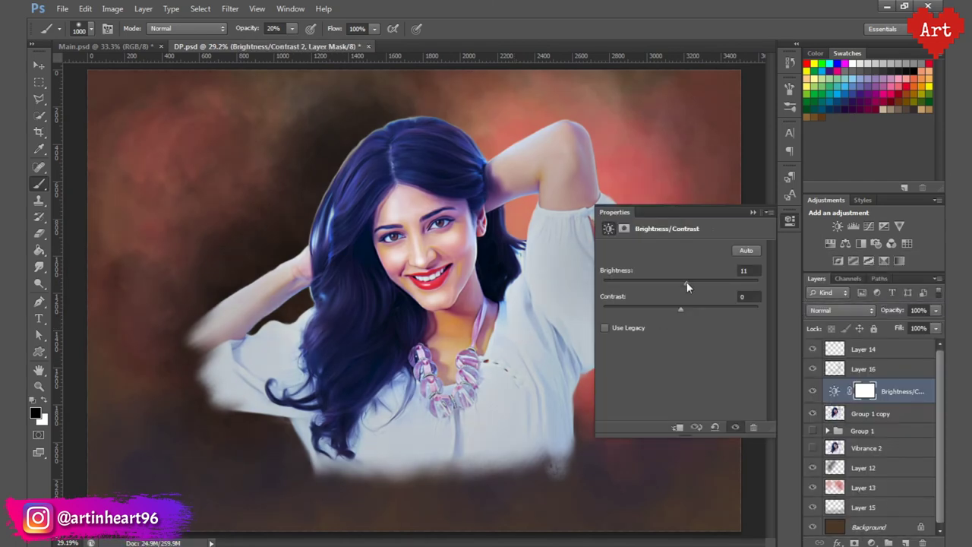
left_click(675, 428)
left_click_drag(685, 312, 689, 310)
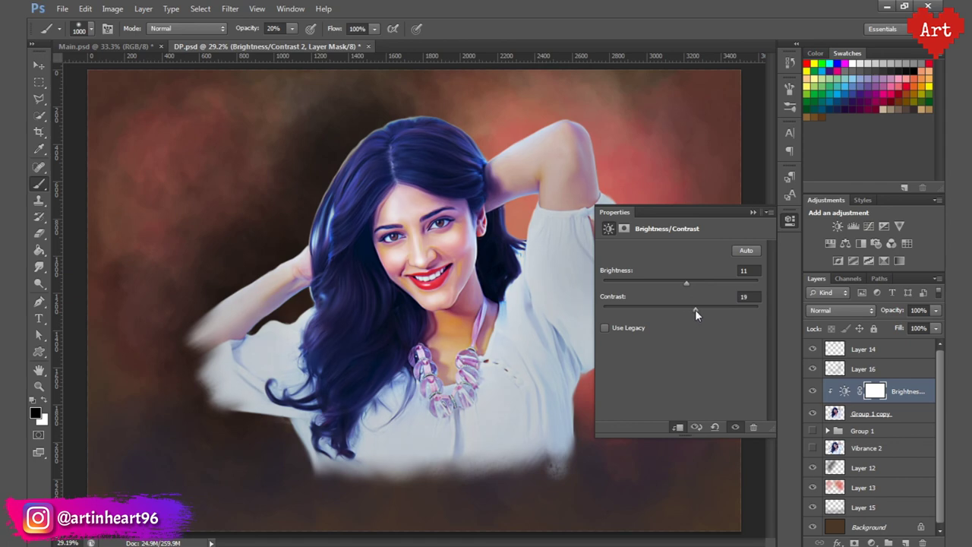
left_click(748, 296)
left_click(790, 220)
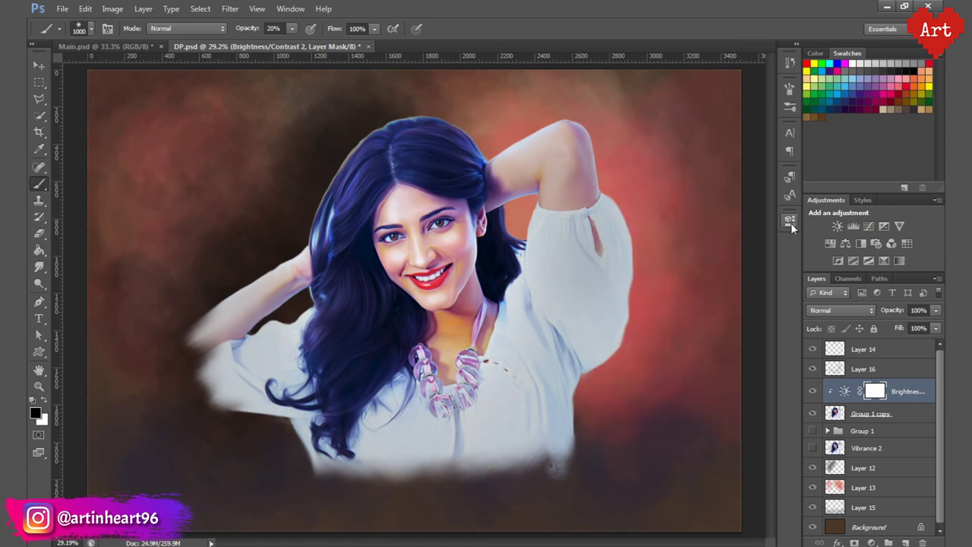
Step: Add a Vibrance adjustment with vibrance 20 and saturation 10
left_click(871, 543)
left_click(858, 372)
mouse_move(680, 263)
left_mouse_down()
mouse_move(693, 262)
mouse_move(689, 289)
left_mouse_up()
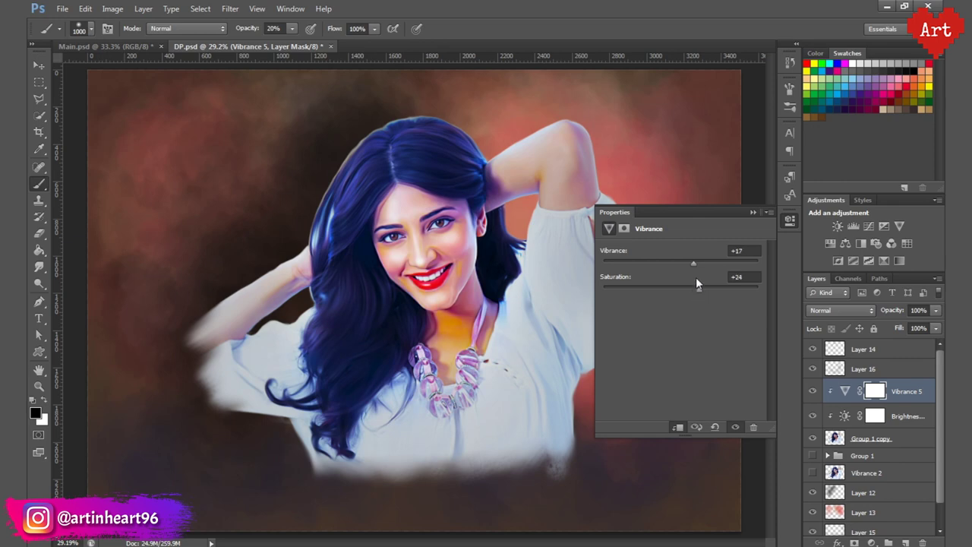
left_click(738, 276)
type("20")
left_click(740, 251)
type("20")
type("10")
key("Tab")
type("10")
key("Return")
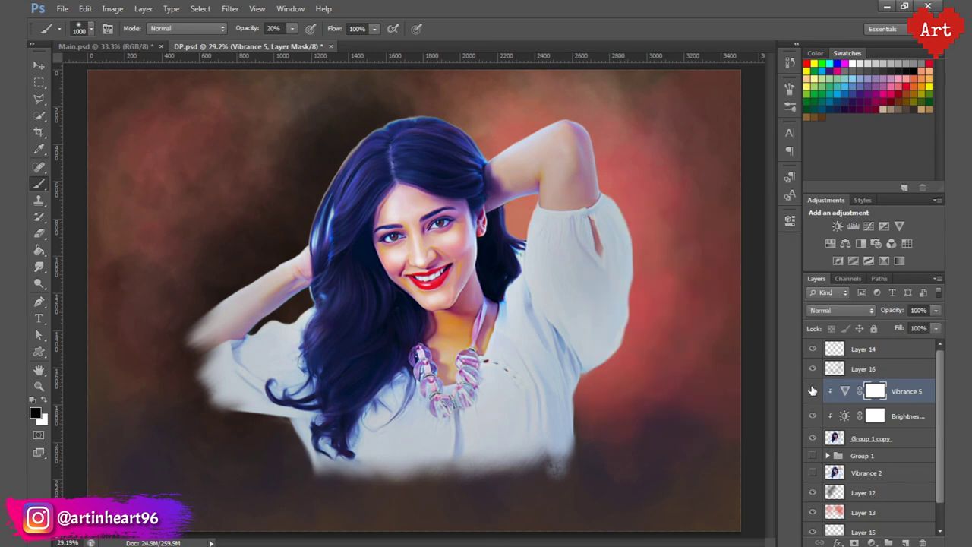
Step: Add a Selective Color adjustment on Group 1 copy, reducing cyan and adding black in Reds
left_click(880, 438)
left_click(871, 541)
left_click(856, 529)
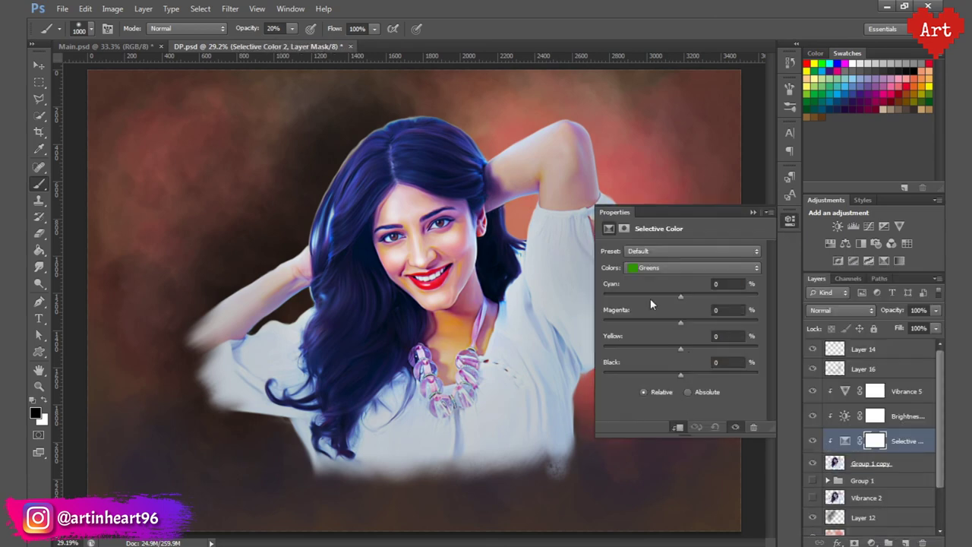
left_click(661, 267)
left_click(663, 283)
left_click_drag(680, 296, 665, 296)
left_click_drag(681, 374, 692, 375)
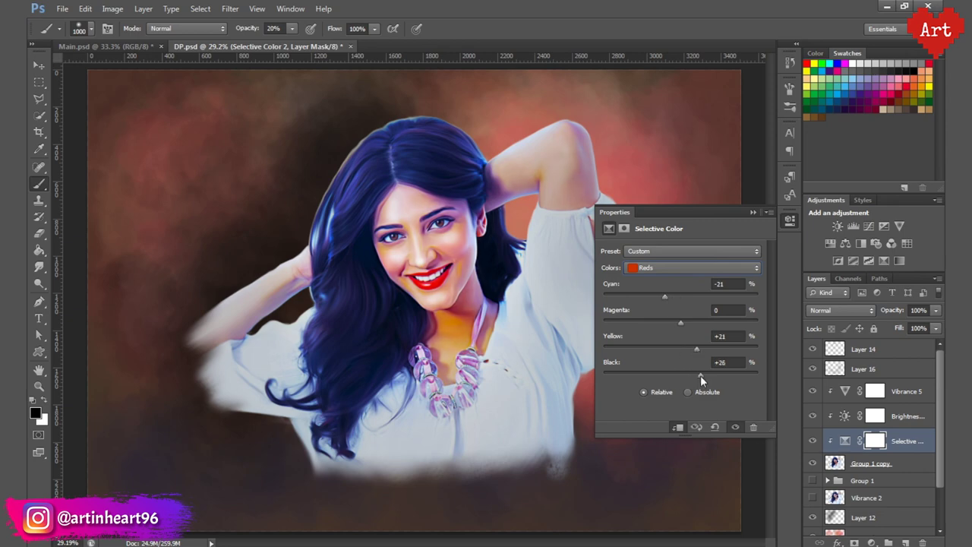
Step: Shift Yellows (cyan −8, yellow +15) and Whites (cyan −7, black +8) in Selective Color
left_click(668, 268)
left_click(653, 281)
left_click_drag(680, 296, 674, 296)
left_click_drag(680, 375, 688, 375)
left_click(668, 267)
left_click(651, 341)
left_click_drag(680, 296, 671, 296)
left_click(789, 222)
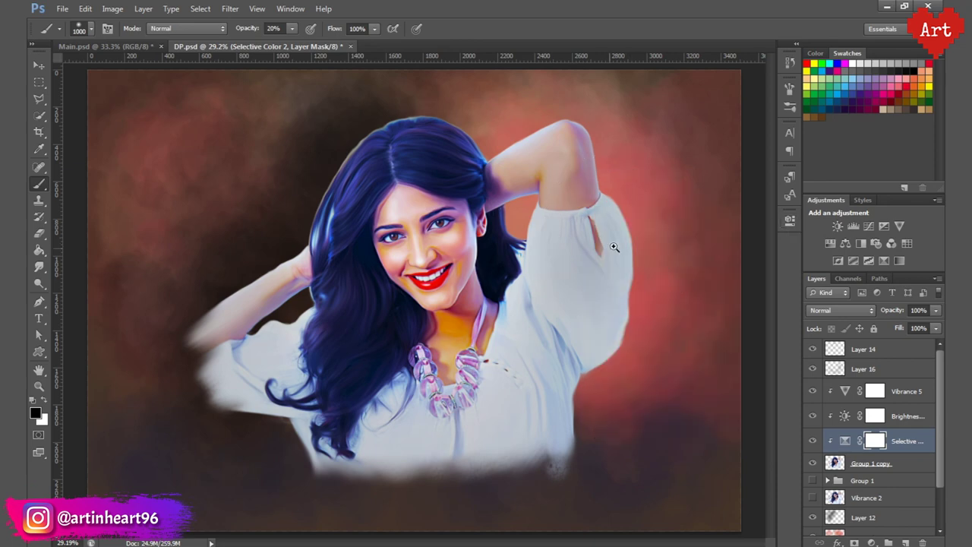
Step: Save the document with the new adjustment layers
scroll(465, 245, "up", 2)
scroll(465, 245, "up", 1)
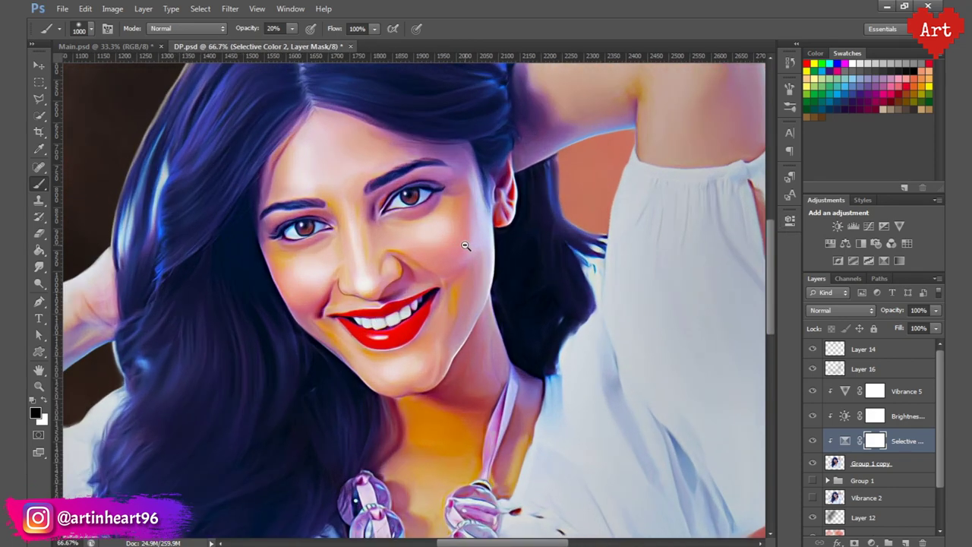
scroll(465, 246, "up", 2)
scroll(464, 243, "down", 5)
key("ctrl+s")
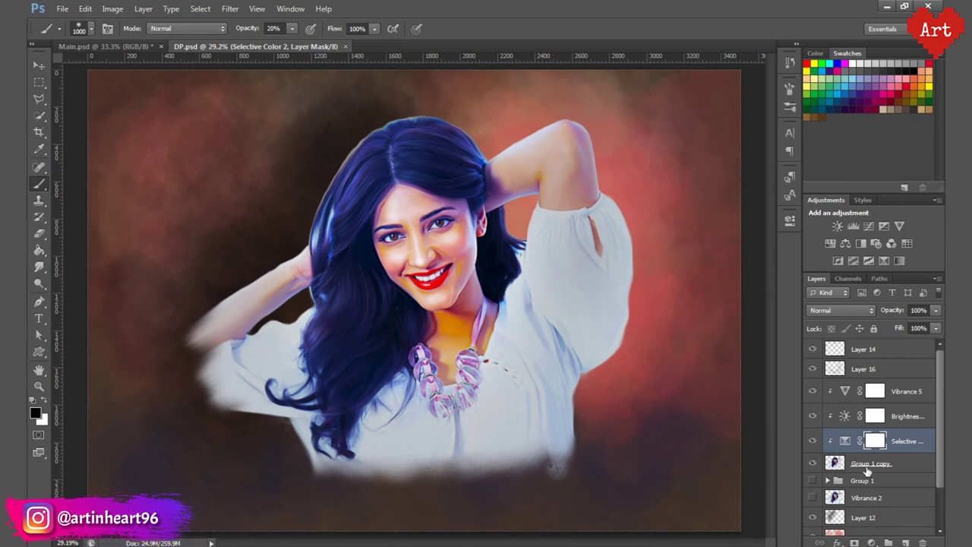
scroll(873, 455, "down", 3)
Step: On Layer 13, pick a textured brush, sample a warm orange from the neckline, and save
left_click(863, 486)
left_click(90, 29)
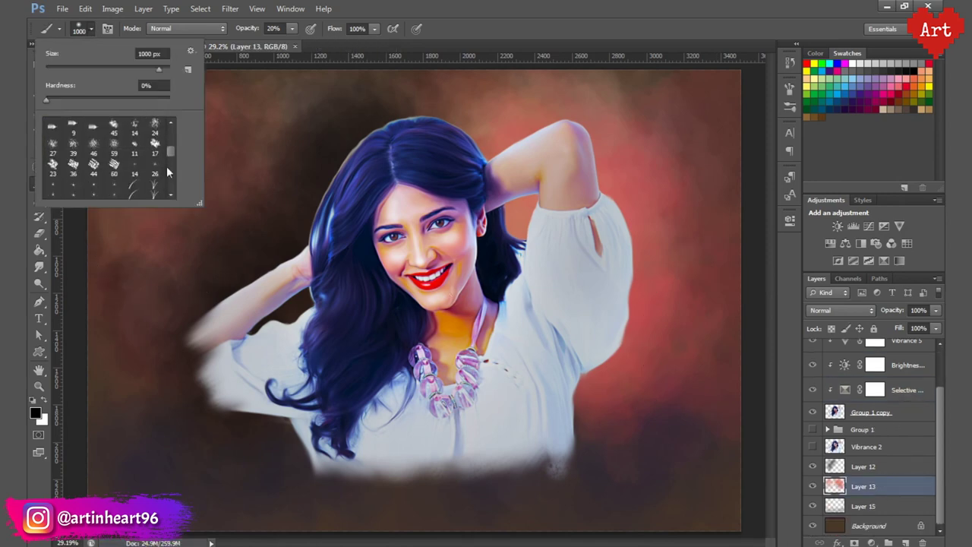
double_click(118, 190)
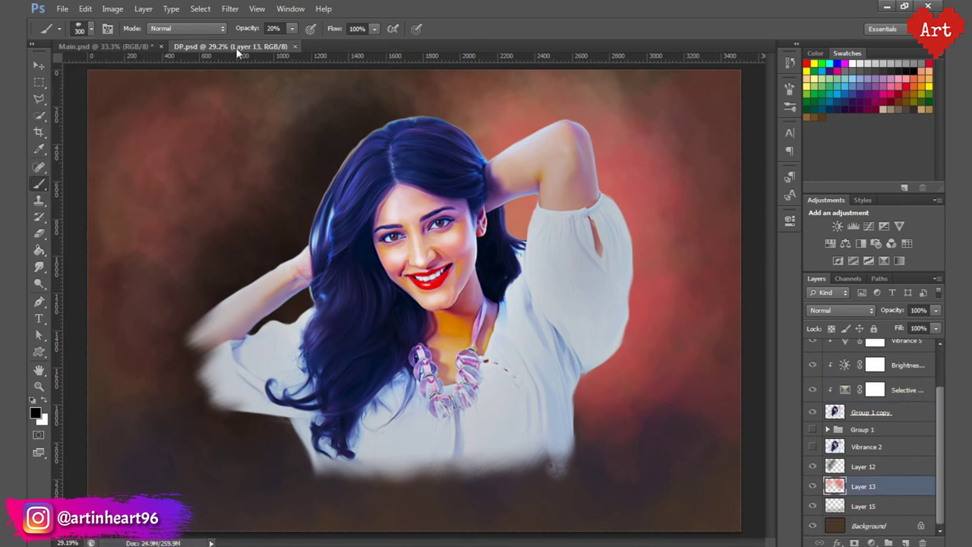
key("i")
left_click(451, 339)
key("b")
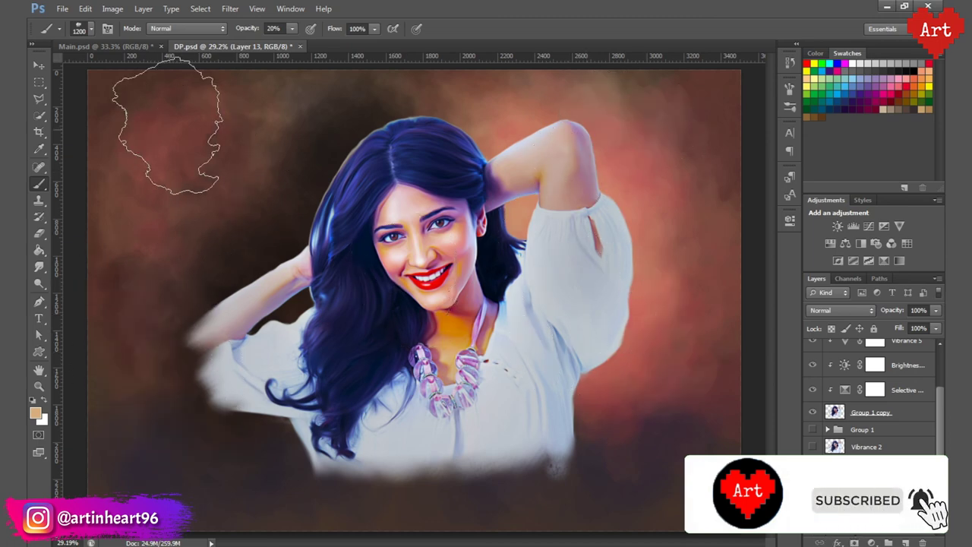
key("ctrl+s")
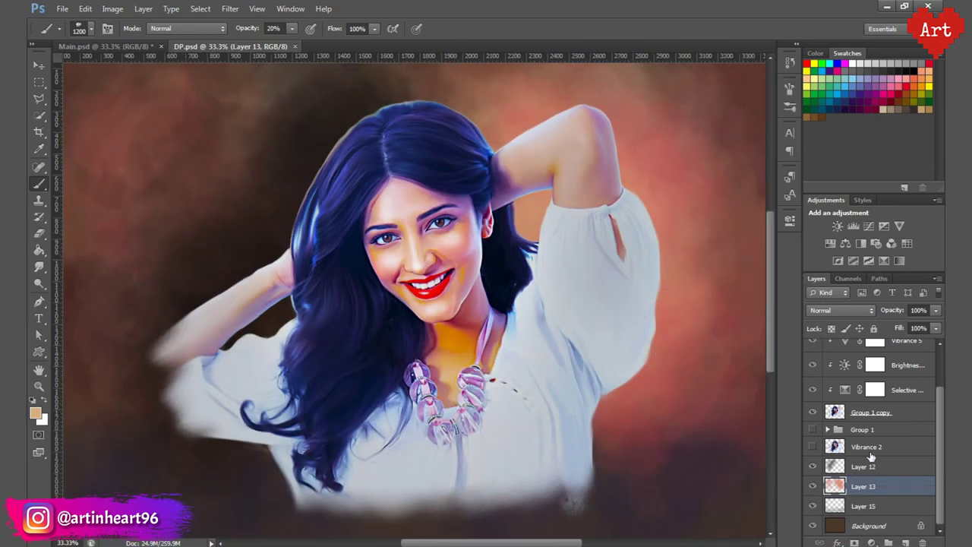
Step: Save a copy of the portrait as a PNG file with the default compression options
left_click(871, 453)
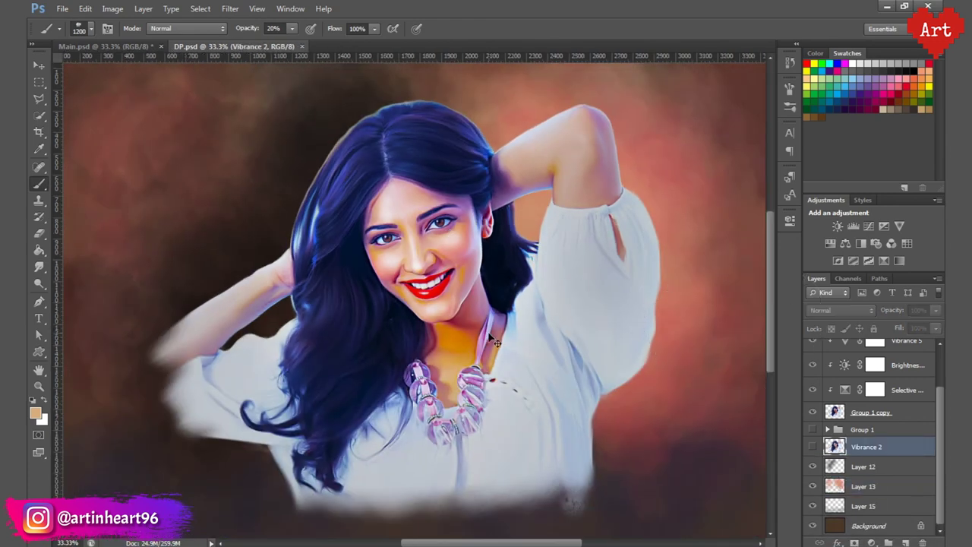
key("ctrl+shift+s")
left_click(561, 323)
left_click(505, 467)
left_click(691, 306)
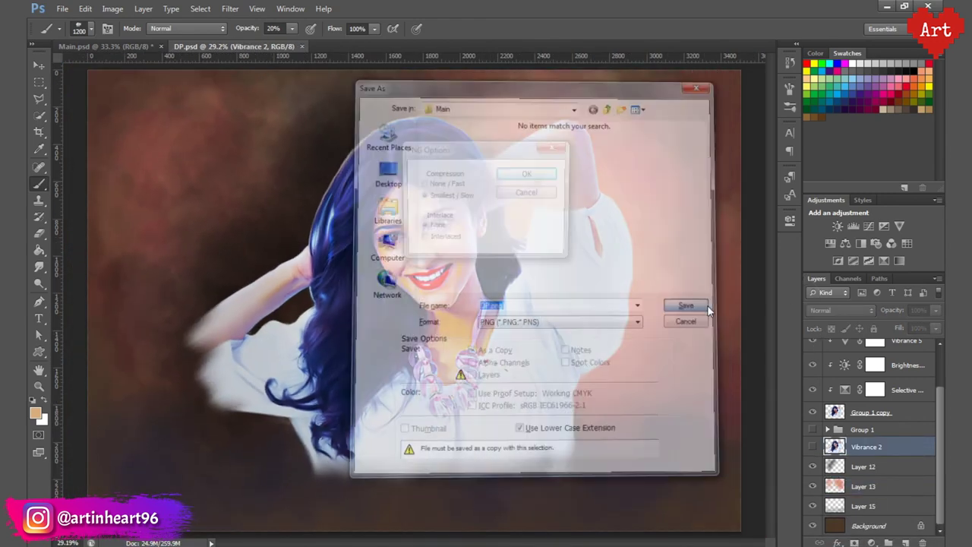
left_click(535, 172)
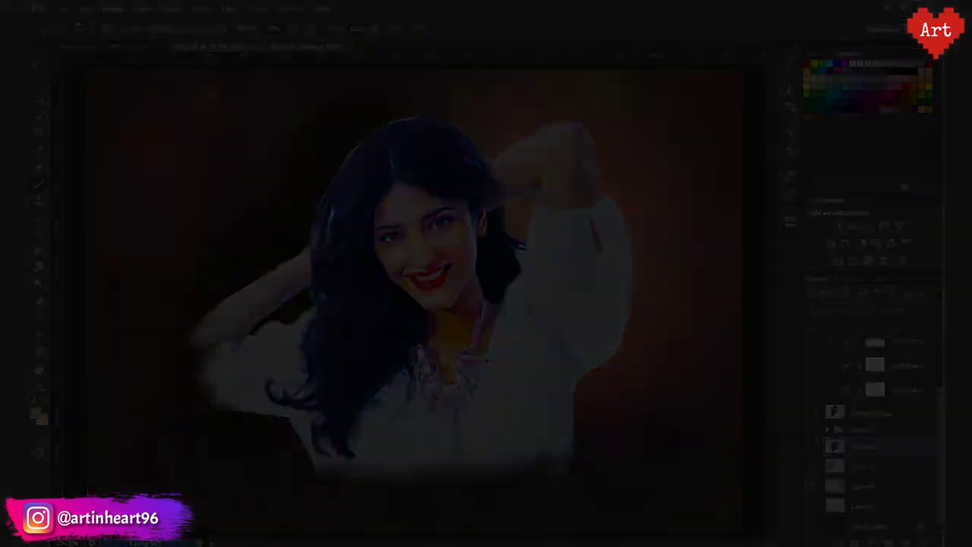